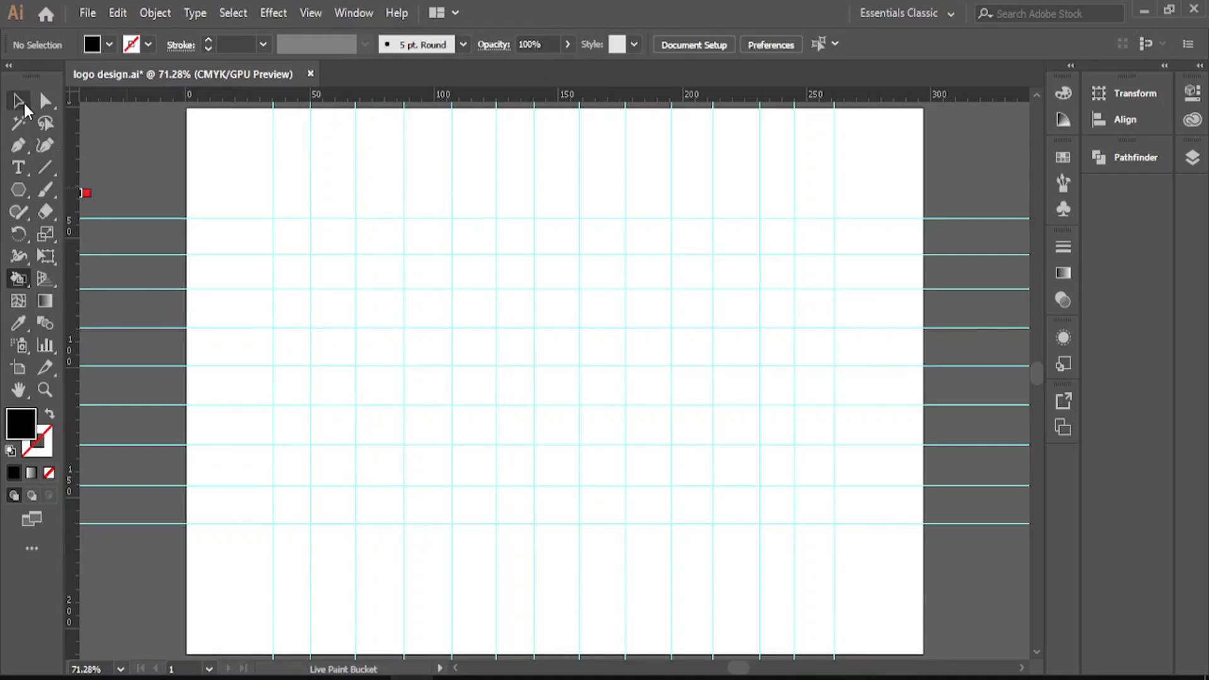
Step: Add a horizontal guide about 30 mm below the artboard's upper edge and a vertical guide about 20 mm from its left edge
left_click(18, 101)
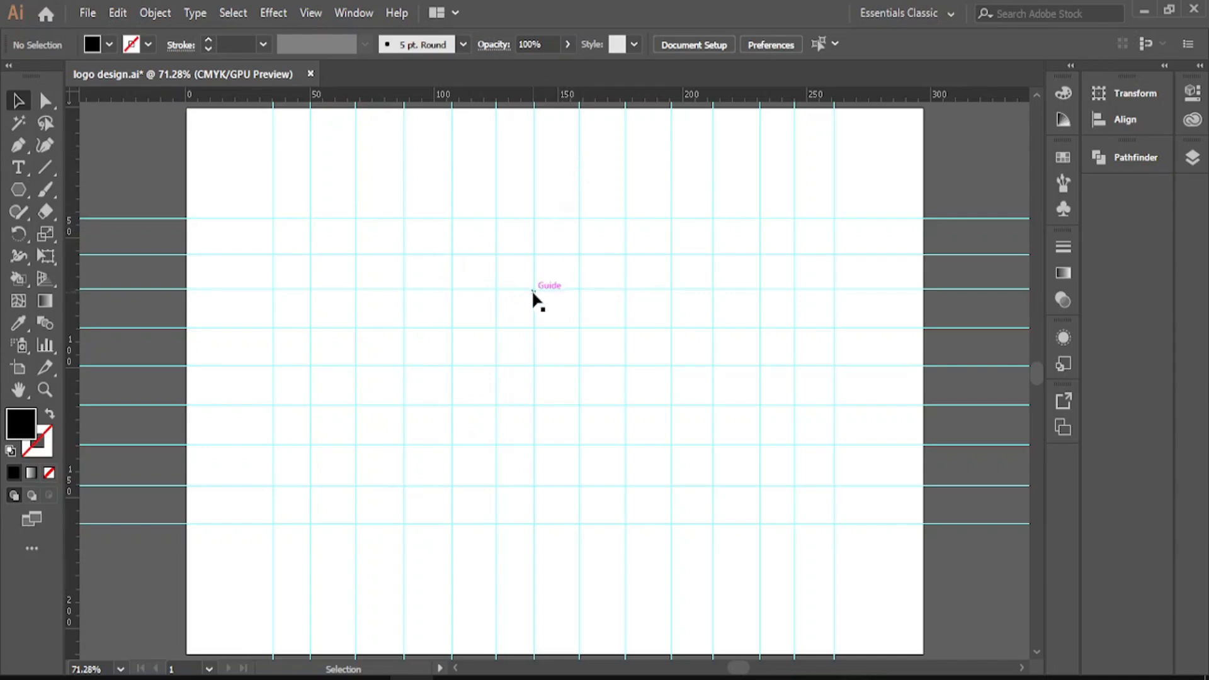
left_click(314, 13)
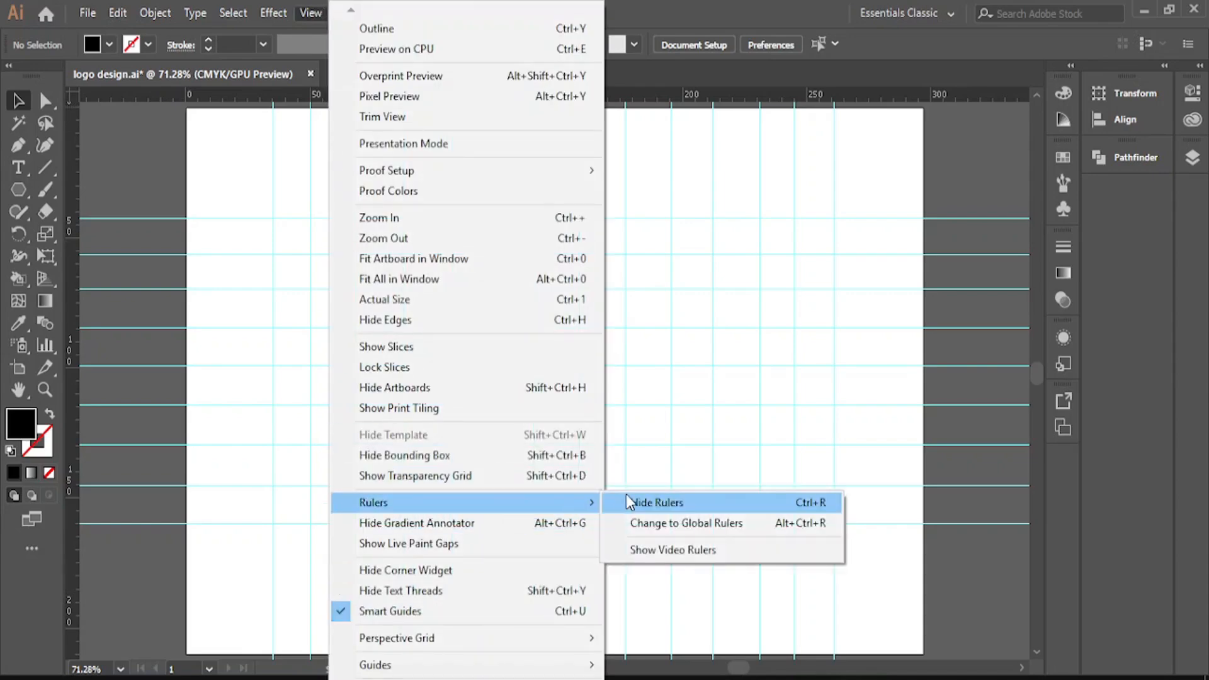
left_click(655, 322)
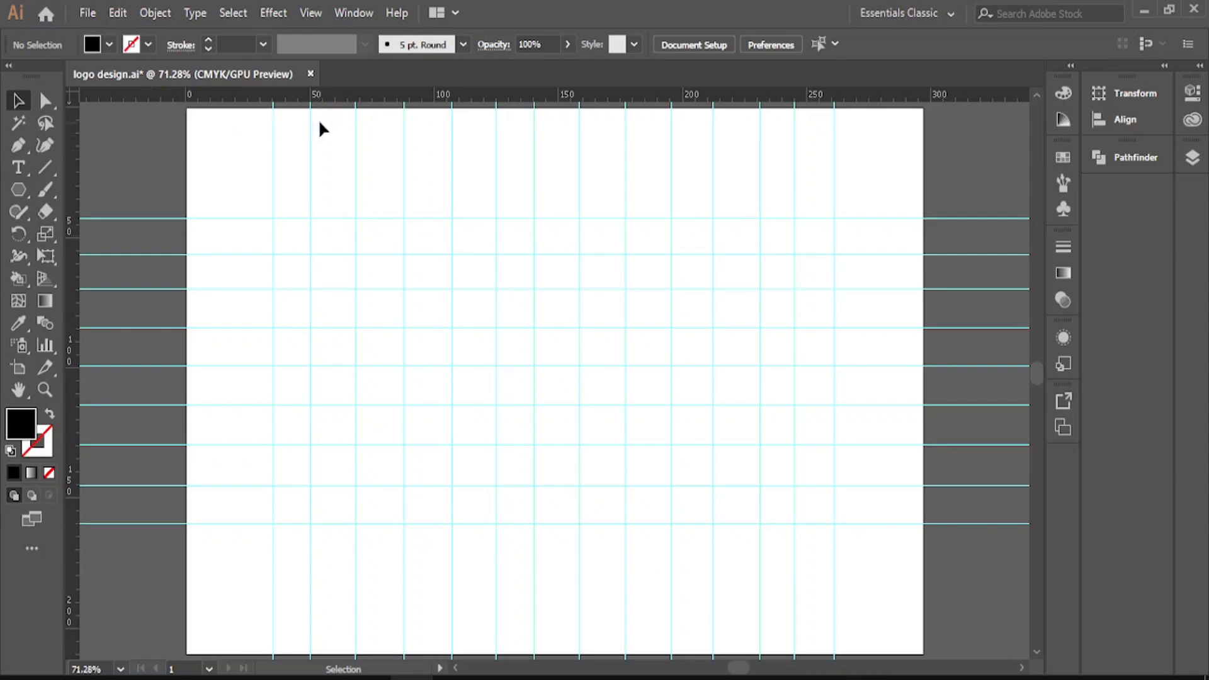
left_click_drag(326, 96, 328, 182)
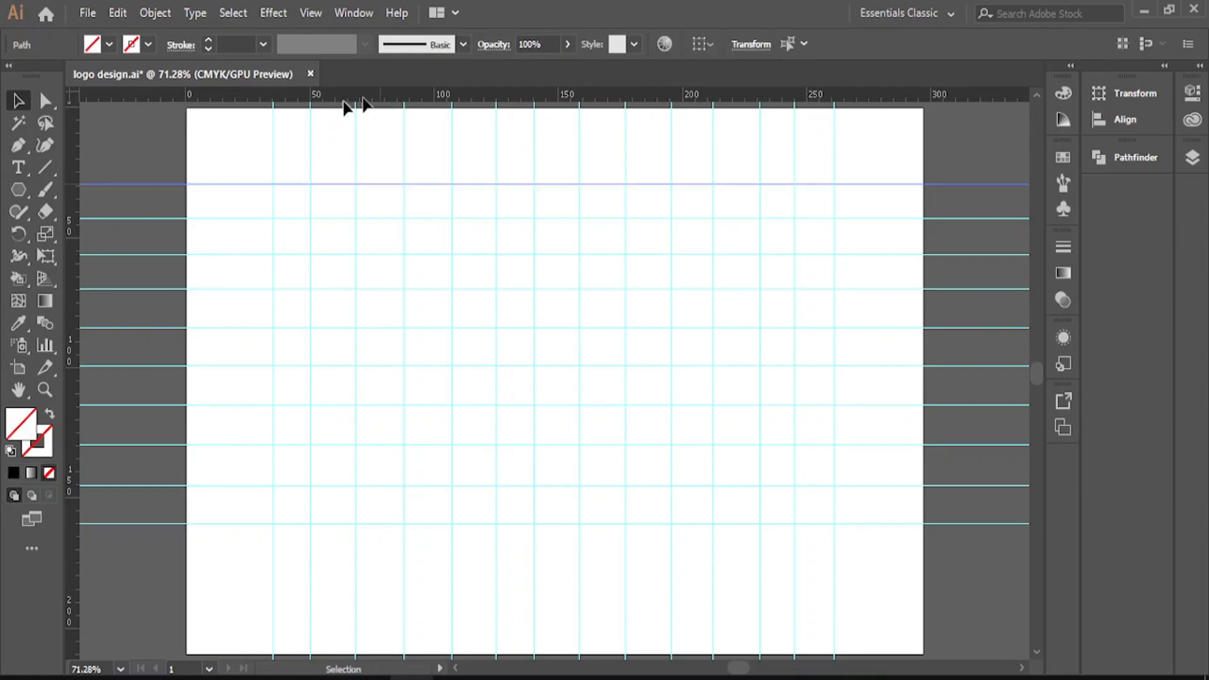
left_click_drag(73, 172, 237, 200)
Step: Lock the guides on the artboard
right_click(520, 197)
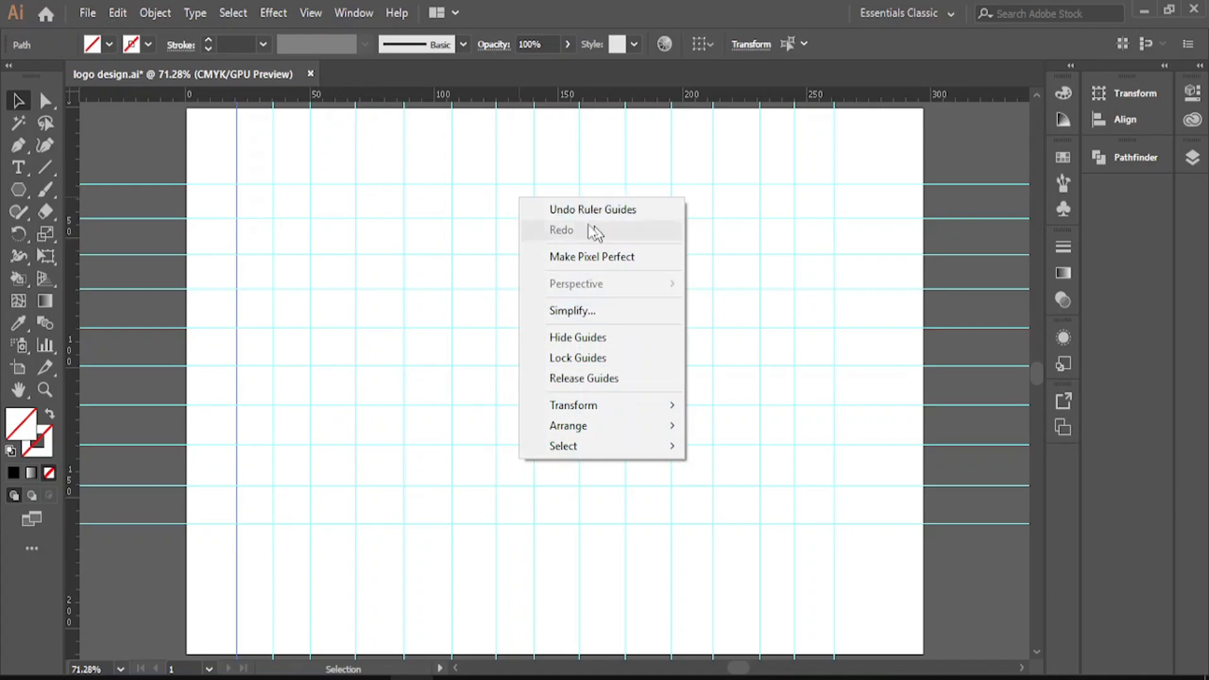
right_click(513, 277)
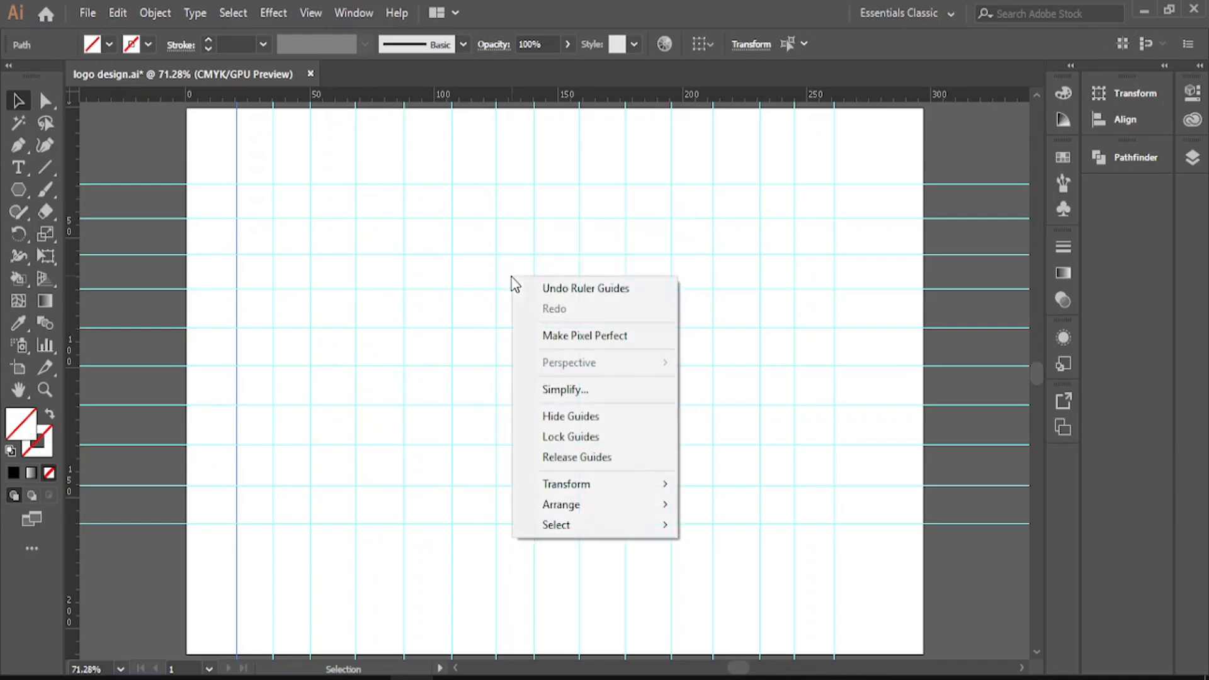
left_click(587, 437)
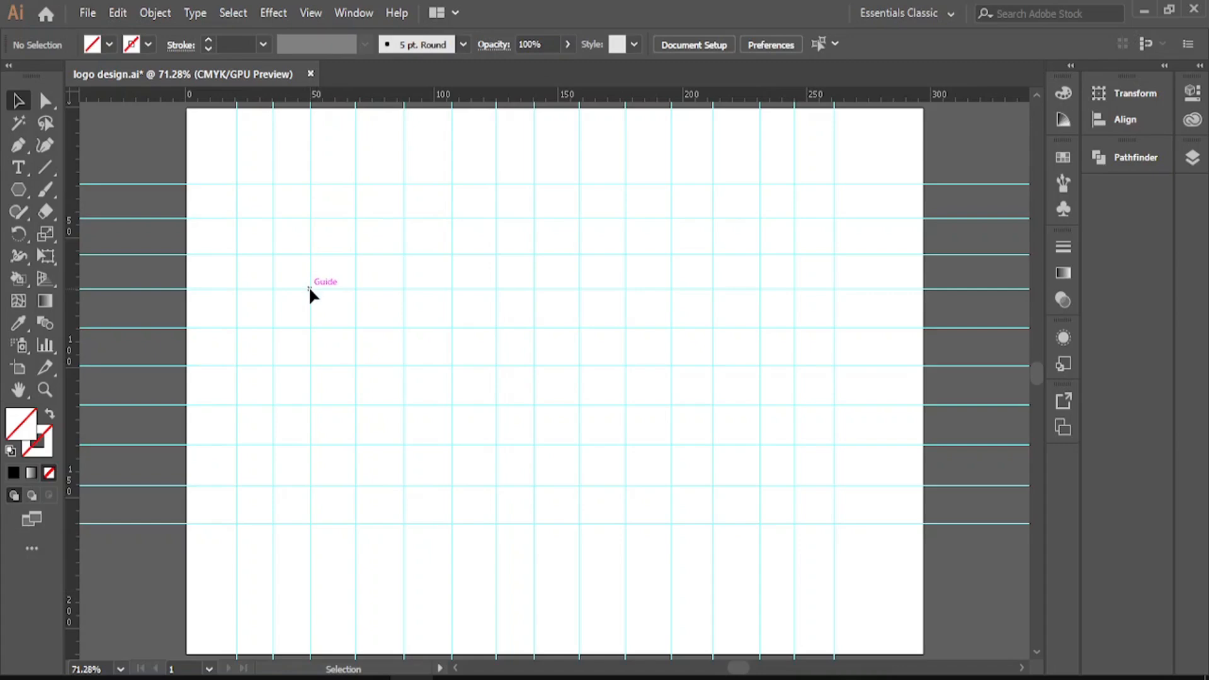
Step: Place the point text "AB" near the middle of the artboard and select it as an object
left_click(18, 169)
left_click(479, 318)
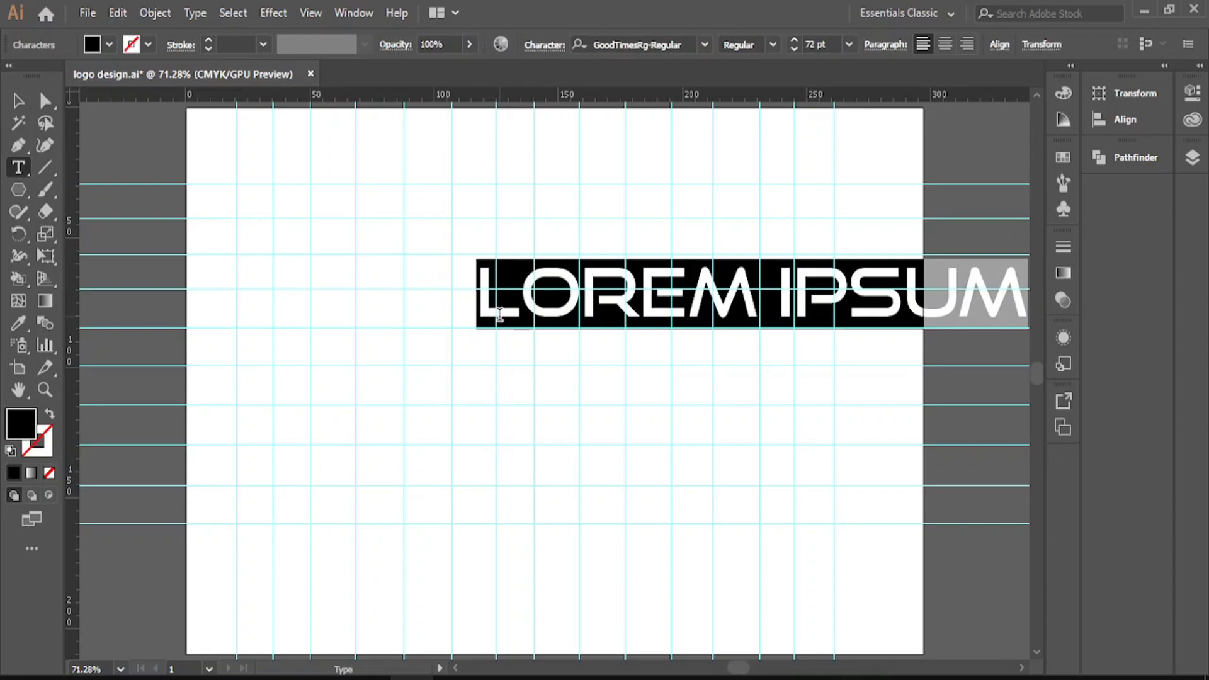
type("AB")
key("Escape")
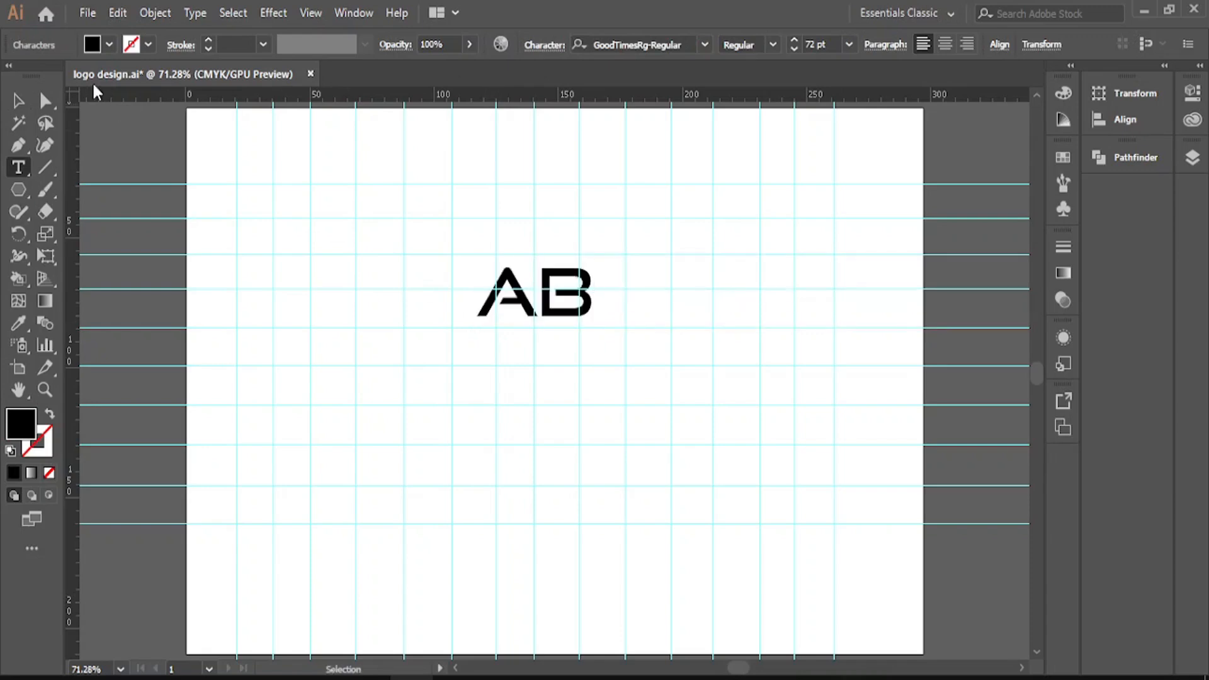
key("v")
left_click(573, 288)
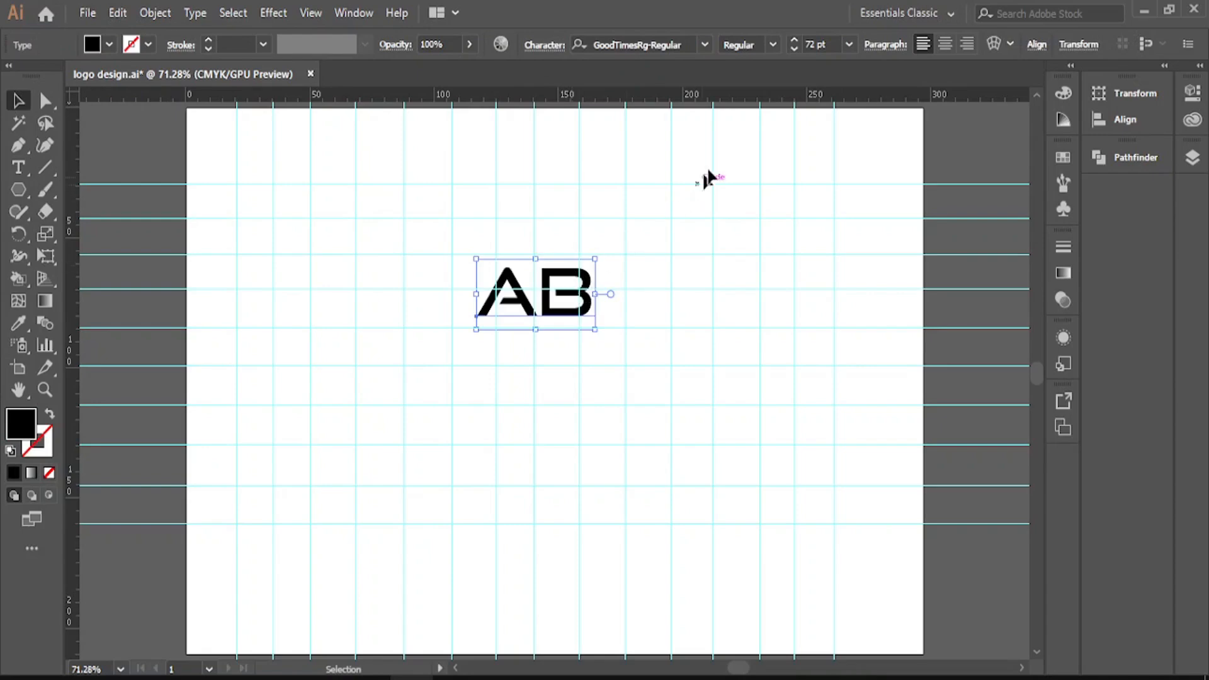
Step: Keep the GoodTimesRg-Regular font, enlarge the AB text to about 232.65 pt, and move it to the artboard's centre
left_click(704, 45)
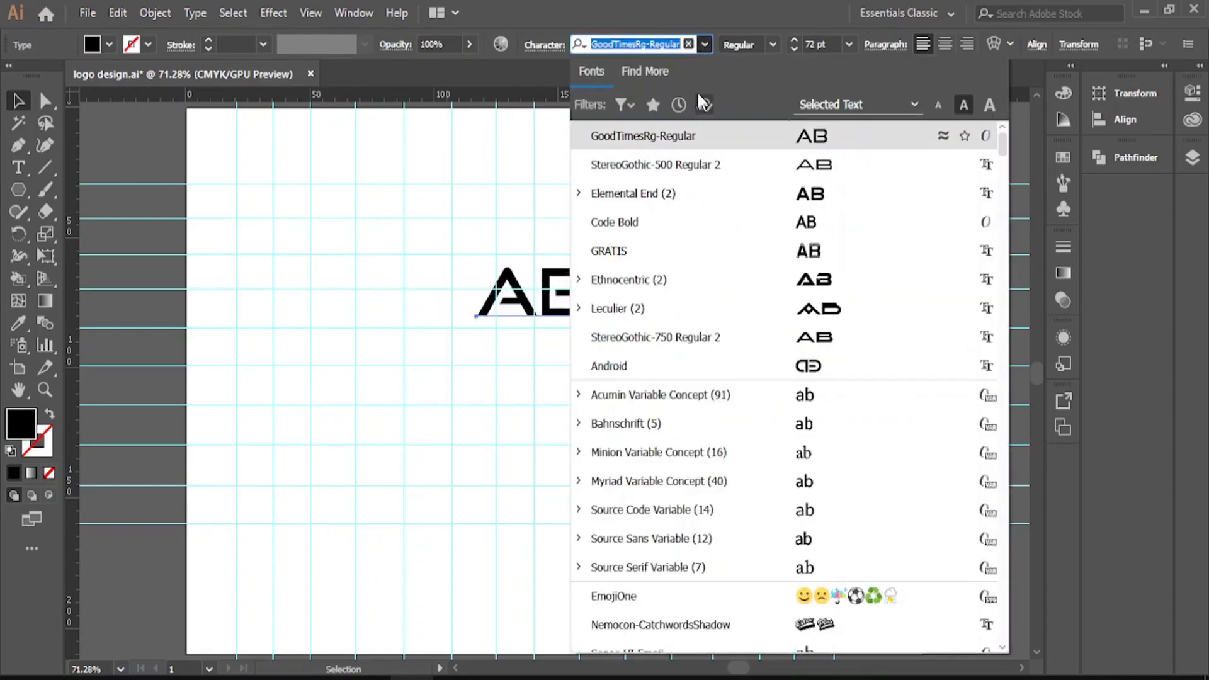
left_click(706, 44)
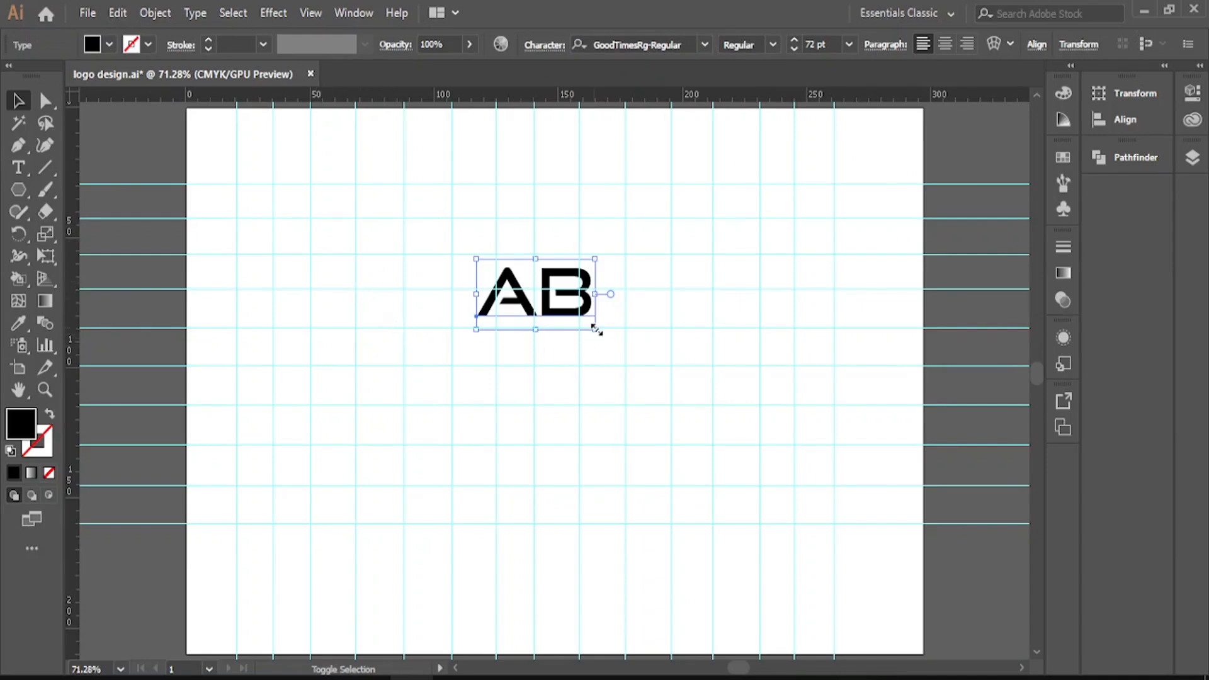
left_click_drag(594, 330, 856, 515)
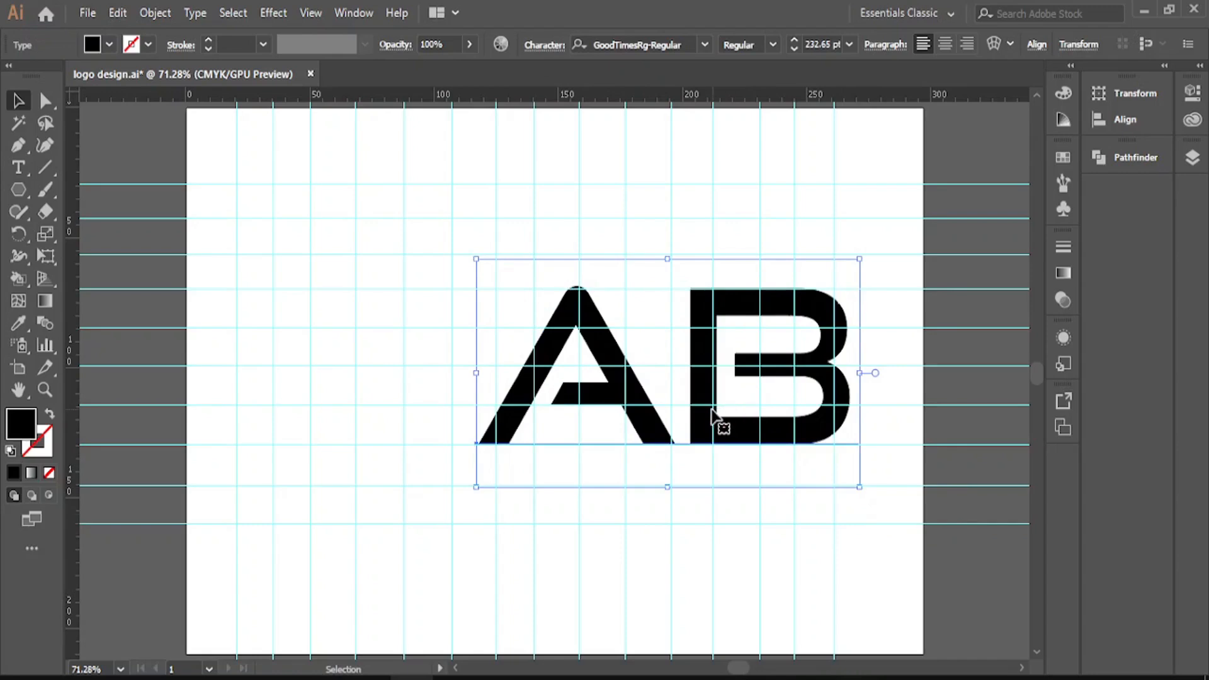
left_click_drag(703, 416, 616, 412)
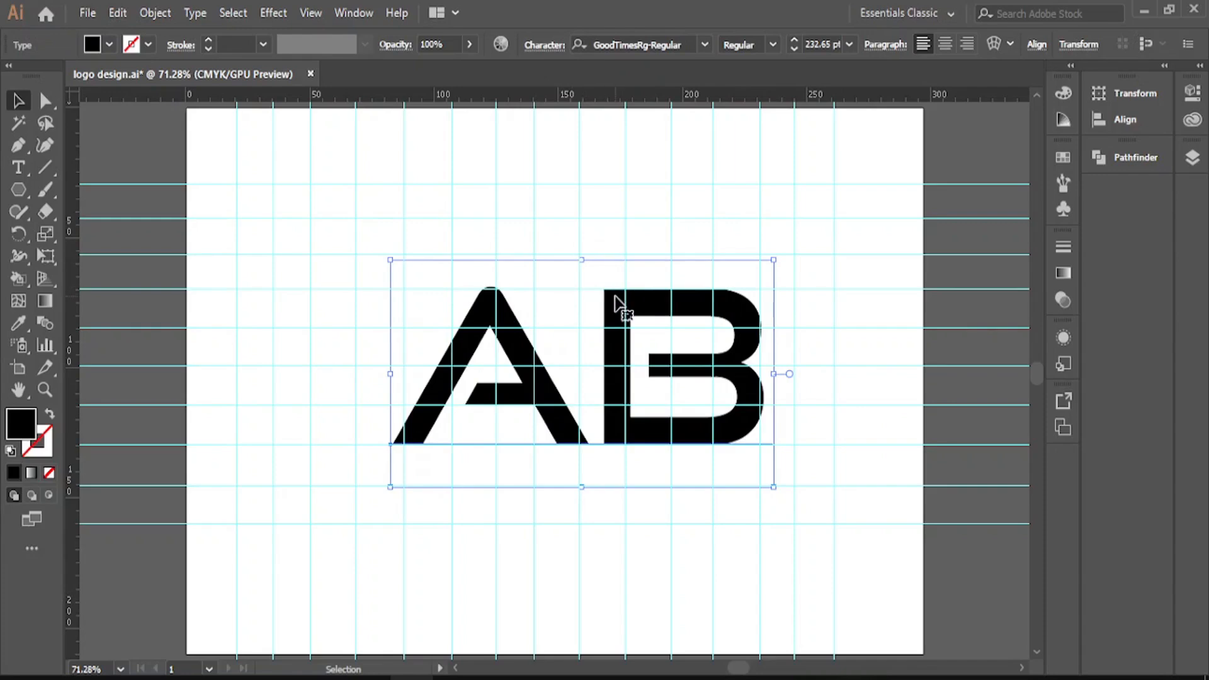
left_click_drag(615, 295, 608, 293)
Step: Expand the AB text with Object and Fill enabled, and ungroup the resulting letter shapes
left_click(155, 11)
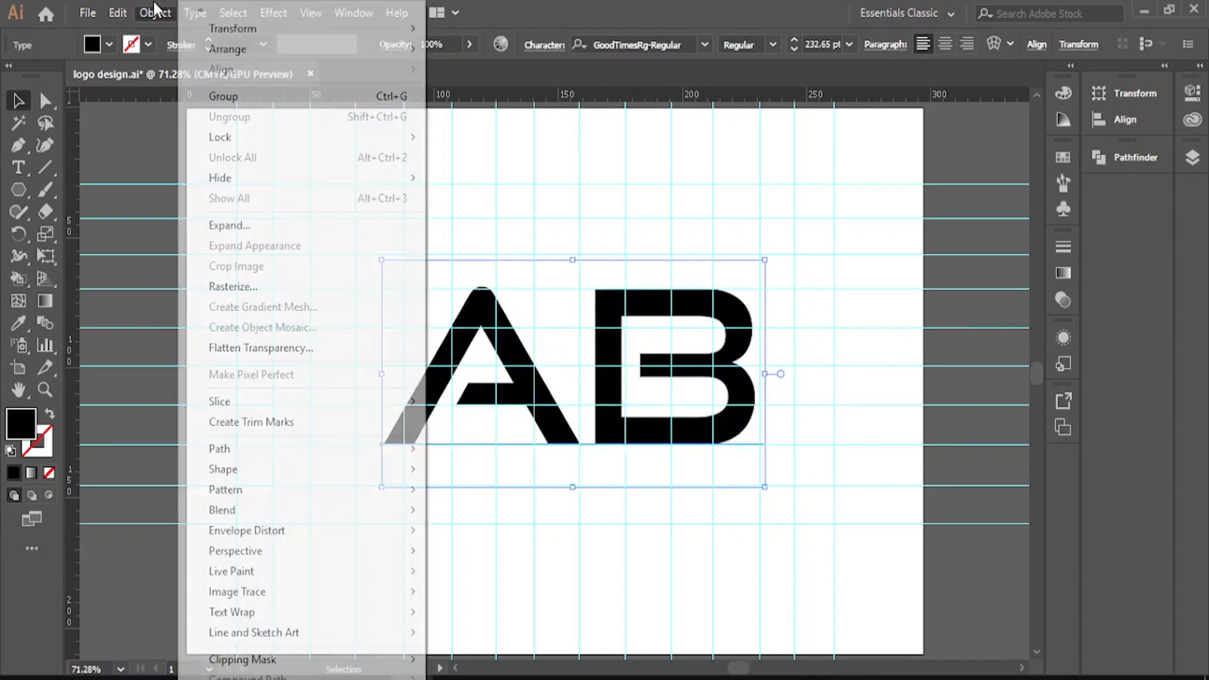
left_click(287, 227)
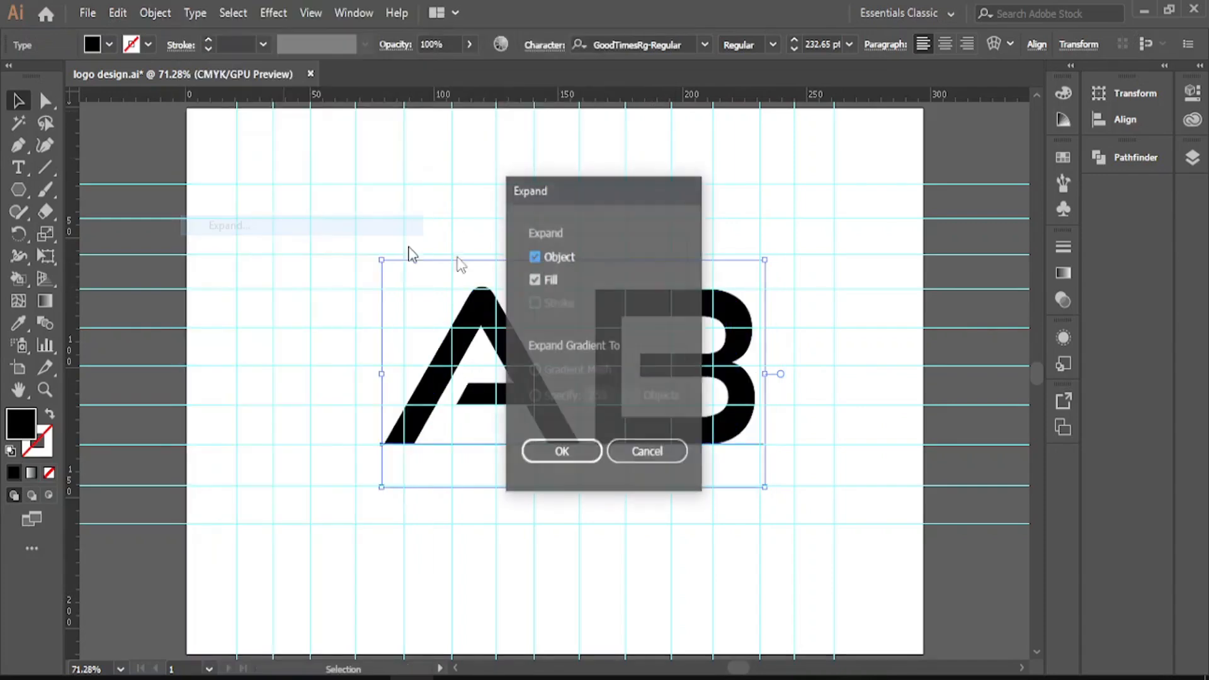
left_click(588, 455)
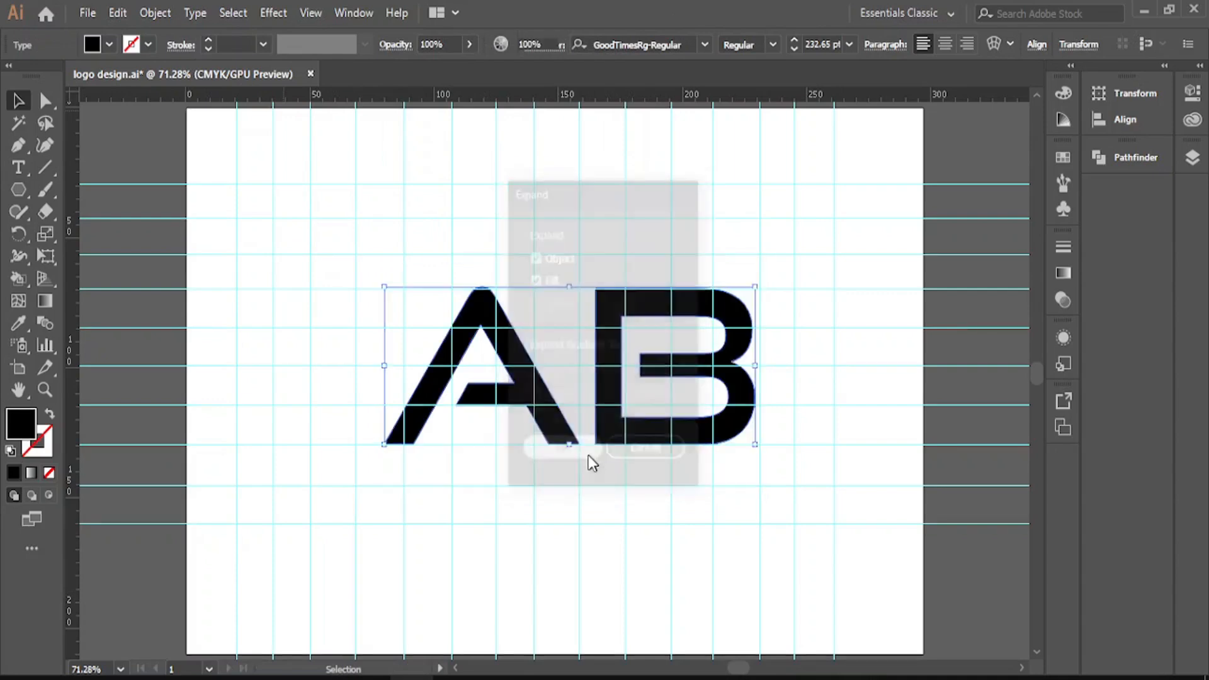
right_click(568, 324)
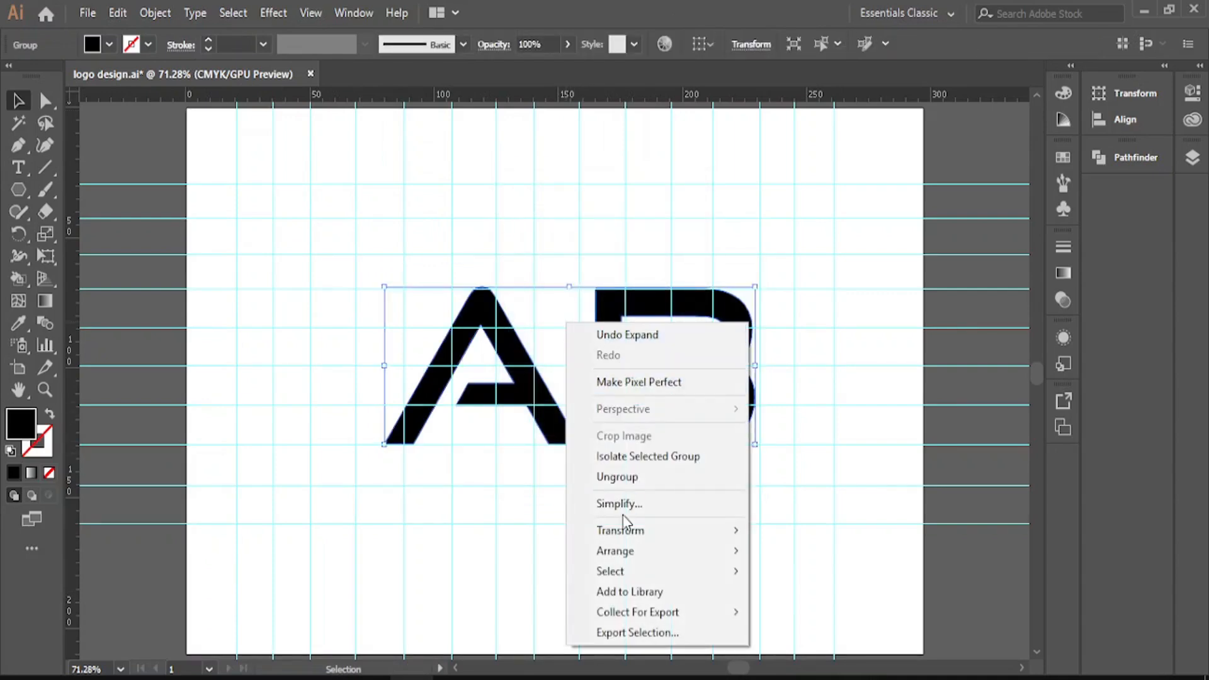
left_click(615, 477)
Step: Check that the A and B can be selected as separate shapes, and view the A at 150%
left_click(545, 265)
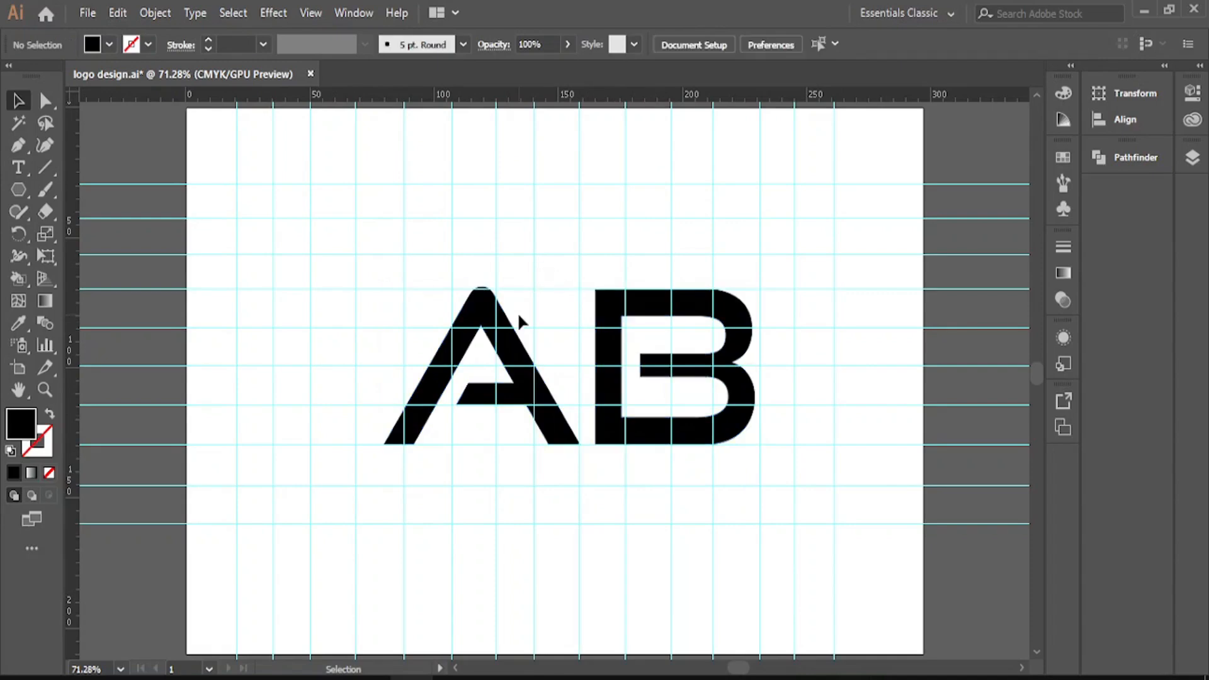
left_click(507, 315)
left_click(612, 315)
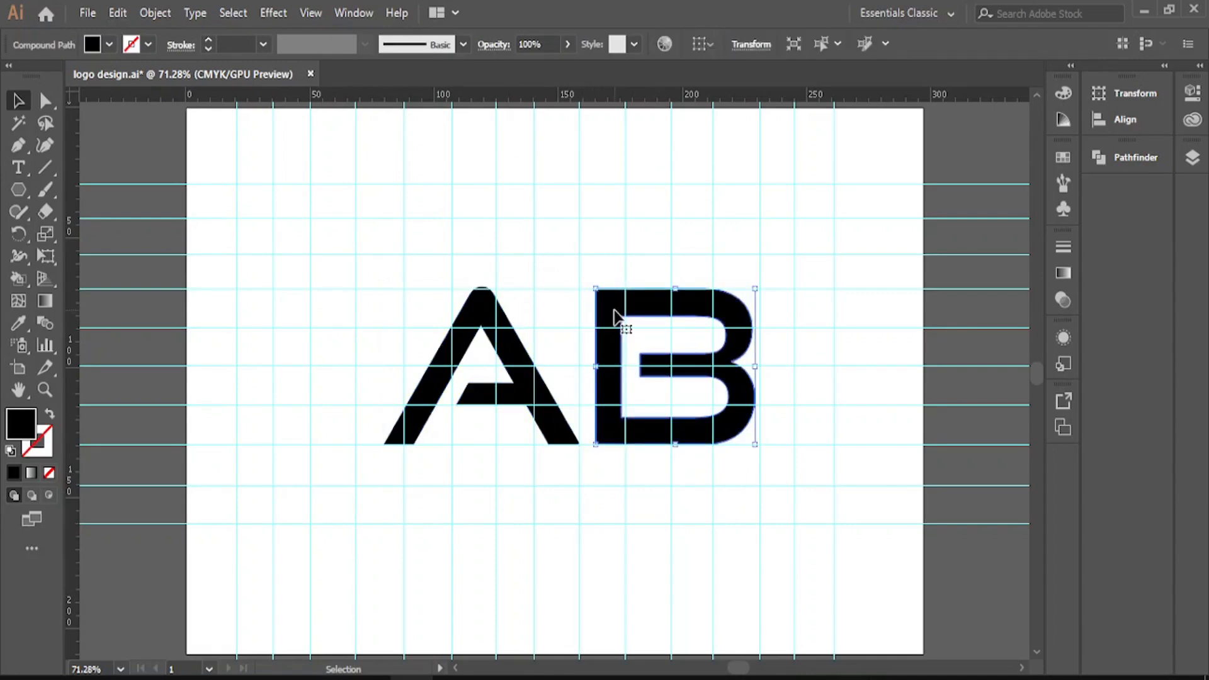
left_click(481, 312)
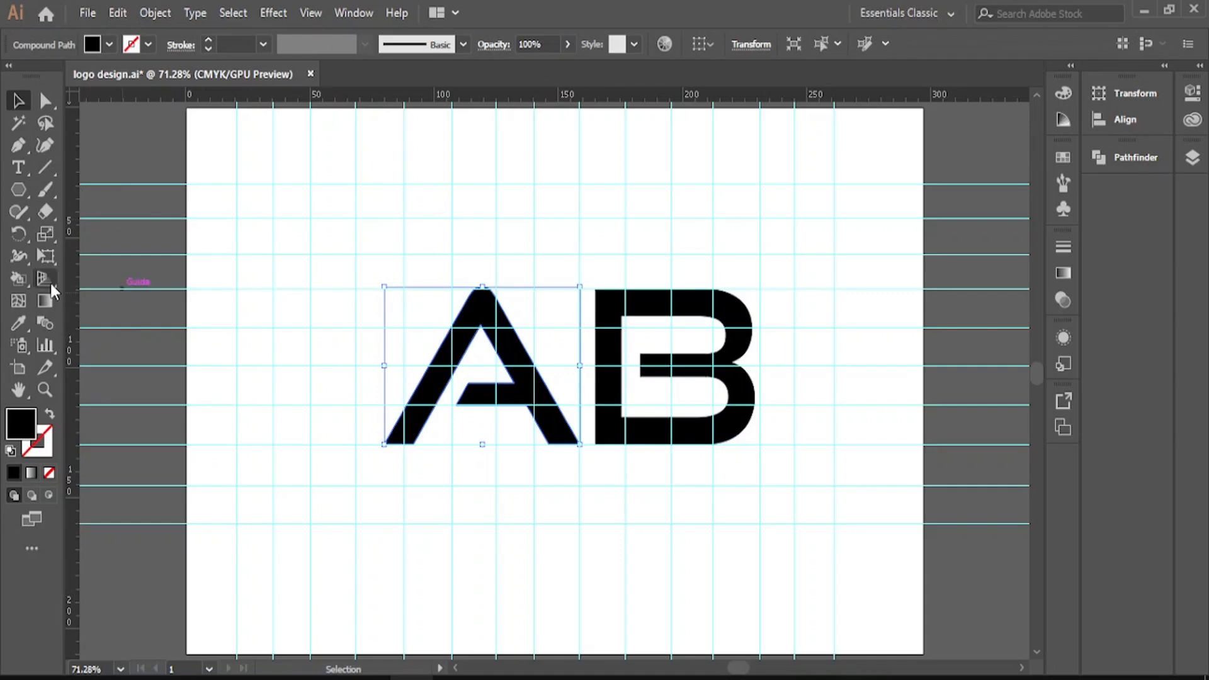
left_click(485, 359, "ctrl")
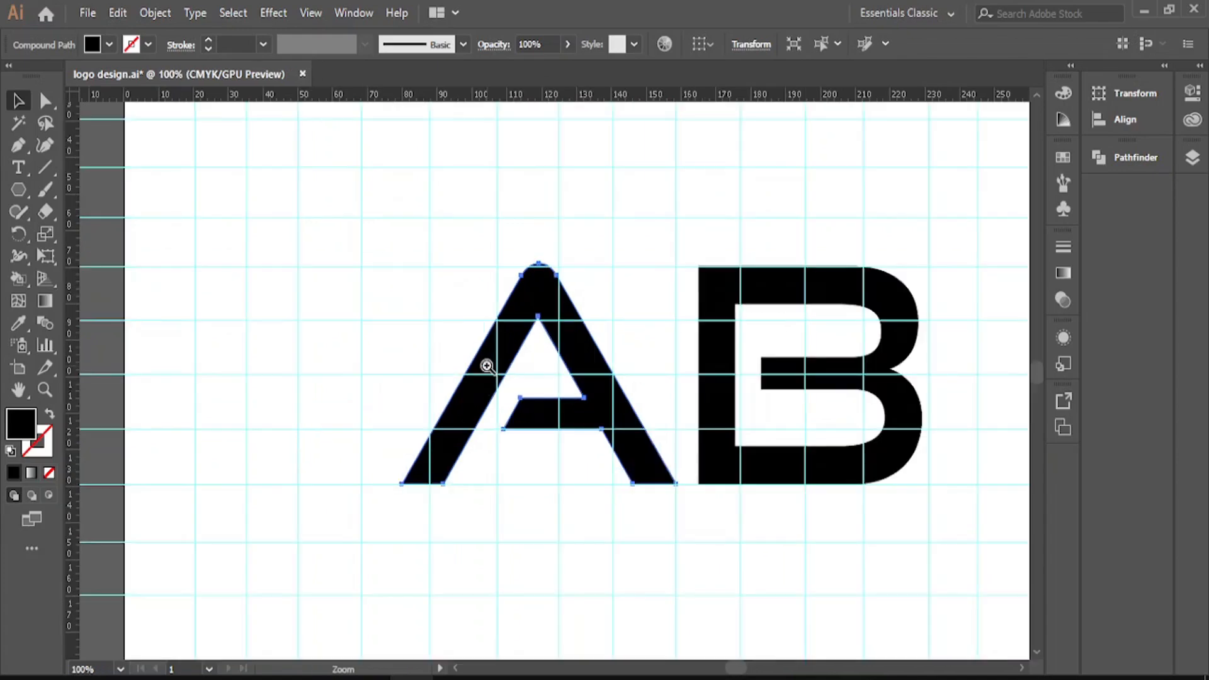
left_click(537, 358, "ctrl")
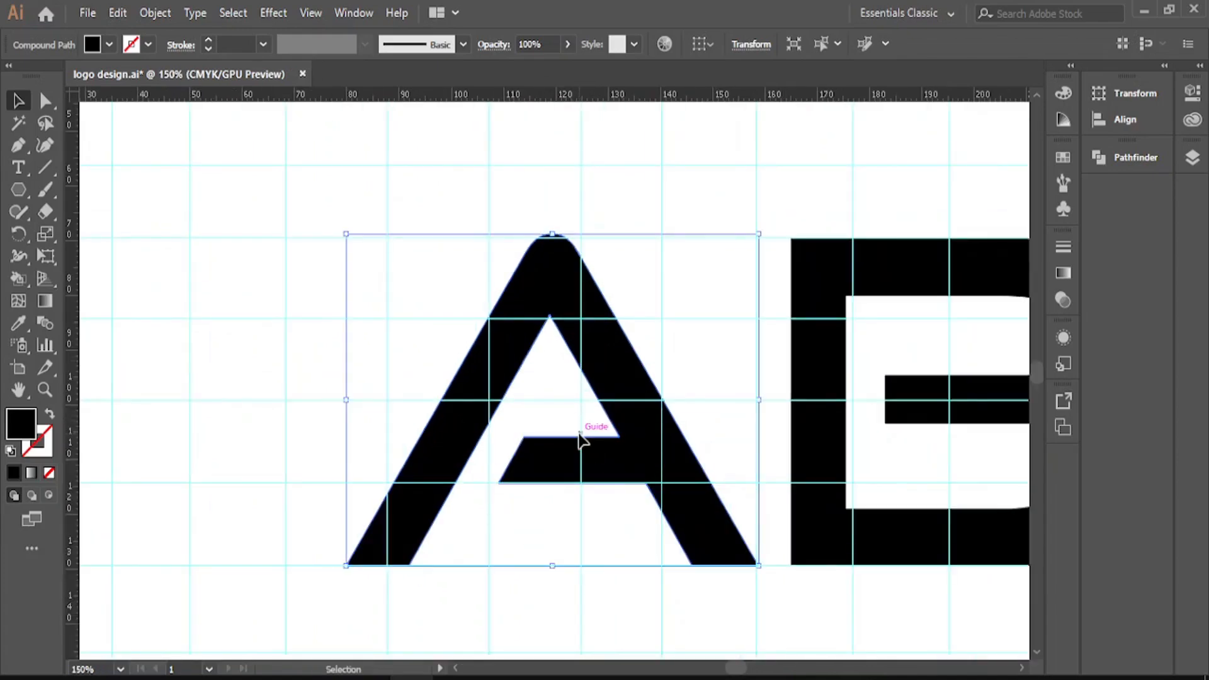
left_click(18, 146)
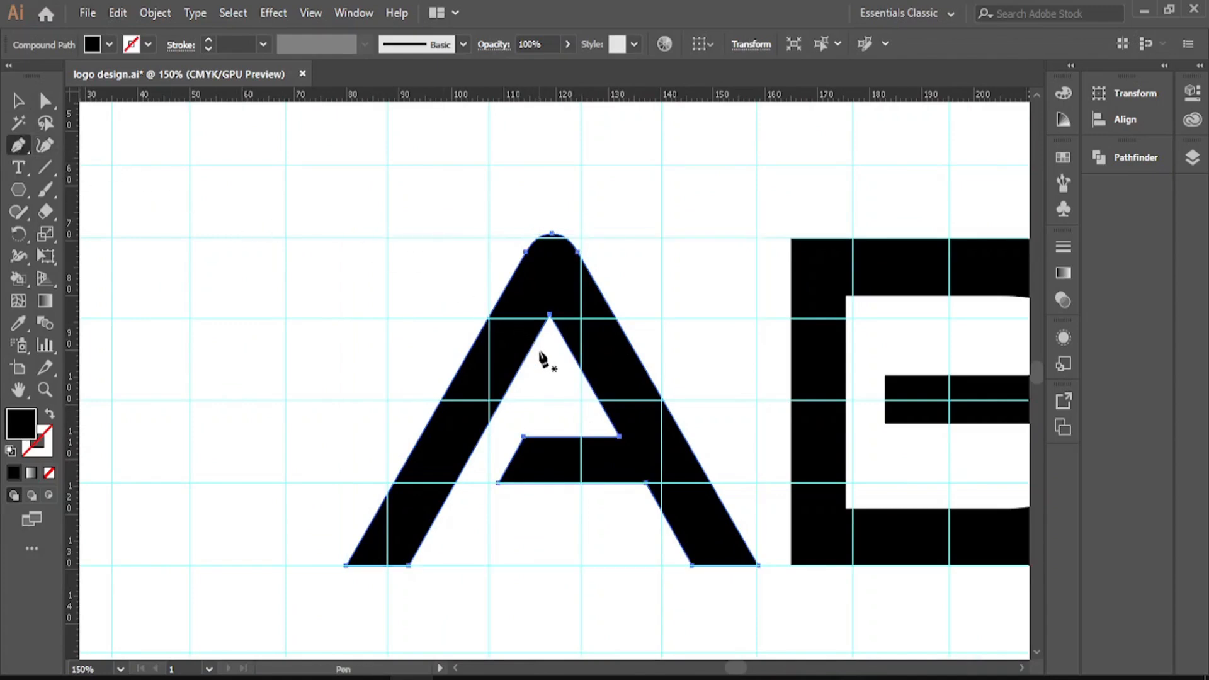
left_click(20, 141)
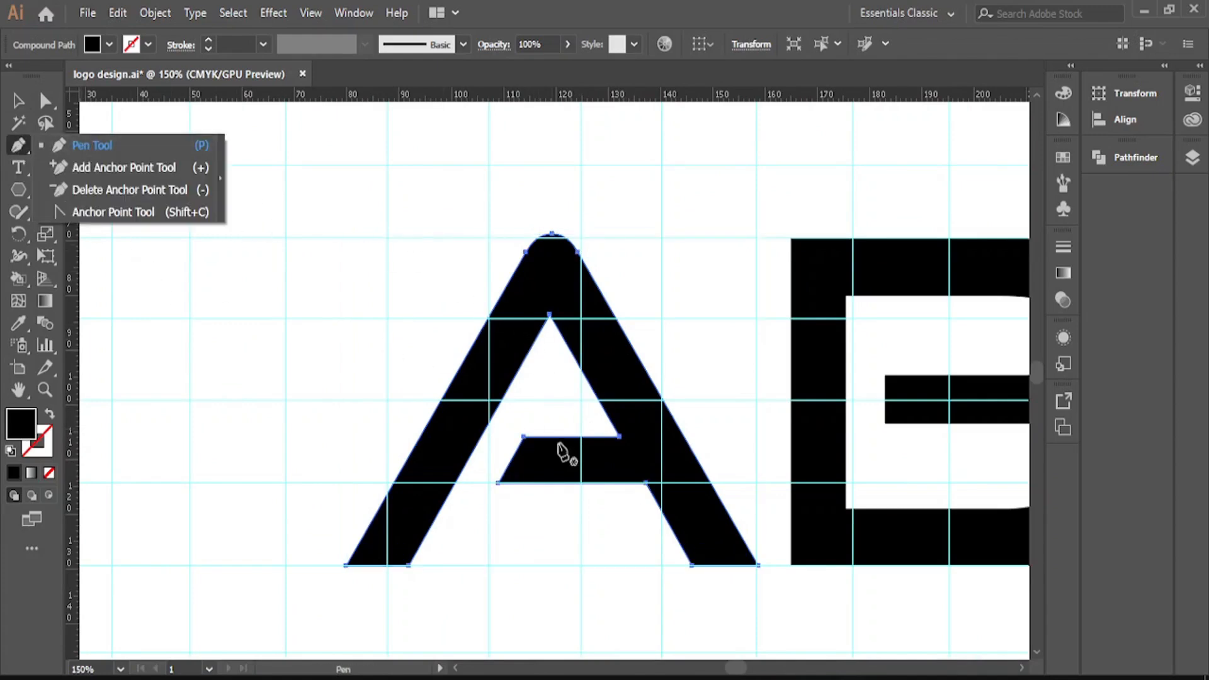
left_click(545, 339)
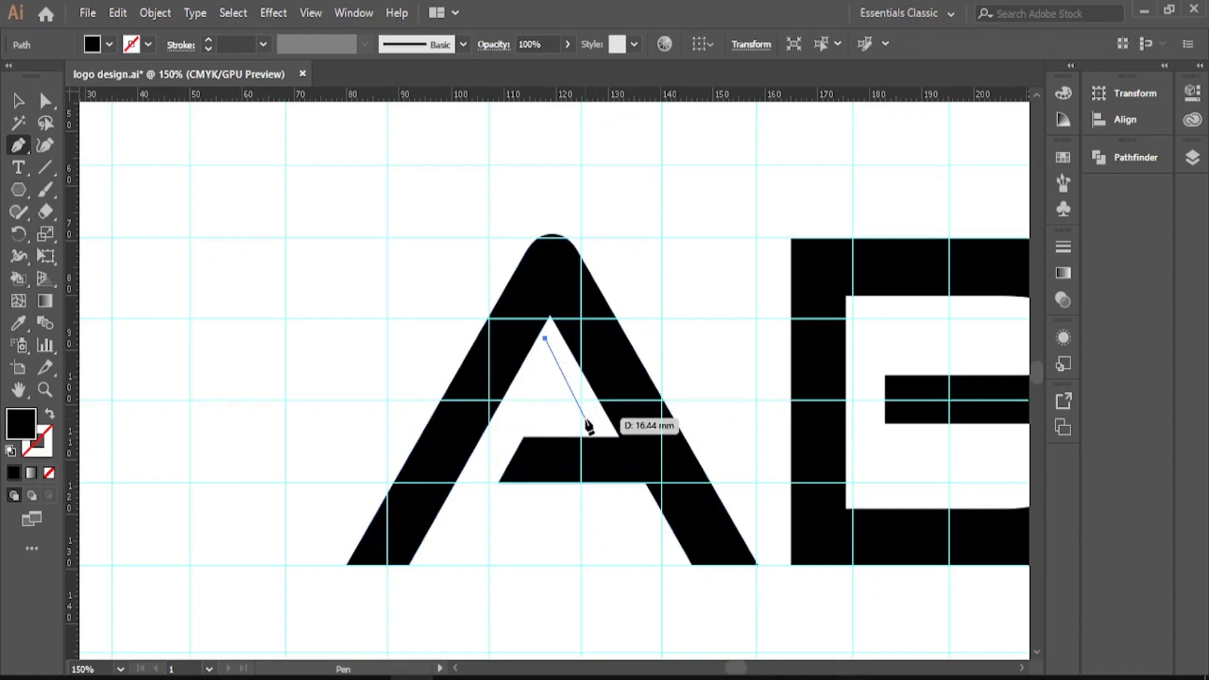
key("Delete")
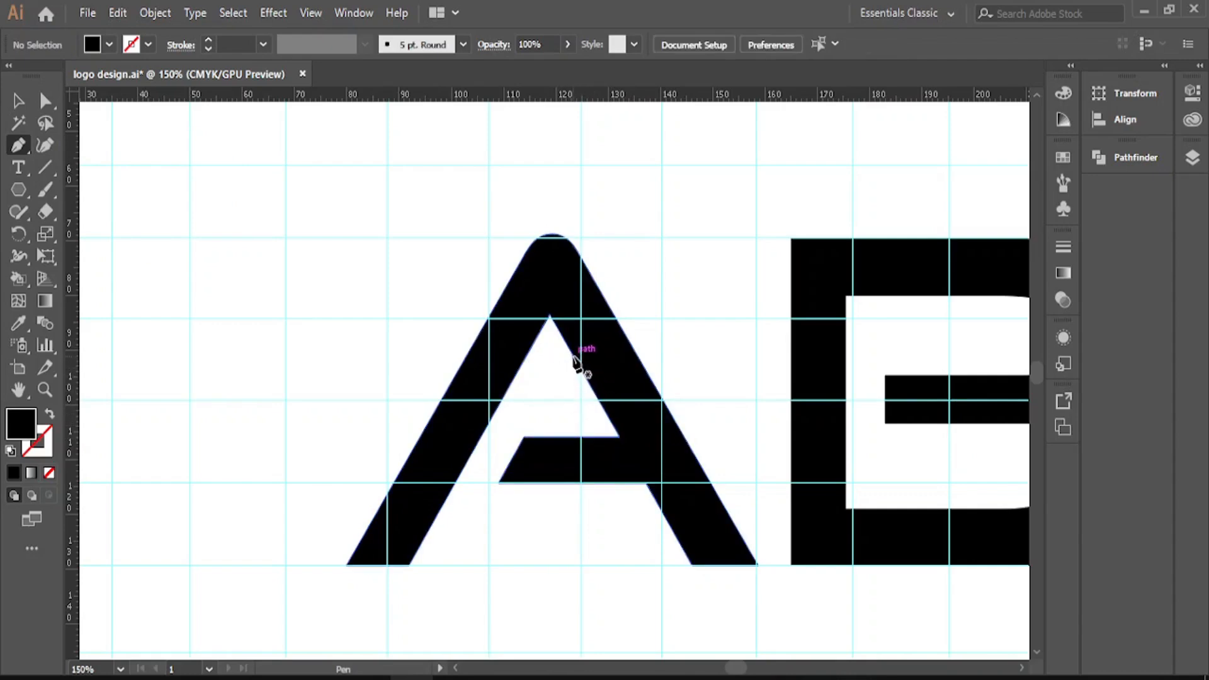
Step: Draw a closed triangle with the Pen tool along the inner edge of the A's right leg, covering the crossbar
left_click(566, 345)
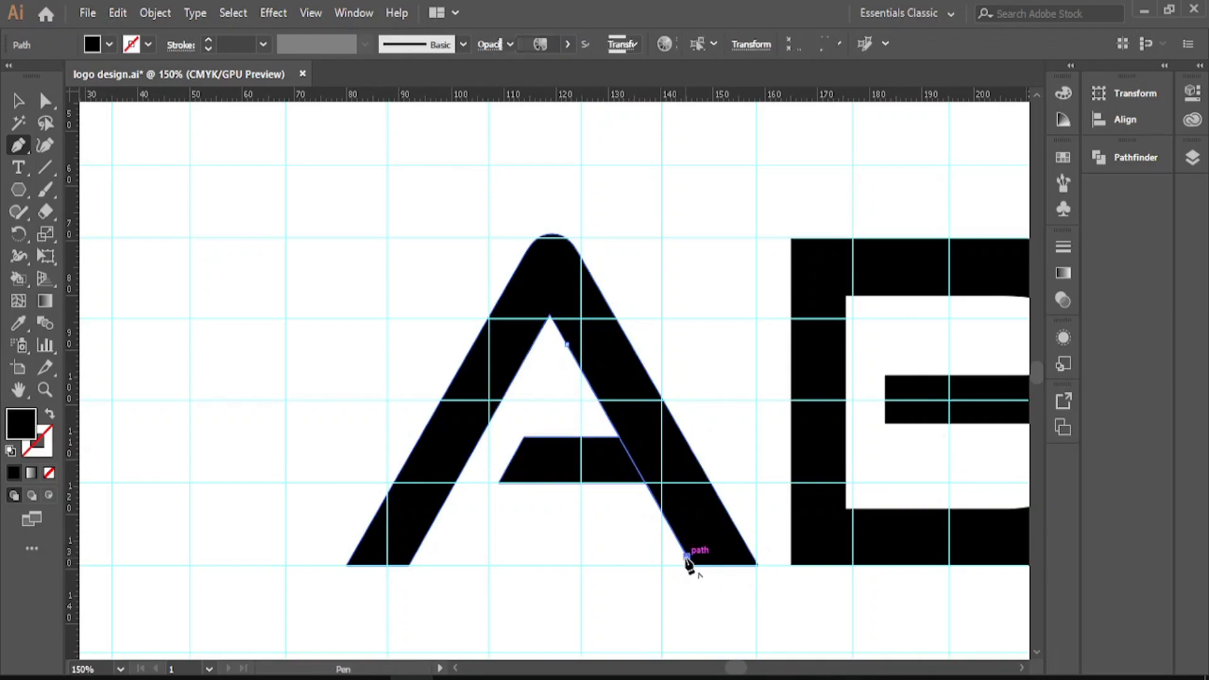
left_click(686, 557)
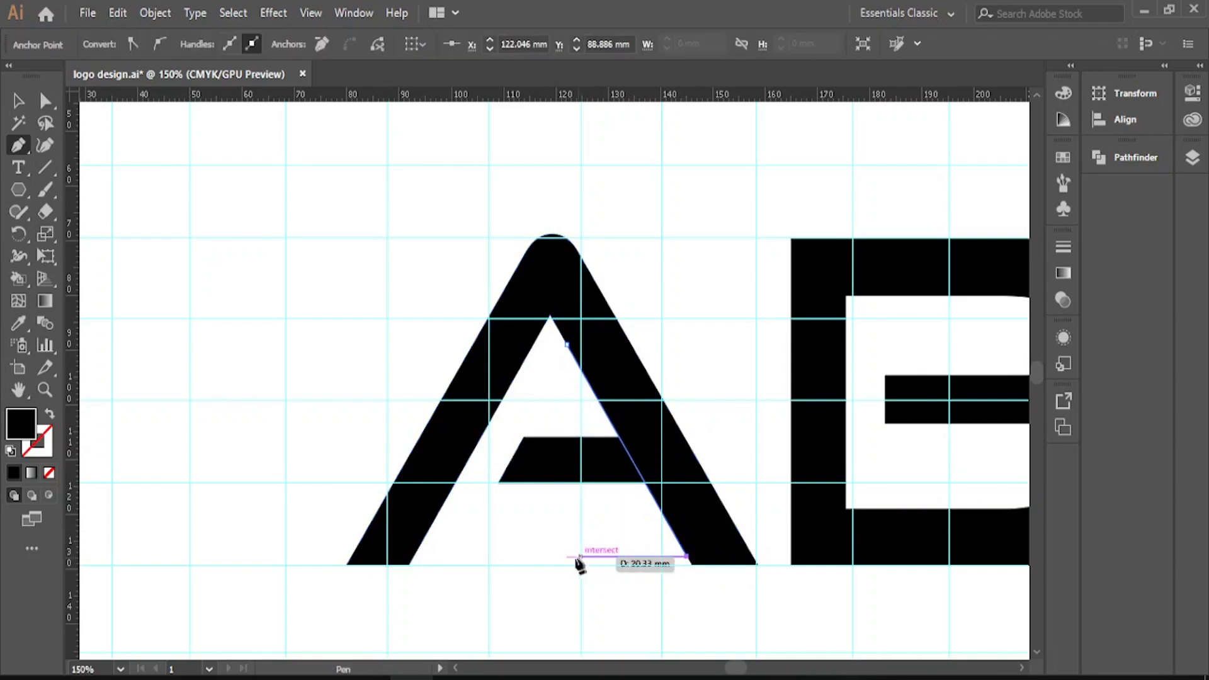
left_click(432, 557)
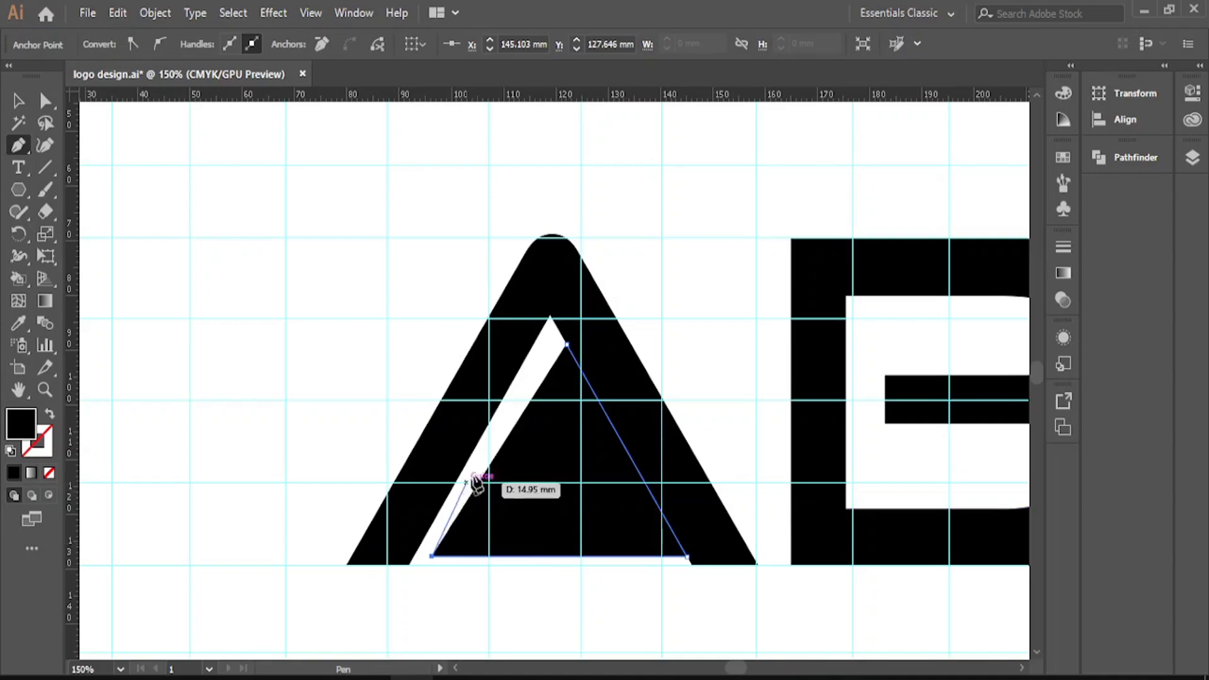
left_click(566, 343)
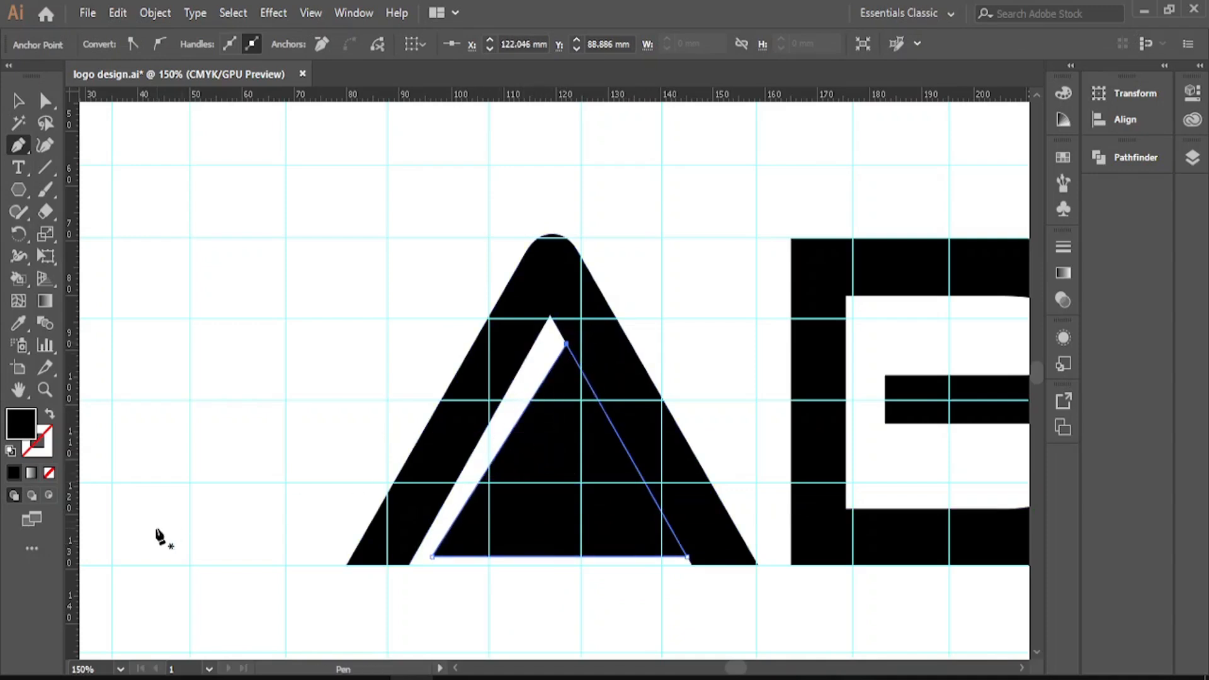
Step: Fill the triangle with the near-white colour FFFDFE
key("ctrl")
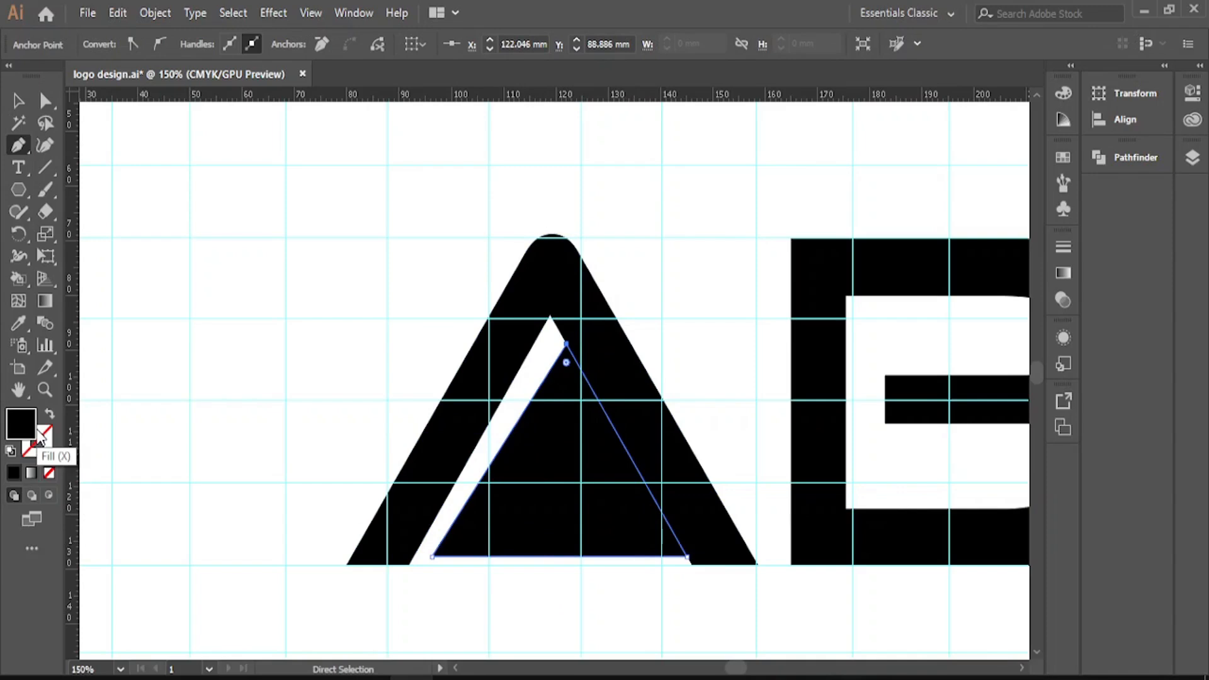
double_click(25, 427)
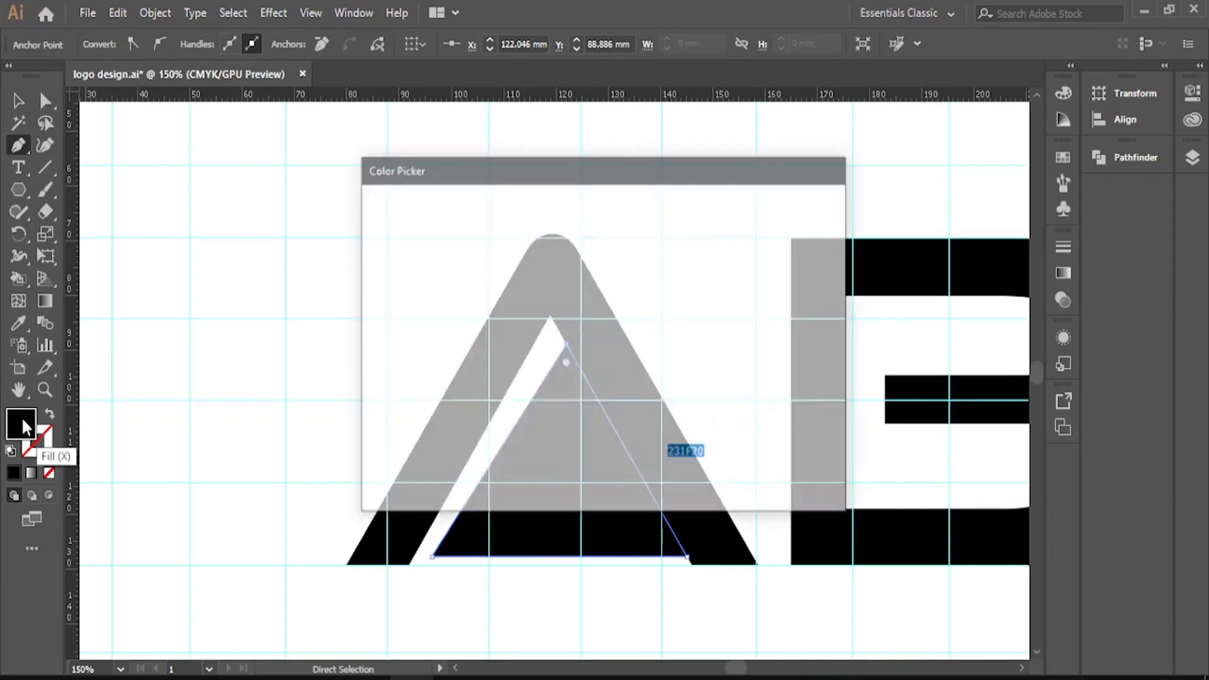
left_click_drag(502, 324, 374, 217)
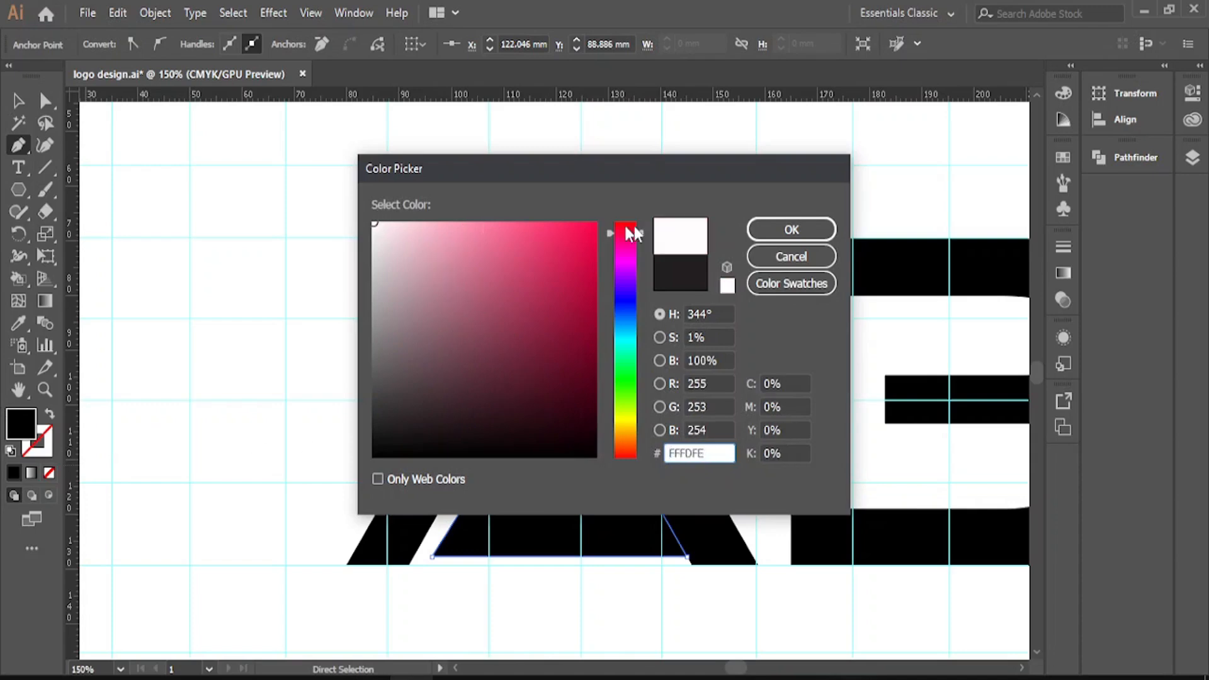
left_click(772, 233)
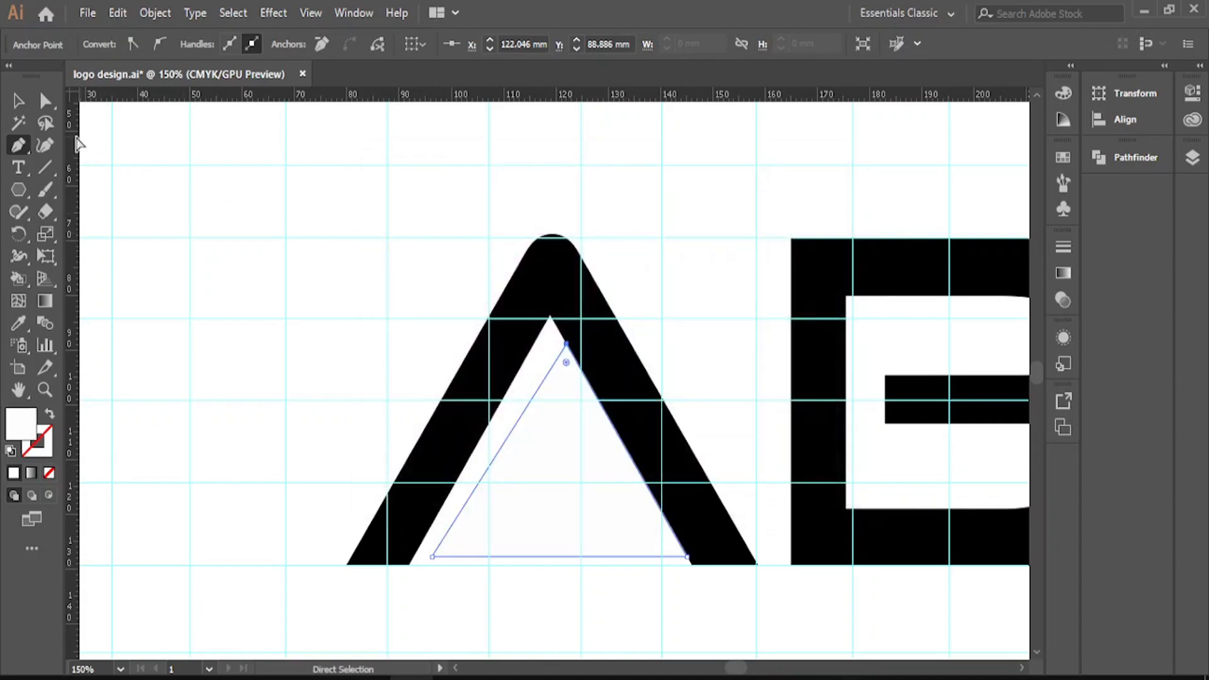
Step: Select the A together with the near-white triangle and cut away the covered crossbar with the Pathfinder Trim operation
left_click(20, 102)
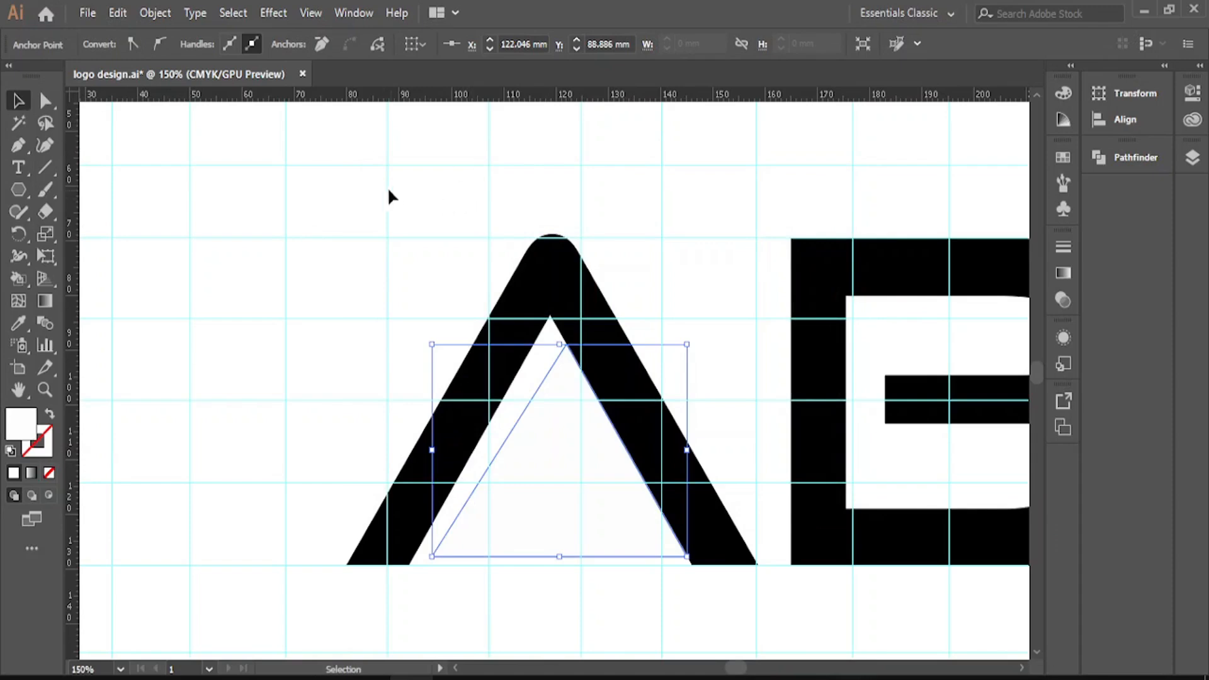
left_click_drag(316, 179, 764, 581)
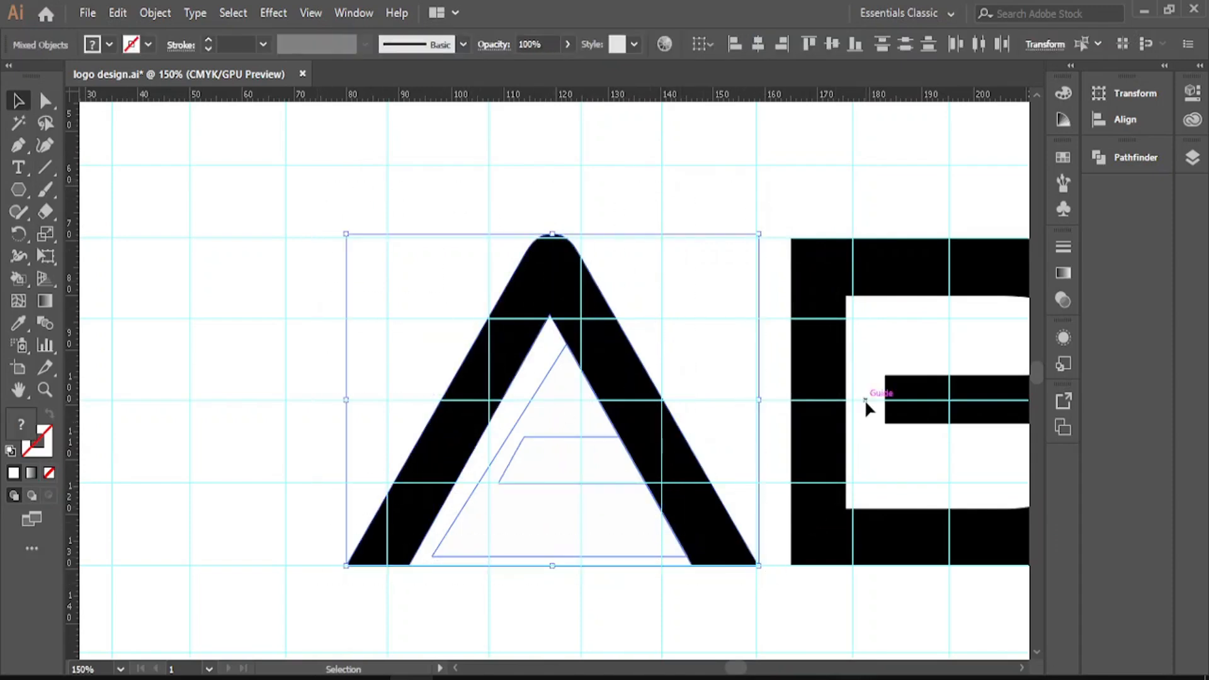
left_click(1116, 160)
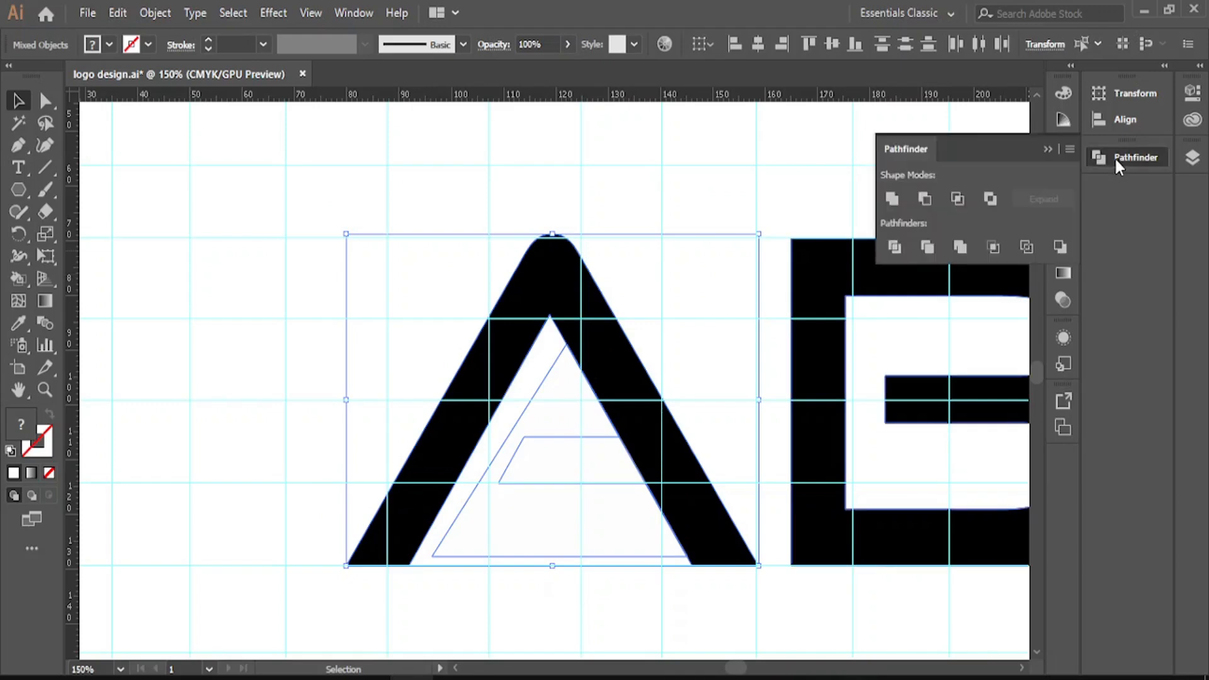
left_click(353, 13)
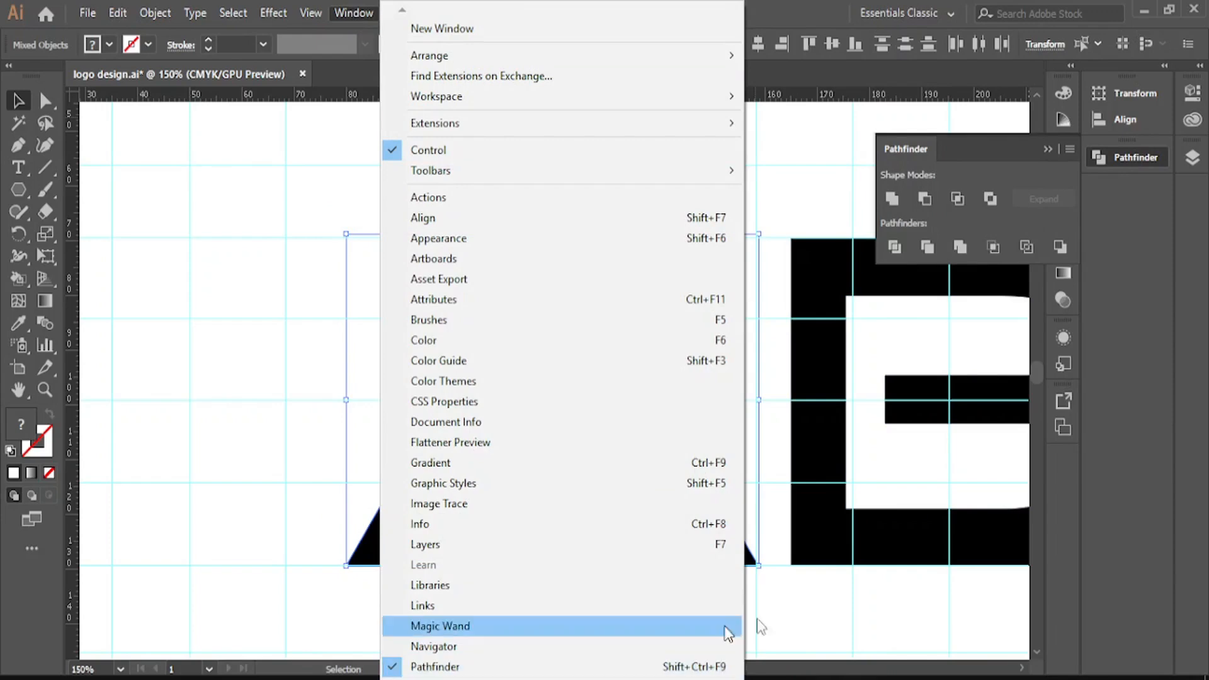
left_click(1112, 151)
left_click(1112, 152)
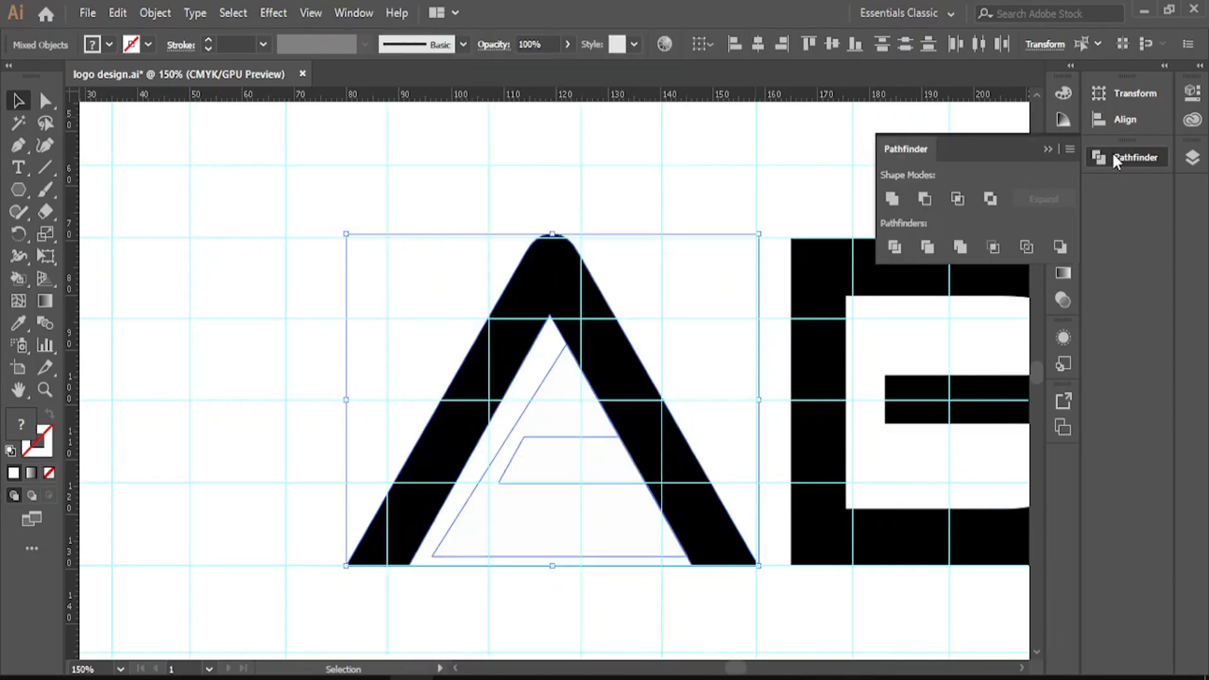
left_click_drag(931, 151, 687, 149)
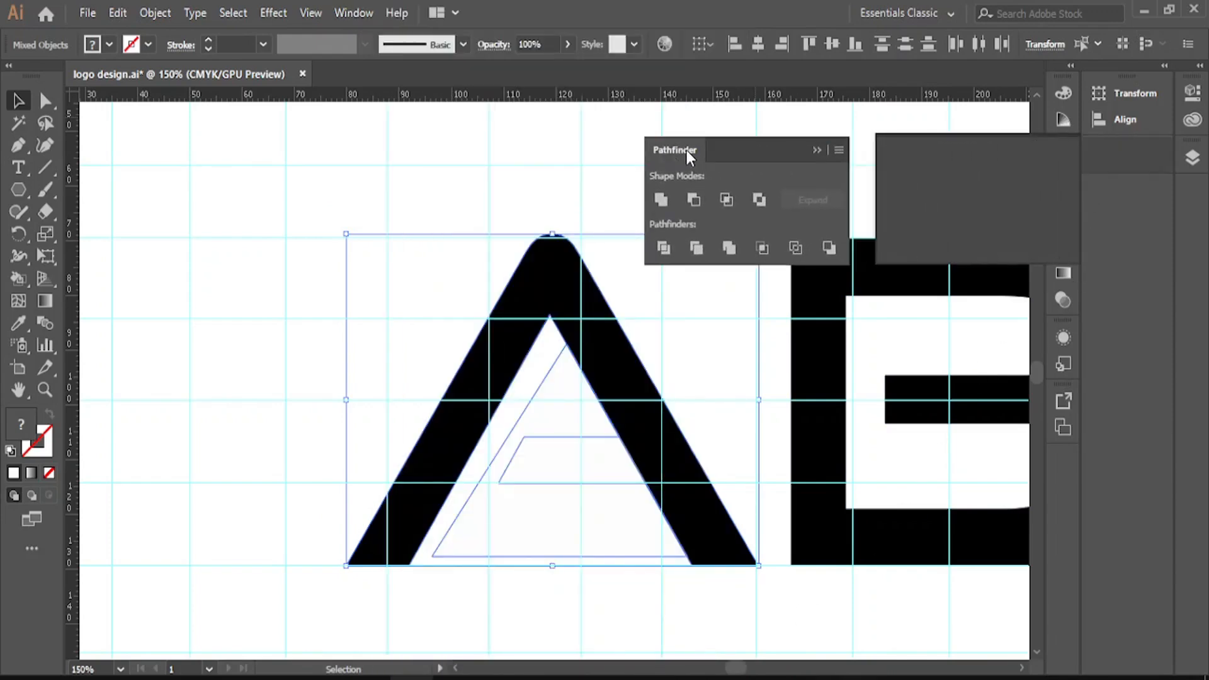
left_click(699, 250)
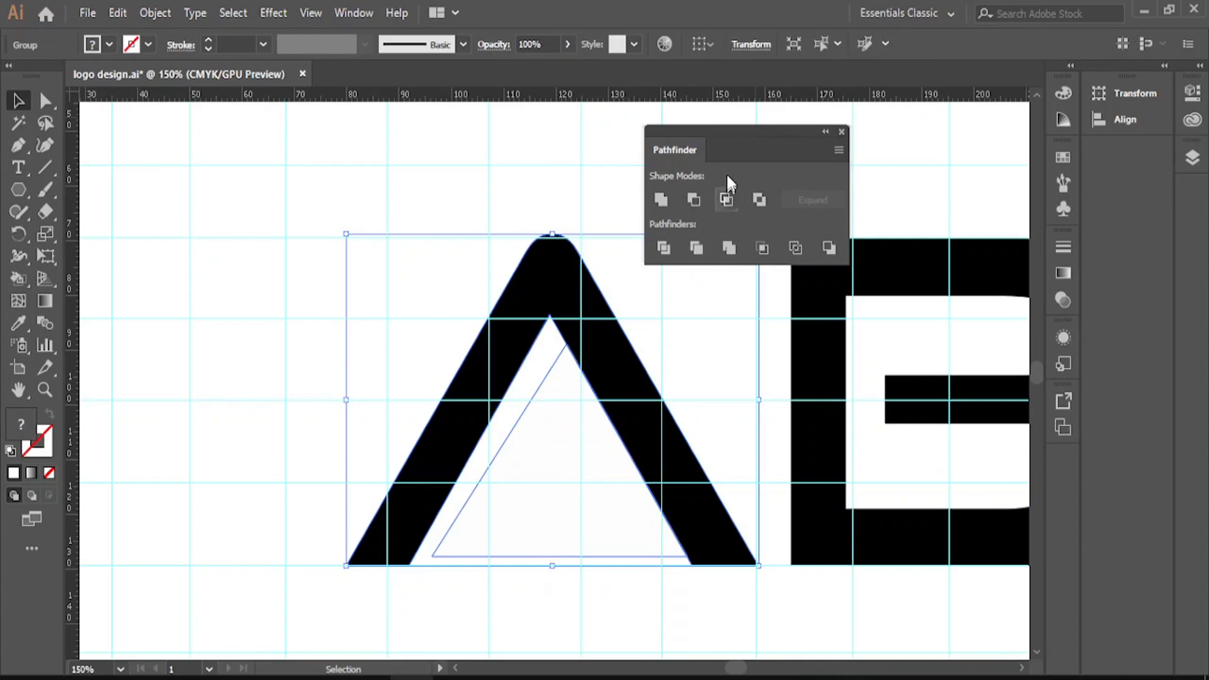
left_click_drag(675, 149, 1109, 144)
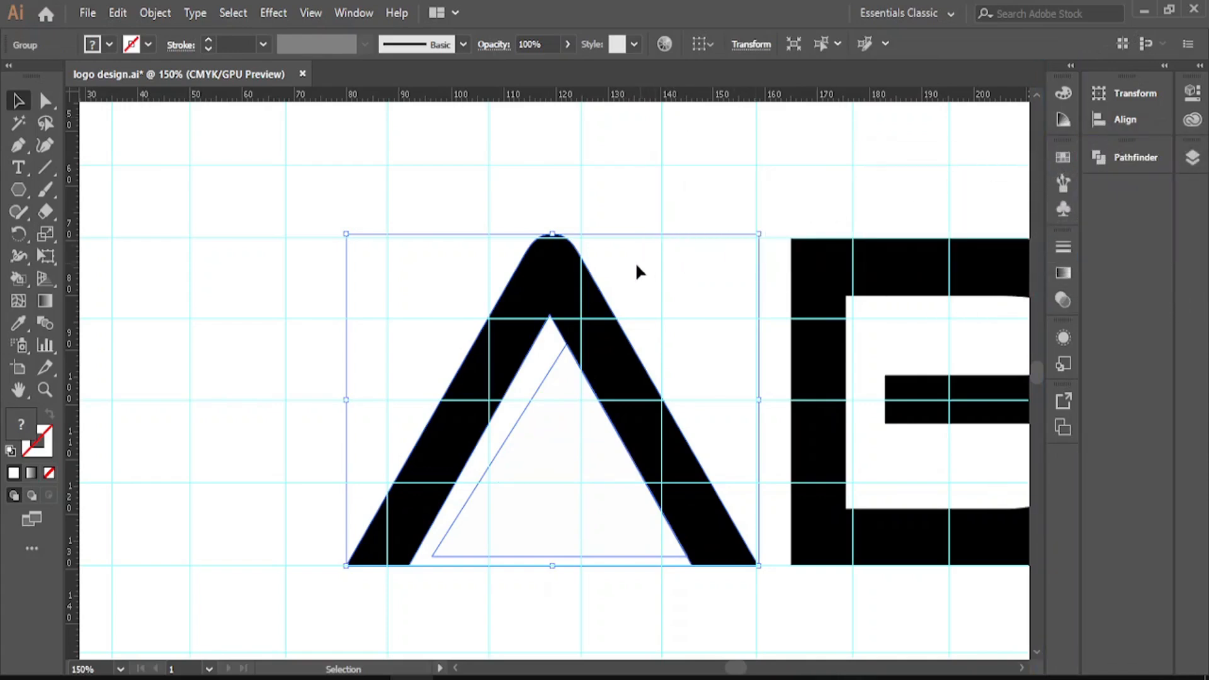
Step: Ungroup the trimmed result, move the near-white triangle out of the A and delete it
left_click(581, 167)
left_click(588, 297)
right_click(592, 293)
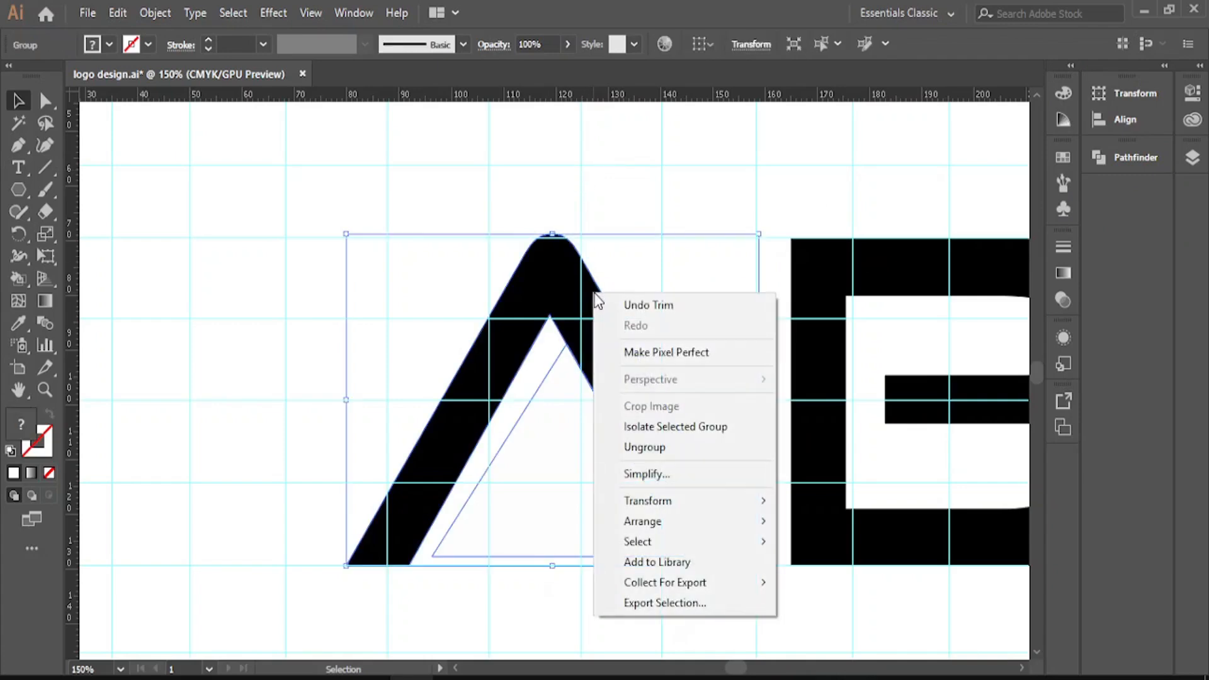
left_click(667, 447)
left_click(648, 234)
left_click(567, 441)
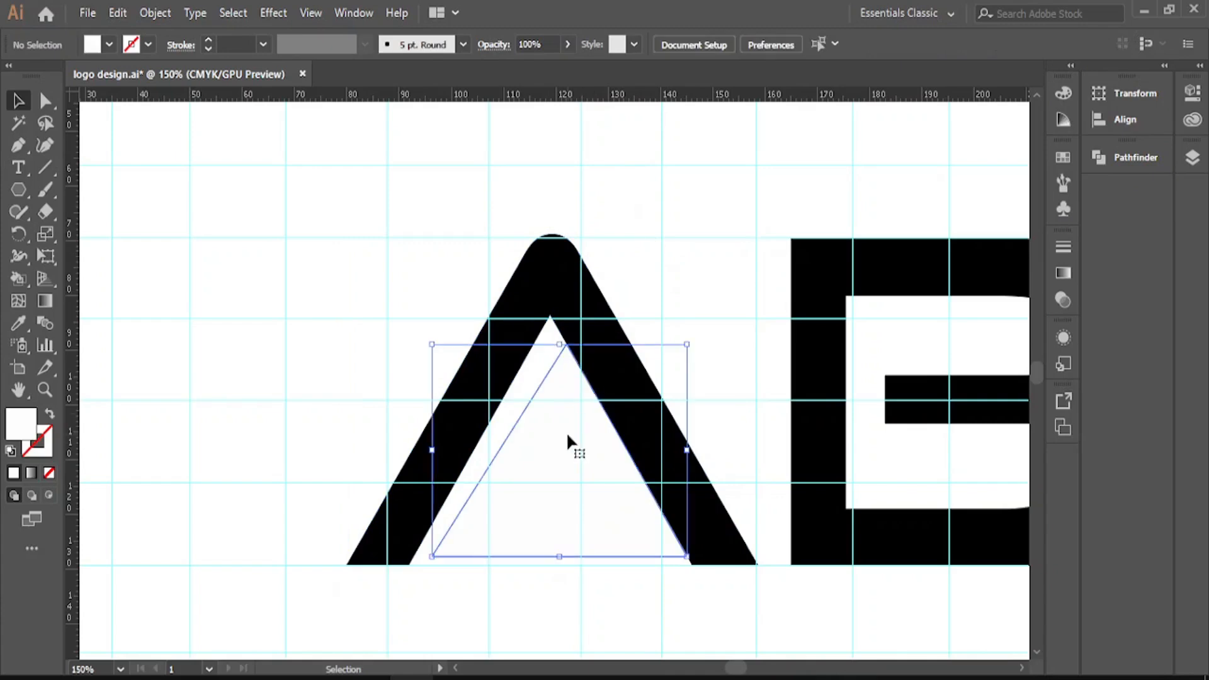
left_click_drag(572, 450, 281, 318)
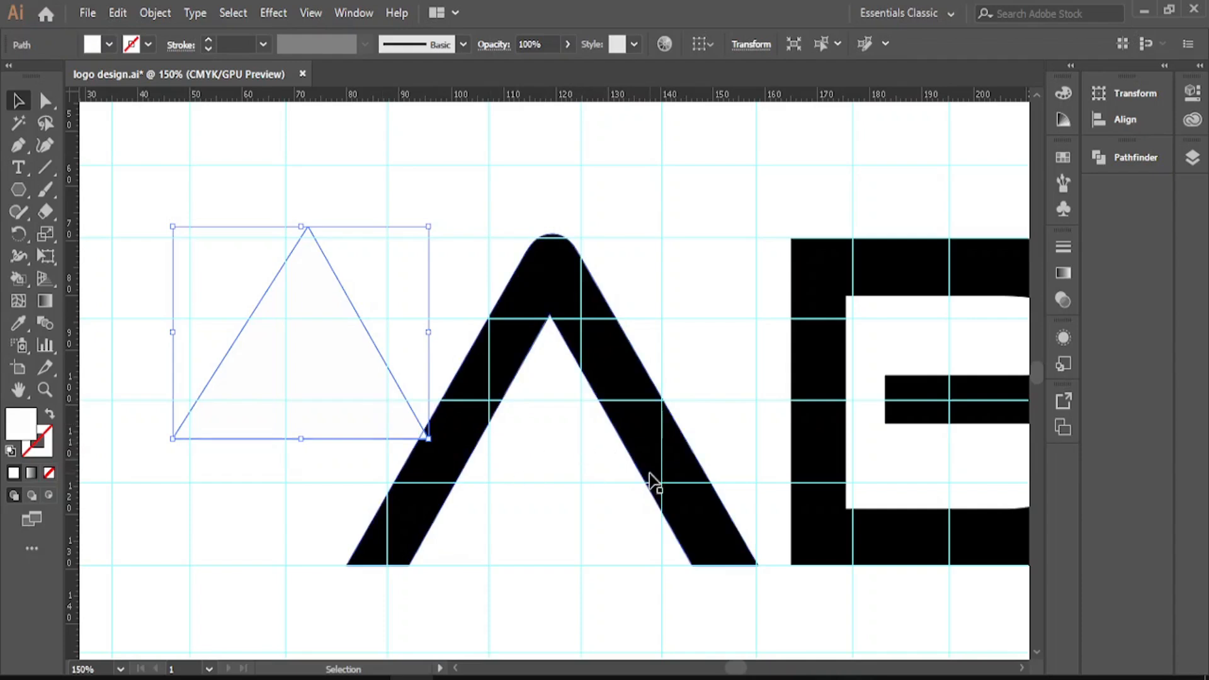
left_click(637, 440)
left_click(325, 321)
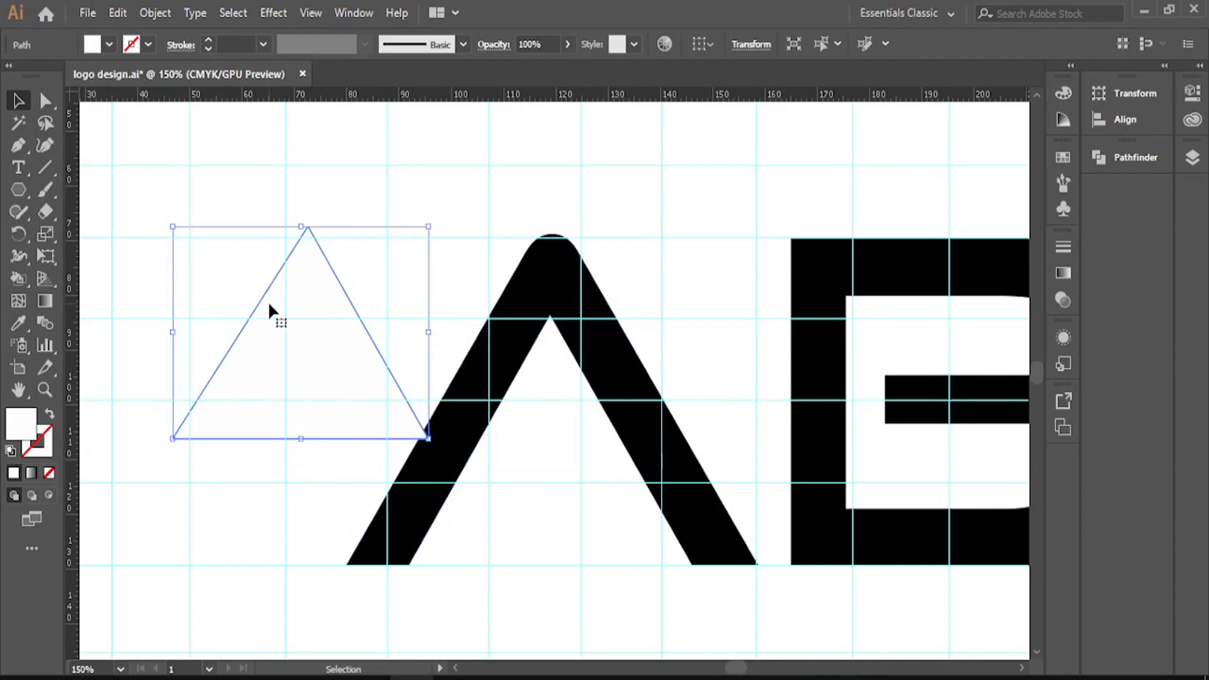
key("Delete")
Step: Move the A about 34 mm left and draw a rectangle about 67 by 18 mm covering the foot of its right leg
left_click(616, 357)
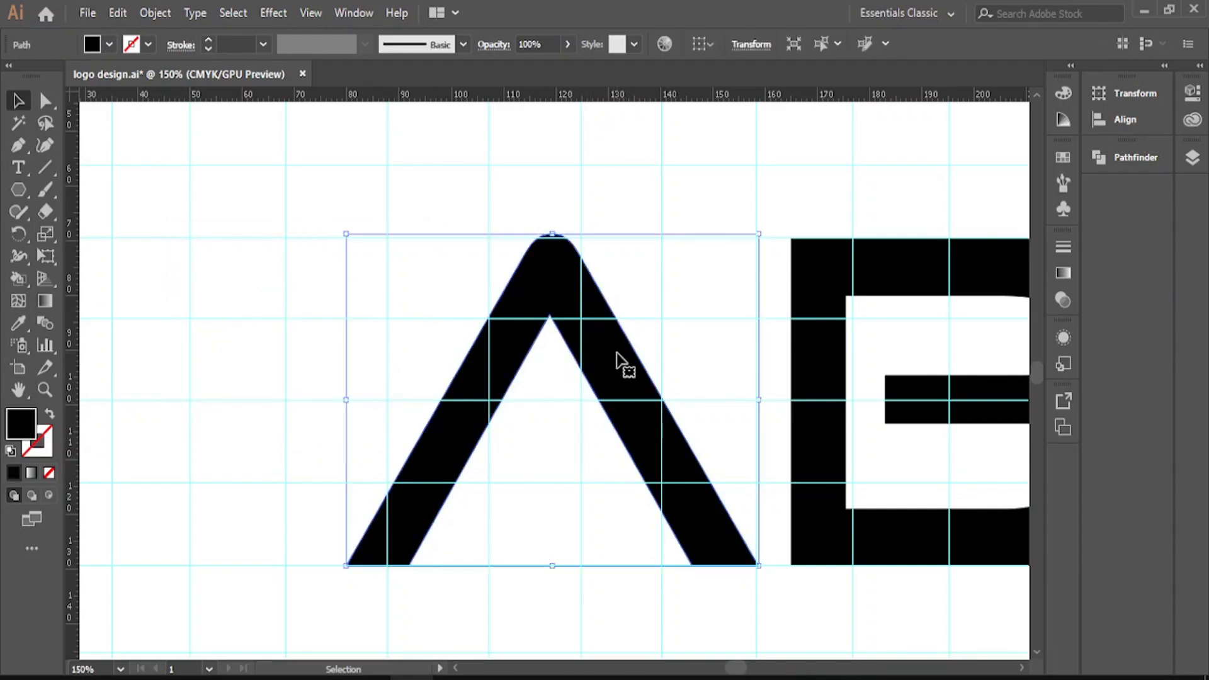
left_click_drag(617, 354, 443, 358)
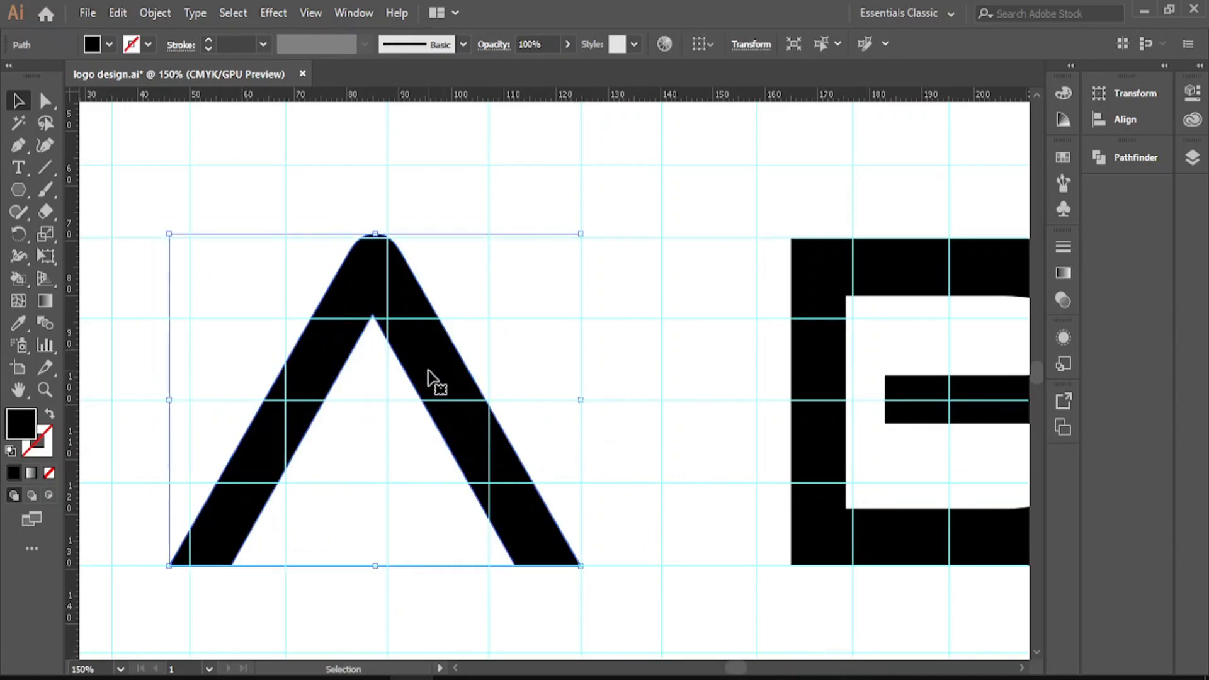
left_click(18, 190)
left_click(71, 191)
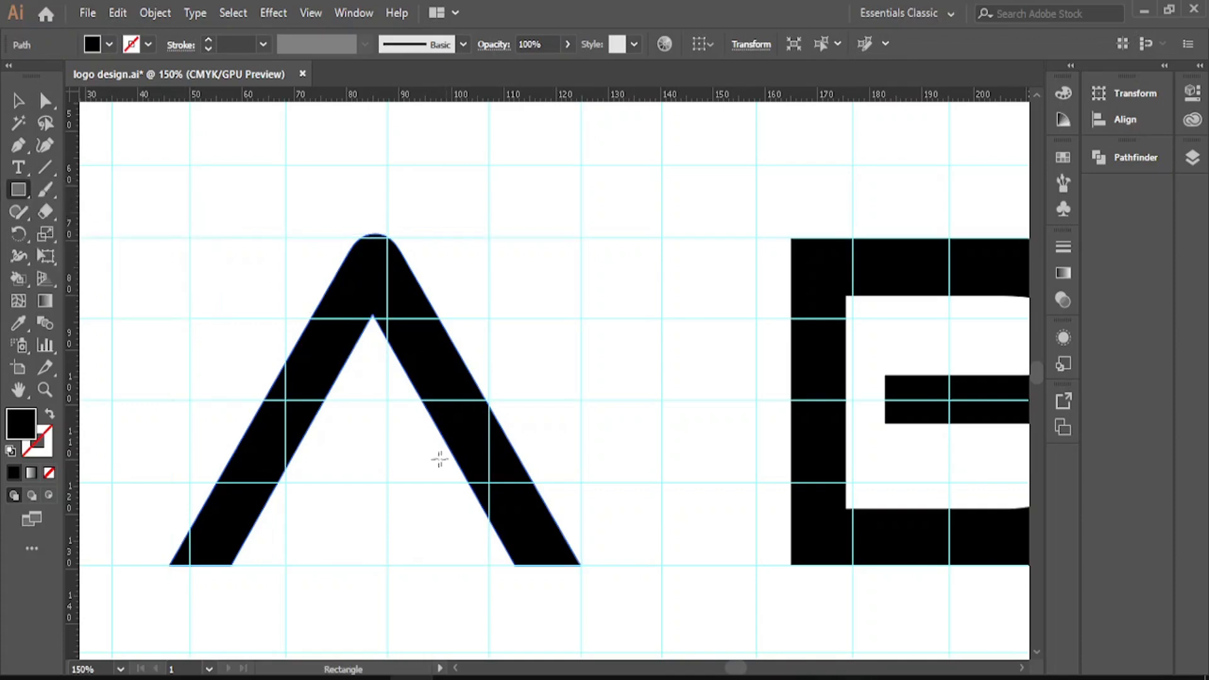
left_click_drag(321, 522, 673, 564)
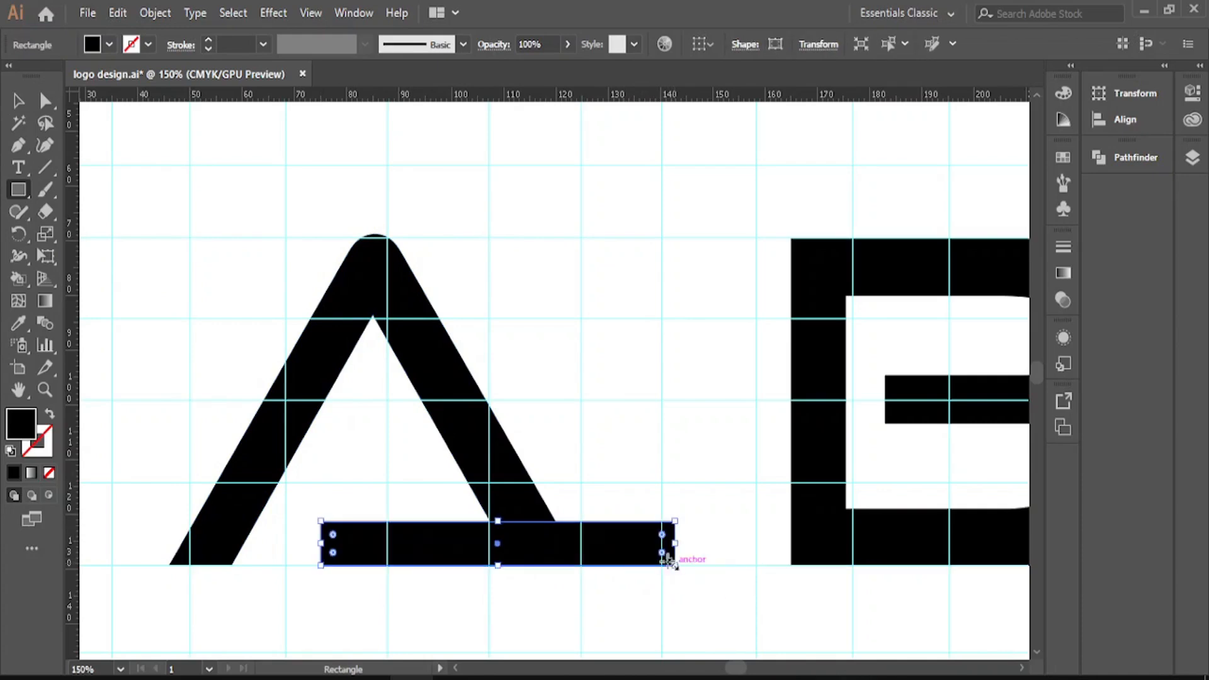
left_click_drag(498, 522, 493, 476)
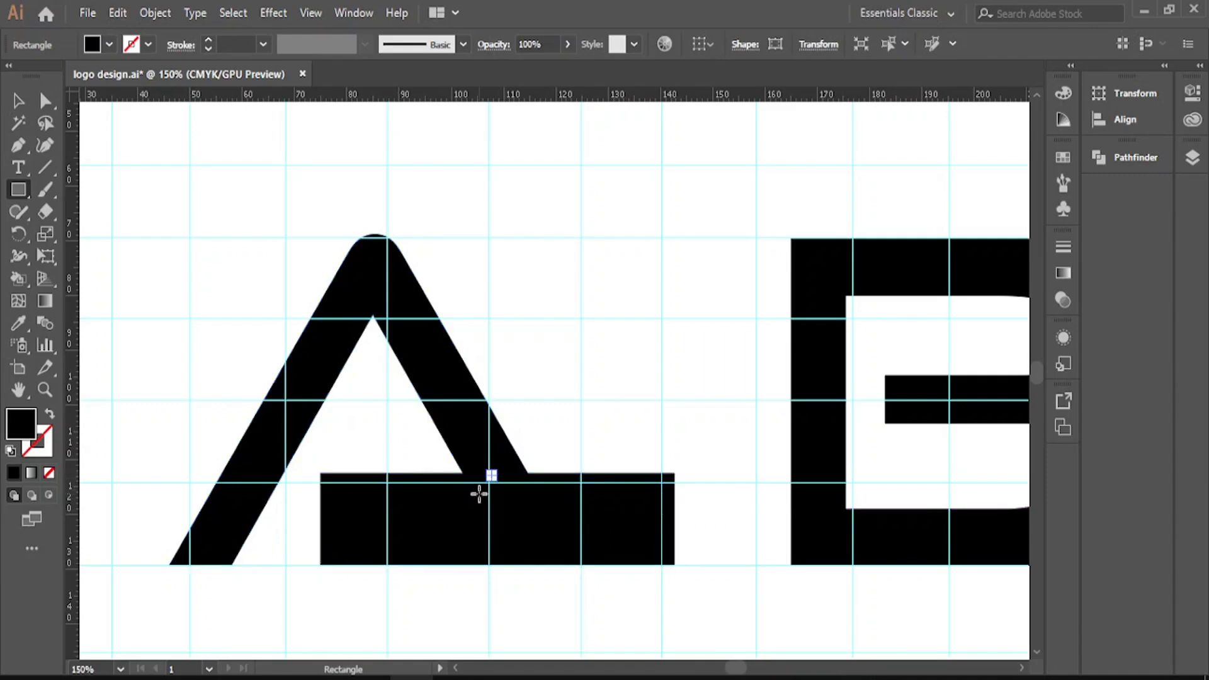
key("Delete")
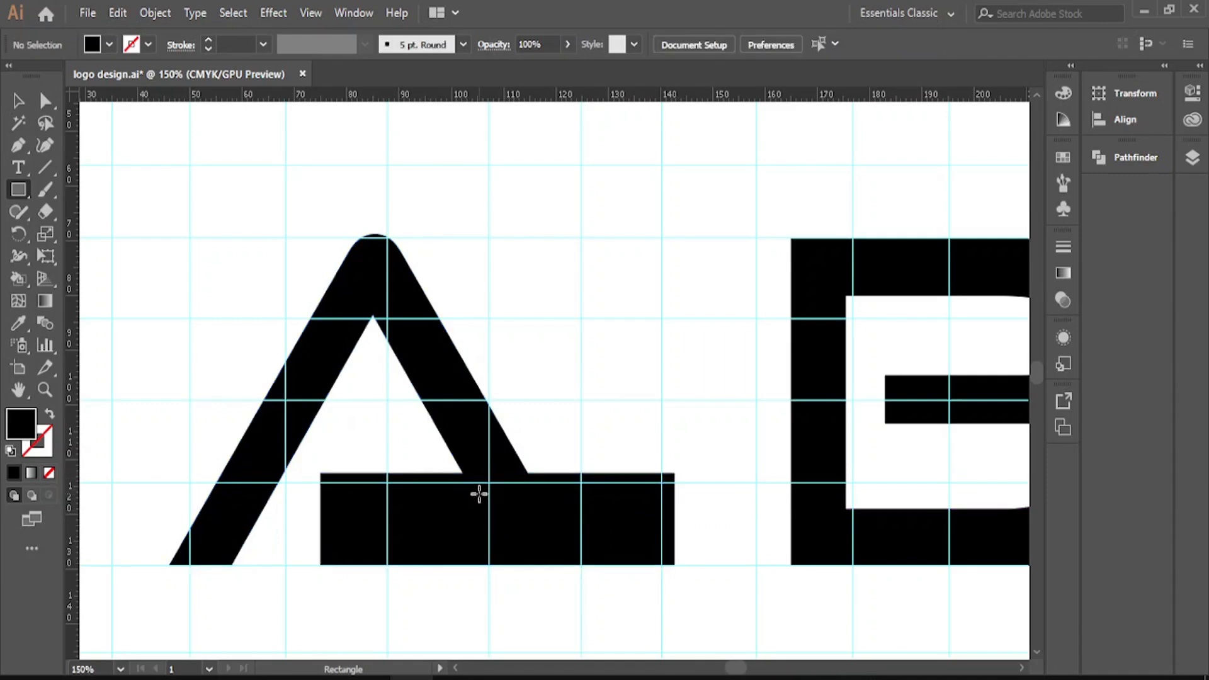
Step: Fill the rectangle over the A's right foot with white, FFFFFF
left_click(18, 103)
left_click(362, 515)
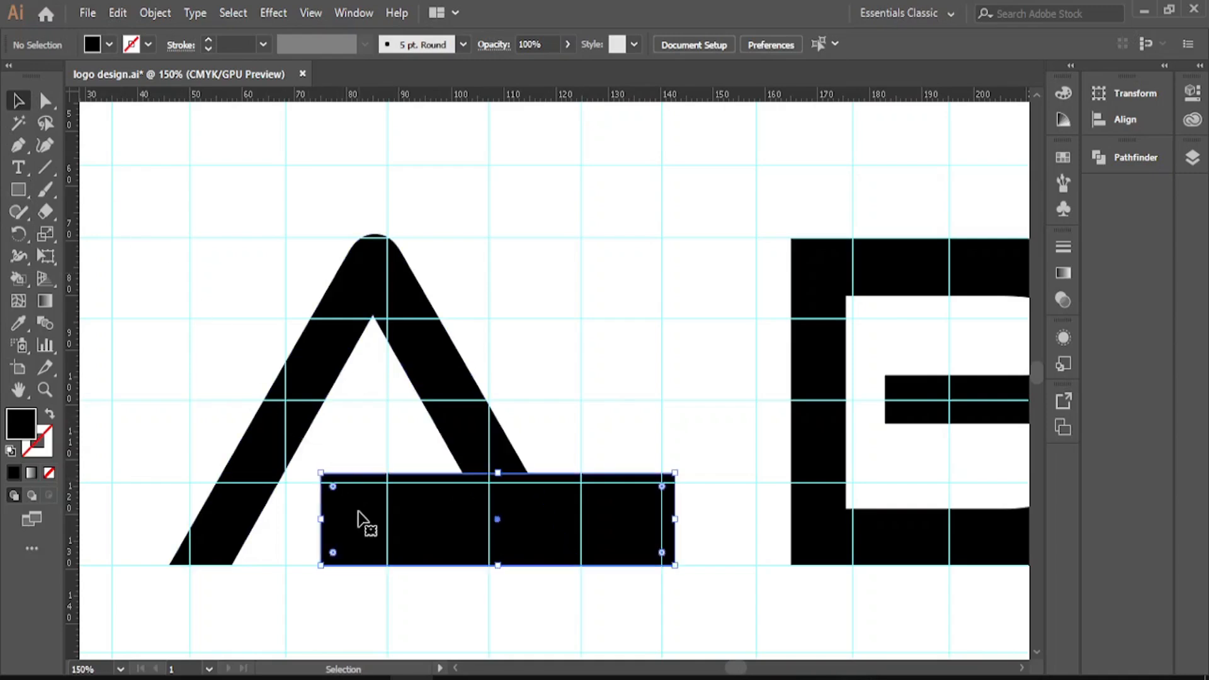
double_click(23, 430)
left_click_drag(420, 271, 354, 195)
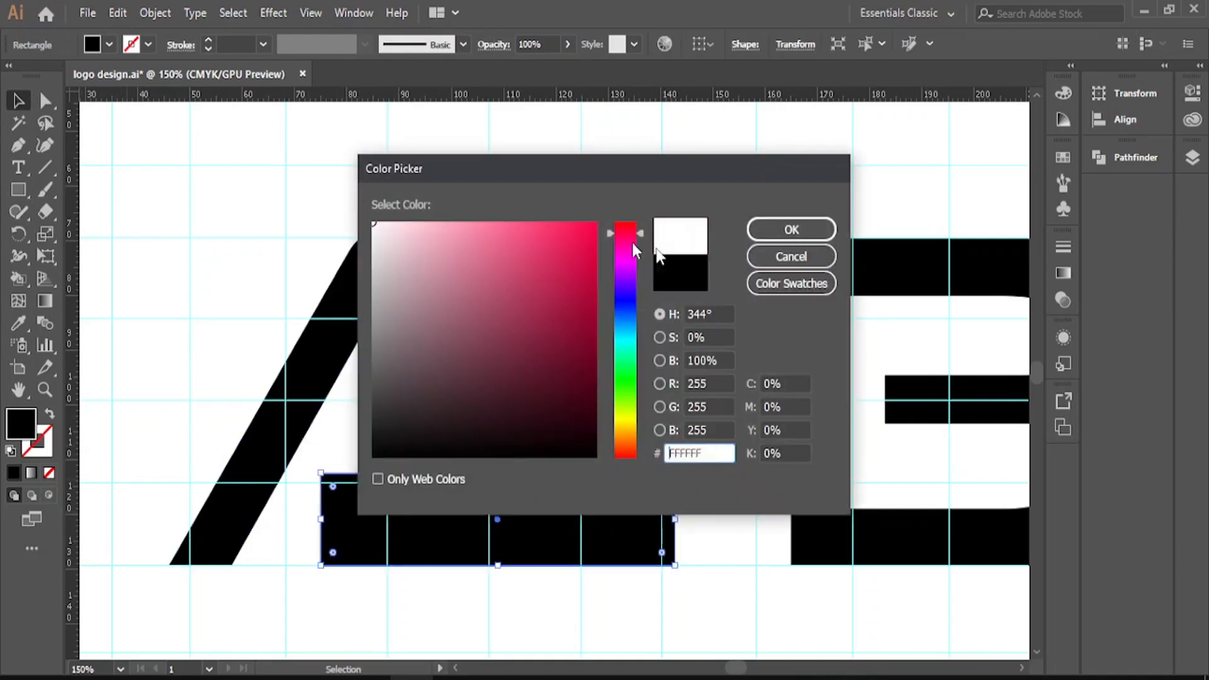
left_click(765, 233)
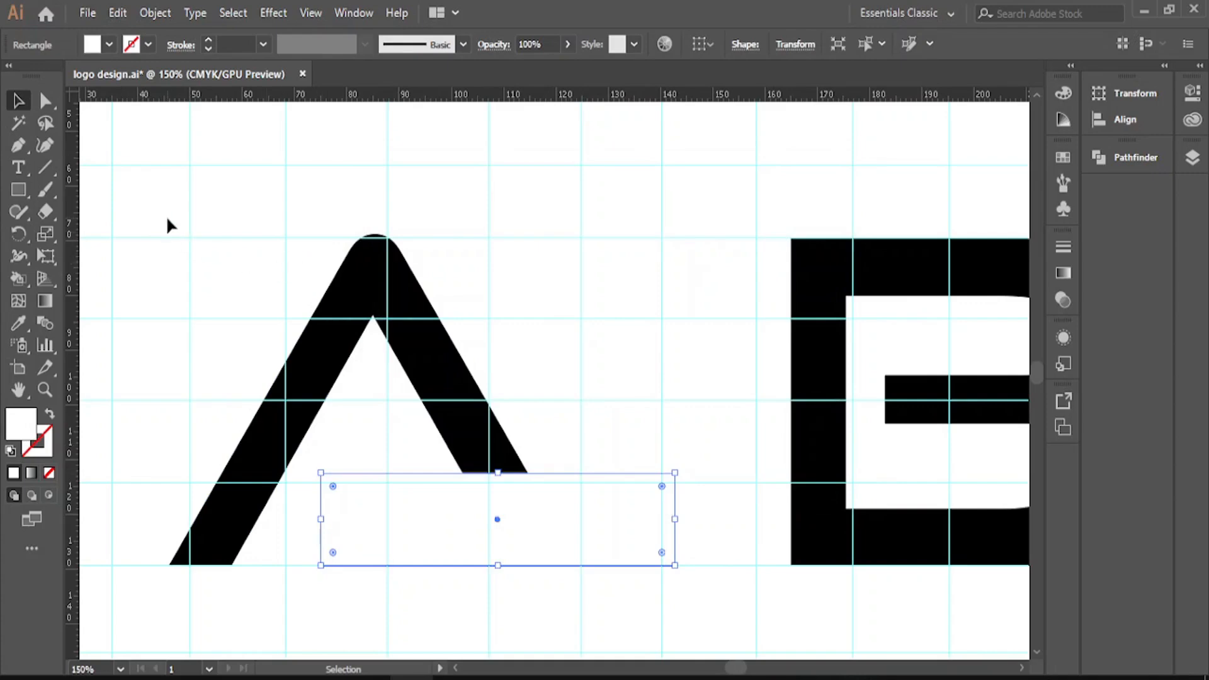
Step: Find and delete the stray diagonal path left between the A and the B
left_click_drag(162, 219, 580, 586)
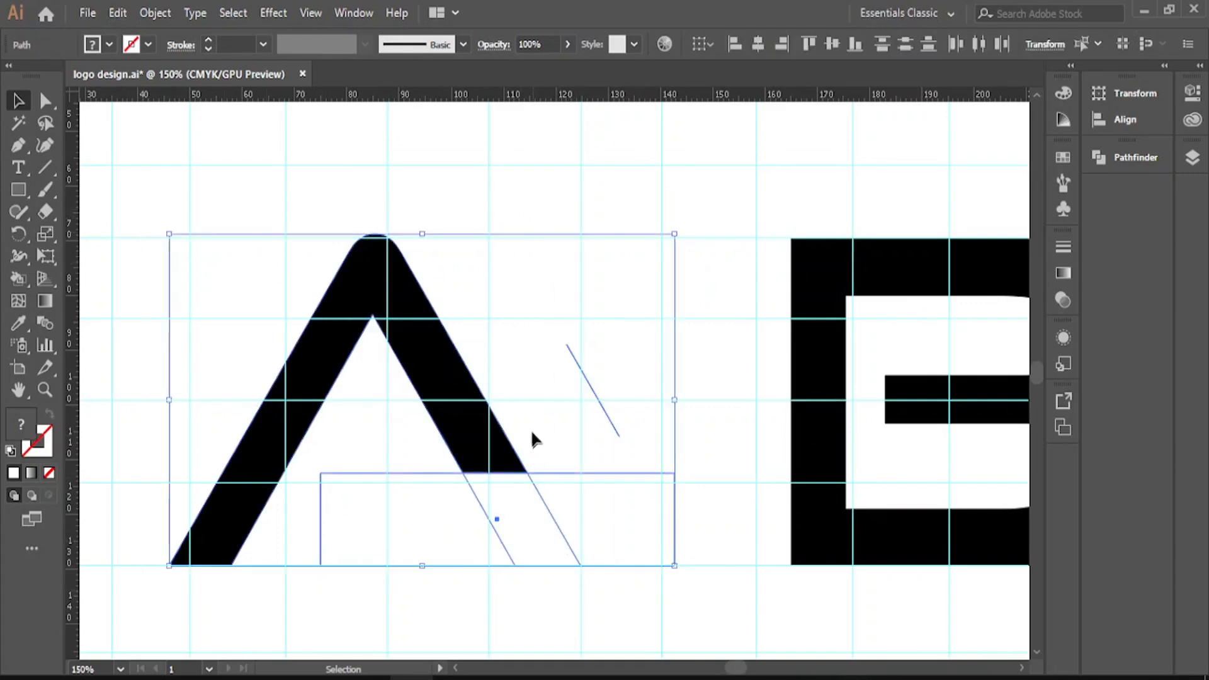
left_click(722, 371)
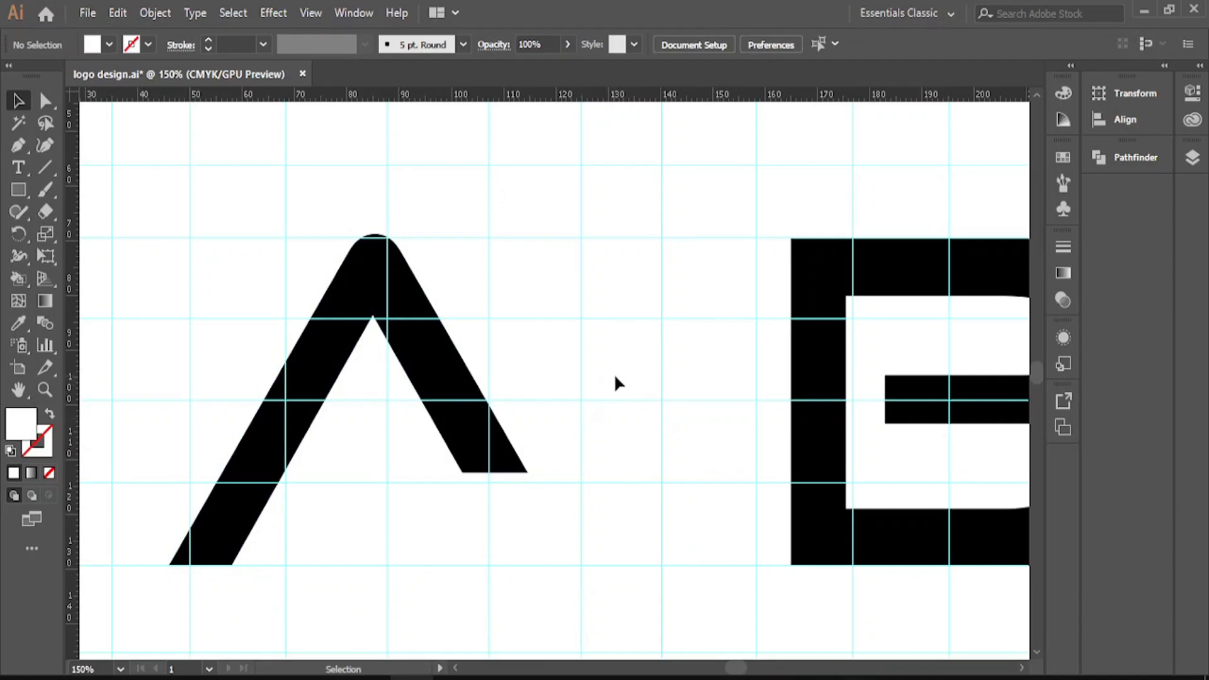
left_click_drag(509, 267, 695, 476)
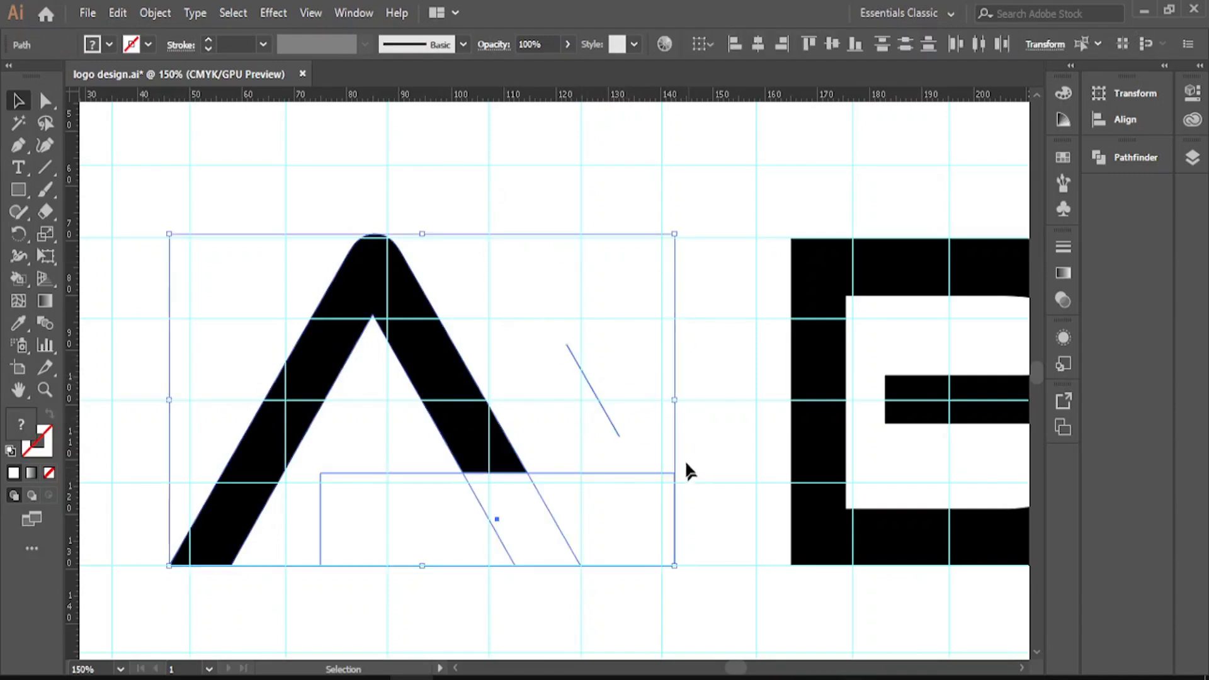
left_click(701, 469)
left_click_drag(529, 334, 527, 325)
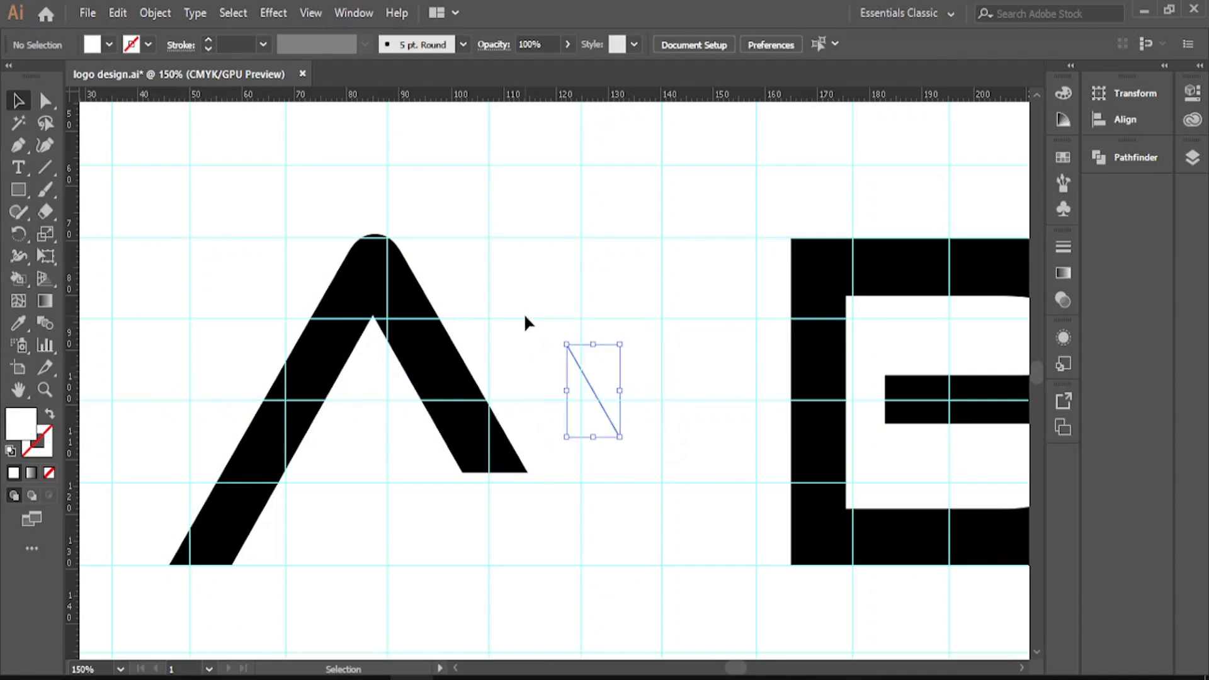
left_click(532, 317)
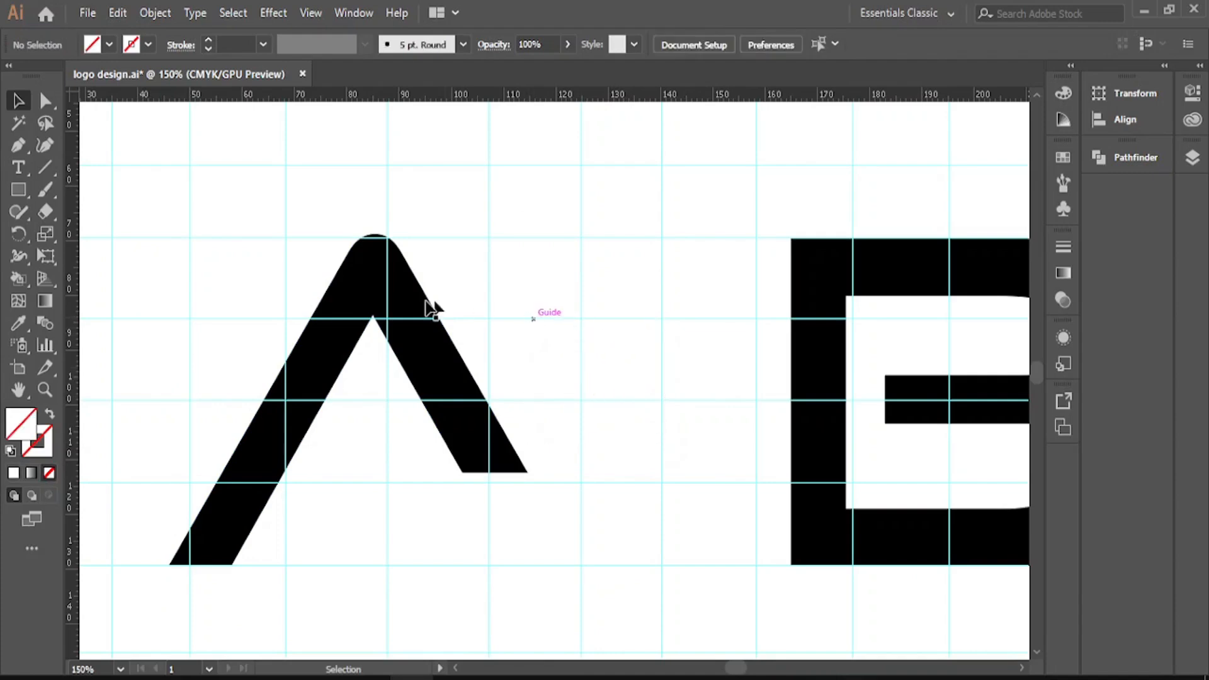
Step: Select the A together with the white rectangle and apply Pathfinder Trim to shorten the A's right leg
left_click(484, 528)
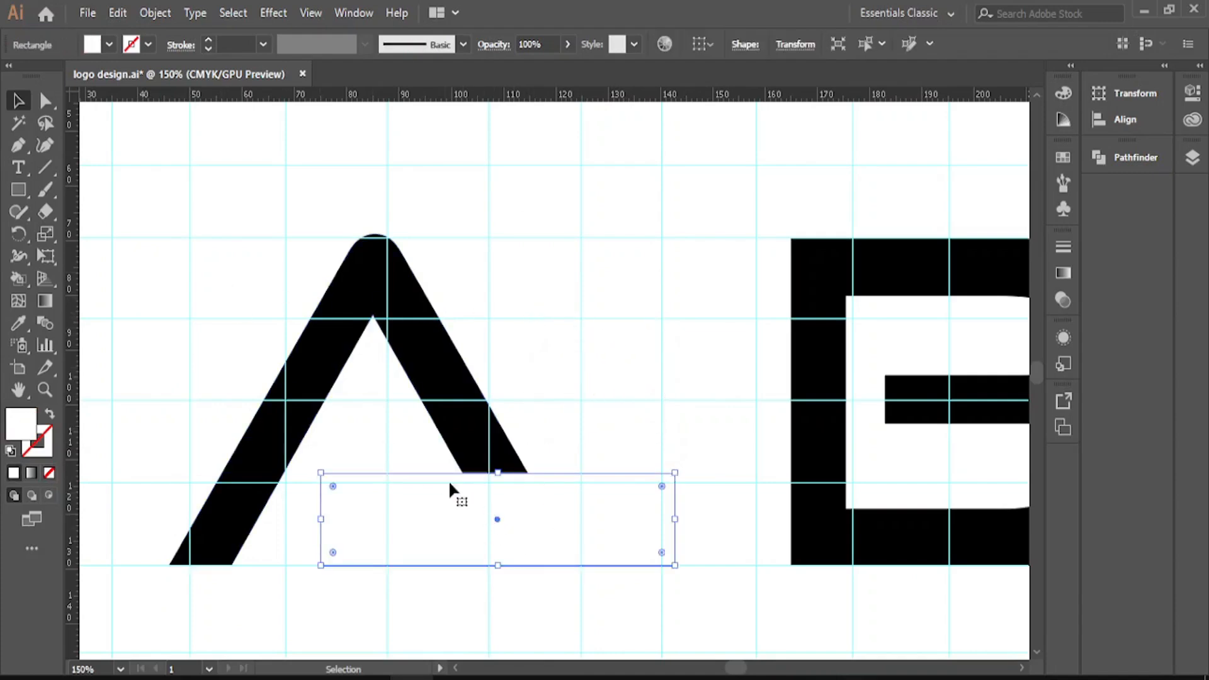
left_click_drag(96, 172, 541, 550)
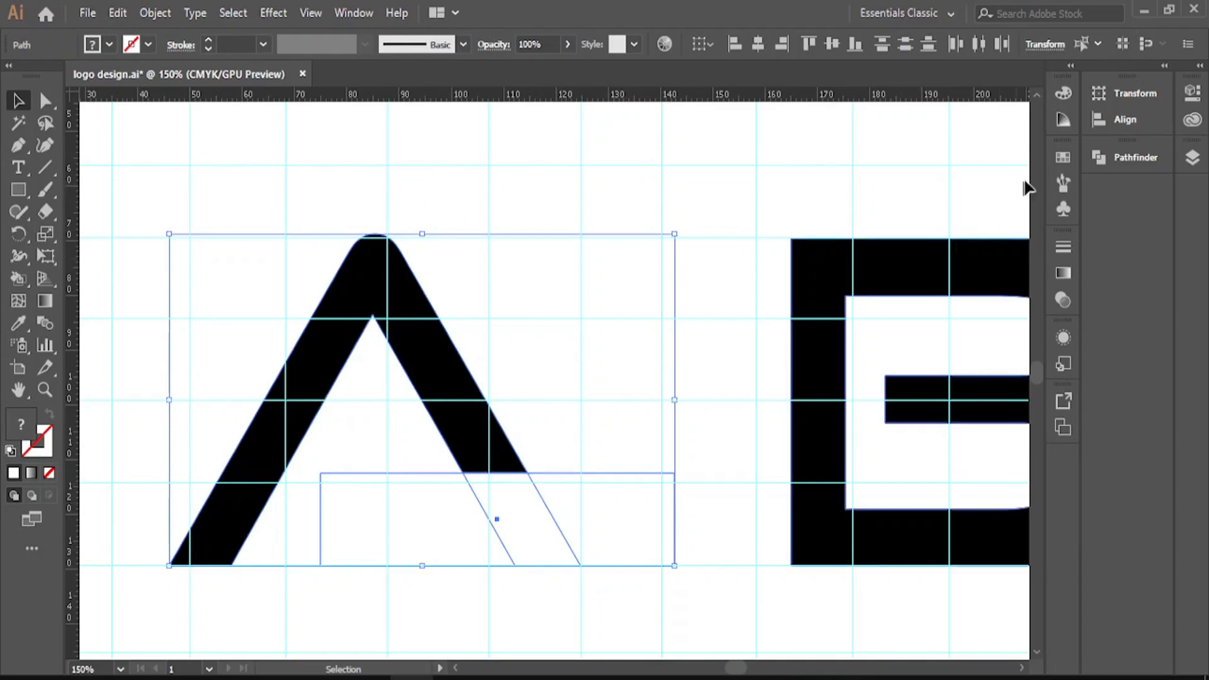
left_click(1111, 158)
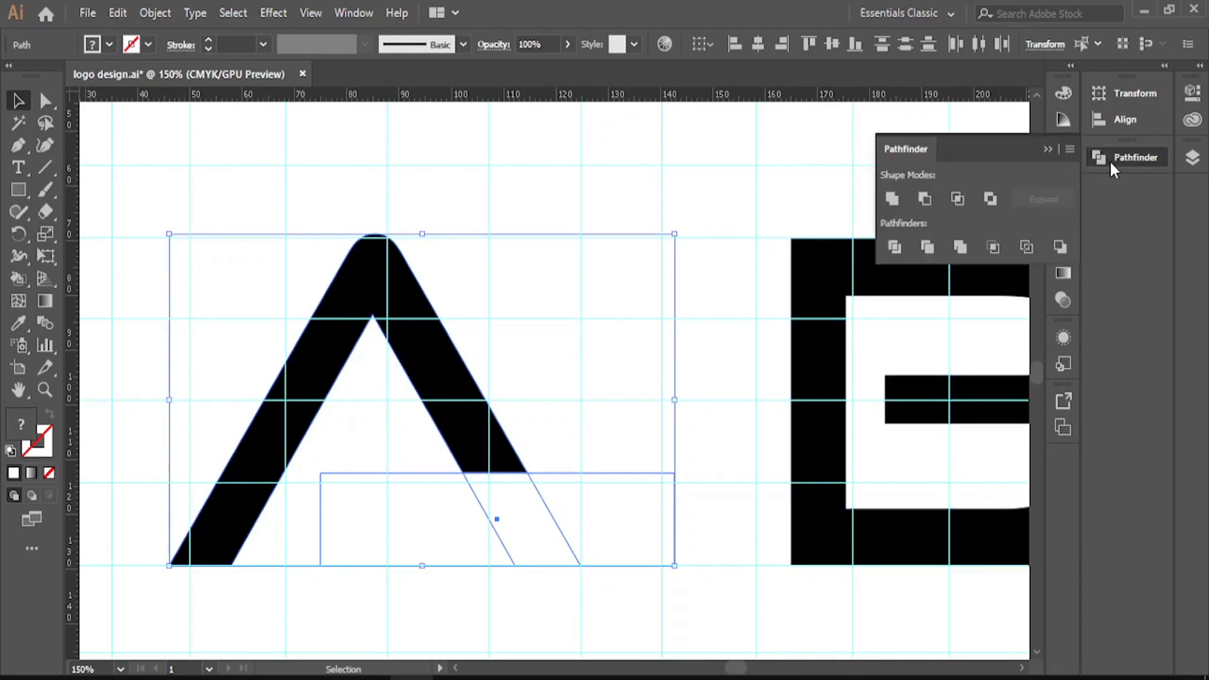
left_click(933, 249)
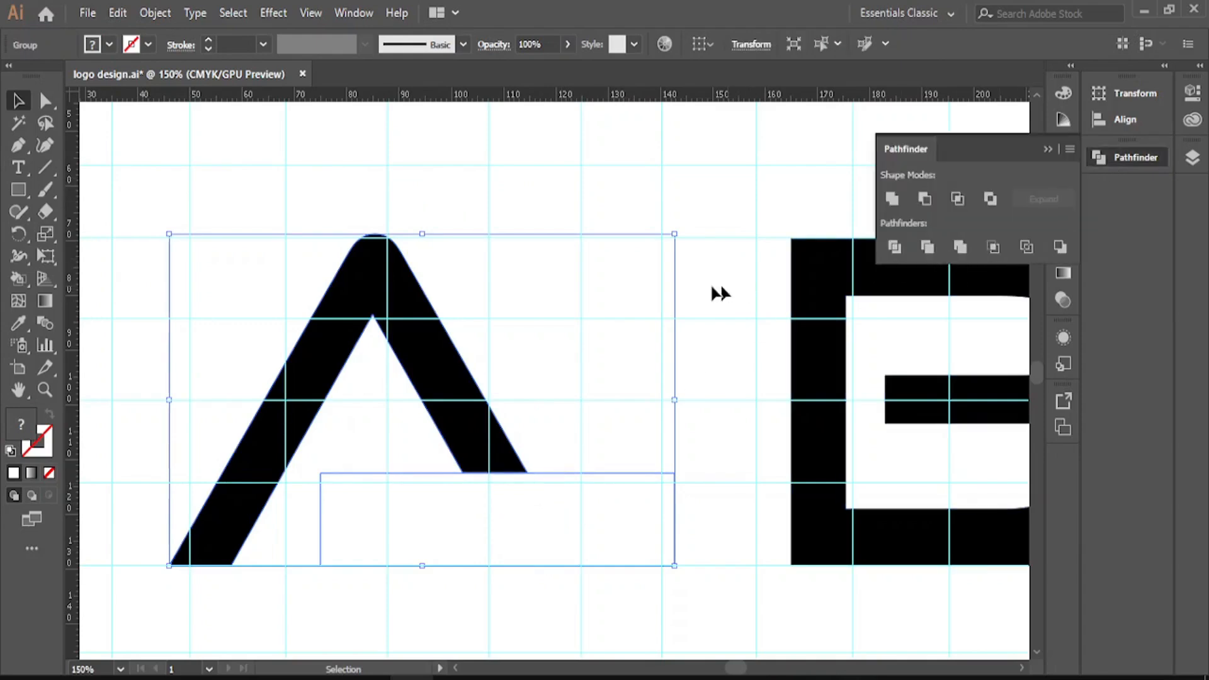
Step: Ungroup the trimmed shapes and delete the white rectangle under the A's right leg
right_click(622, 284)
left_click(672, 439)
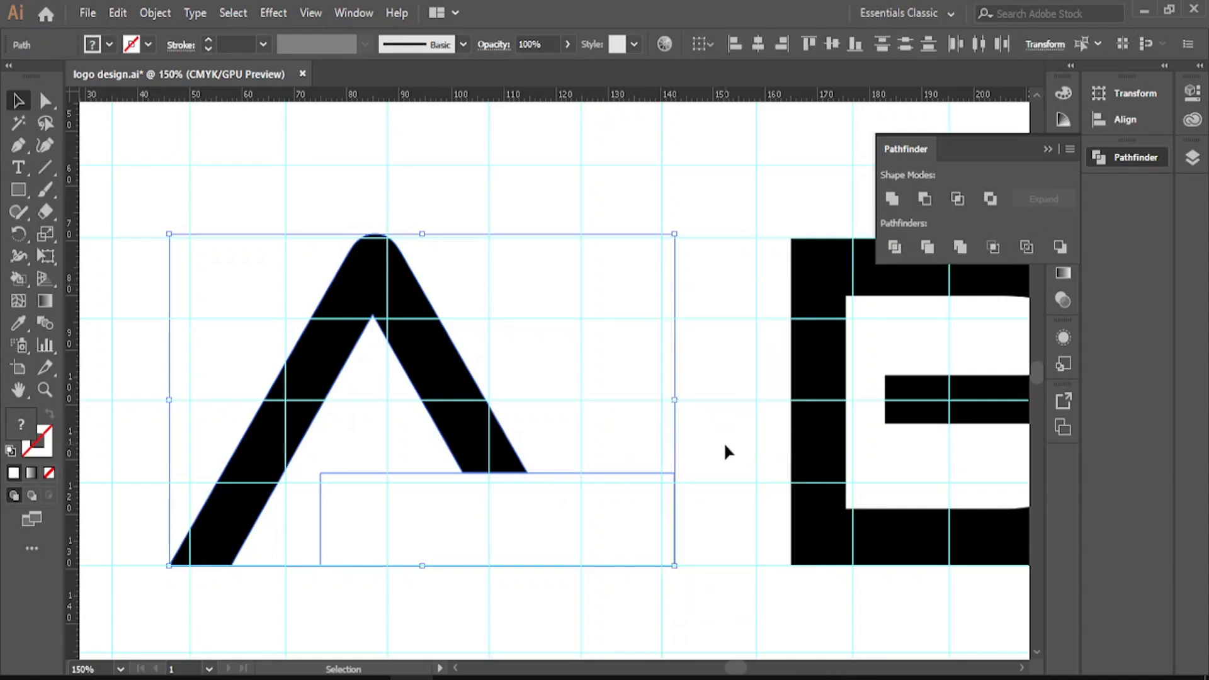
left_click(724, 441)
left_click(494, 537)
key("Delete")
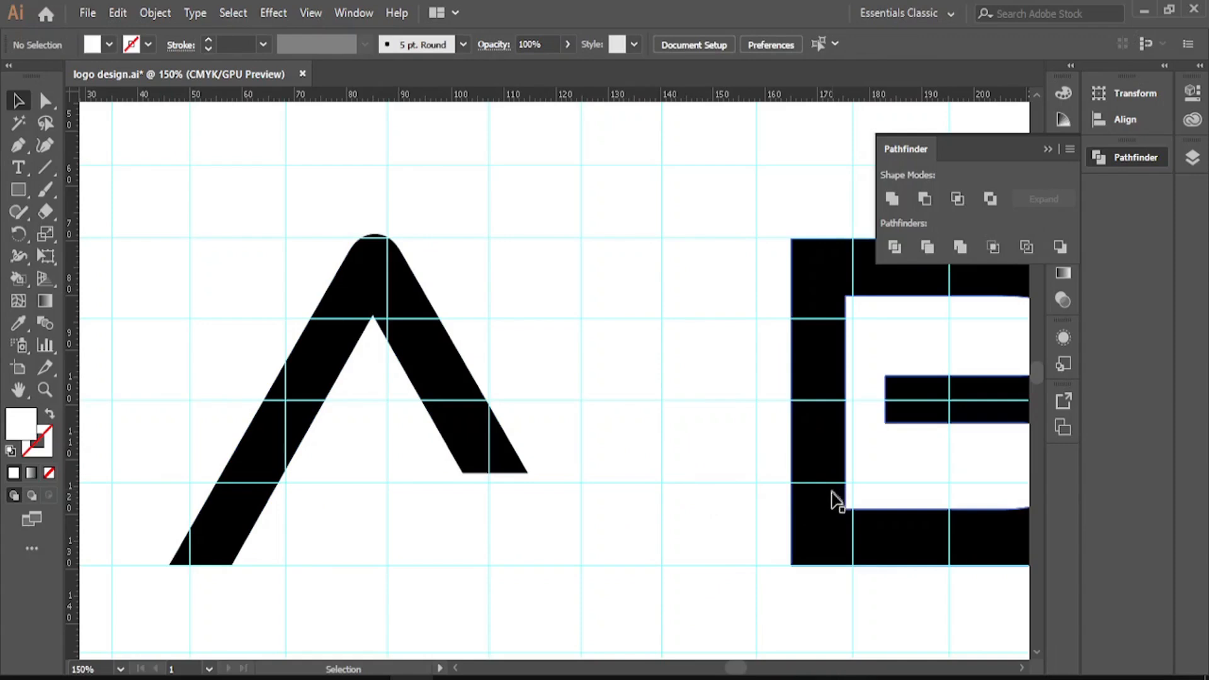
Step: Move the B about 37 mm left towards the A and draw a rectangle about 13 by 75 mm covering its vertical stem
left_click_drag(837, 501, 643, 501)
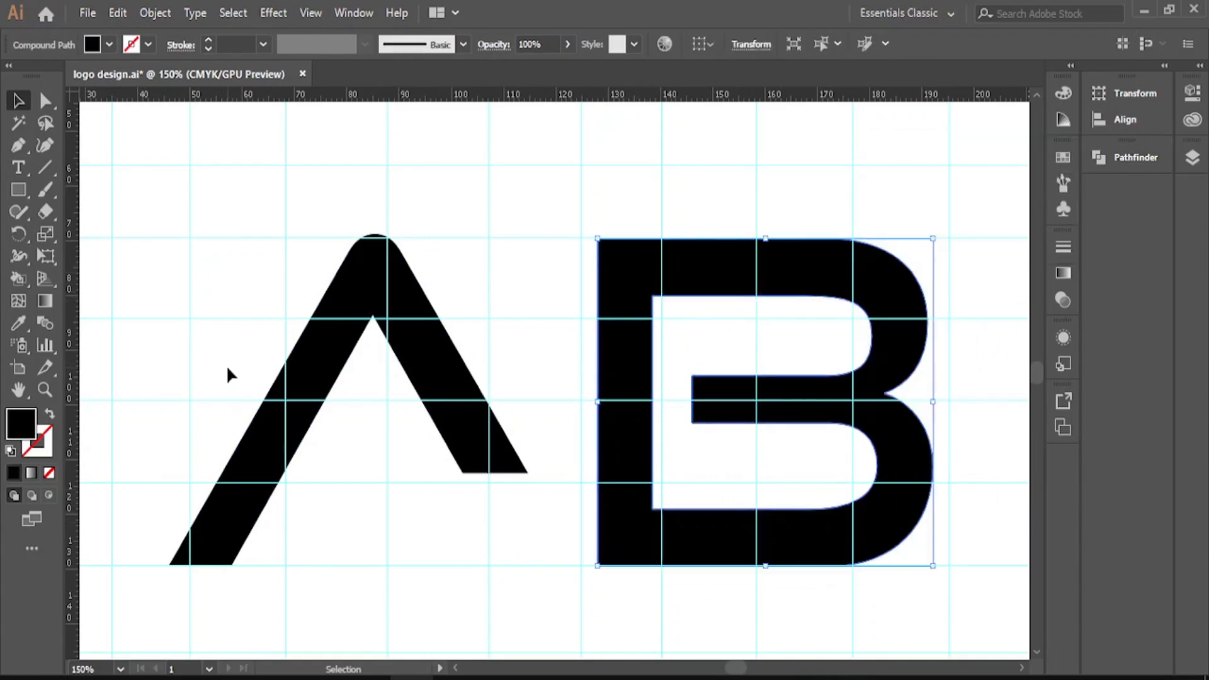
left_click(19, 188)
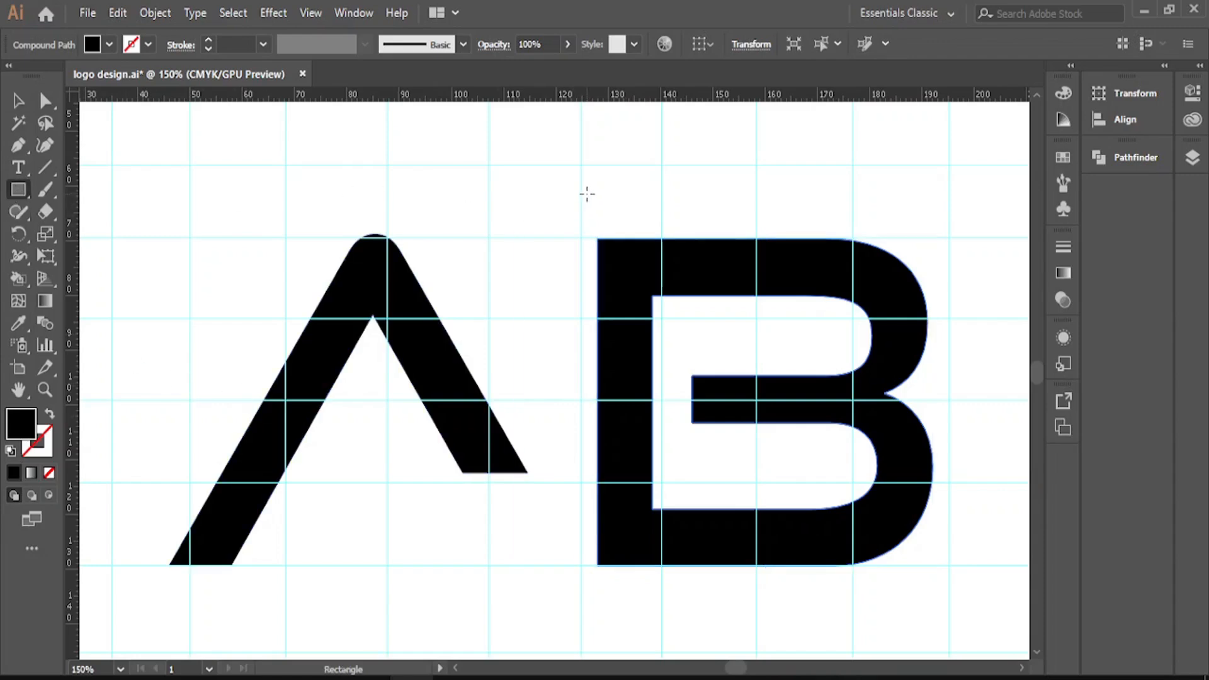
left_click_drag(586, 192, 653, 588)
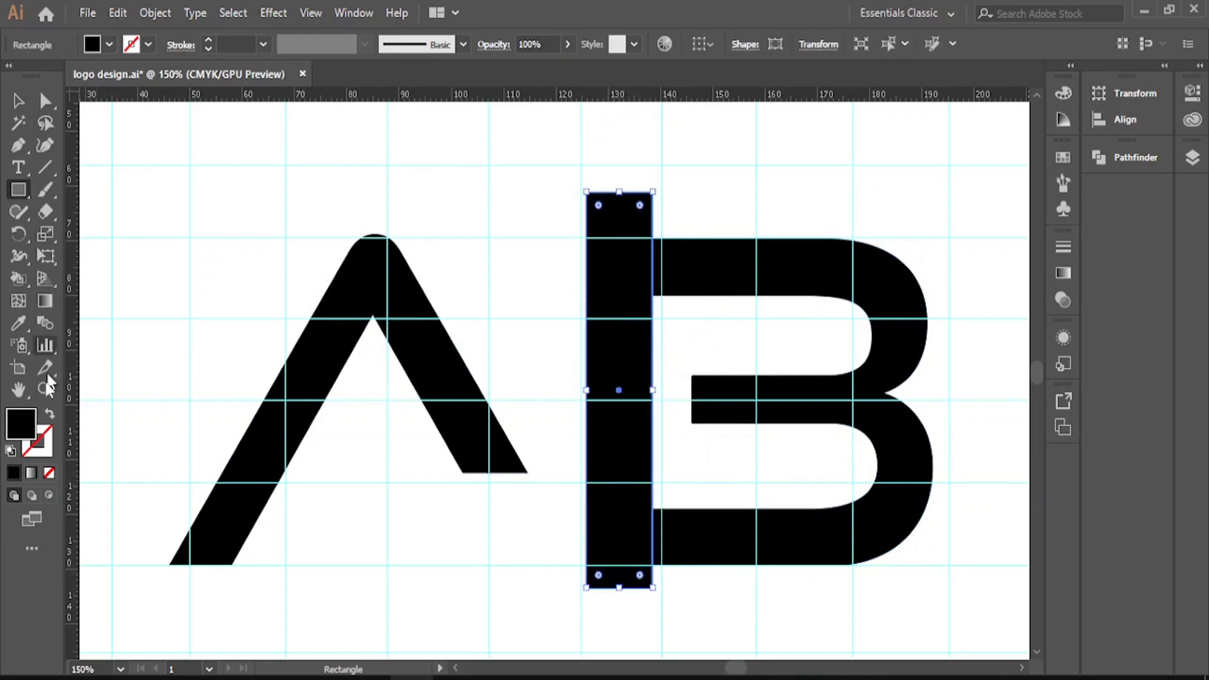
Step: Fill the rectangle over the B's stem with the near-white colour FFFDFE
double_click(26, 421)
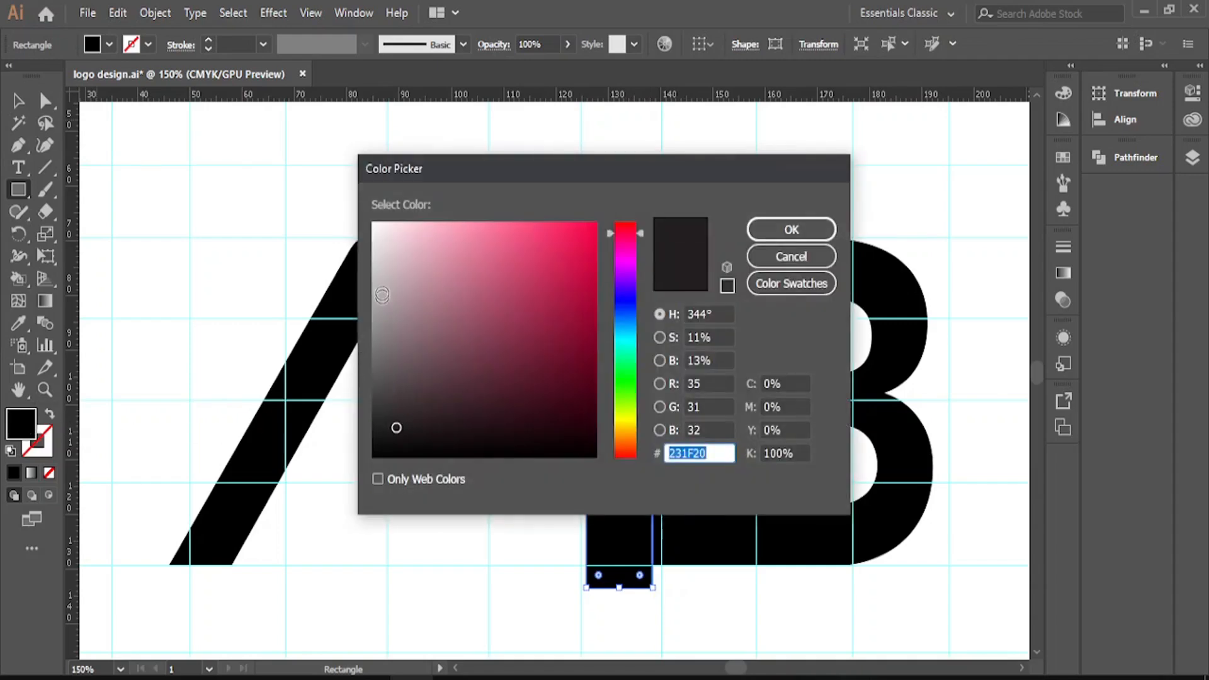
left_click(374, 218)
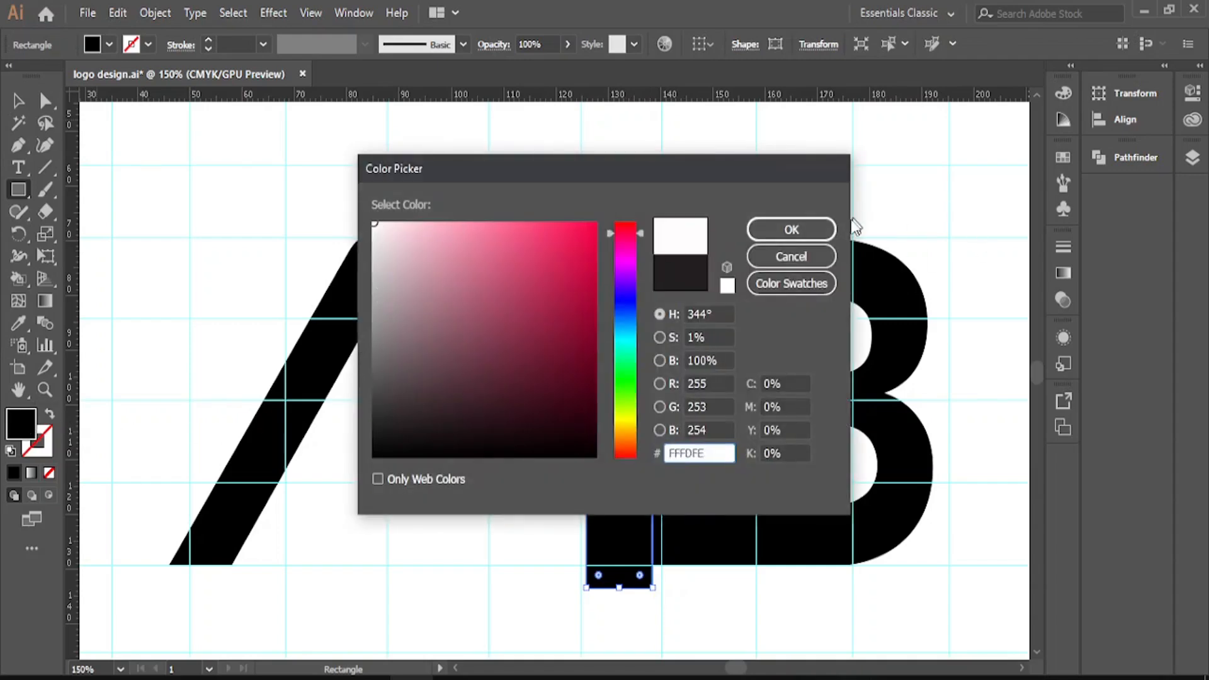
left_click(792, 229)
left_click(29, 102)
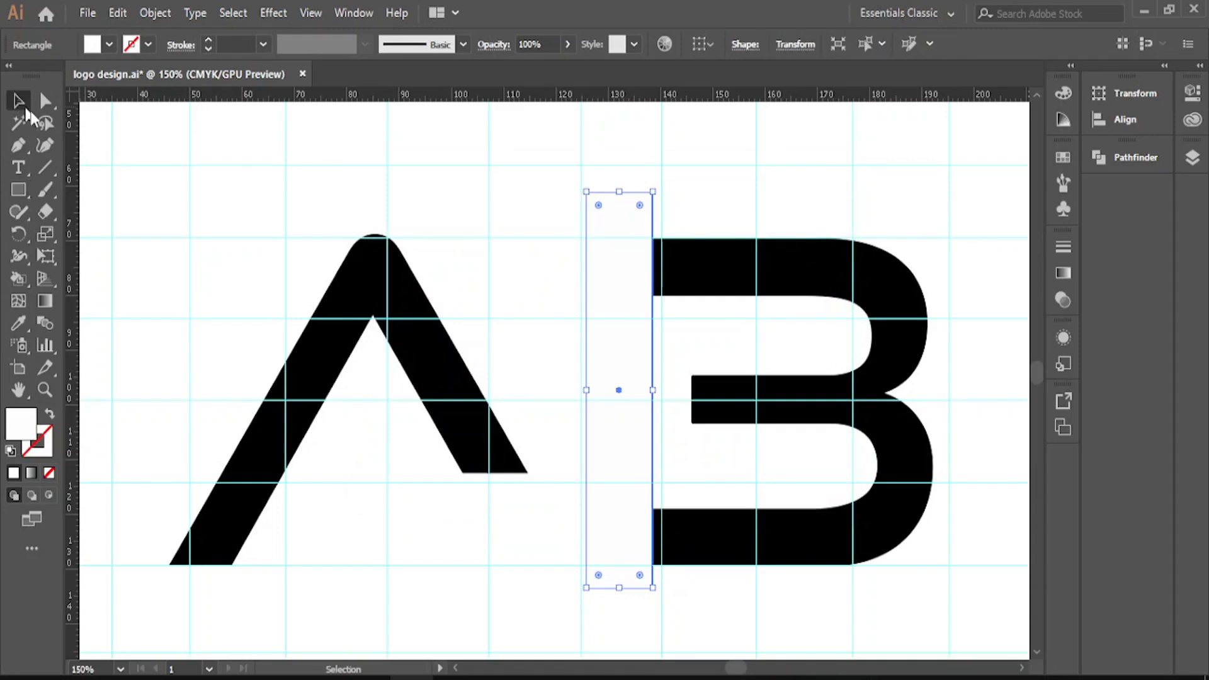
Step: Select the B together with the white rectangle and apply Pathfinder Trim to cut off the B's stem
left_click_drag(548, 146, 882, 418)
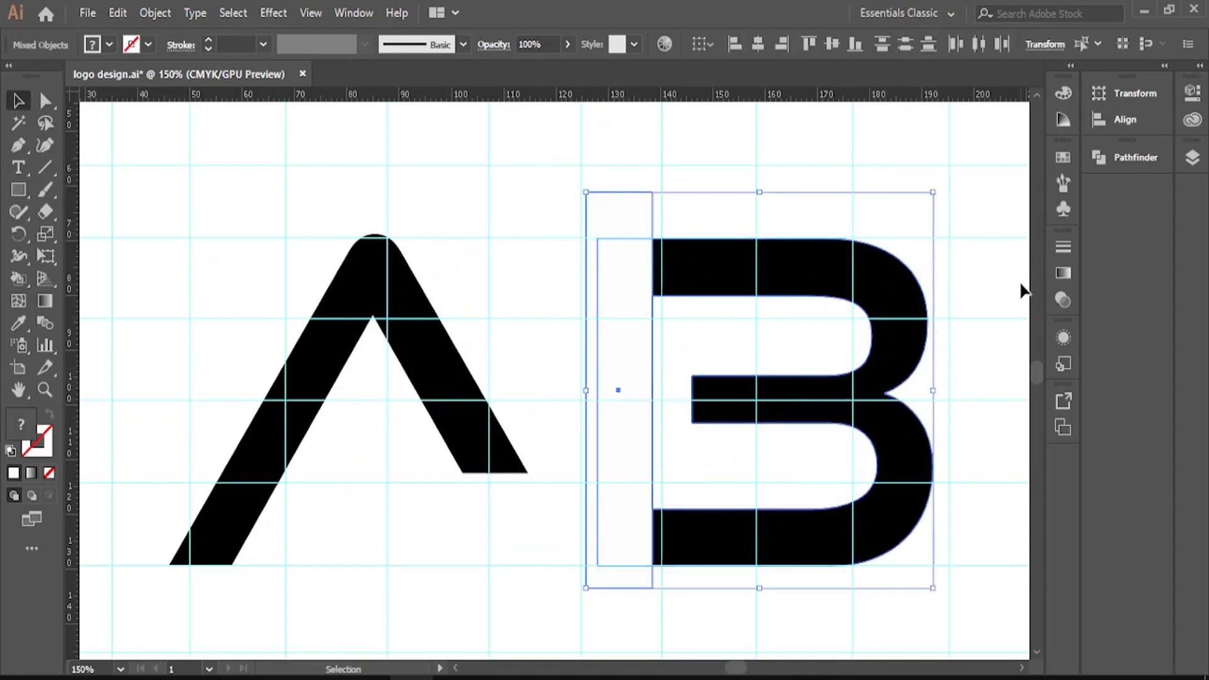
left_click(1109, 161)
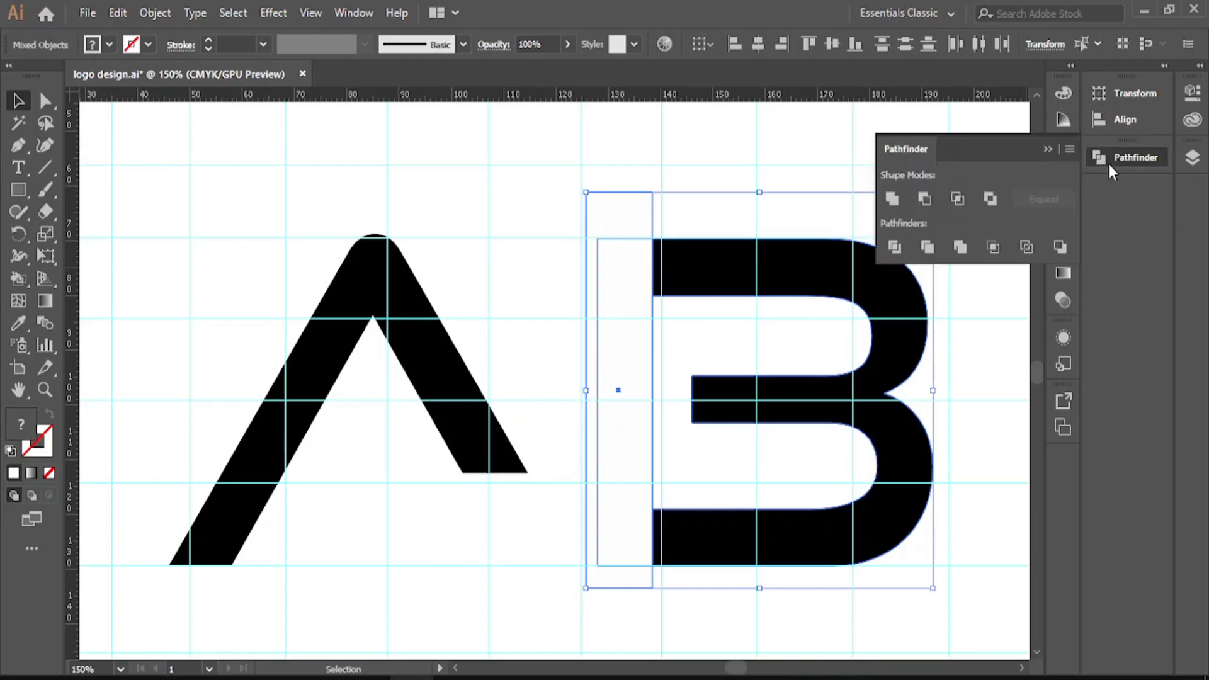
left_click(931, 243)
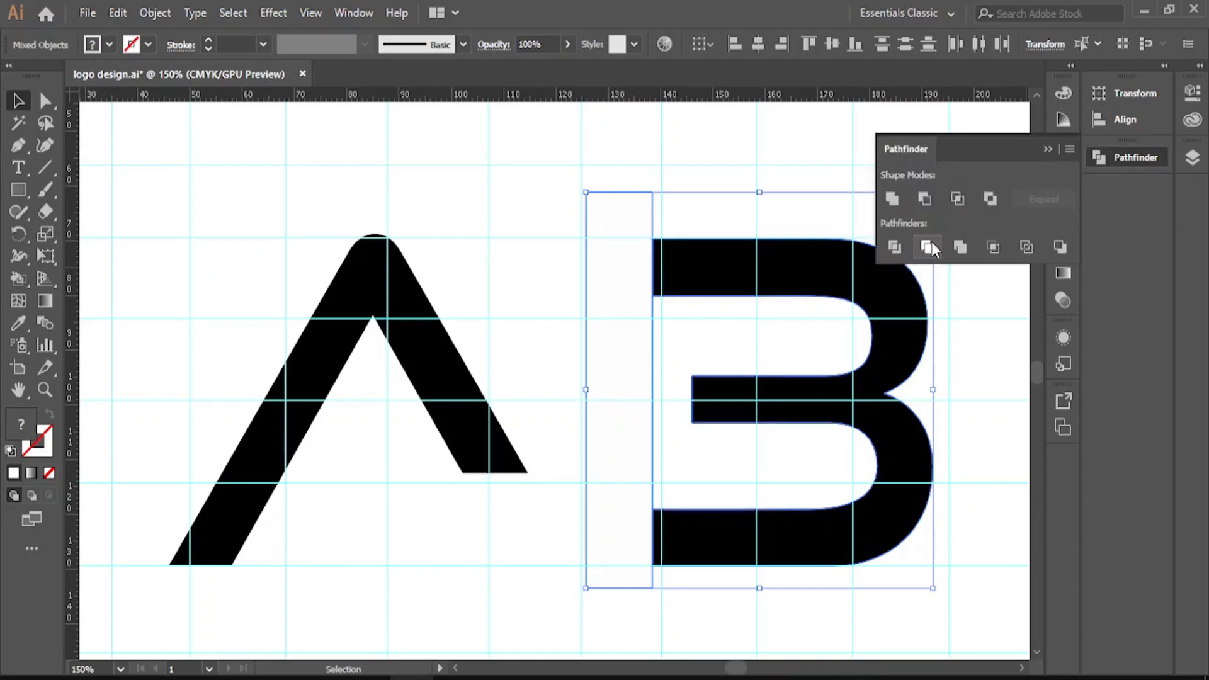
Step: Ungroup the trimmed shapes and delete the white rectangle beside the B
right_click(756, 232)
left_click(822, 385)
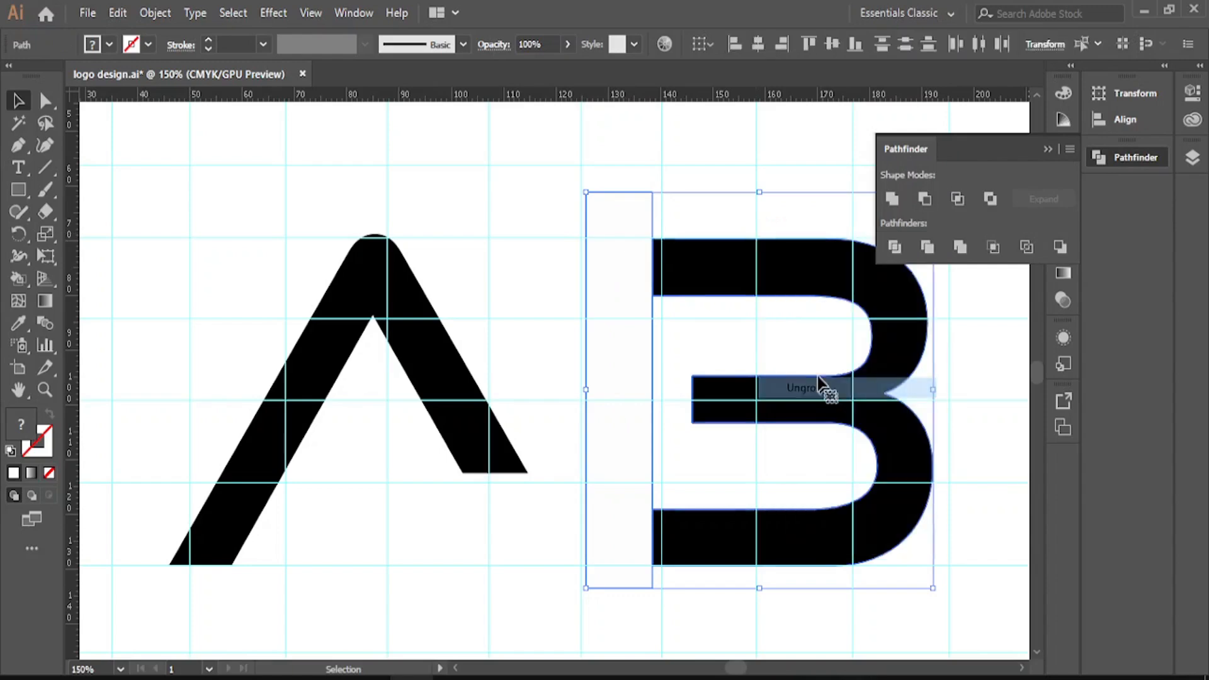
left_click(715, 161)
left_click(620, 293)
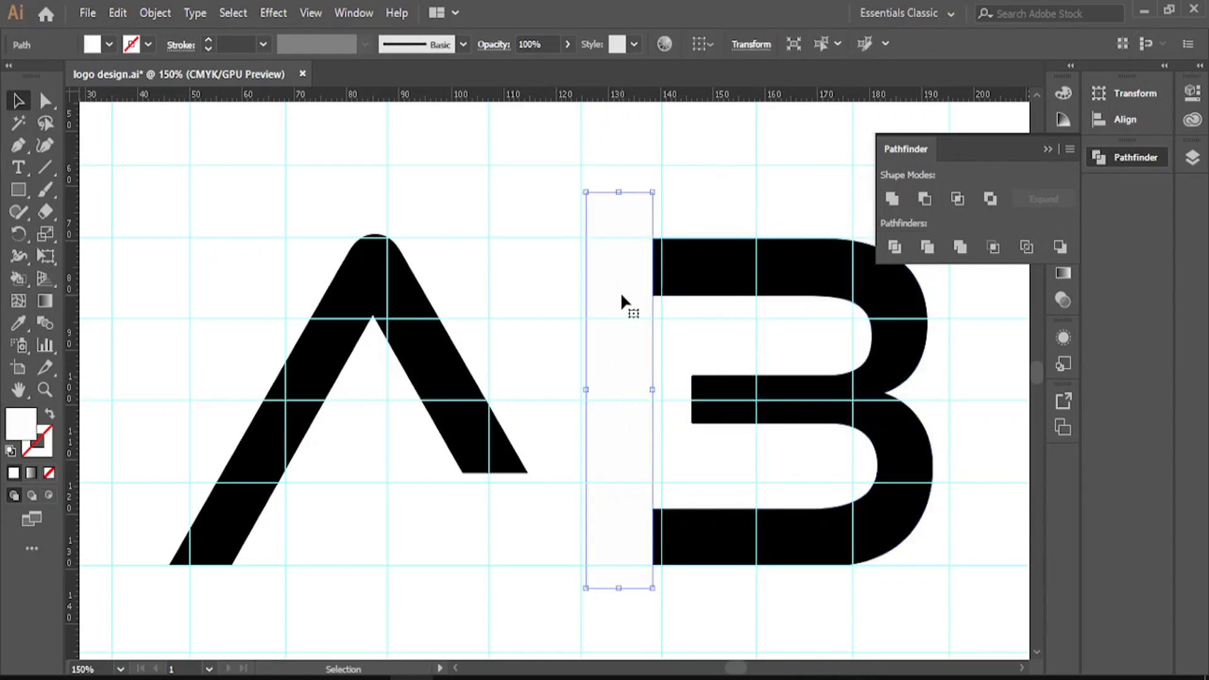
key("Delete")
Step: Try the B overlapping the A's right leg, and settle it about 19 mm to the right of that leg
left_click_drag(715, 284, 561, 279)
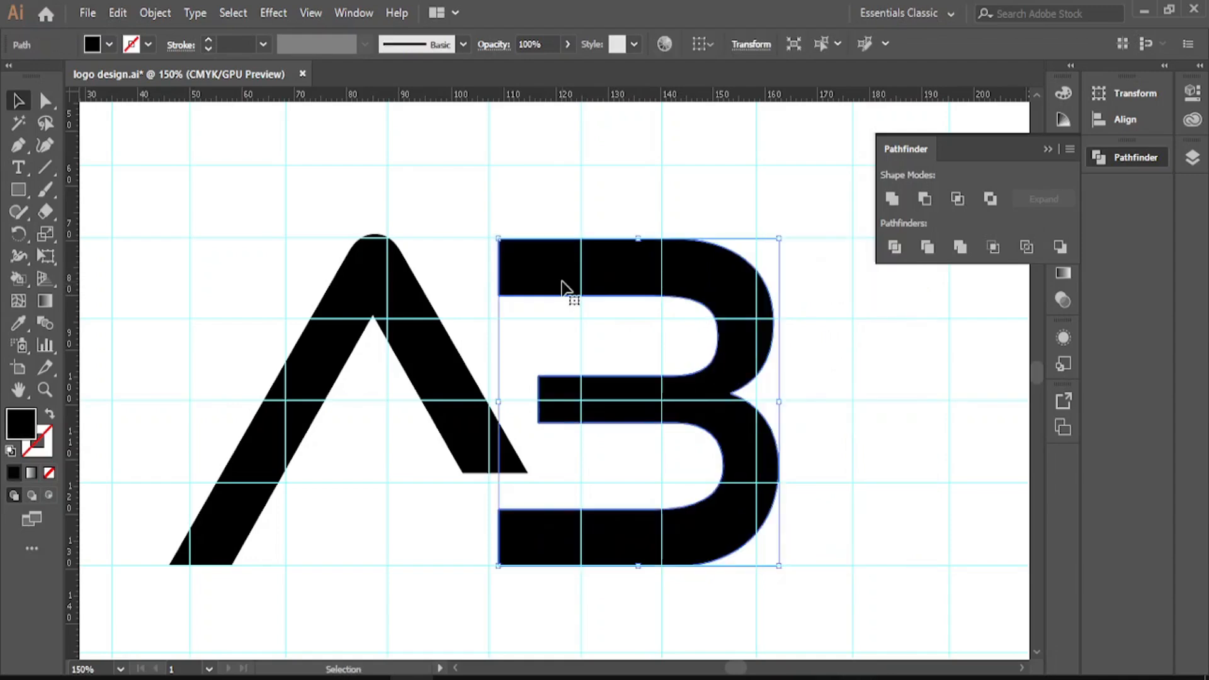
left_click_drag(563, 289, 507, 290)
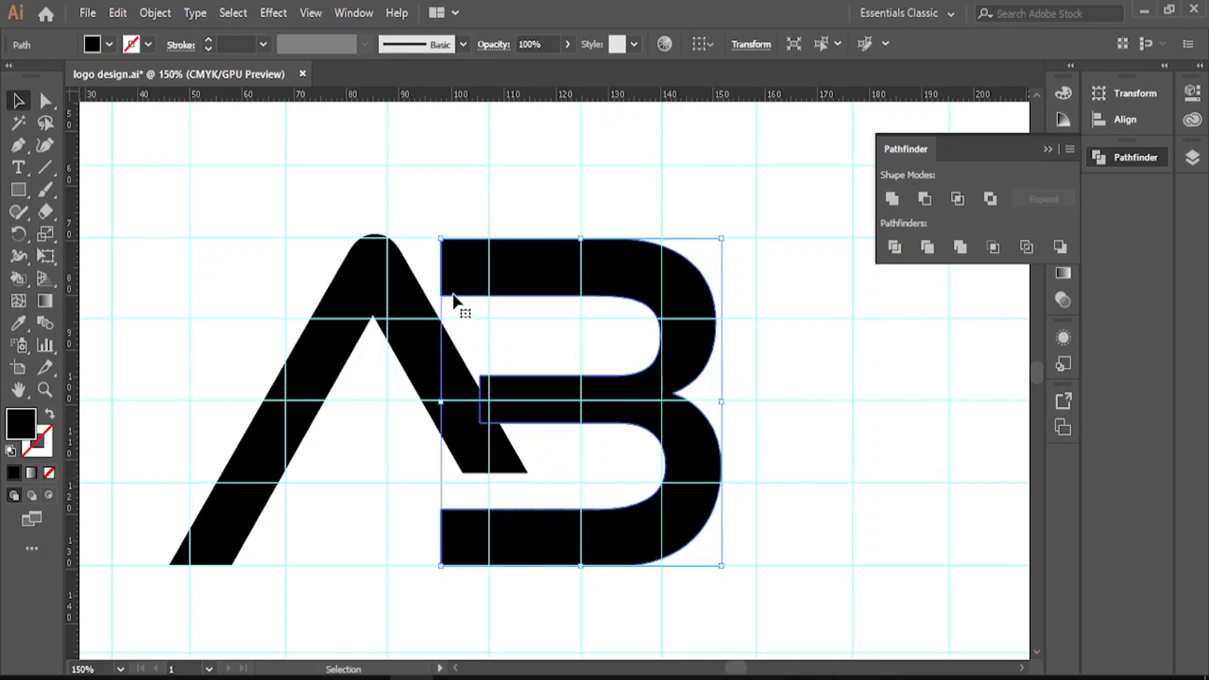
left_click_drag(472, 292, 652, 286)
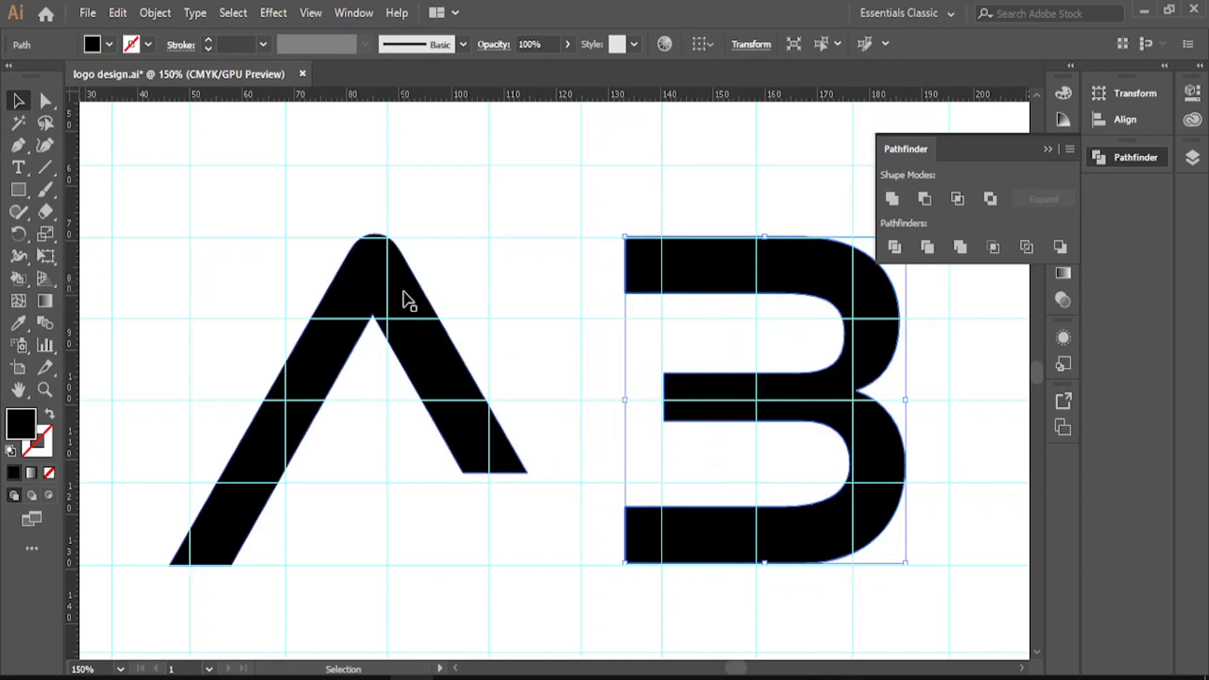
Step: Nudge the B vertically so its top and bottom edges line up with the horizontal guides
left_click(20, 188)
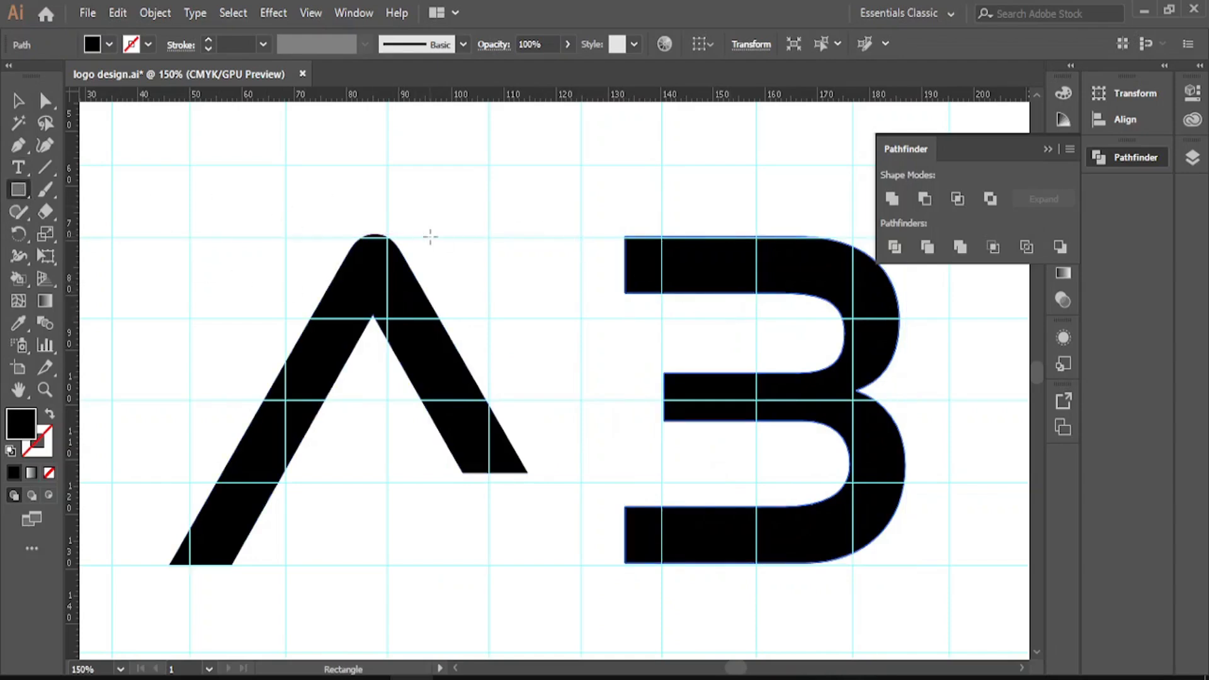
key("v")
left_click(734, 403)
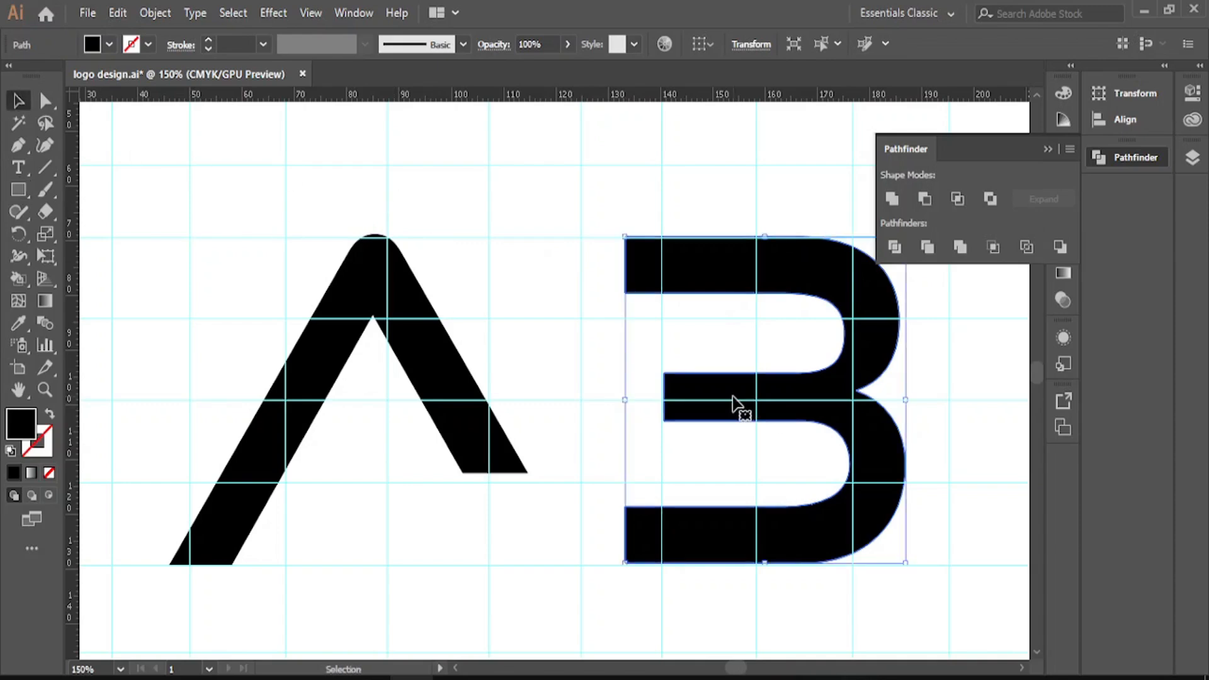
key("Down")
key("Down")
key("Up")
key("Down")
key("Up")
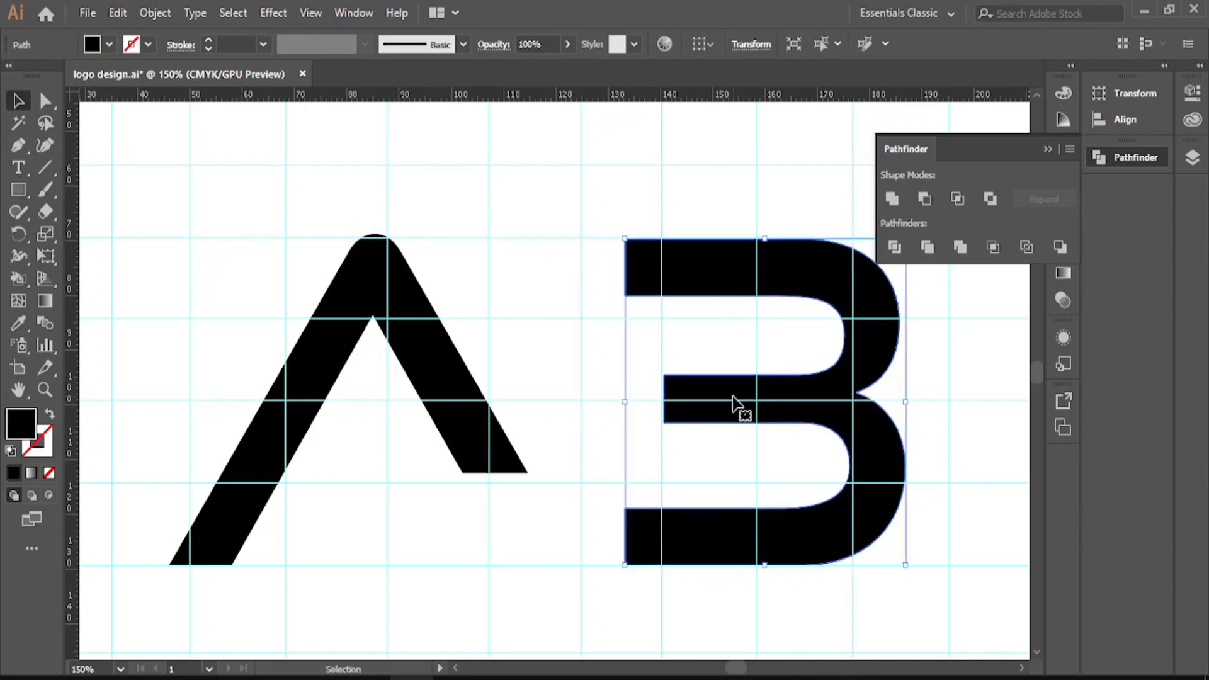
key("Up")
key("Down")
key("Up")
key("Down")
Step: Draw a black rectangle about 30 by 11 mm that extends the B's top arm towards the A
left_click(17, 192)
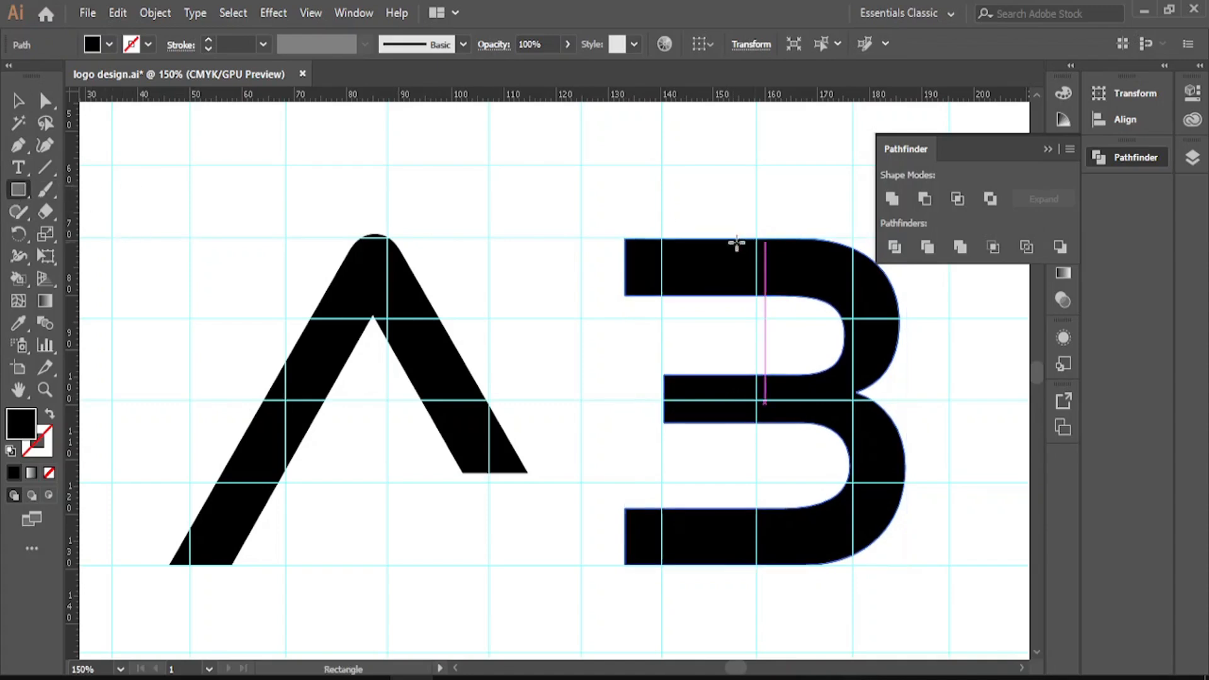
left_click_drag(509, 238, 668, 294)
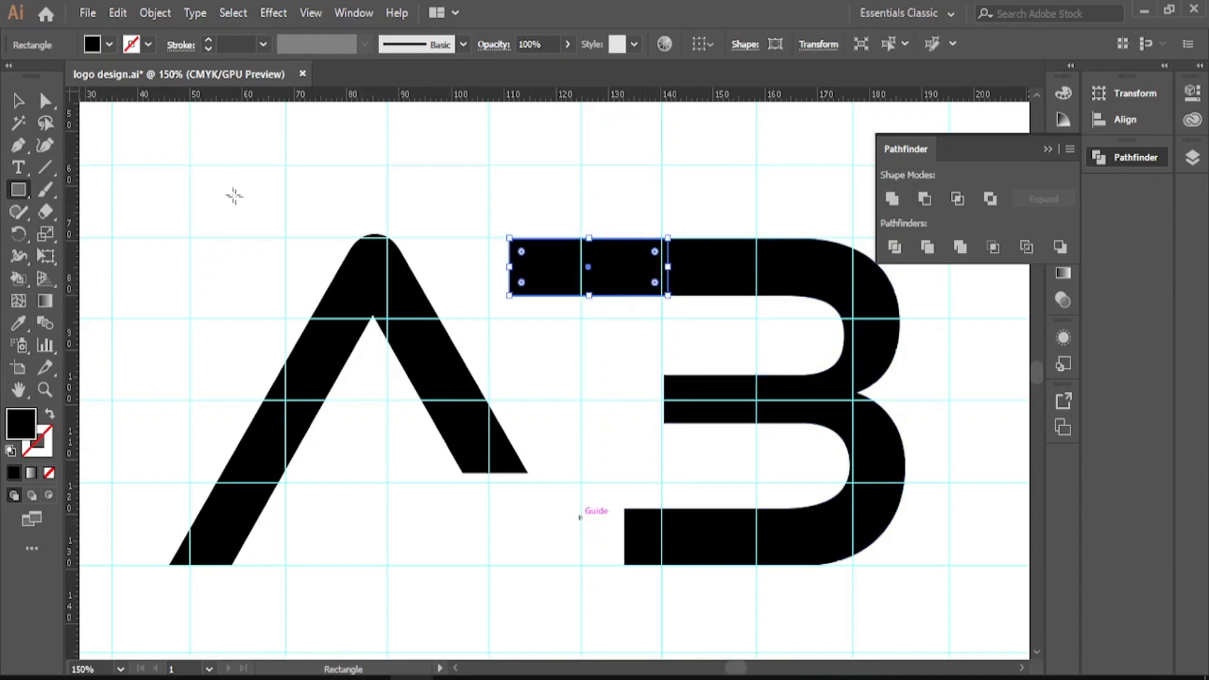
left_click(18, 101)
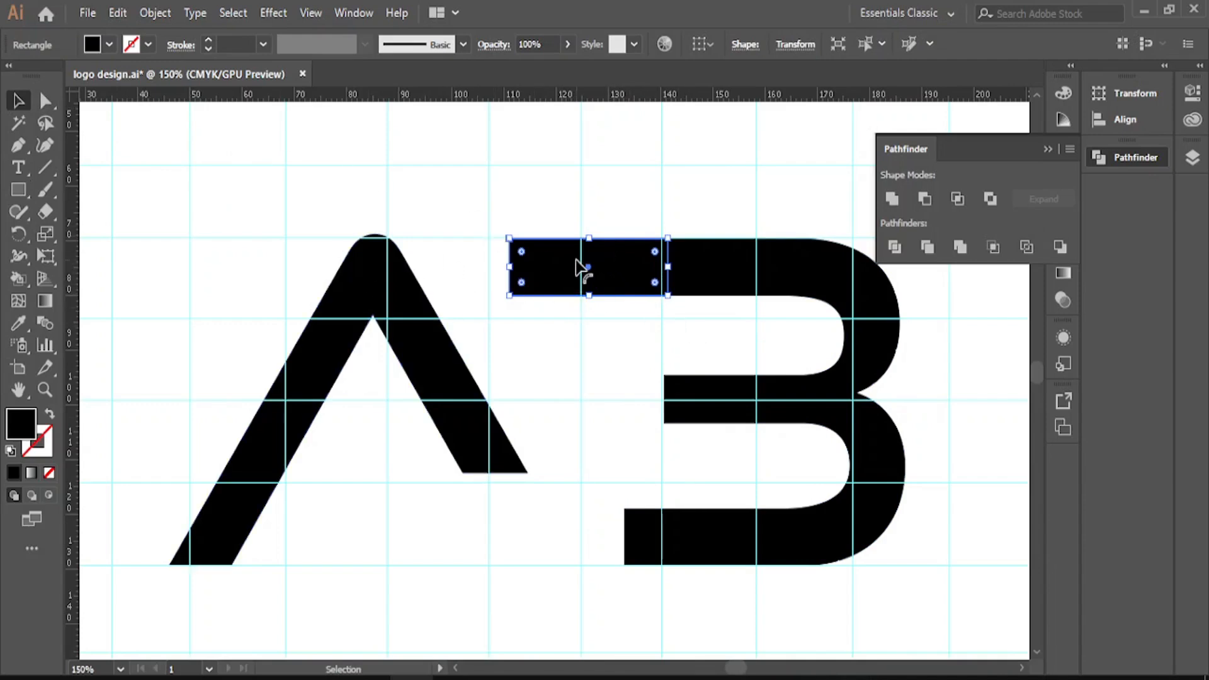
Step: Copy the extension rectangle straight down onto the B's middle arm and reduce the copy's height to about 9 mm
key("ctrl")
key("ctrl")
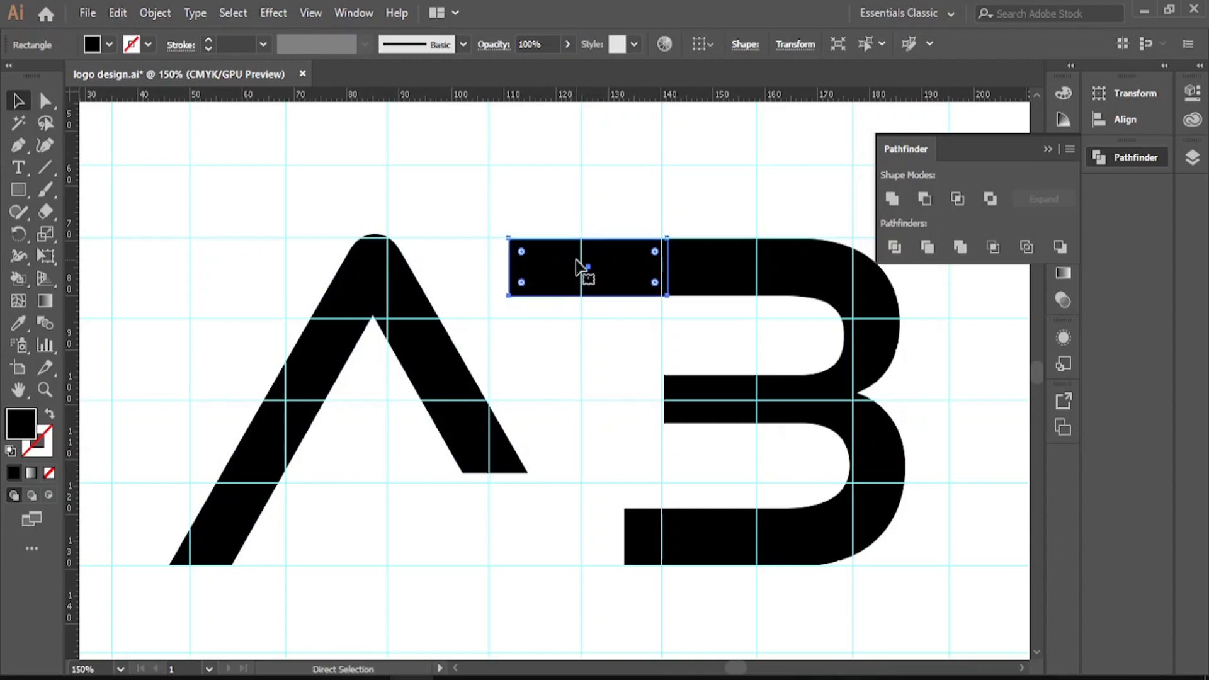
left_click_drag(578, 266, 576, 389)
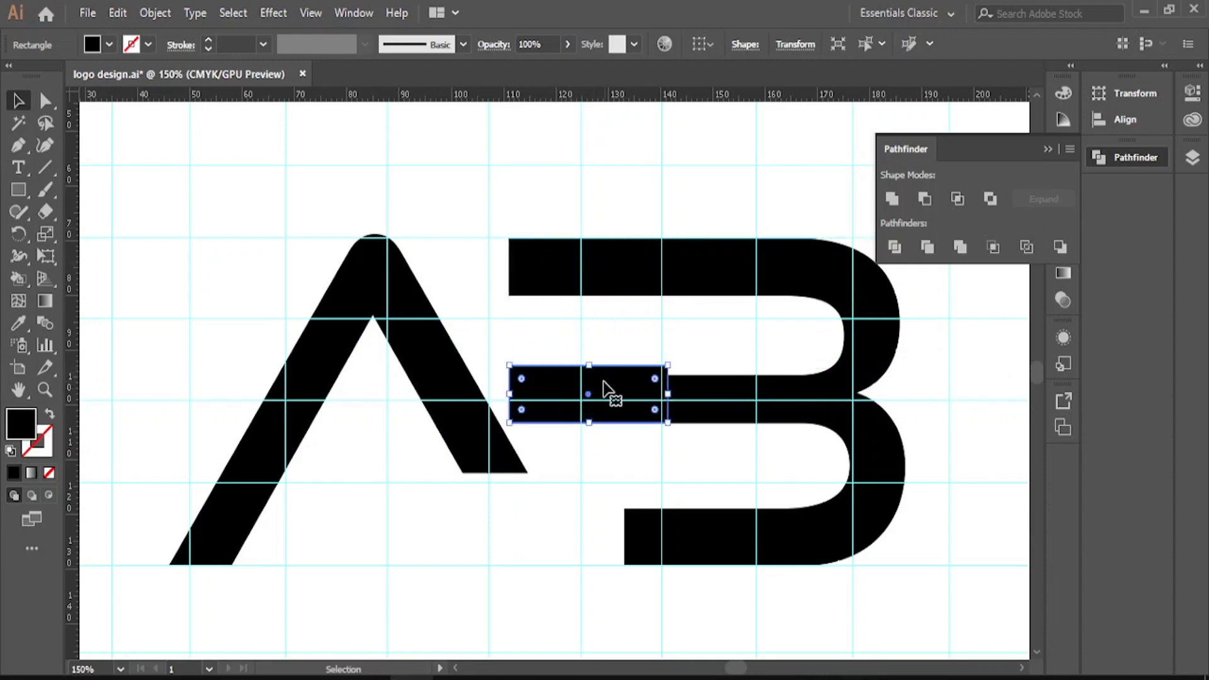
left_click_drag(589, 366, 596, 375)
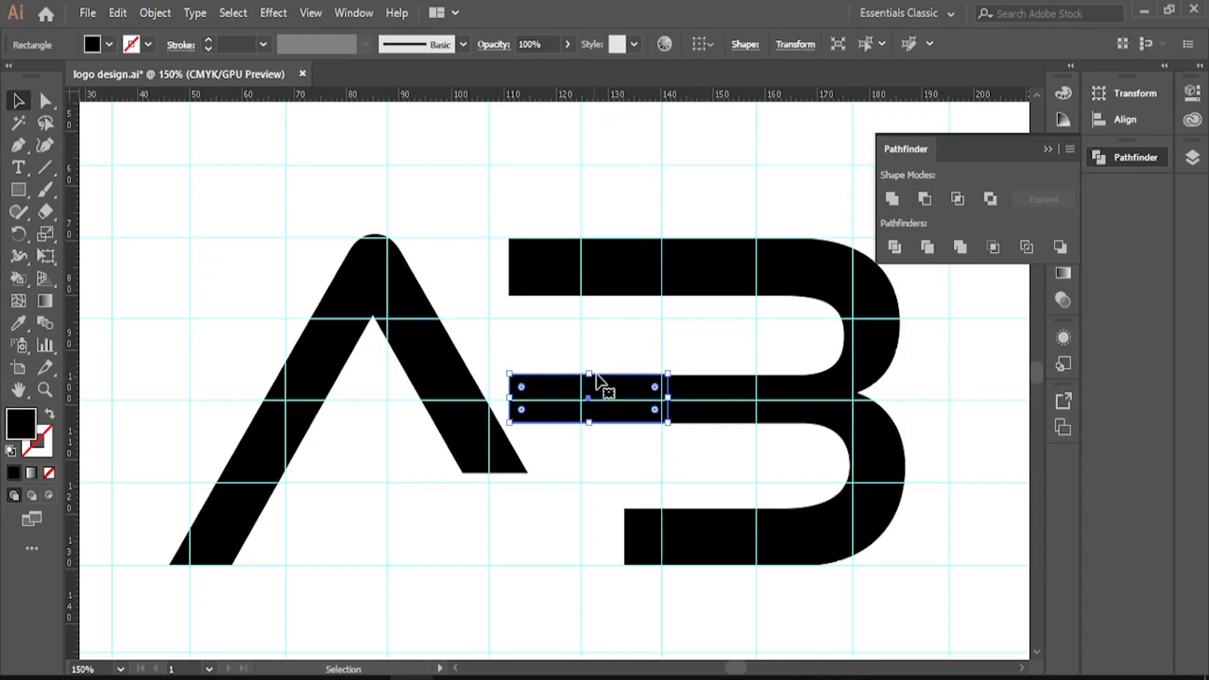
left_click(718, 351)
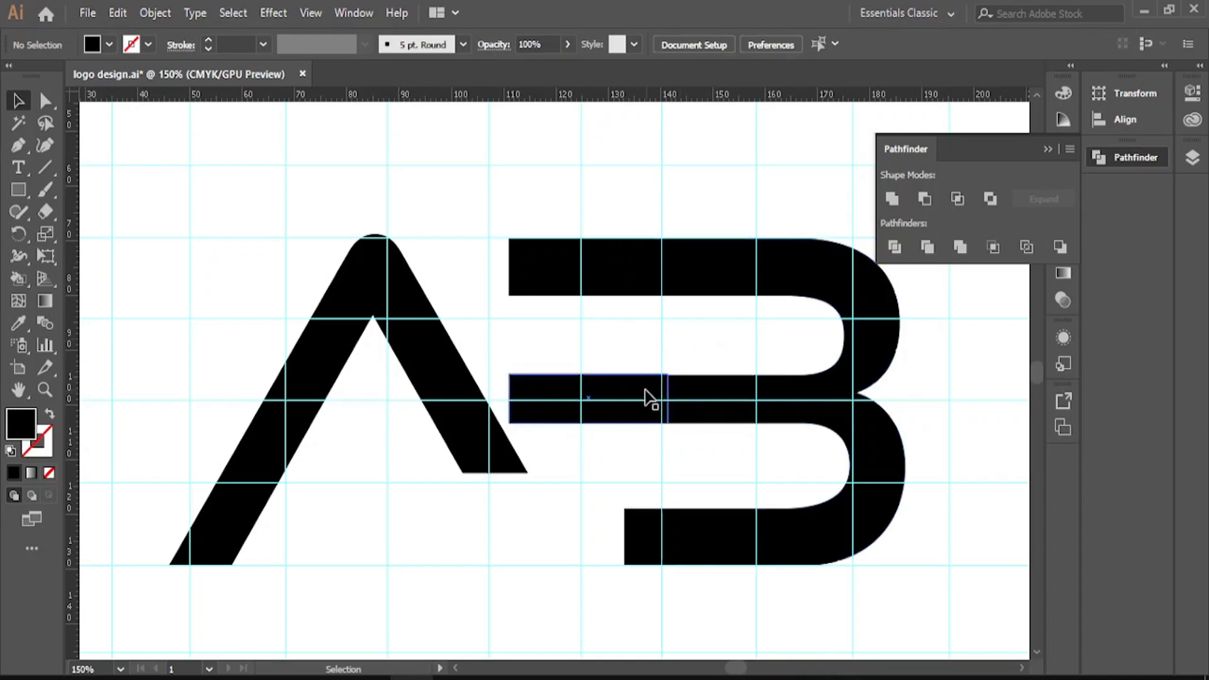
Step: Add a horizontal guide near the middle arm's top edge and fit the extension rectangle's top edge flush with the arm
left_click(643, 400)
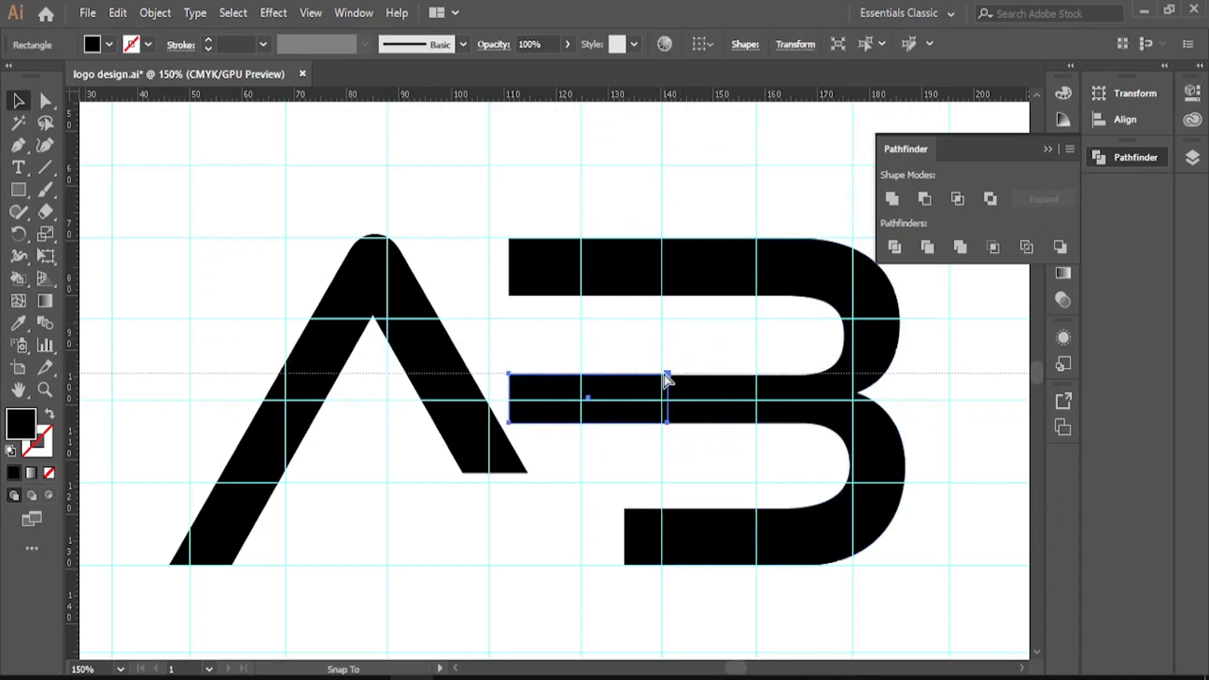
left_click(669, 372)
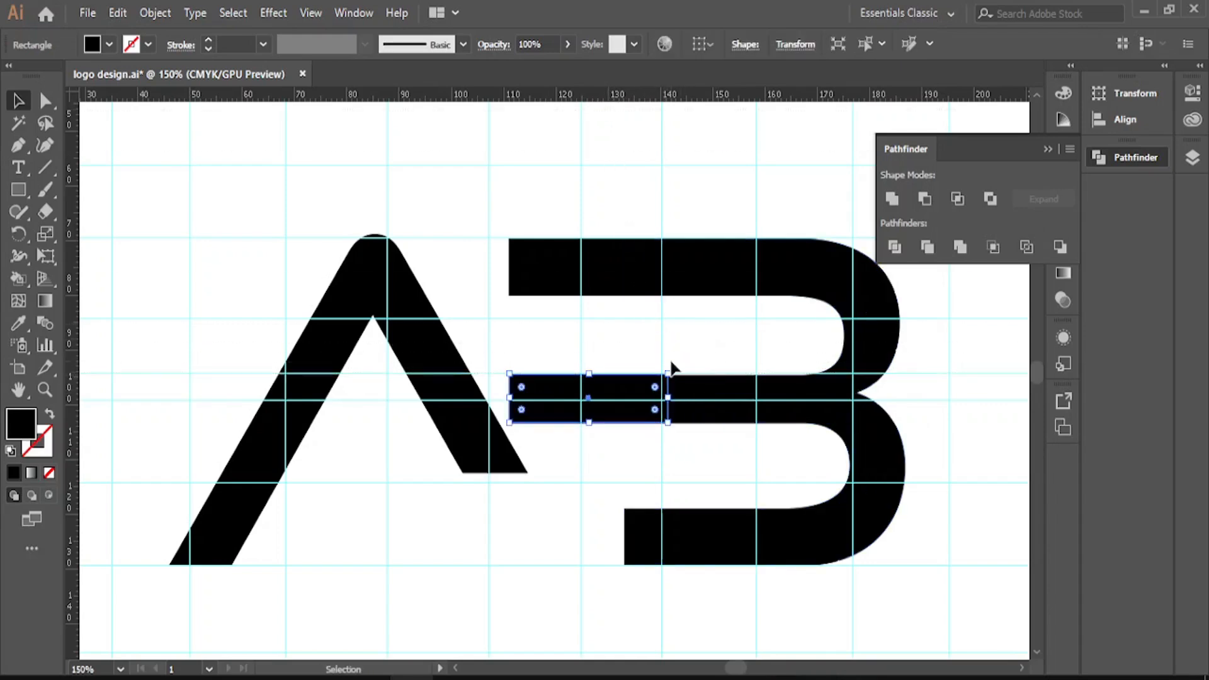
left_click(44, 390)
left_click(696, 338)
left_click(470, 524)
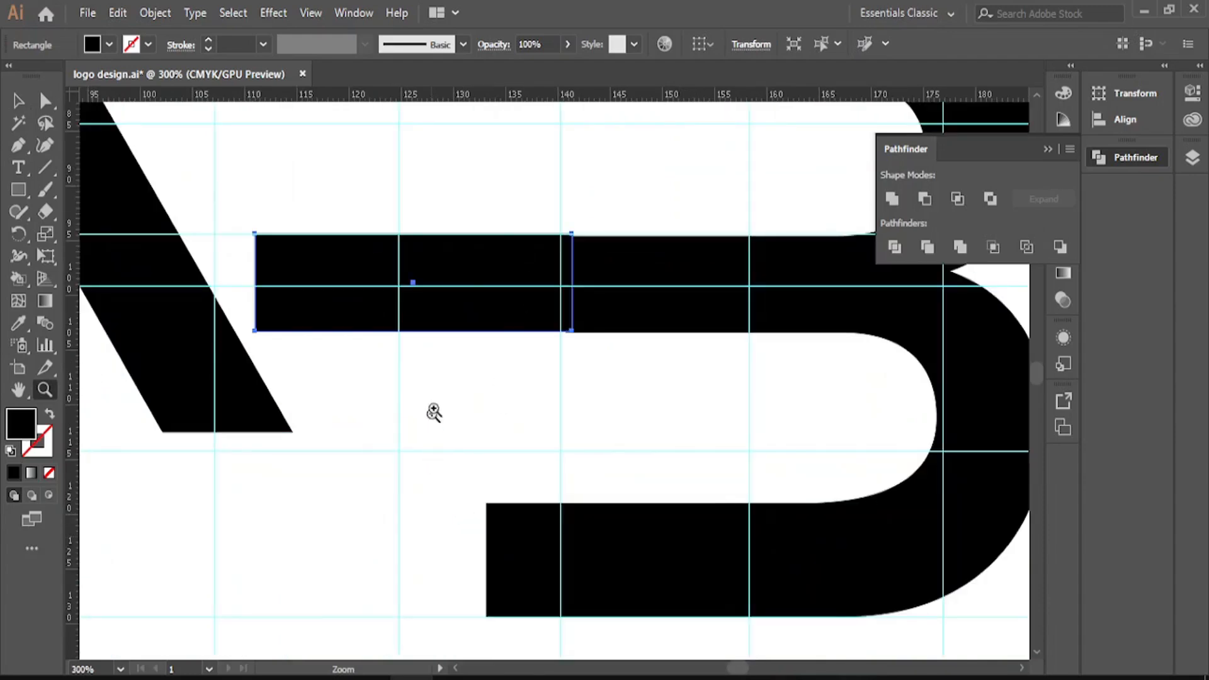
left_click(16, 103)
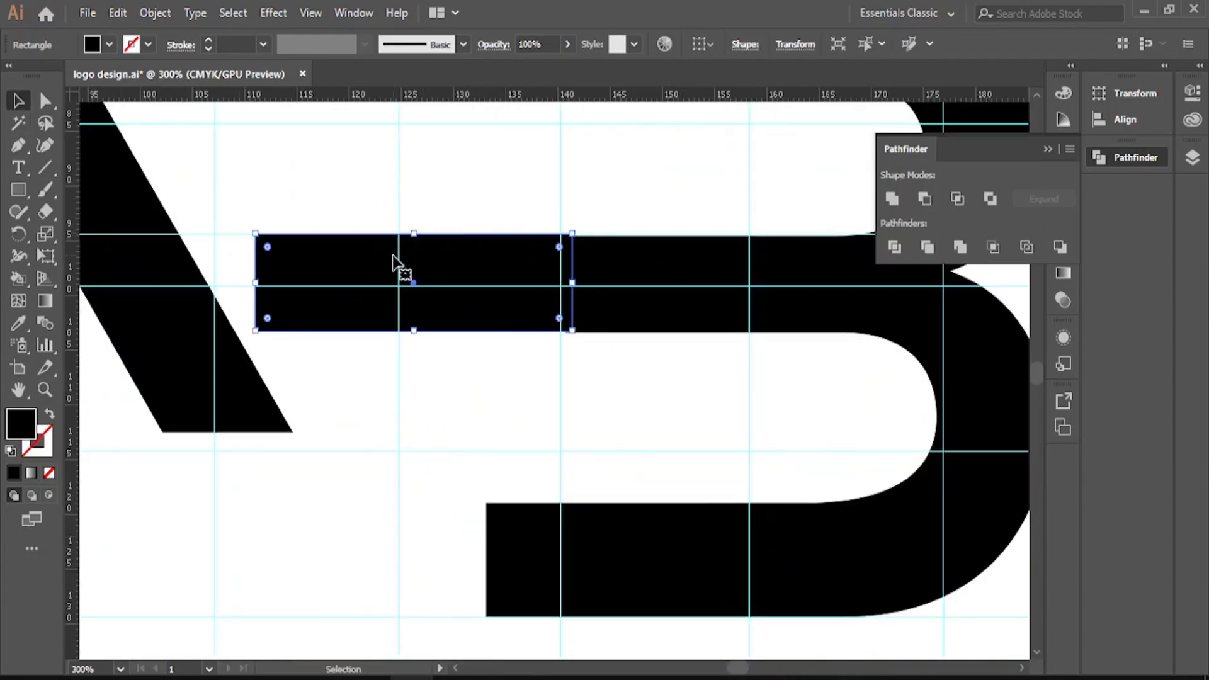
left_click_drag(413, 235, 424, 236)
left_click_drag(440, 238, 609, 236)
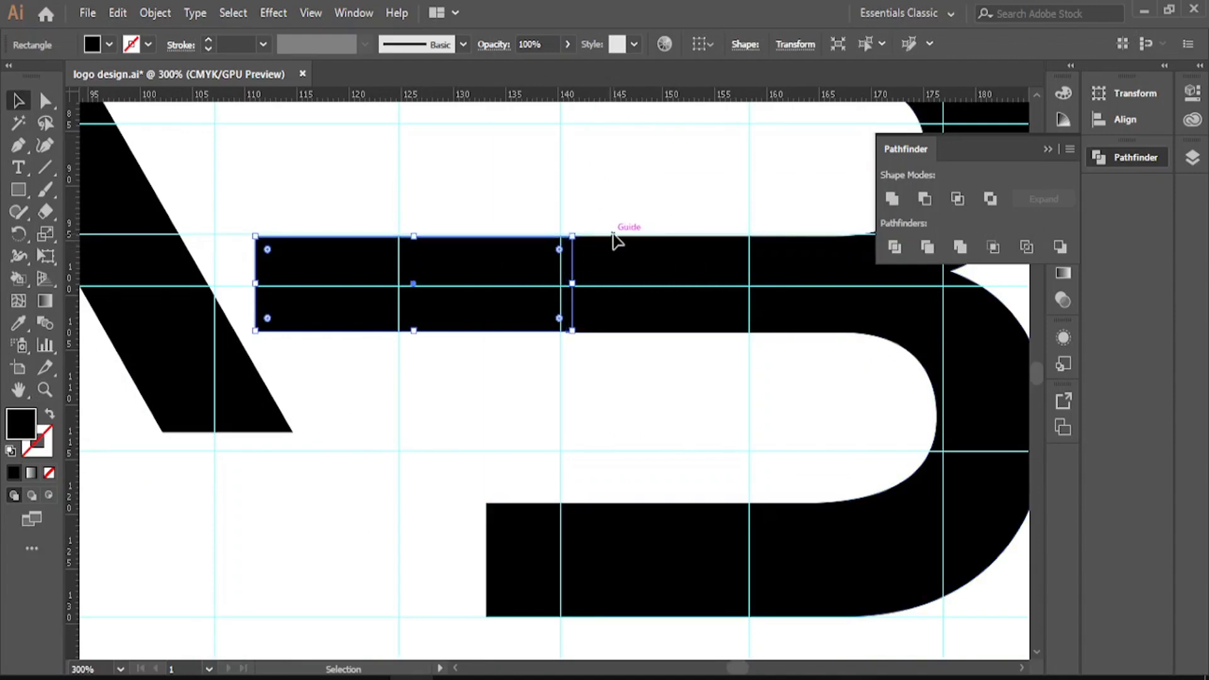
left_click(614, 234)
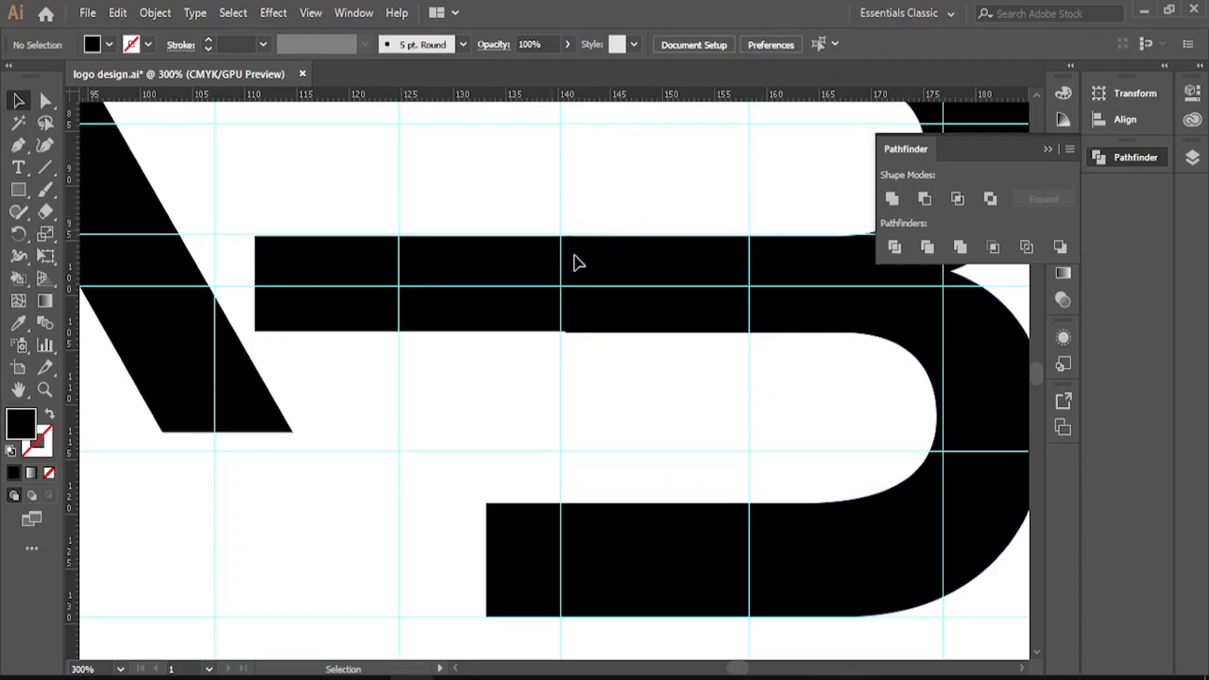
left_click(536, 264)
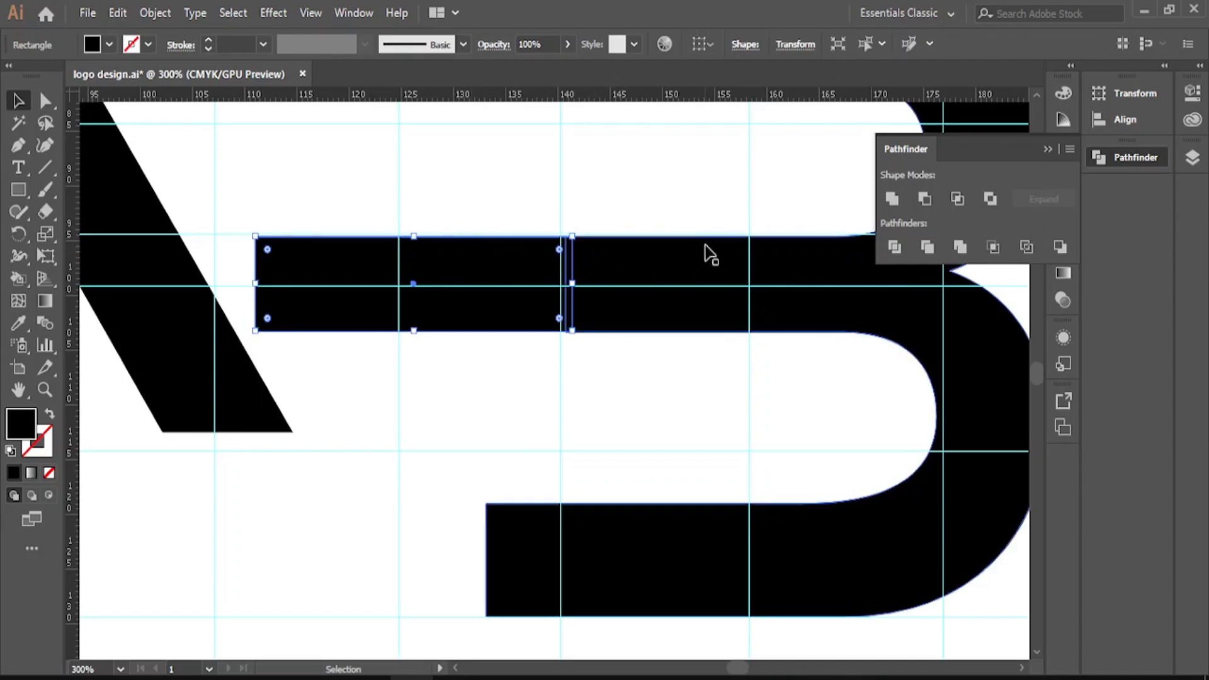
Step: Copy the top arm's extension rectangle down onto the B's bottom arm, flush with the arm's upper and lower edges
left_click(1046, 150)
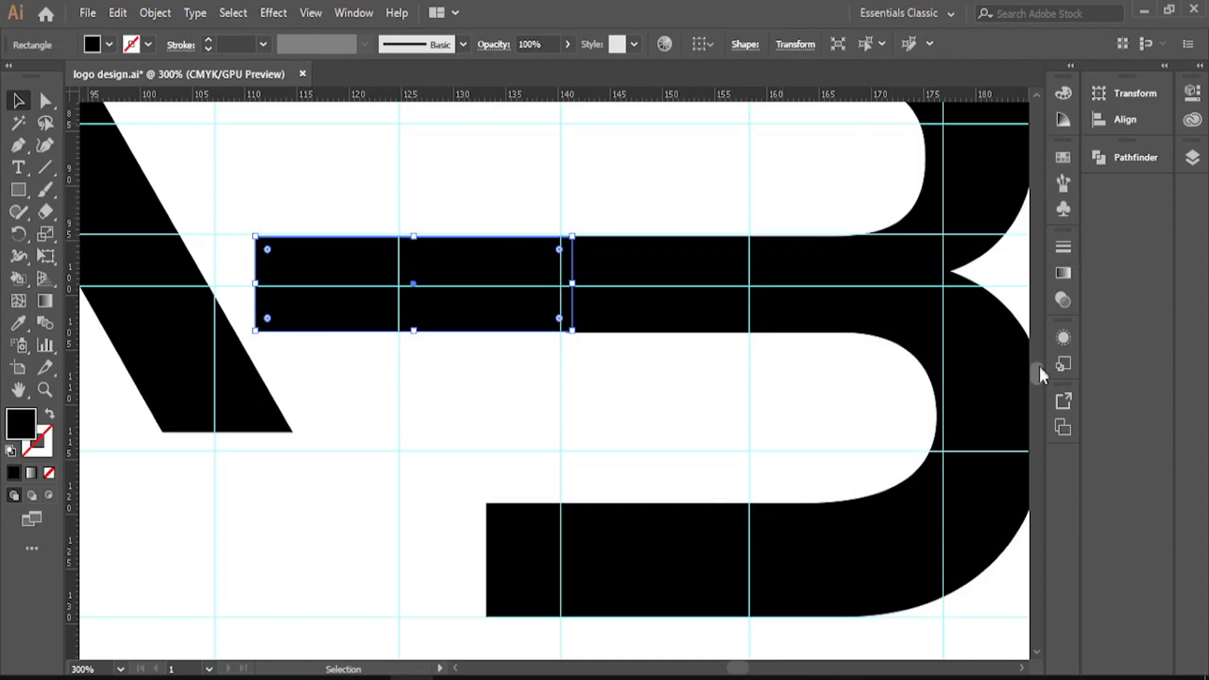
scroll(1038, 368, "up", 3)
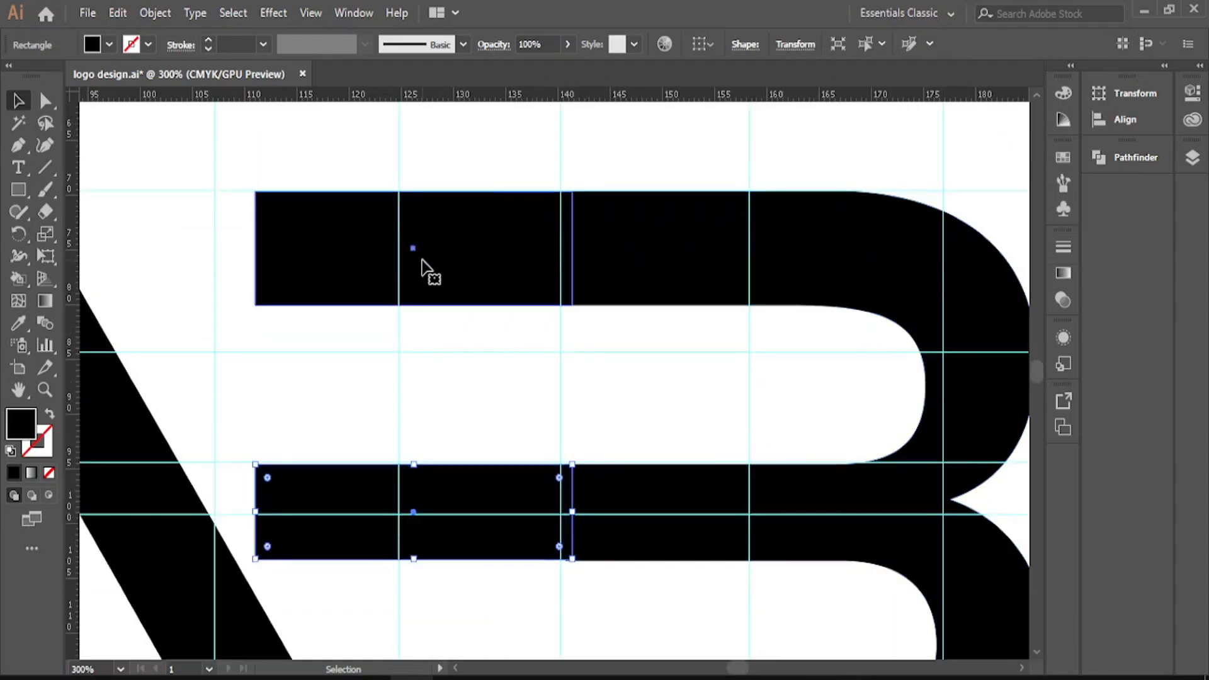
left_click(422, 264)
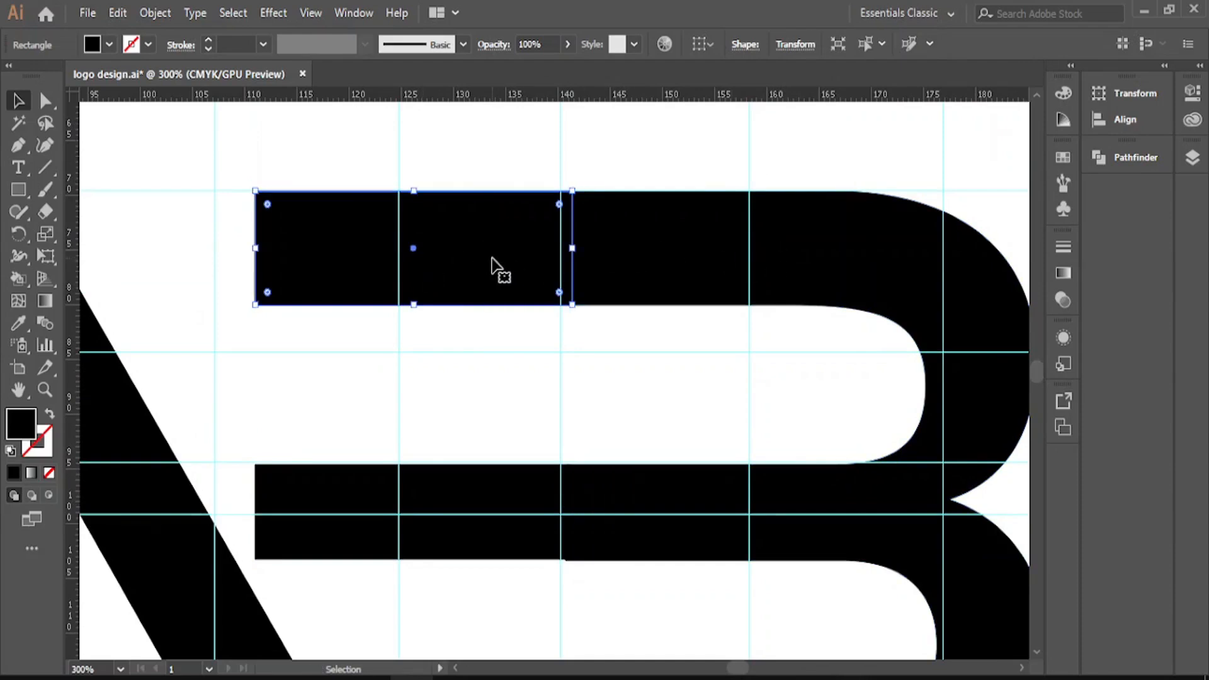
left_click_drag(492, 260, 519, 647)
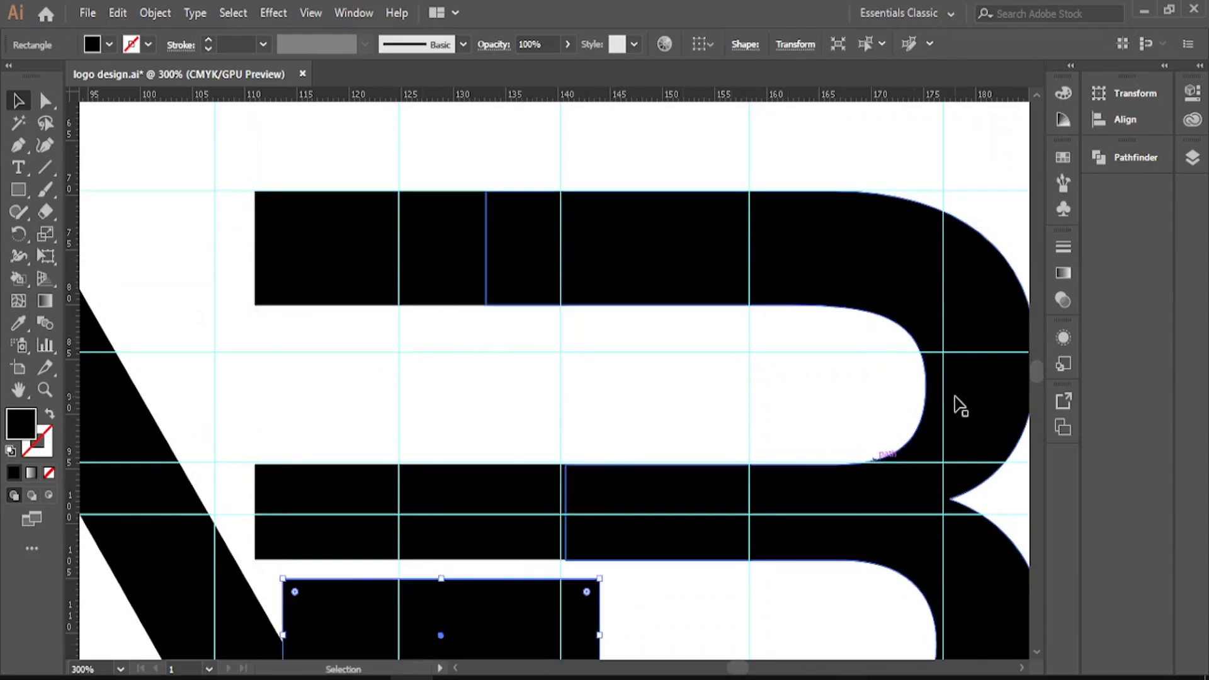
left_click_drag(1033, 378, 1036, 379)
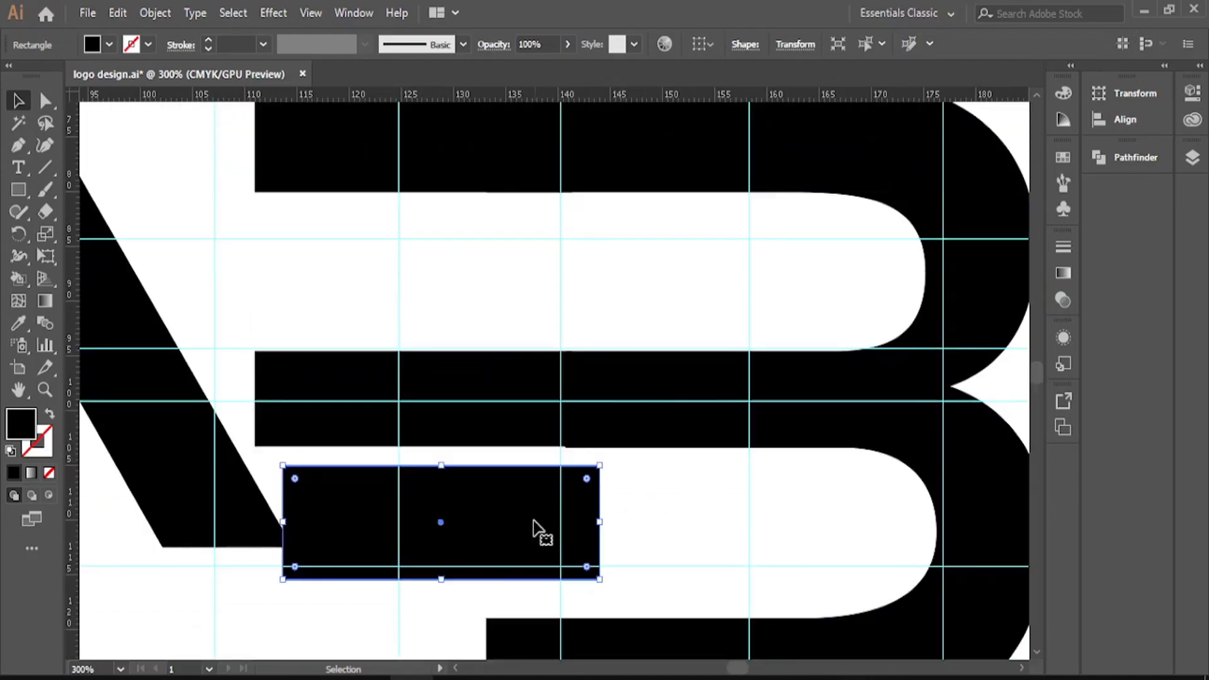
left_click_drag(534, 527, 507, 624)
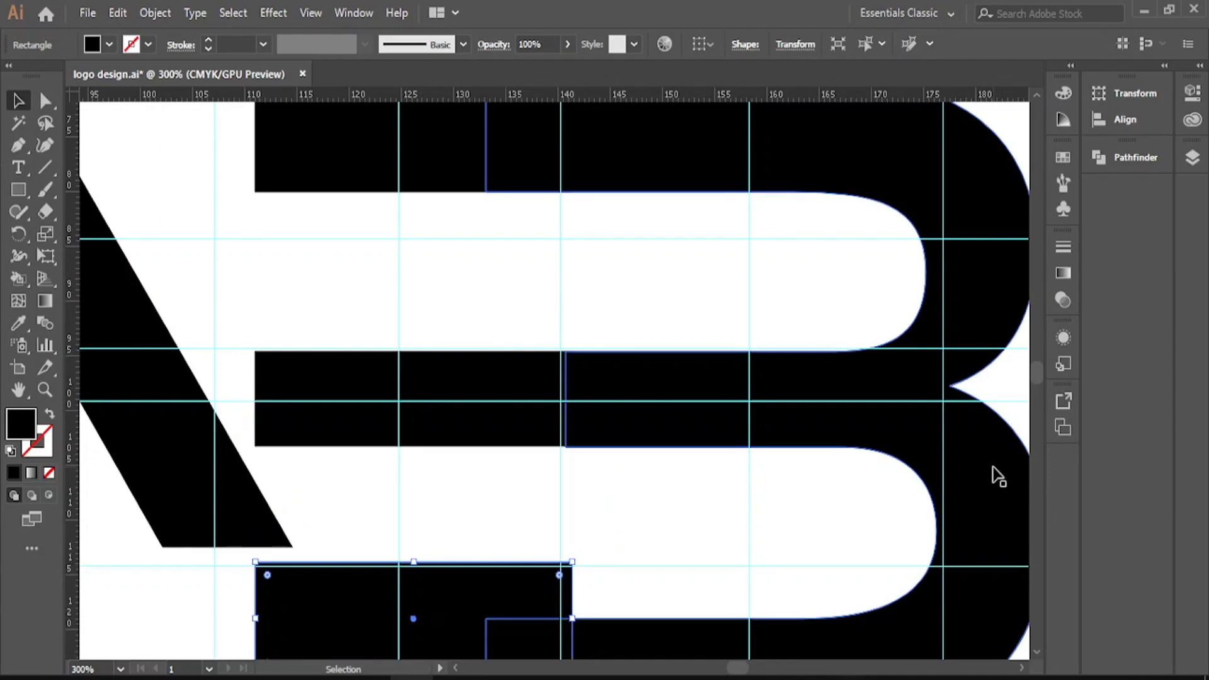
scroll(1041, 651, "down", 5)
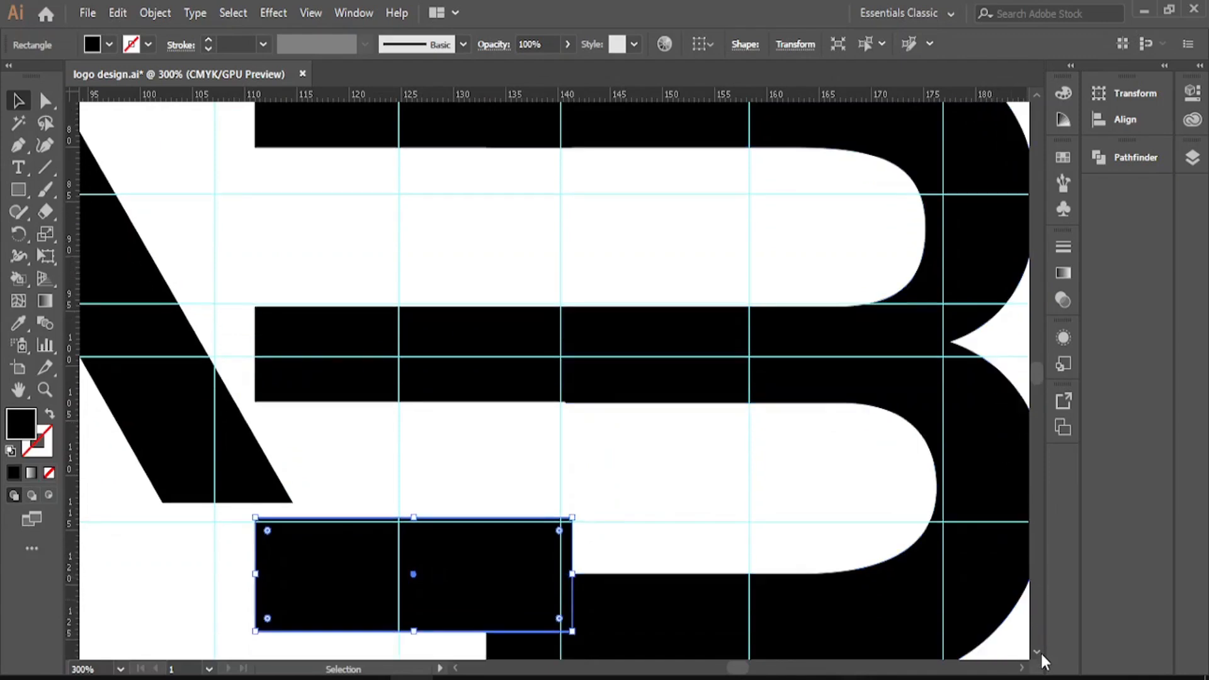
left_click_drag(439, 486, 432, 544)
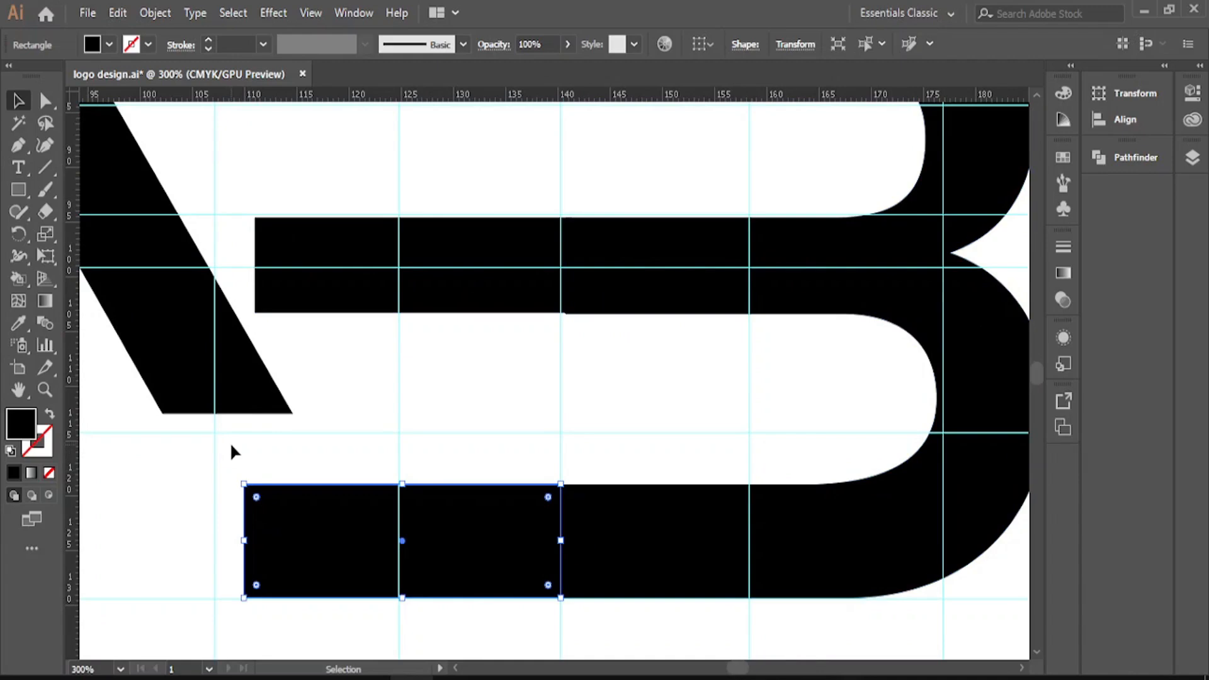
Step: Add a vertical guide at the left ends of the top and middle extensions and shorten the bottom extension to meet it
key("a")
left_click(459, 327, "ctrl")
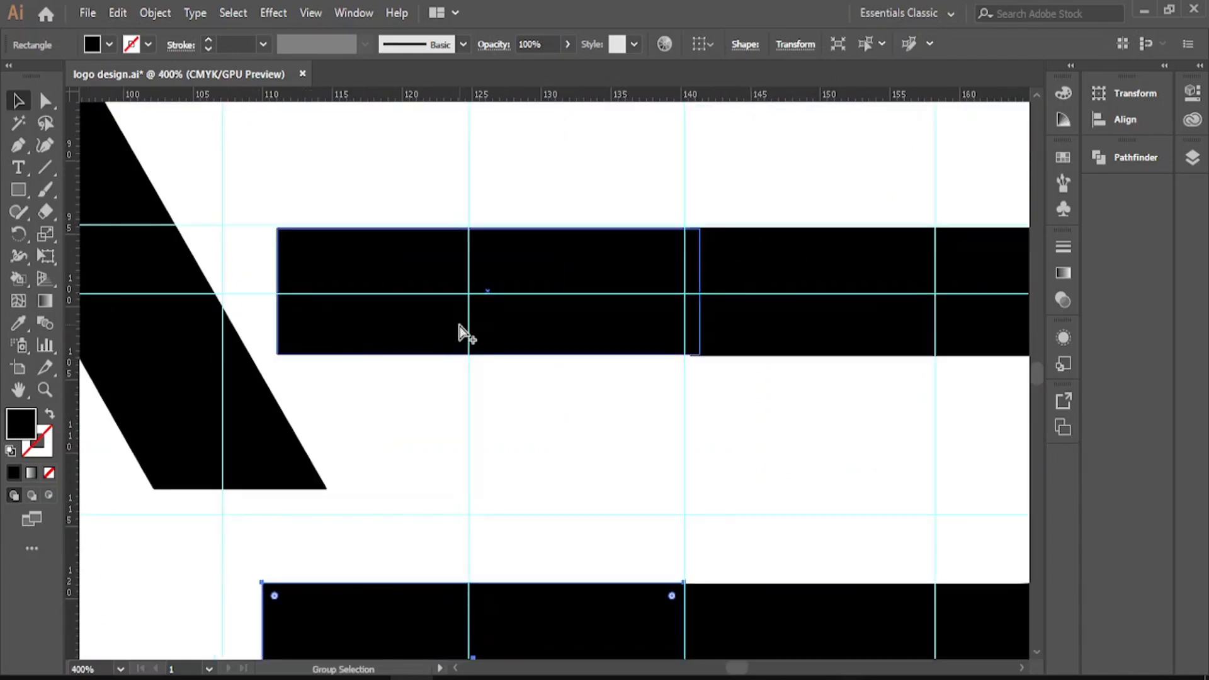
left_click(459, 327, "ctrl+alt")
left_click(459, 327, "ctrl+alt")
key("v")
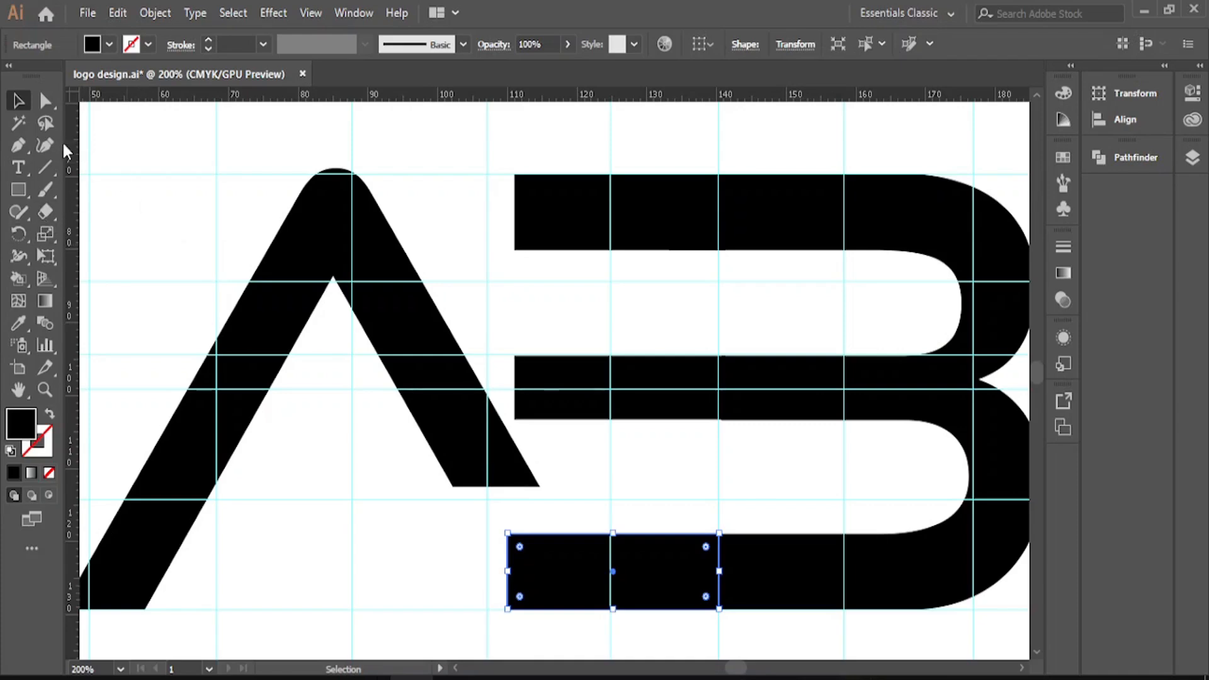
left_click_drag(75, 142, 514, 181)
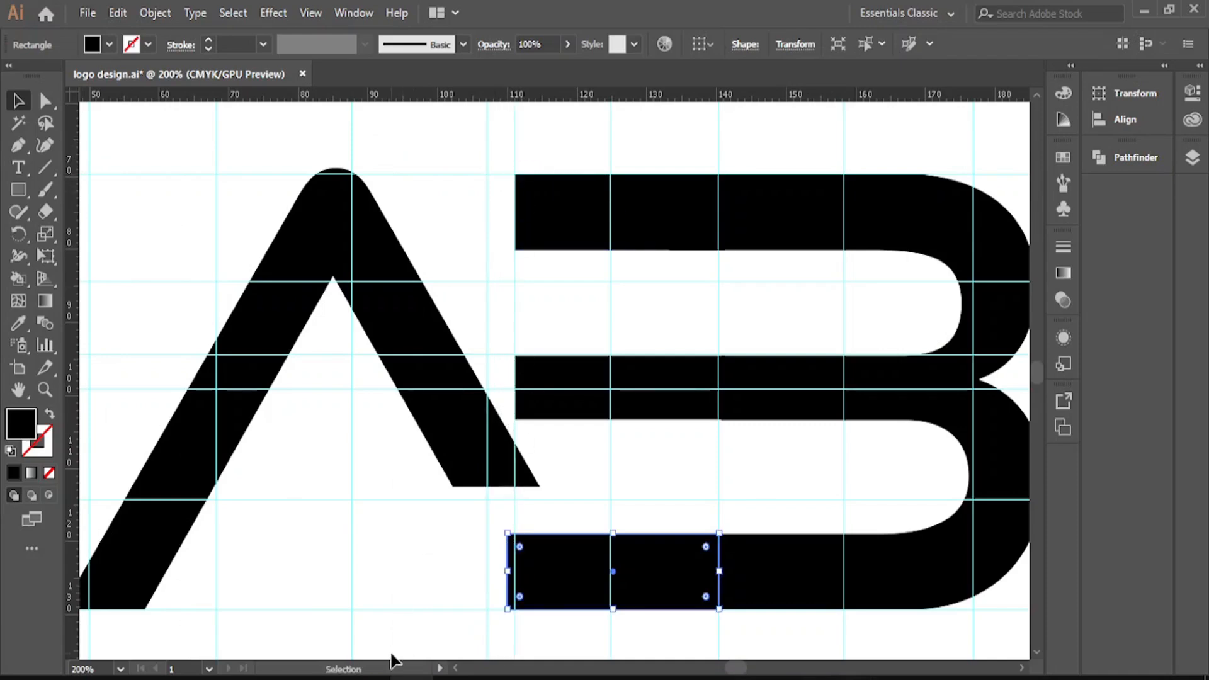
left_click_drag(507, 571, 514, 572)
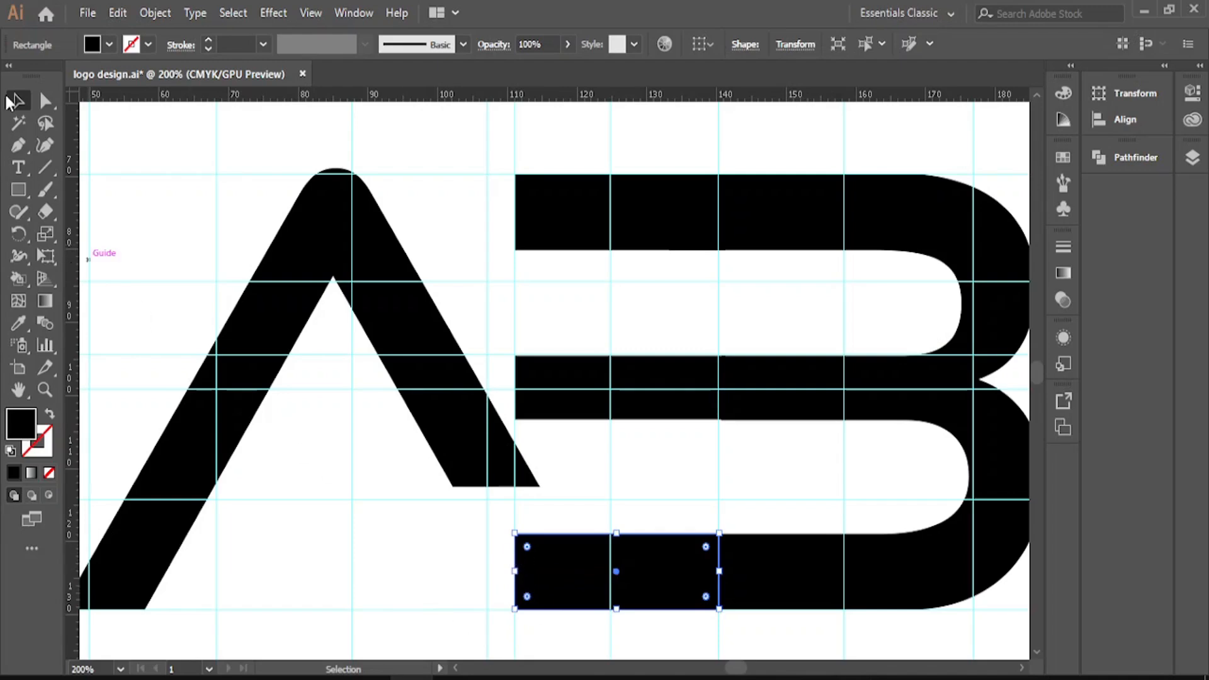
Step: Move the A about 8 mm left, away from the B, so its shorter leg ends at the vertical guide
left_click_drag(389, 251, 332, 250)
left_click(595, 223)
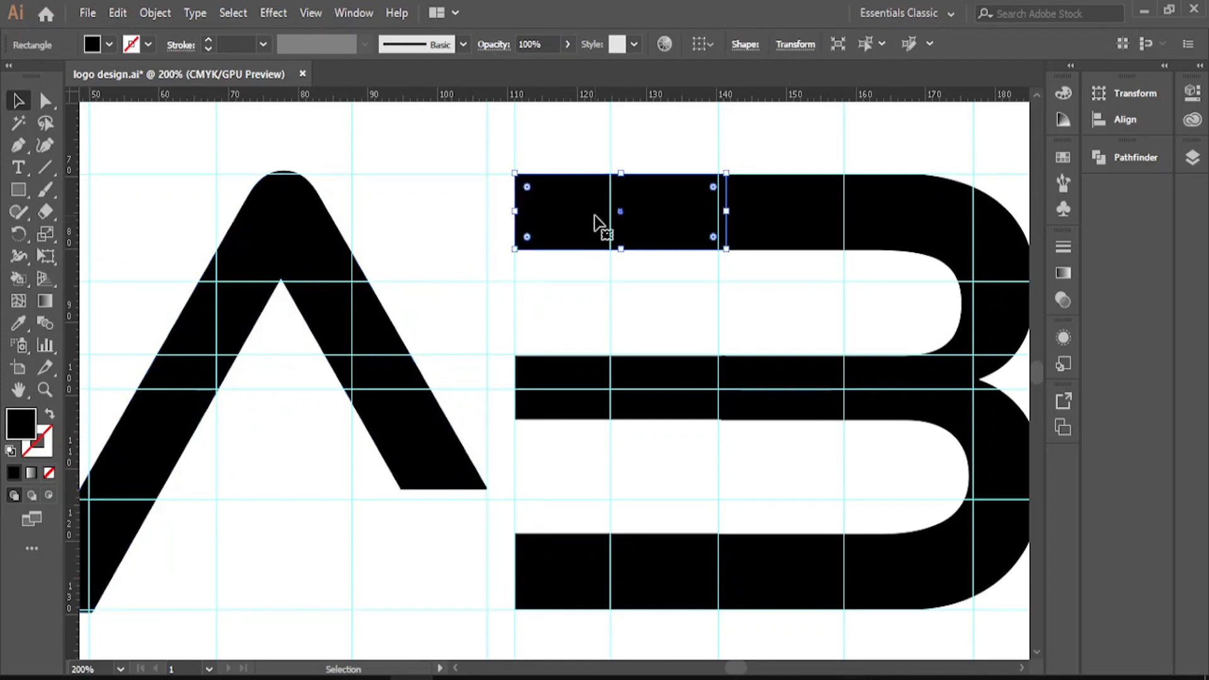
left_click(660, 485)
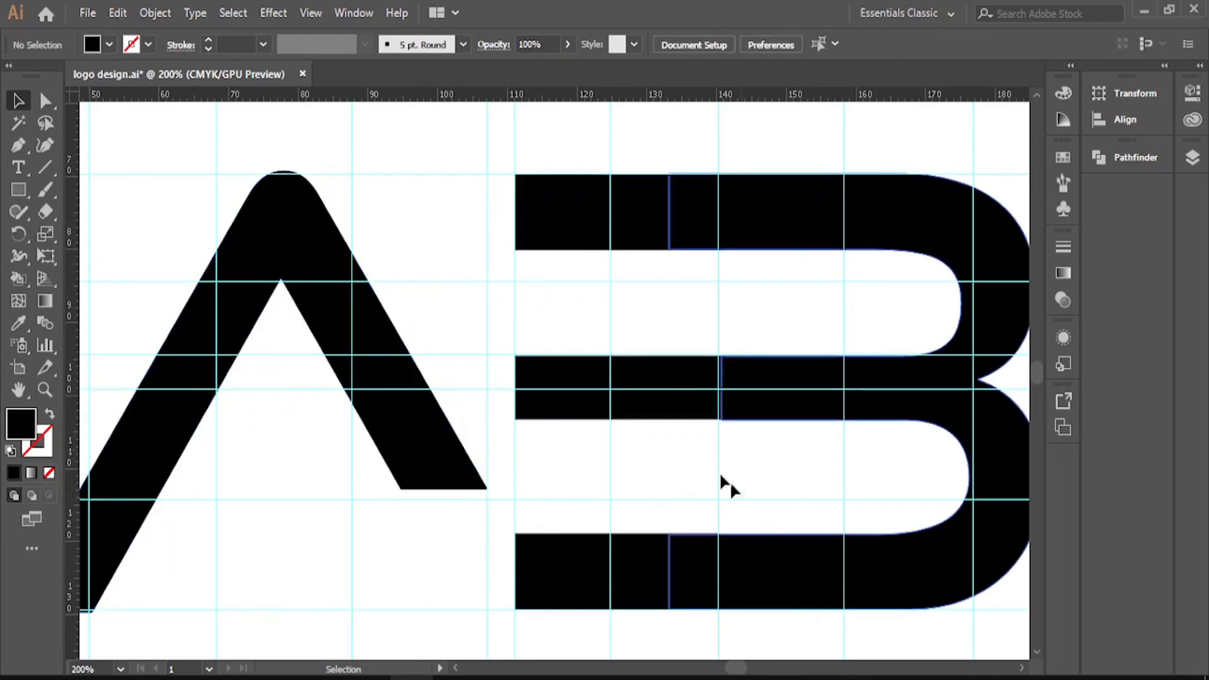
left_click(678, 412)
left_click(735, 348)
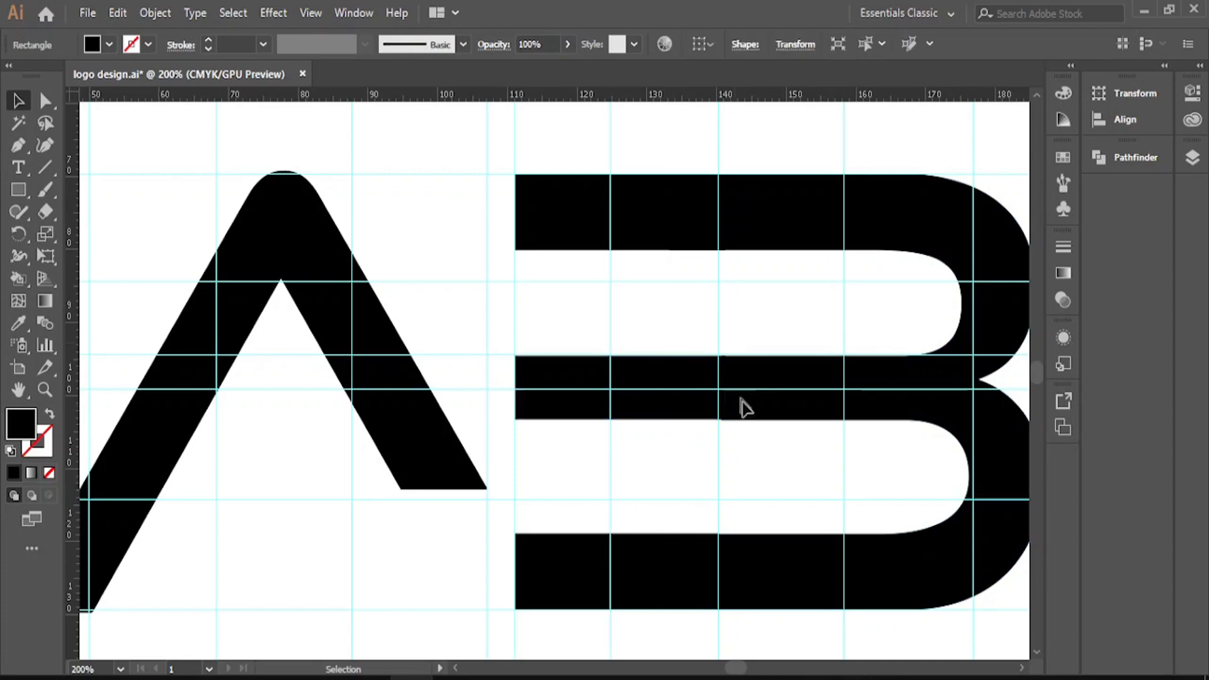
left_click(669, 352)
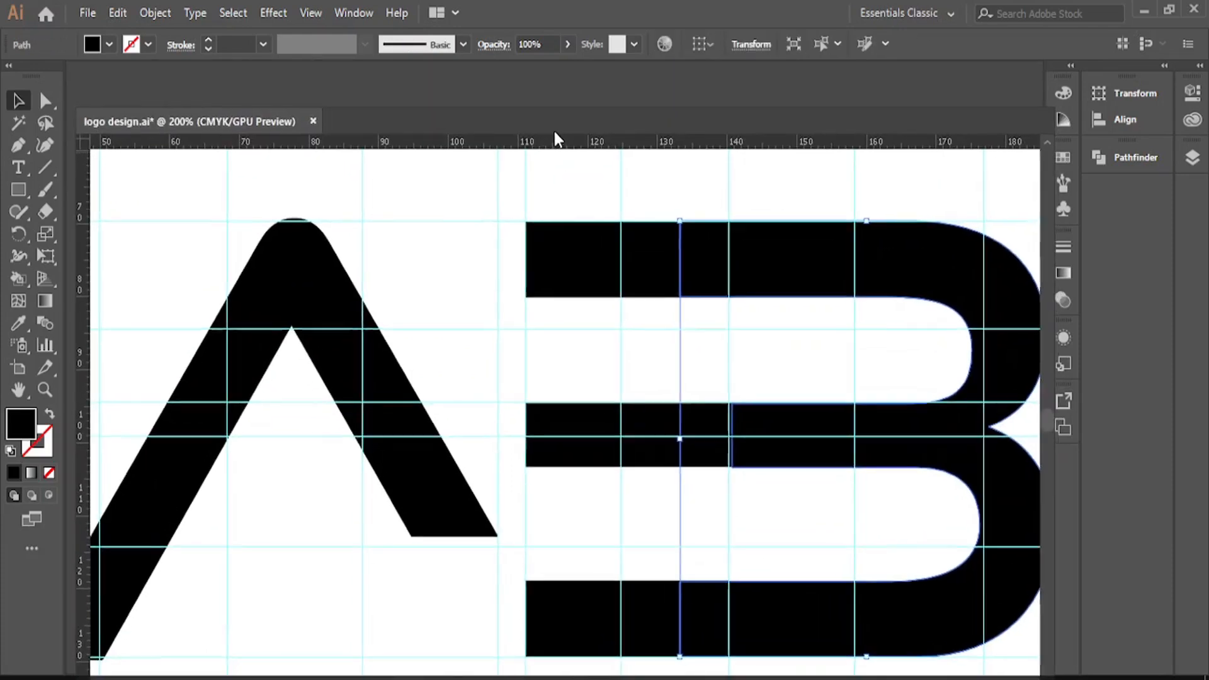
left_click_drag(554, 131, 554, 90)
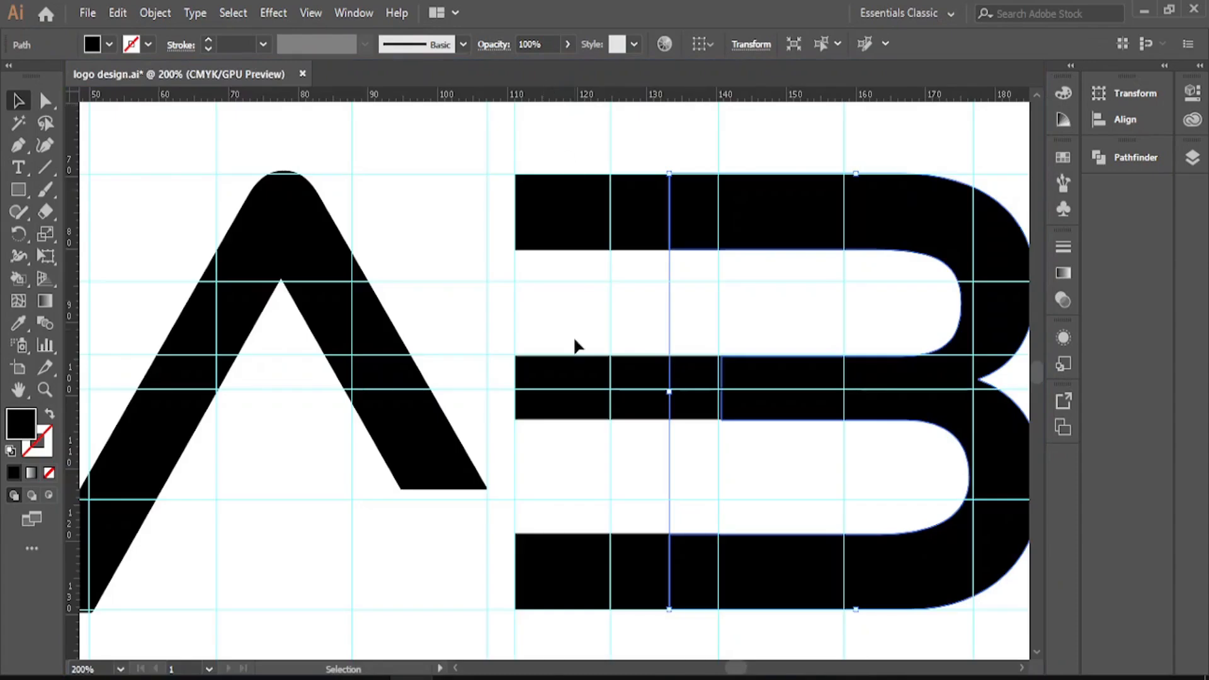
Step: Stretch the middle extension rectangle's bottom edge flush with the B's middle arm and add a horizontal guide along that edge
left_click(622, 417)
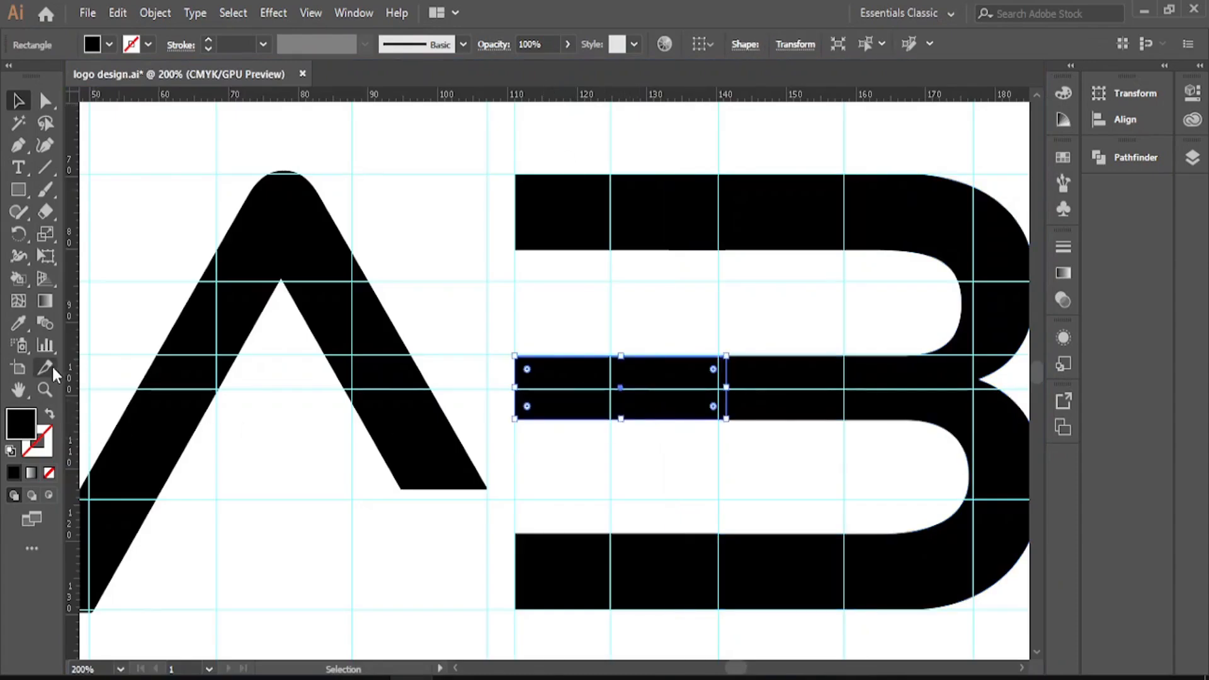
left_click(45, 390)
left_click(658, 434)
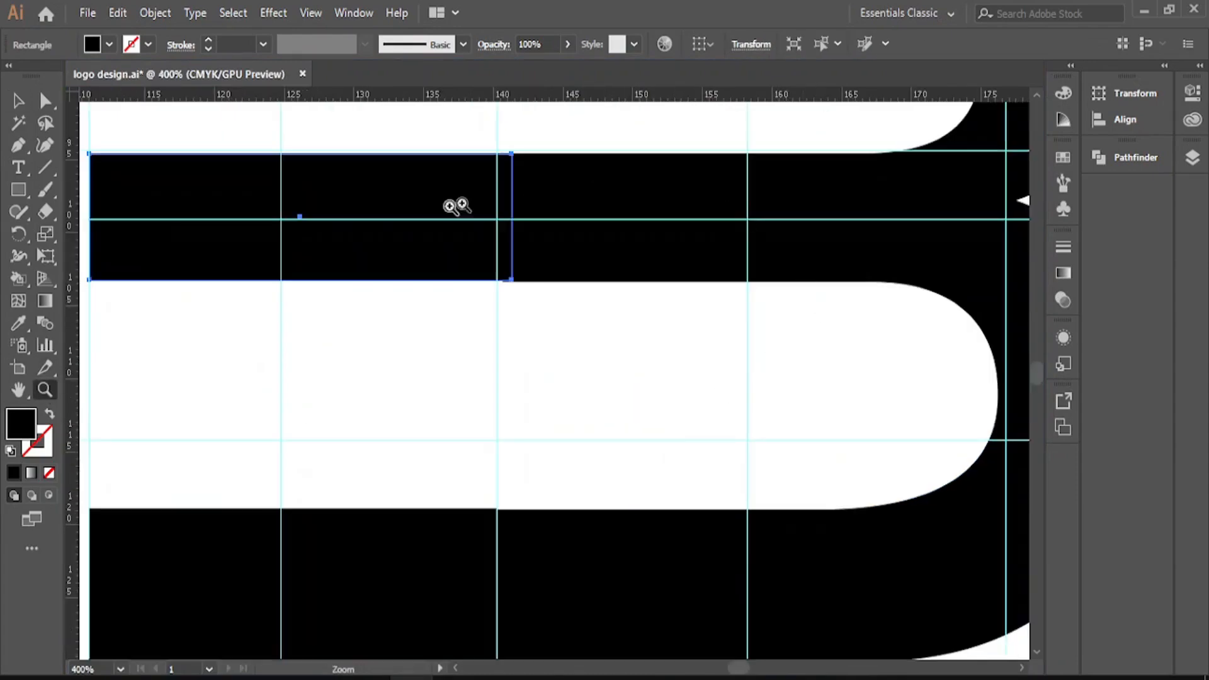
left_click(386, 255)
left_click(386, 255)
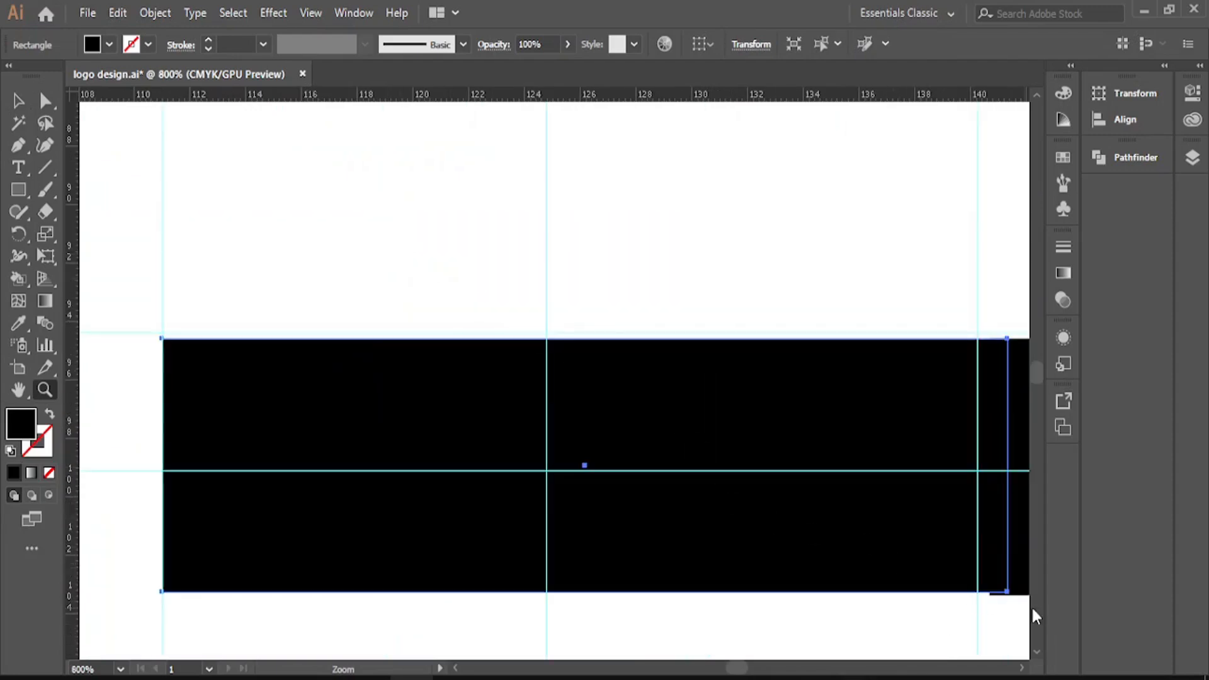
scroll(1033, 606, "down", 5)
left_click(1020, 296)
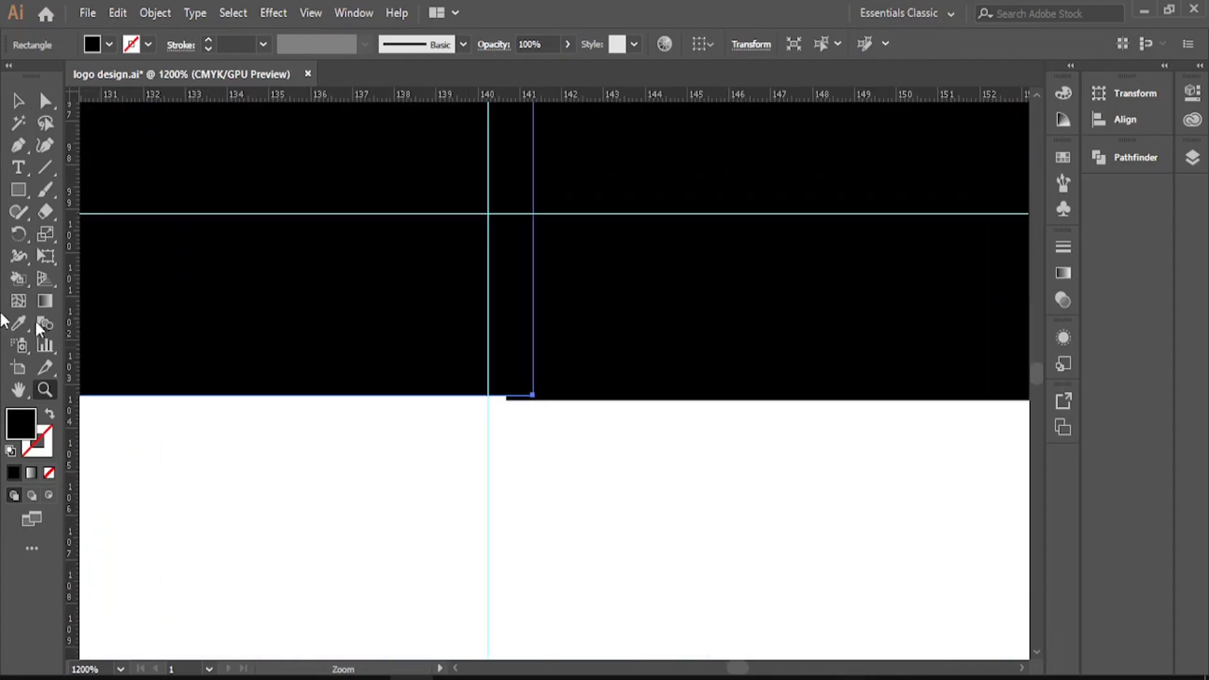
left_click(19, 100)
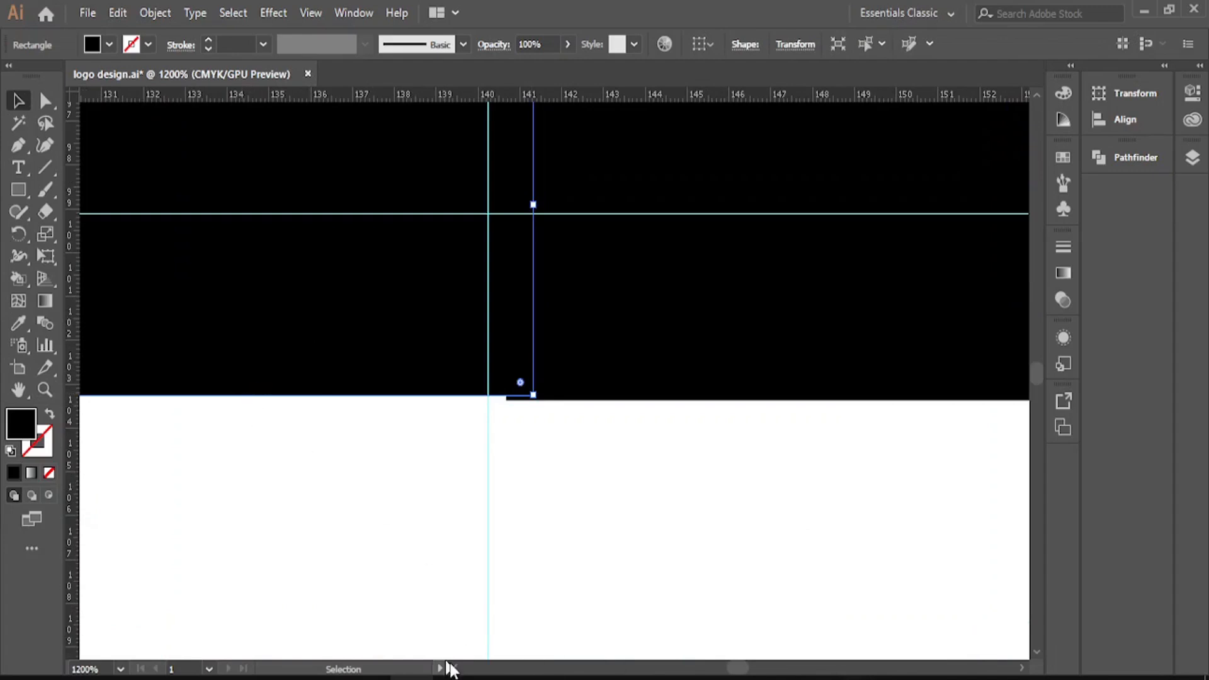
left_click_drag(457, 669, 457, 668)
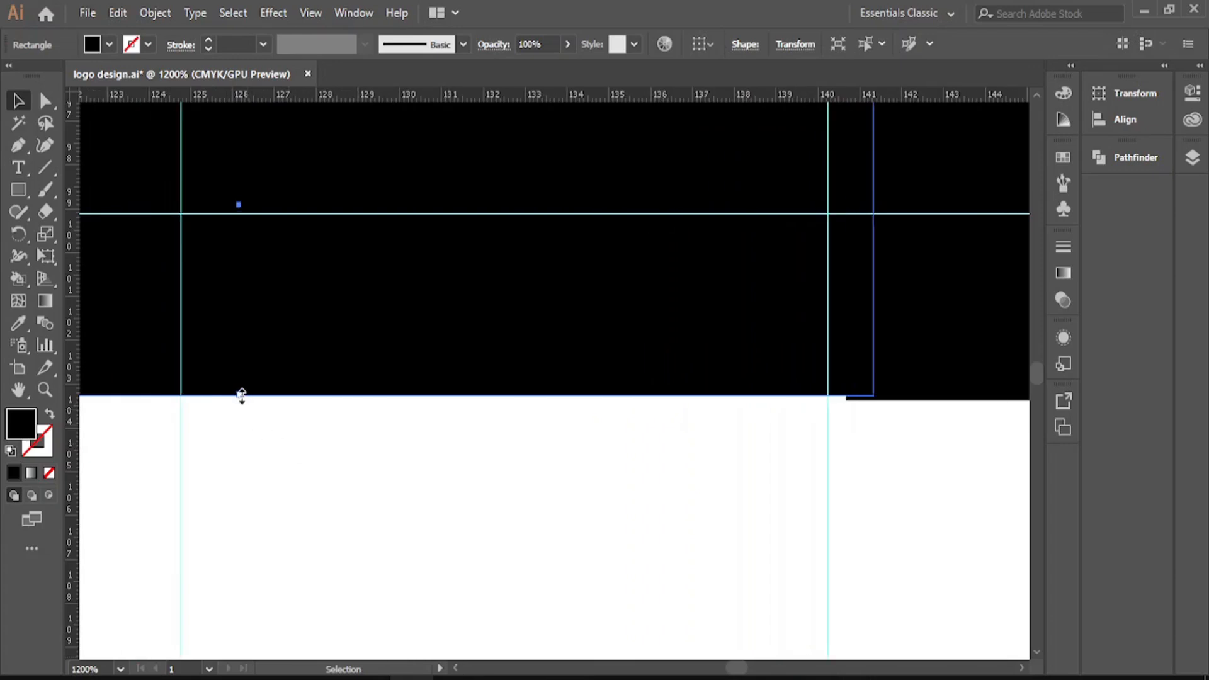
mouse_move(242, 396)
left_mouse_down()
mouse_move(253, 405)
mouse_move(239, 400)
left_mouse_up()
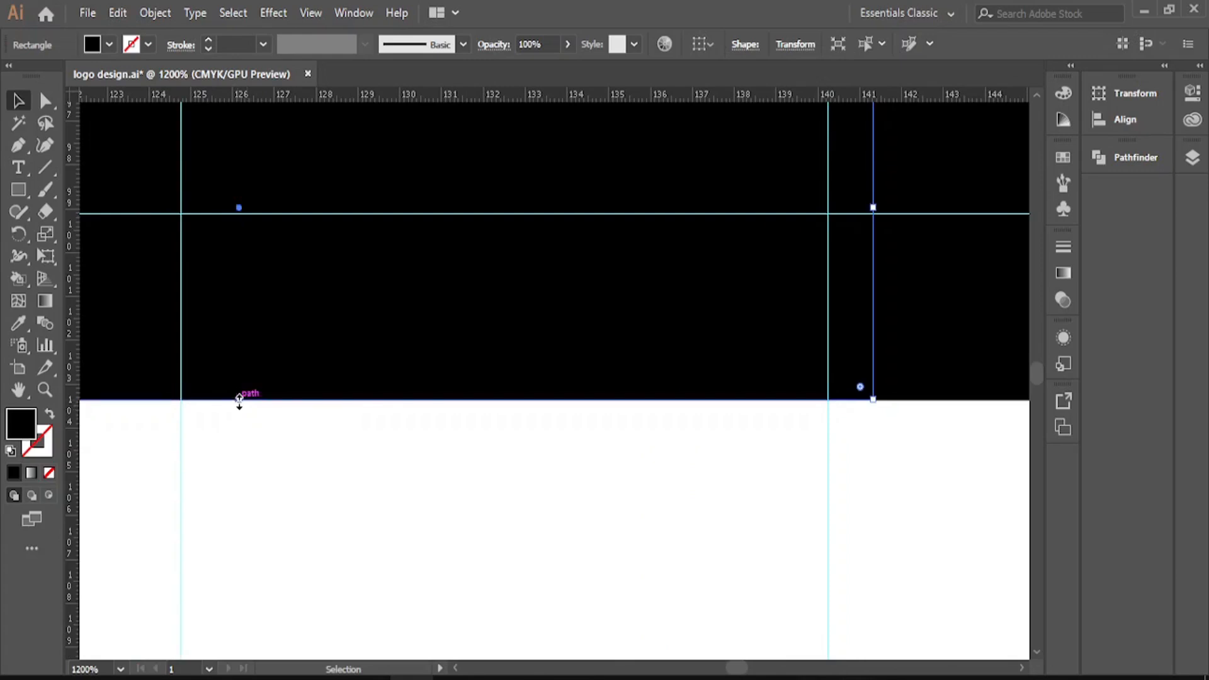
left_click_drag(292, 89, 324, 401)
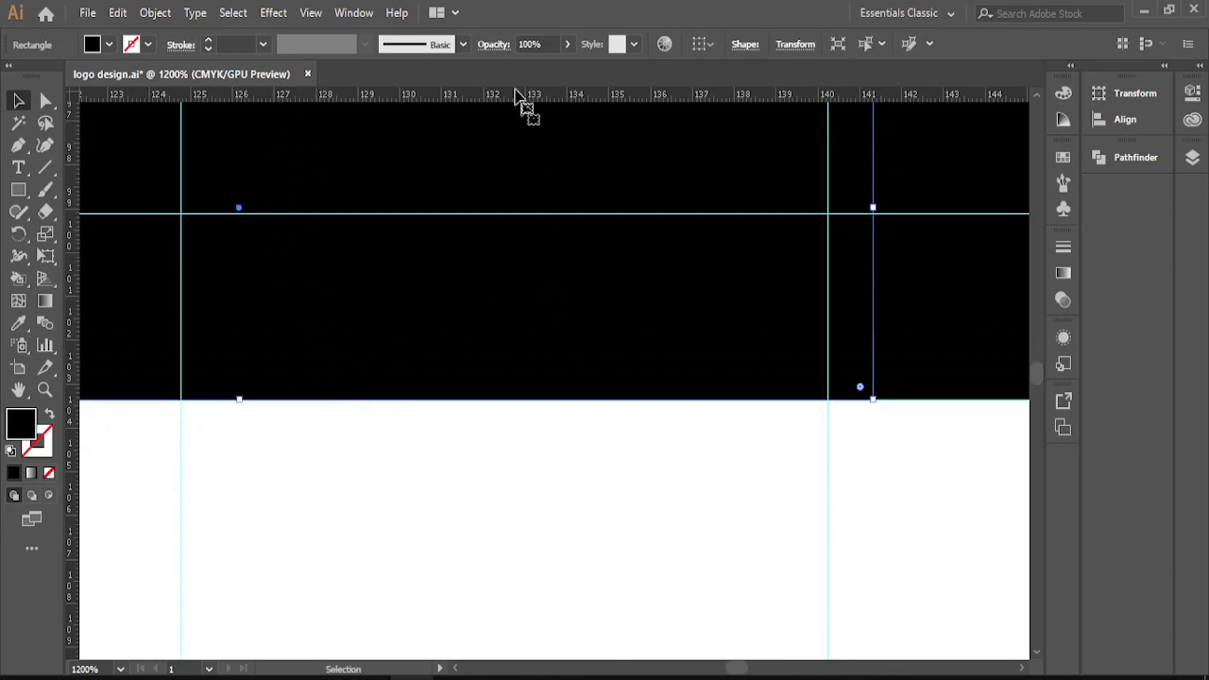
Step: Move the A slightly further left and group the B with its three extension rectangles
key("ctrl+0")
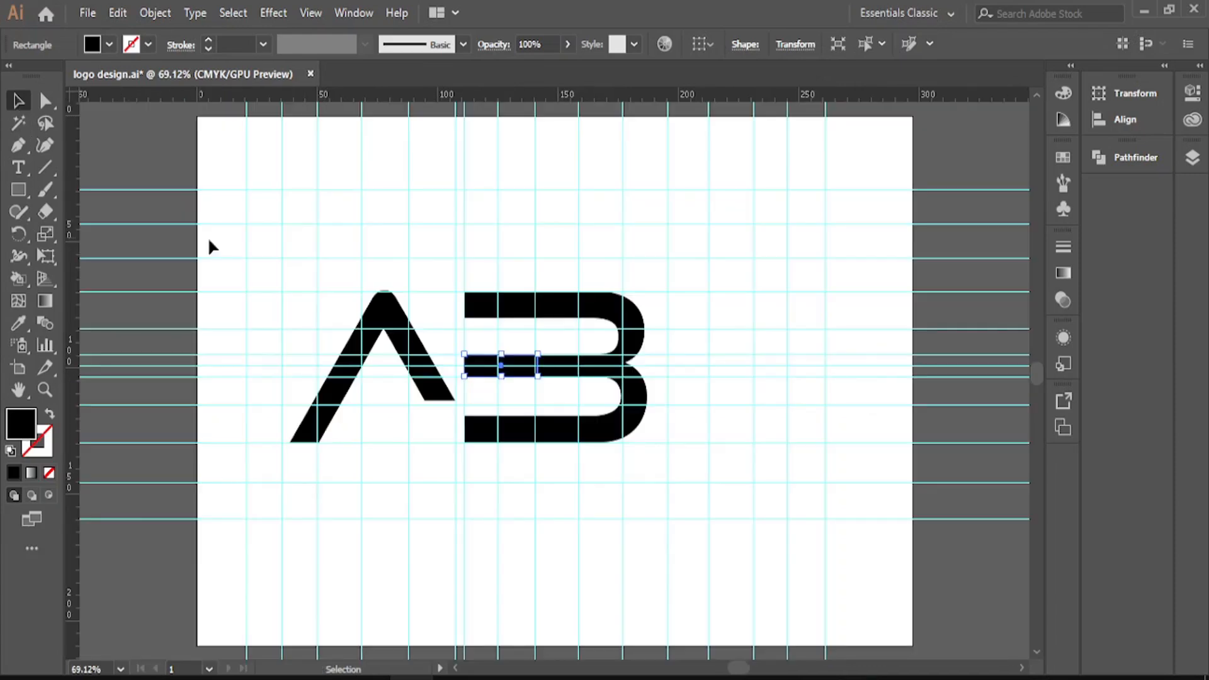
left_click(290, 251)
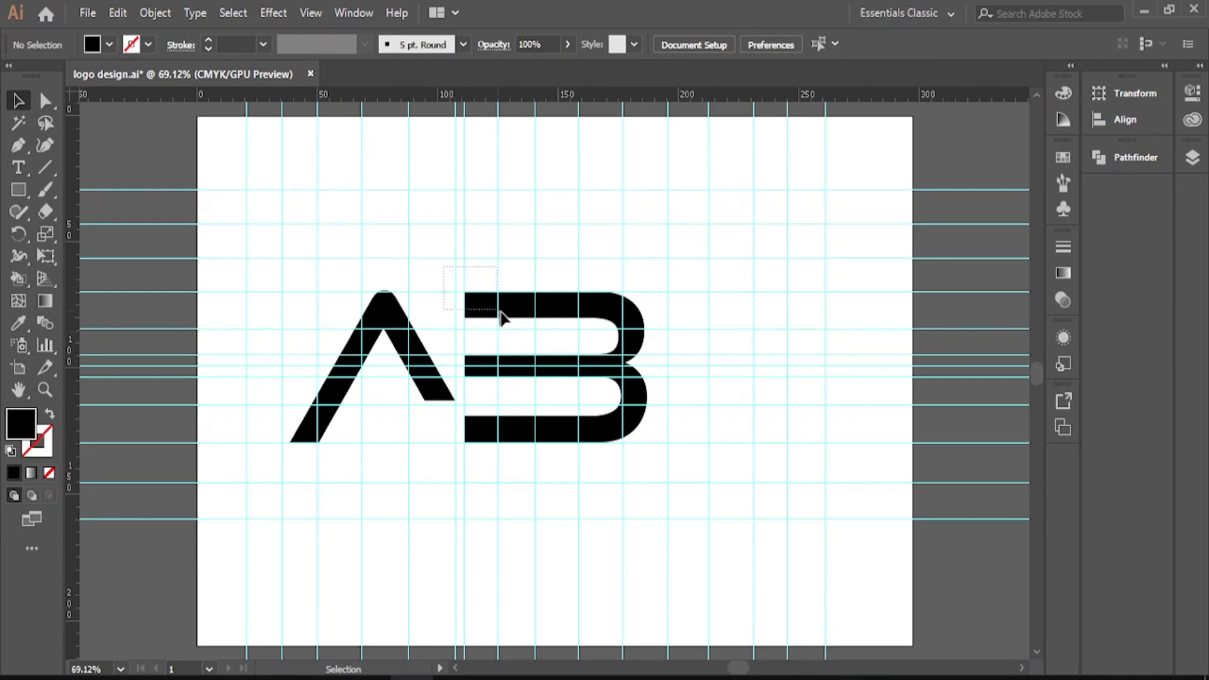
left_click_drag(386, 318, 364, 318)
left_click_drag(445, 275, 681, 480)
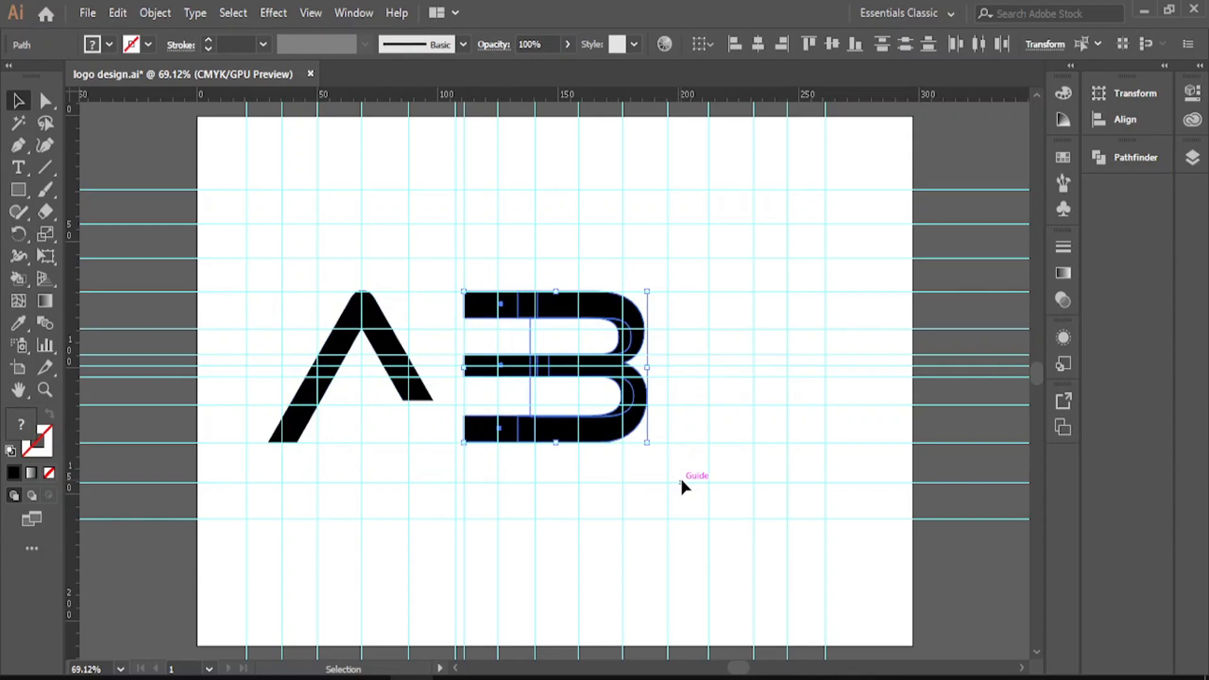
key("ctrl+g")
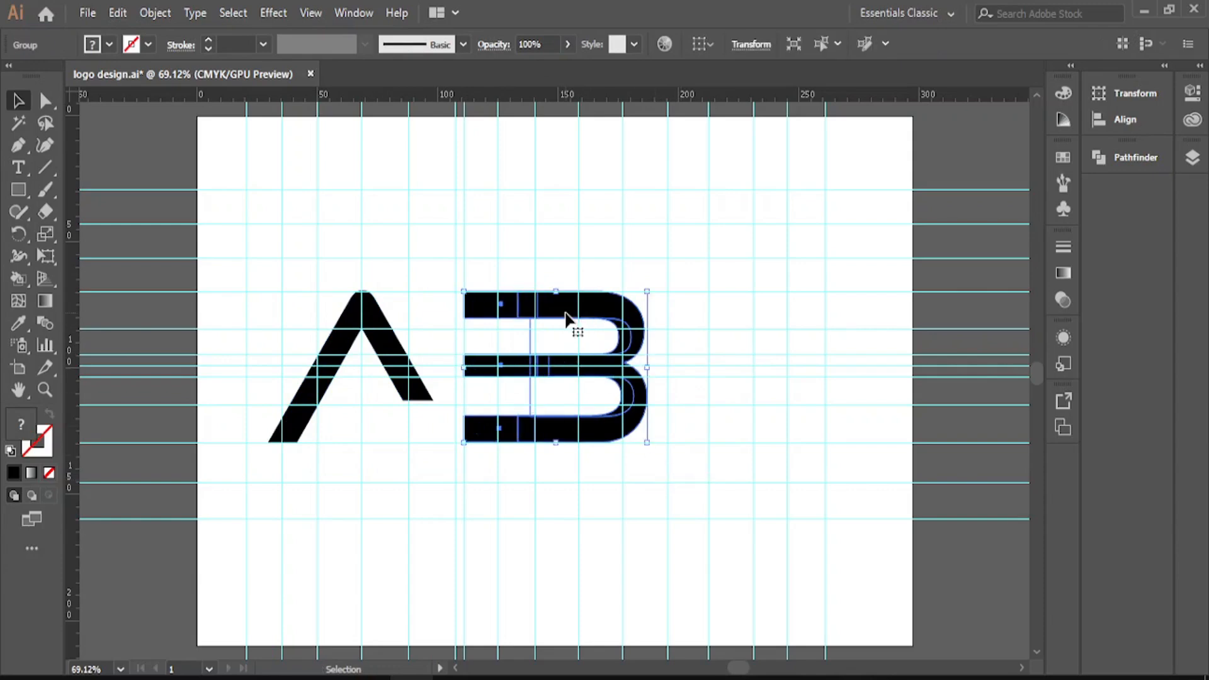
left_click_drag(569, 324, 611, 334)
key("ctrl+z")
right_click(546, 304)
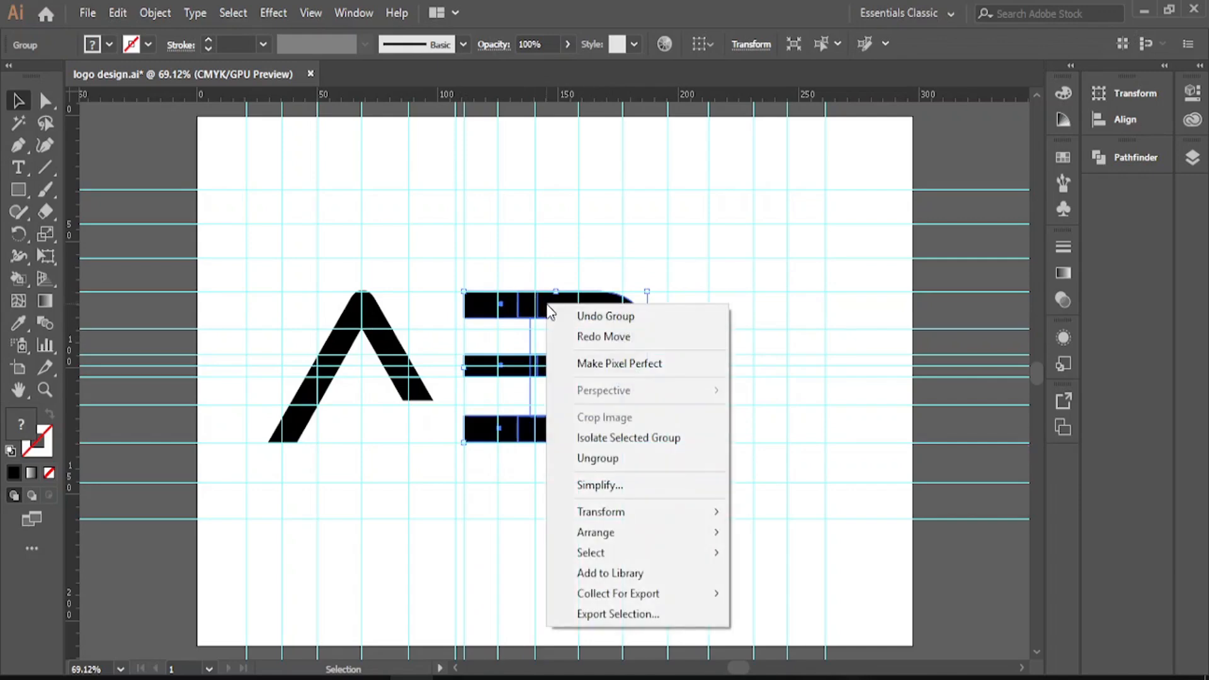
left_click(535, 262)
left_click(535, 262)
Step: Move the grouped B about 48 mm left so its arms overlap the A and its top arm starts near the A's apex
left_click(561, 305)
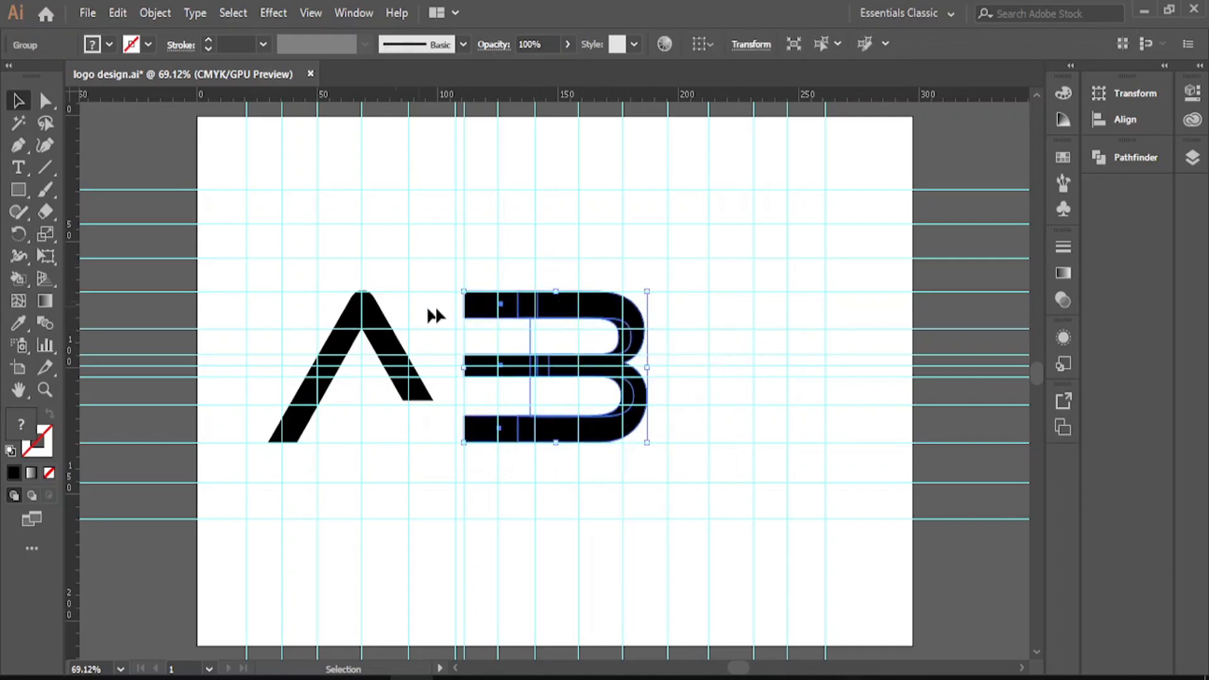
left_click_drag(476, 312, 347, 290)
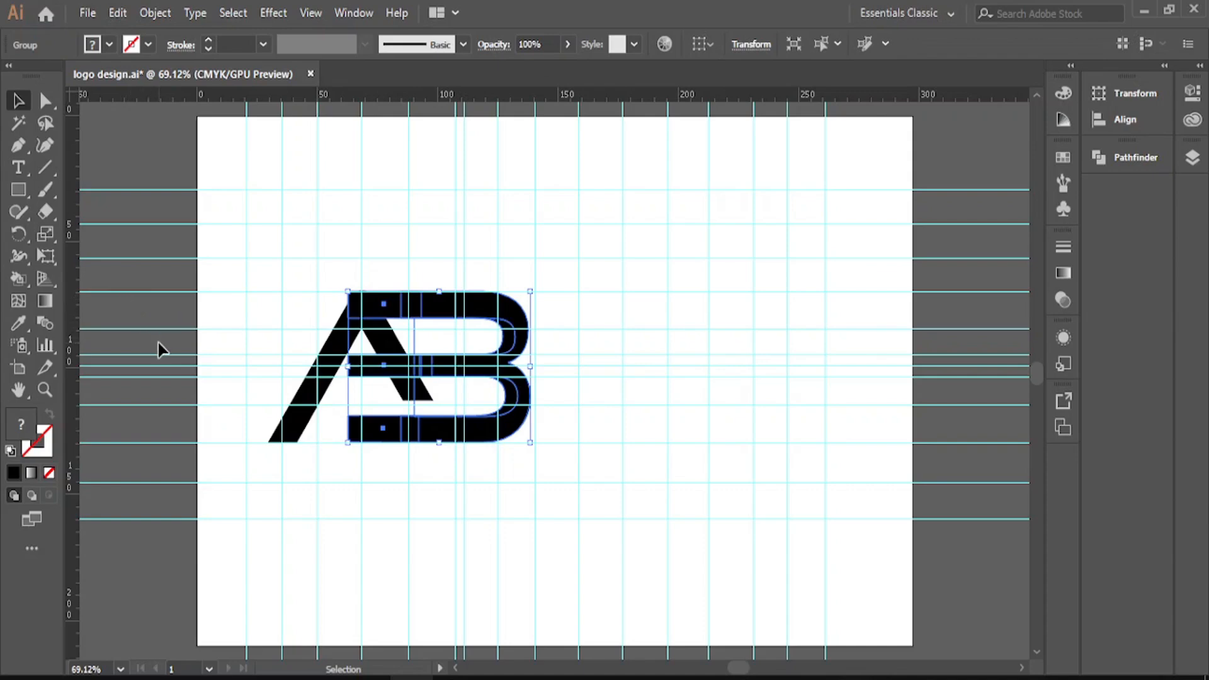
key("ctrl+space")
left_click(423, 326)
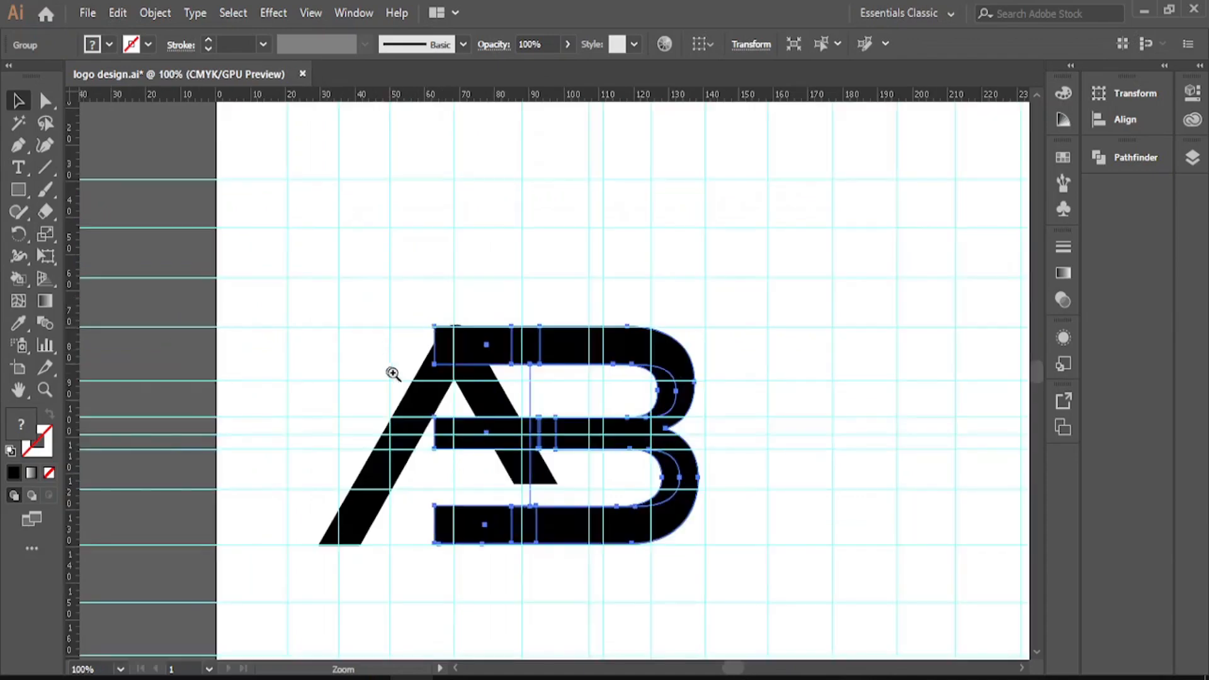
left_click(513, 440)
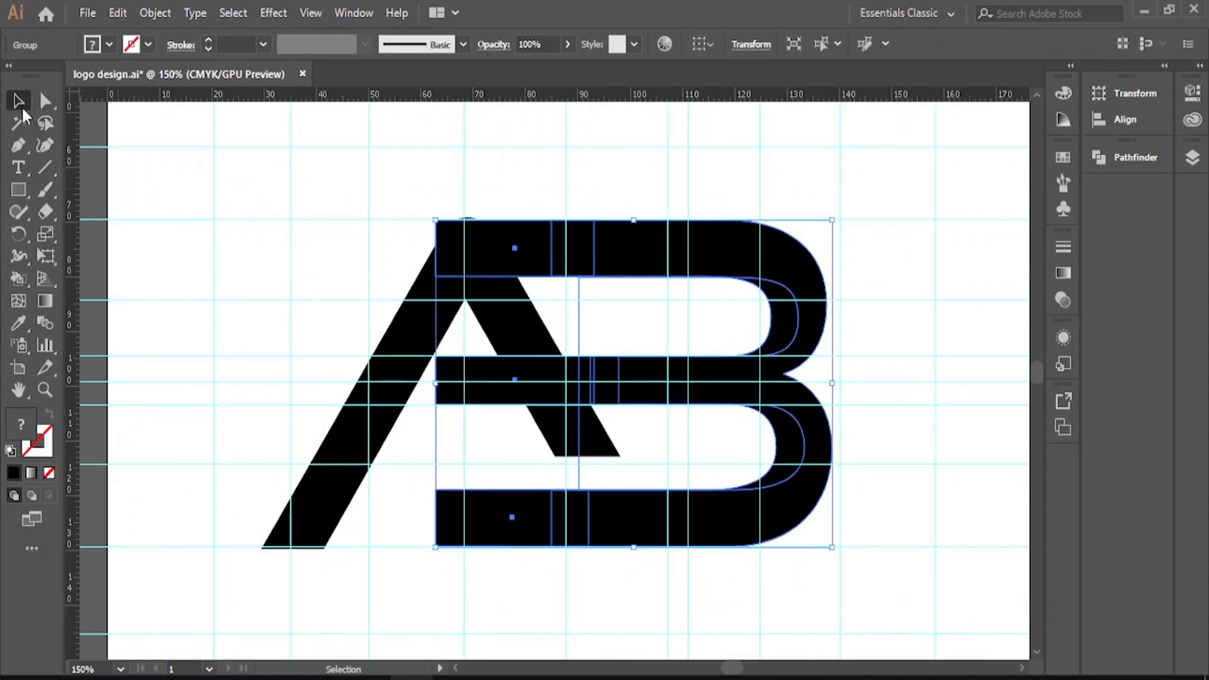
left_click(200, 196)
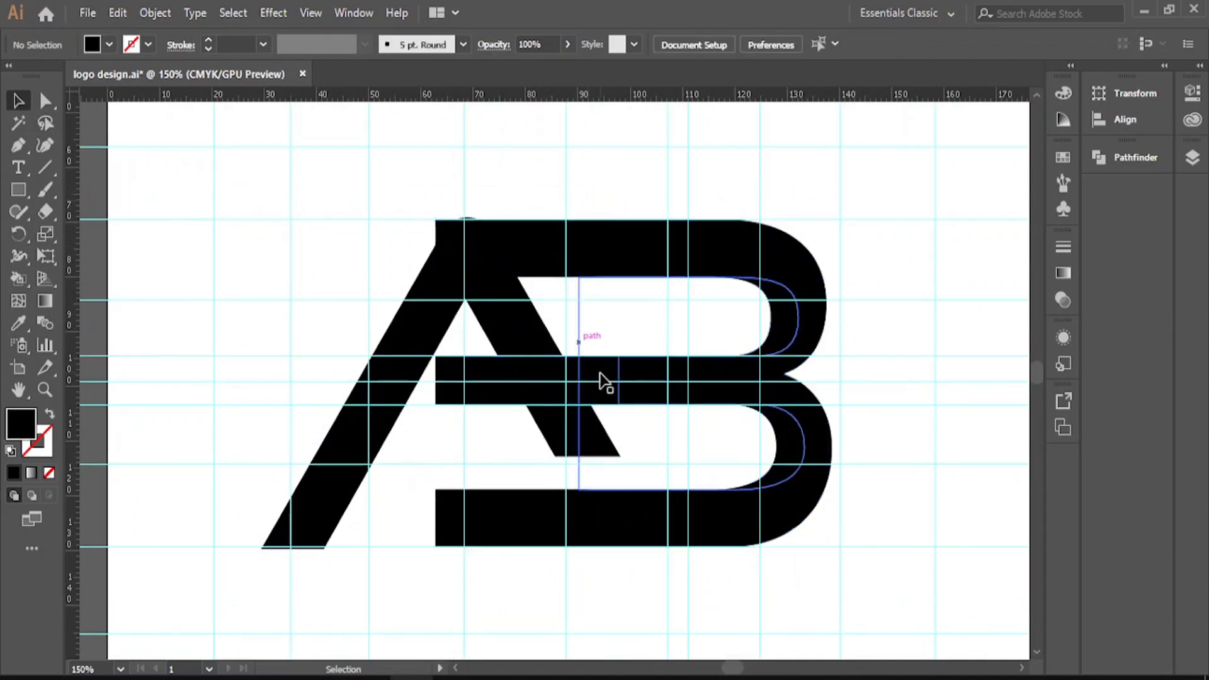
Step: Nudge the A up slightly so the foot of its long leg sits on the same horizontal guide as the B's base
left_click(533, 323)
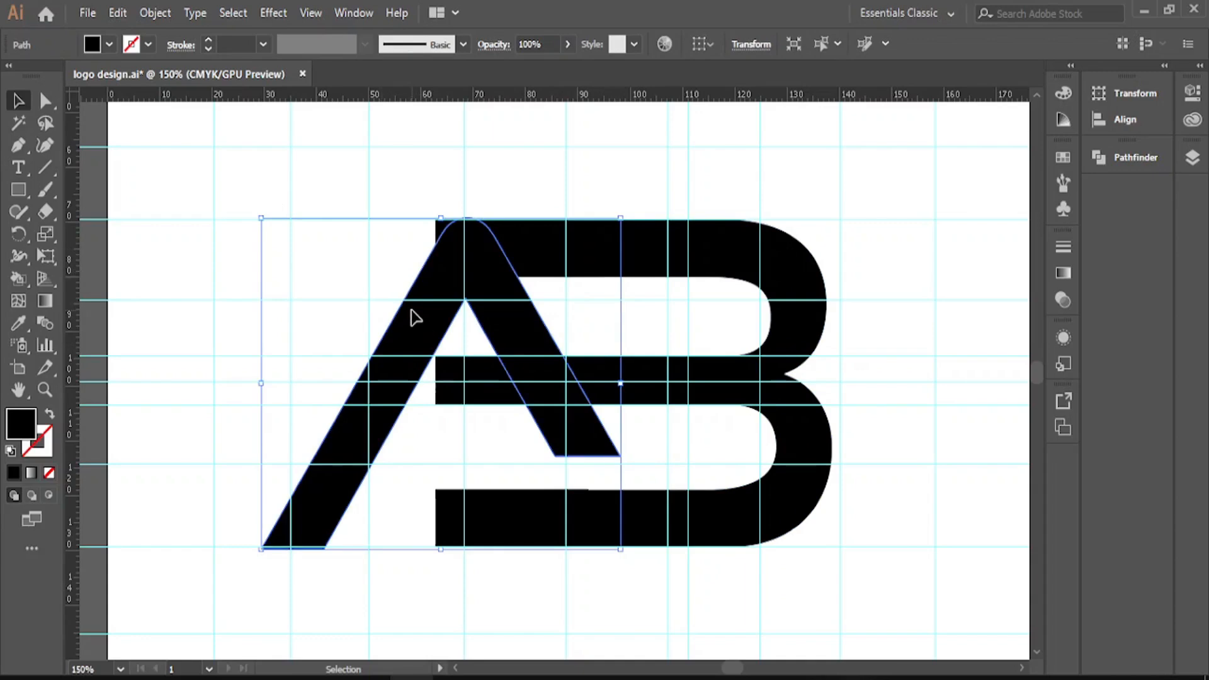
left_click_drag(410, 309, 410, 305)
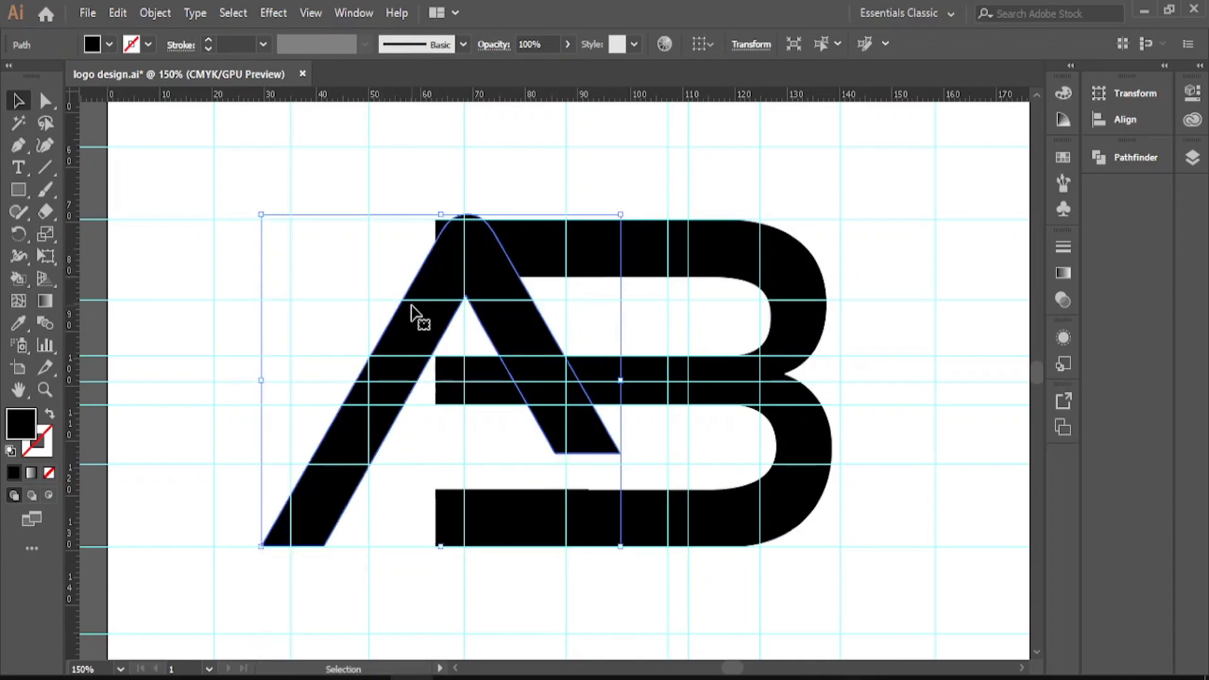
left_click(687, 451)
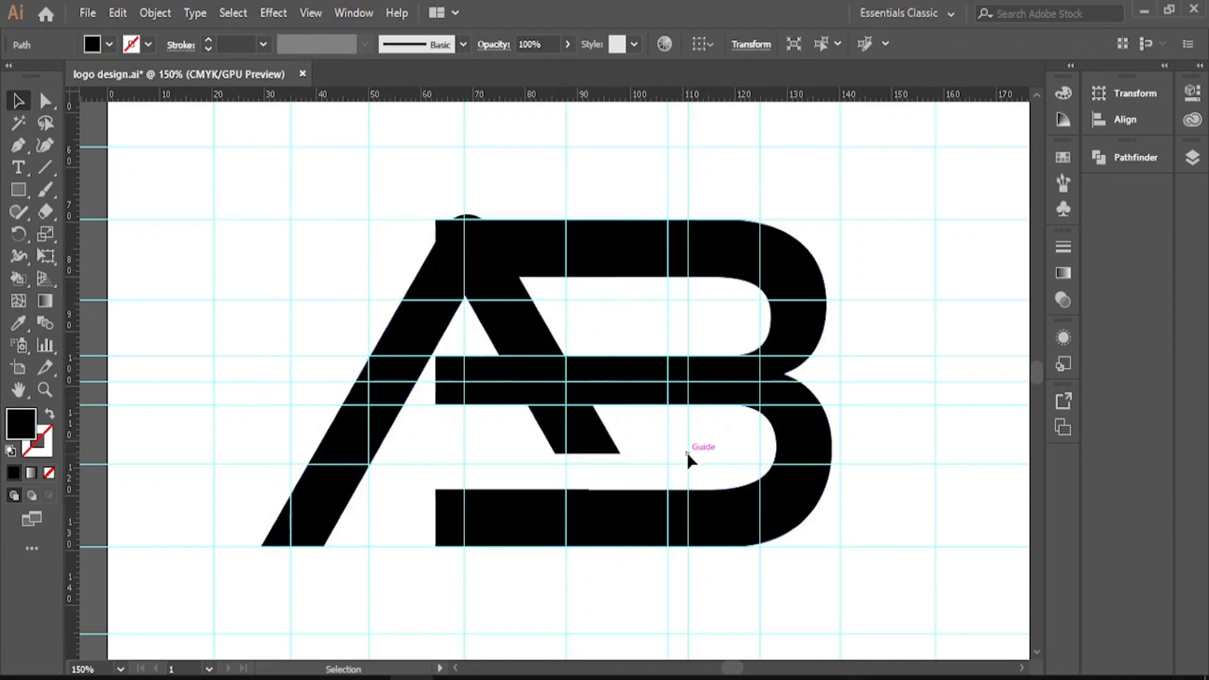
Step: Set the fill colour to white with nothing selected
double_click(17, 435)
left_click_drag(375, 277, 367, 227)
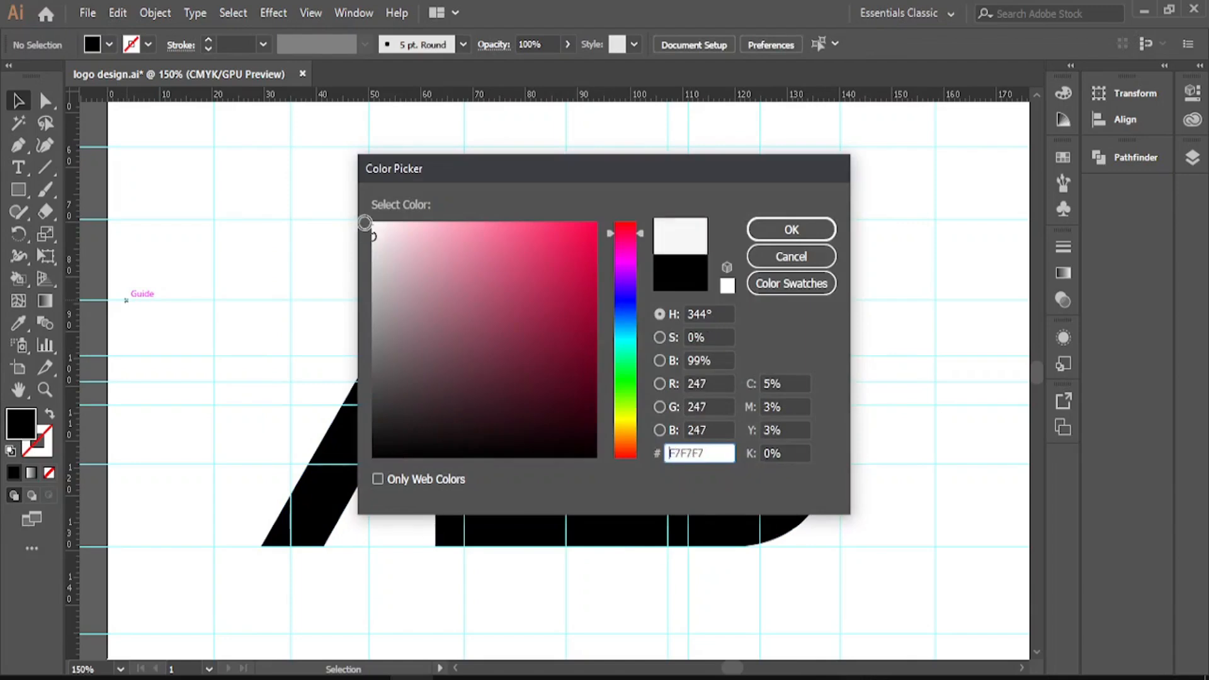
left_click(772, 232)
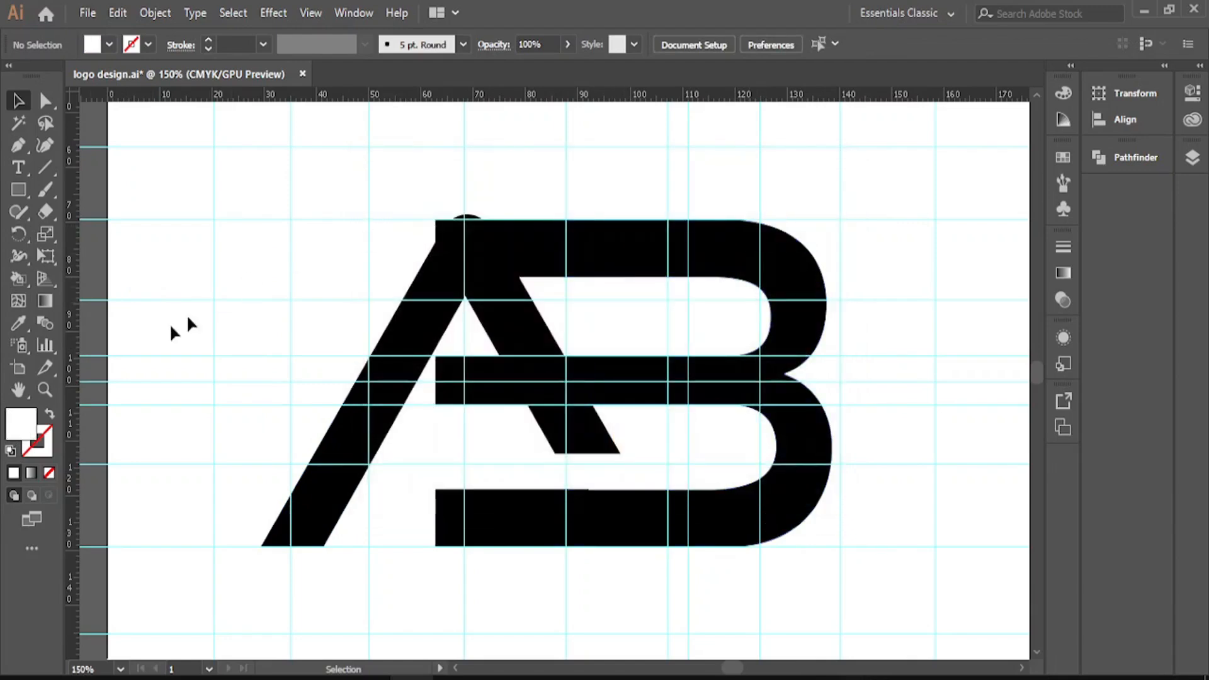
left_click(19, 143)
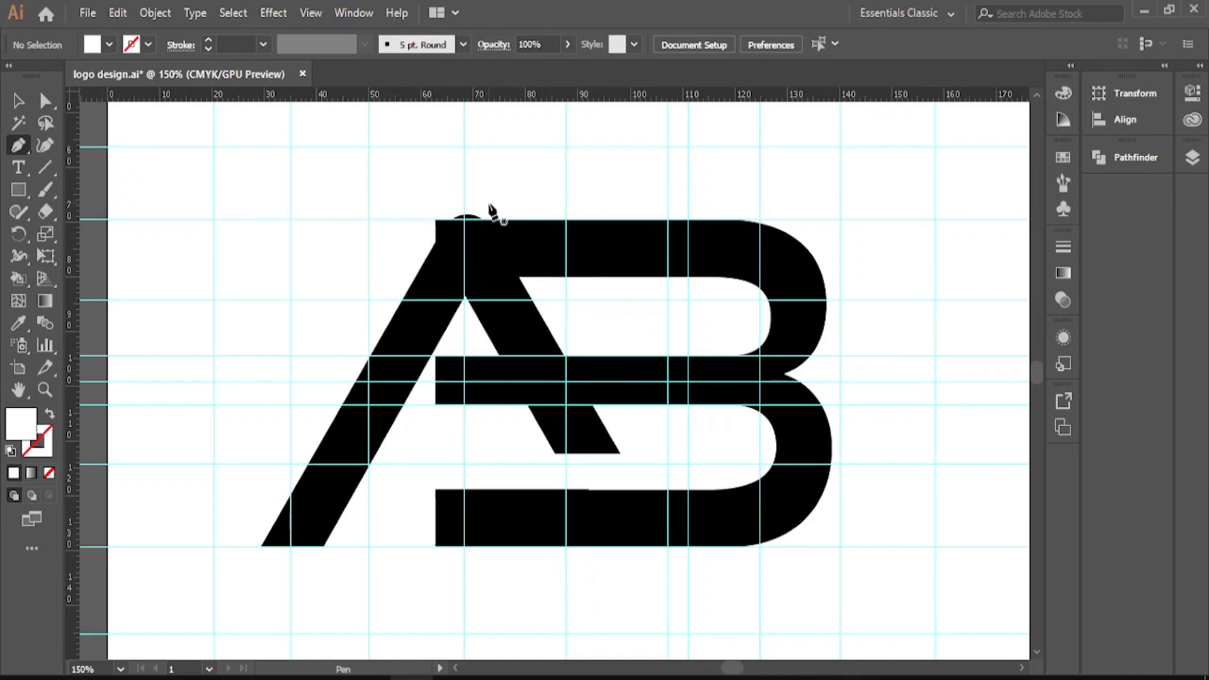
left_click(18, 100)
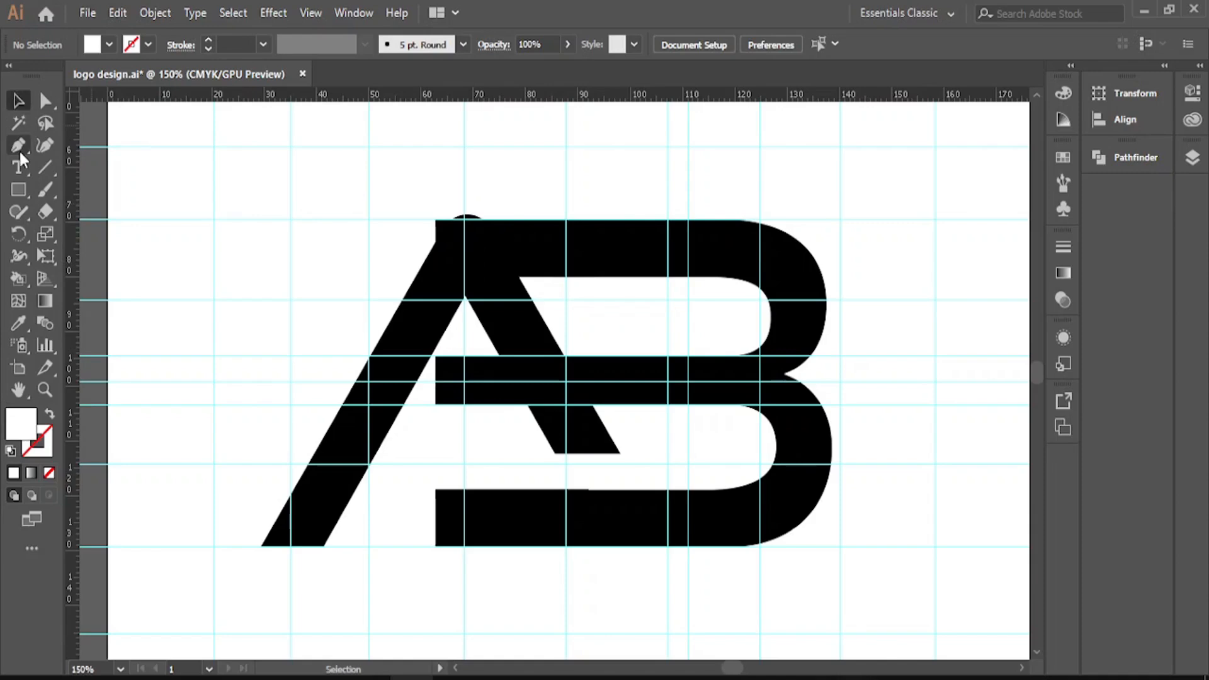
Step: Set the fill colour to black (000000) and draw a vertical Pen line about 60 mm long to the right of the B
left_click(19, 148)
double_click(21, 424)
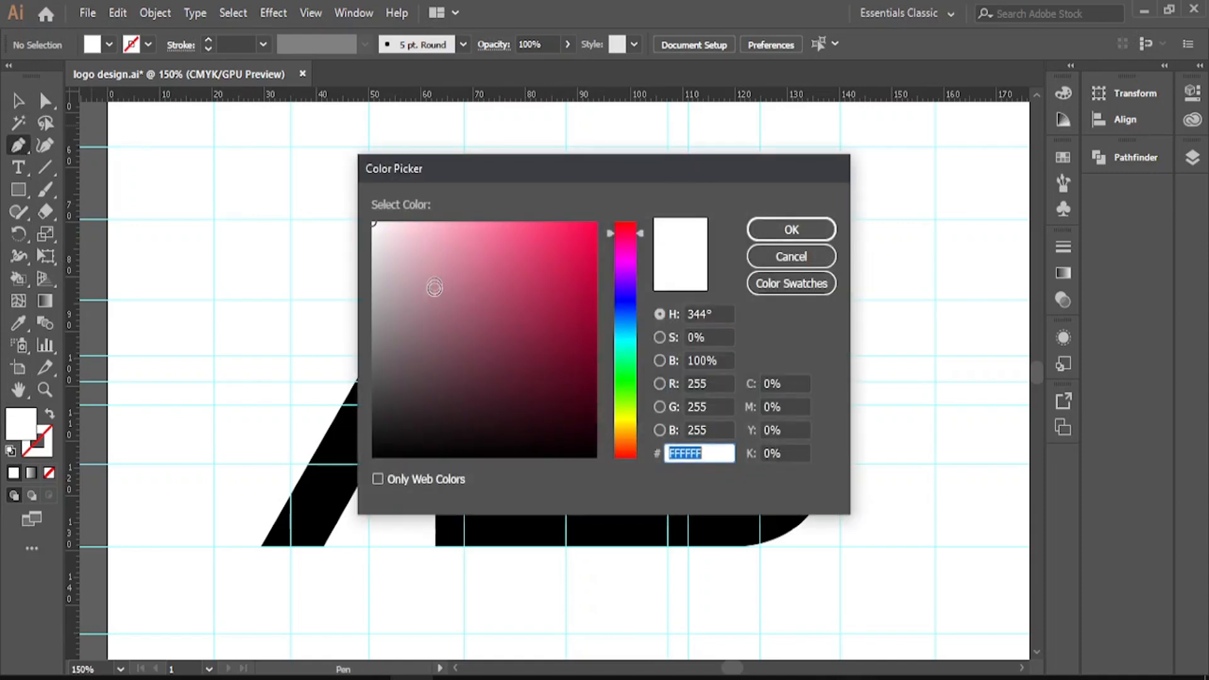
left_click(589, 456)
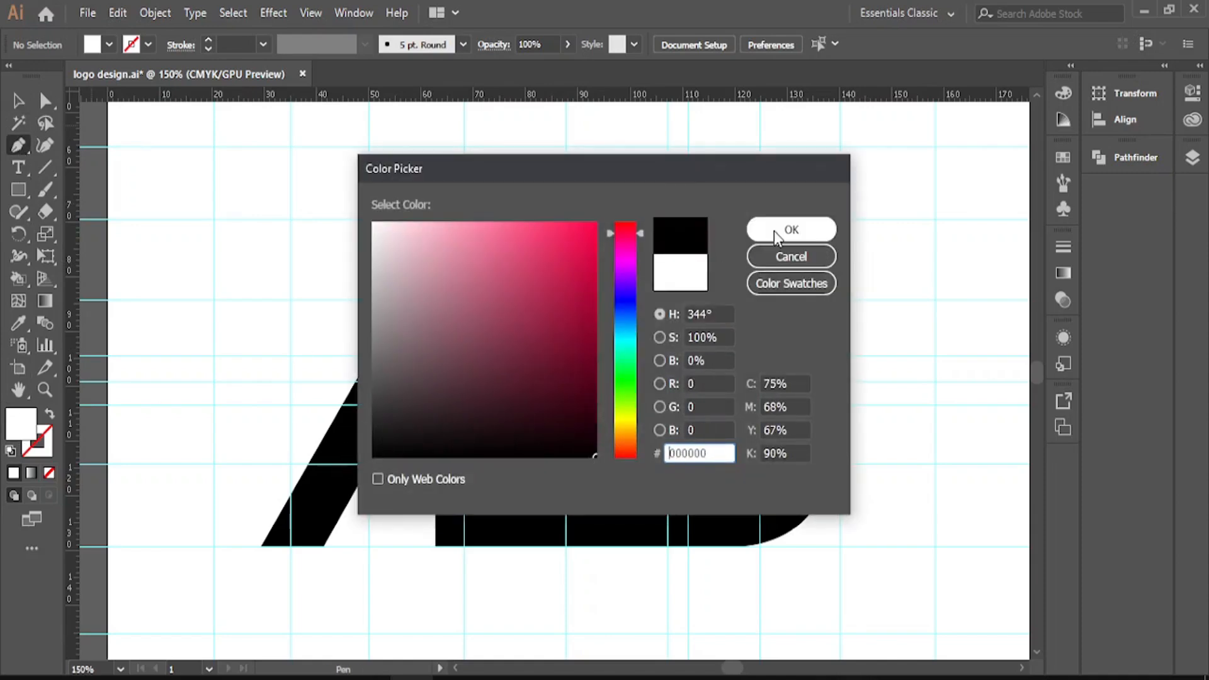
left_click(812, 230)
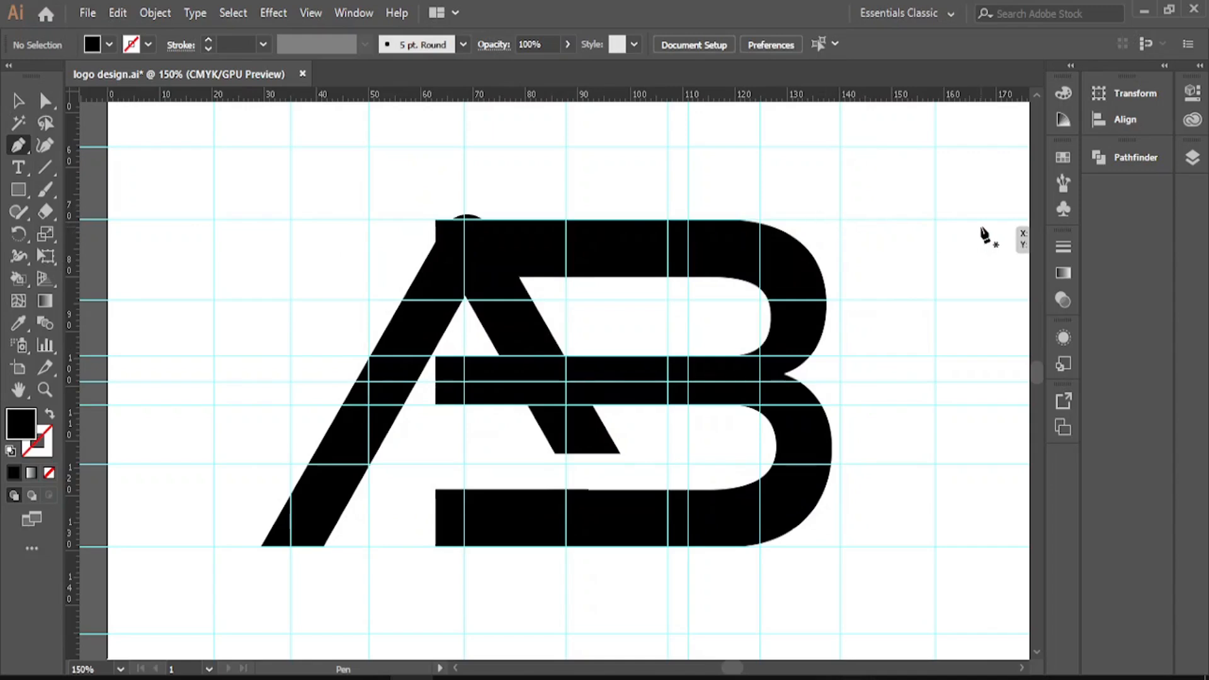
left_click(986, 221)
left_click(985, 539, "shift")
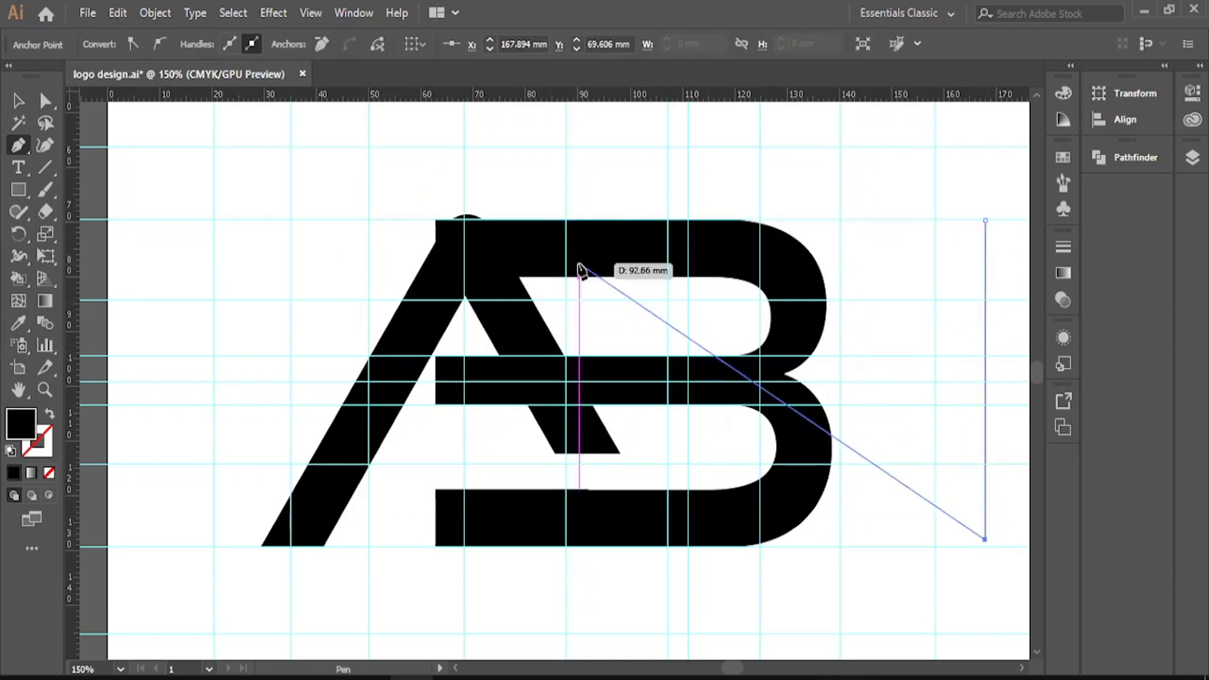
key("v")
key("ctrl+a")
left_click(984, 234)
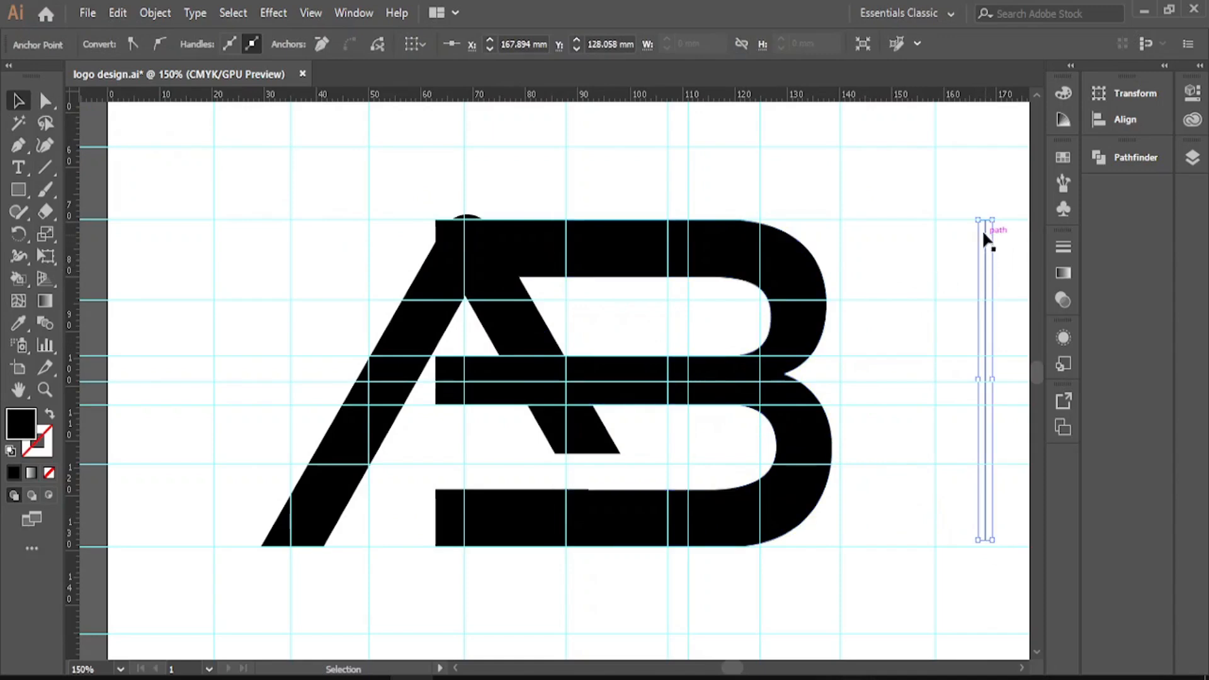
Step: Move the line across the B's arms beside the A's short leg and rotate it about 30° from vertical to follow that leg
left_click_drag(971, 210, 574, 323)
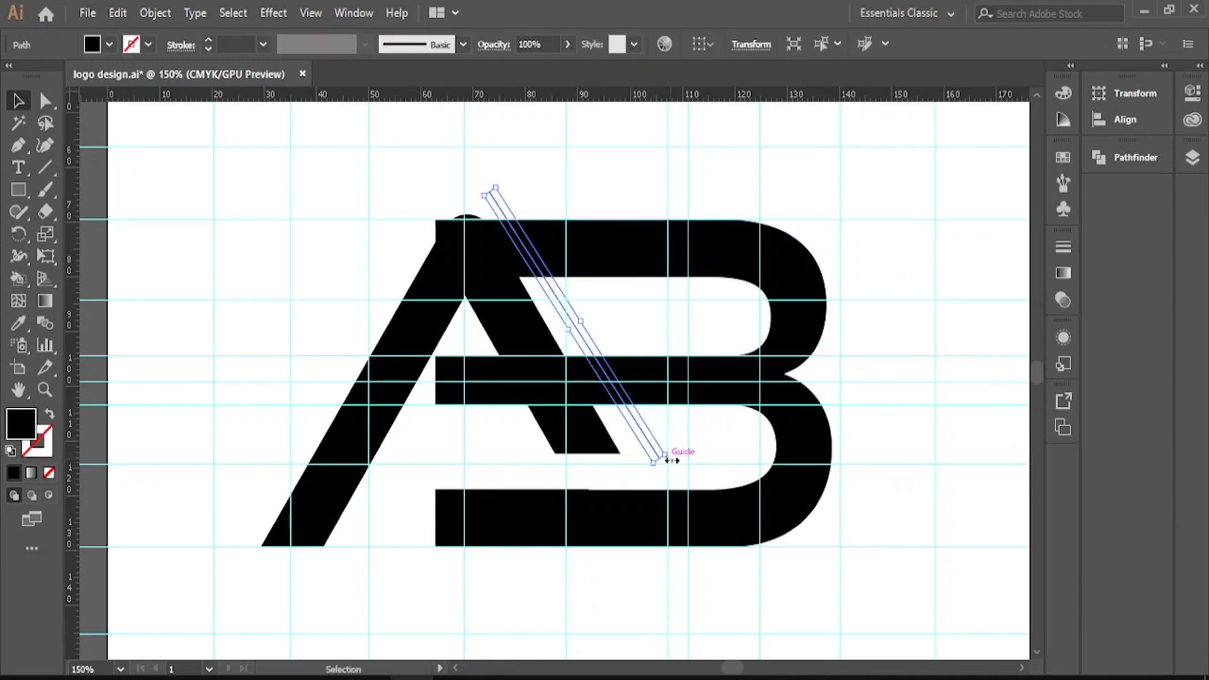
left_click_drag(672, 462, 665, 470)
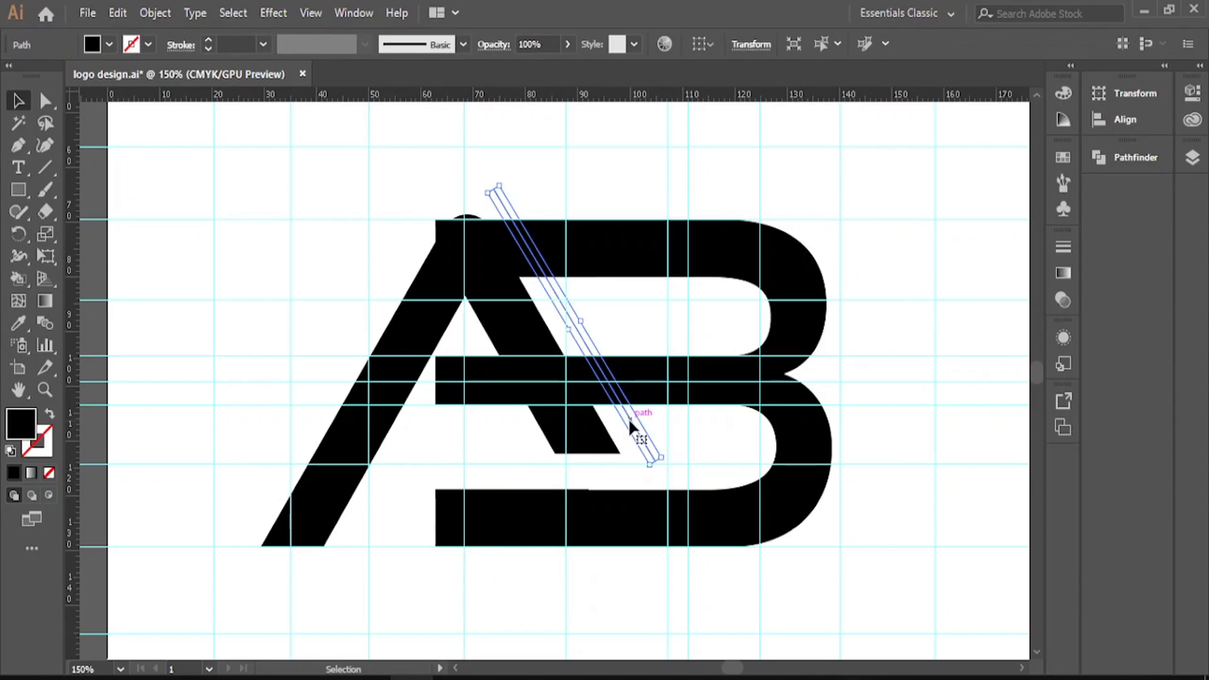
left_click_drag(628, 417, 620, 413)
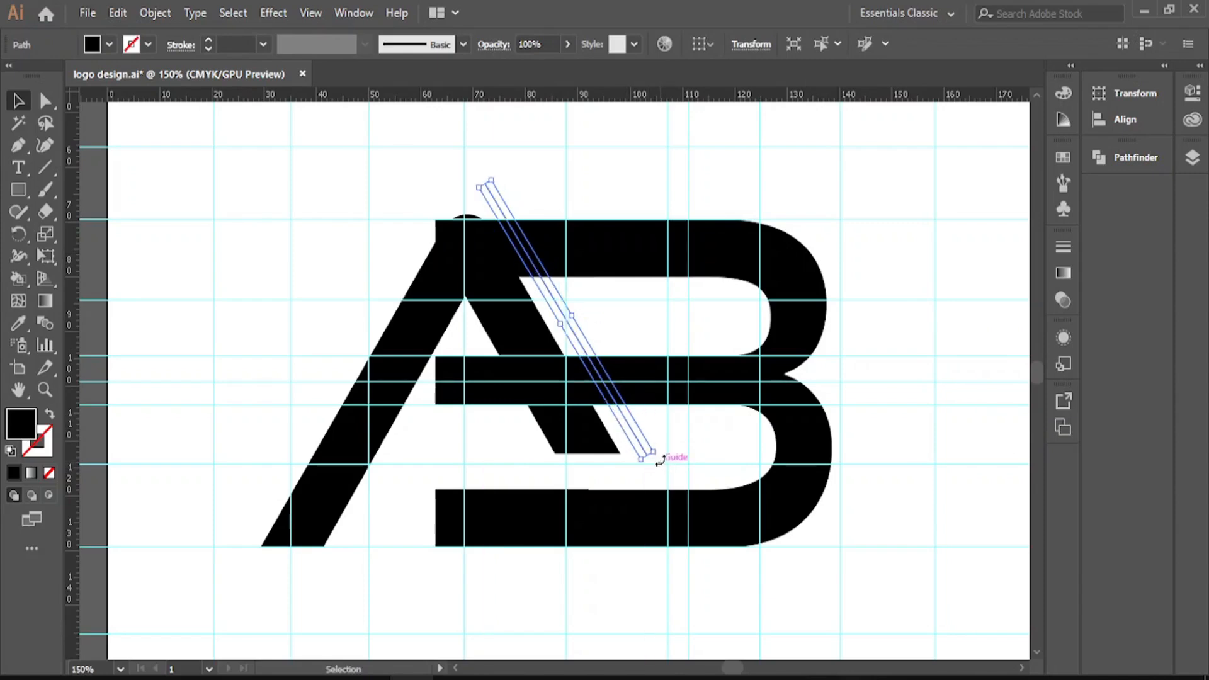
left_click_drag(659, 461, 661, 467)
mouse_move(628, 425)
left_mouse_down()
mouse_move(636, 431)
mouse_move(628, 423)
left_mouse_up()
left_click_drag(632, 417, 634, 418)
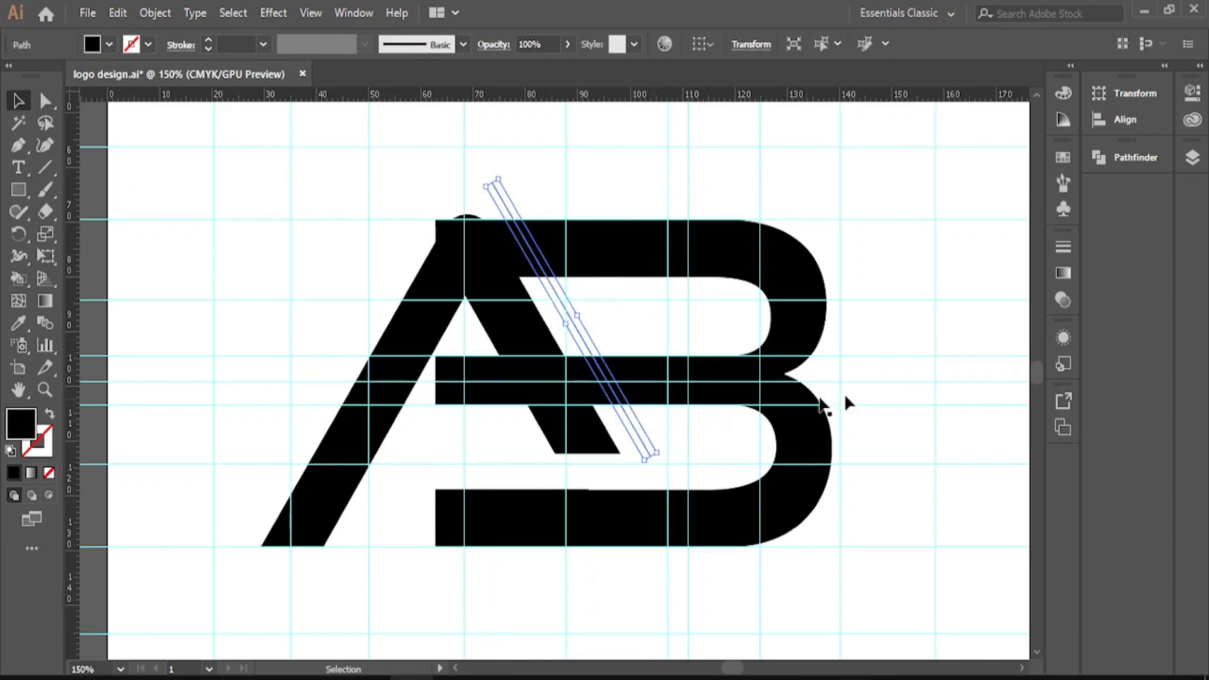
left_click(875, 392)
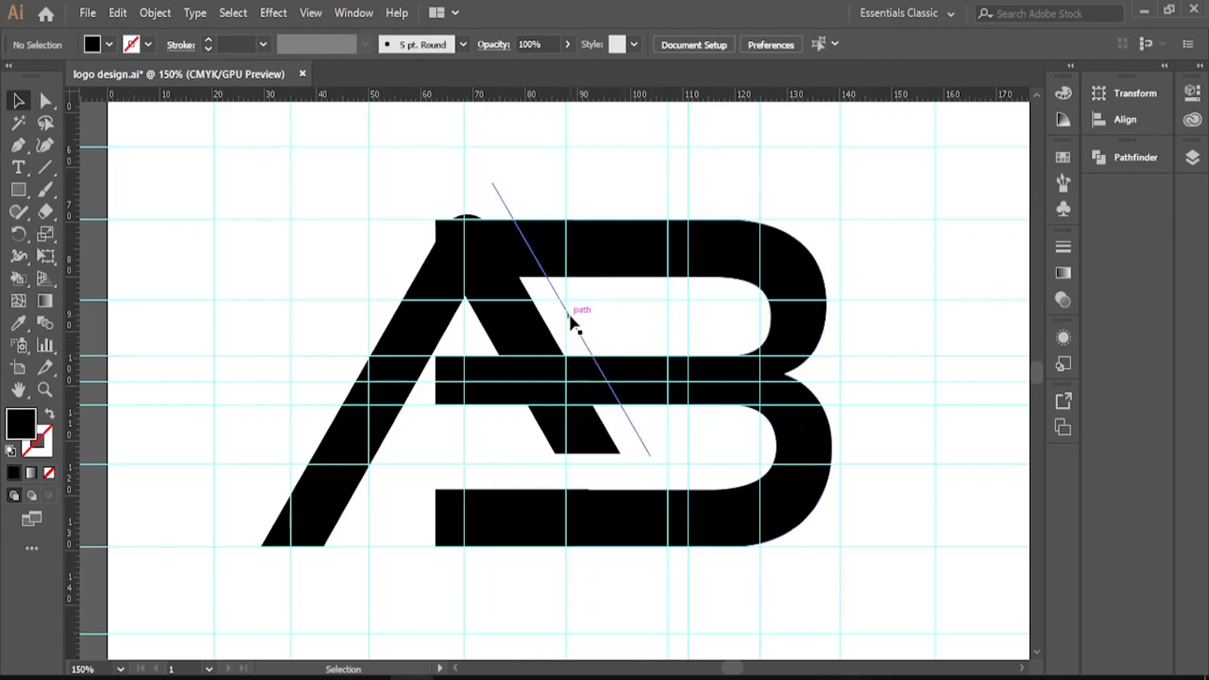
Step: Fine-tune the diagonal line's rotation to match the outer edge of the A's short leg
left_click(551, 281)
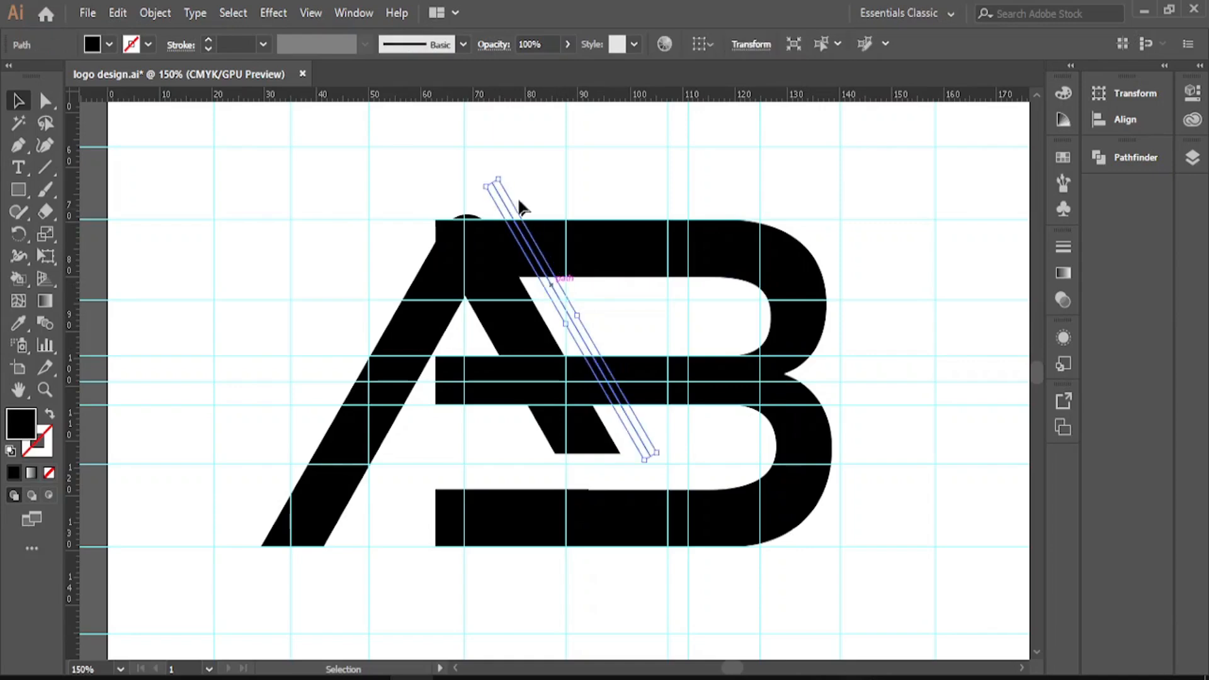
left_click(463, 159)
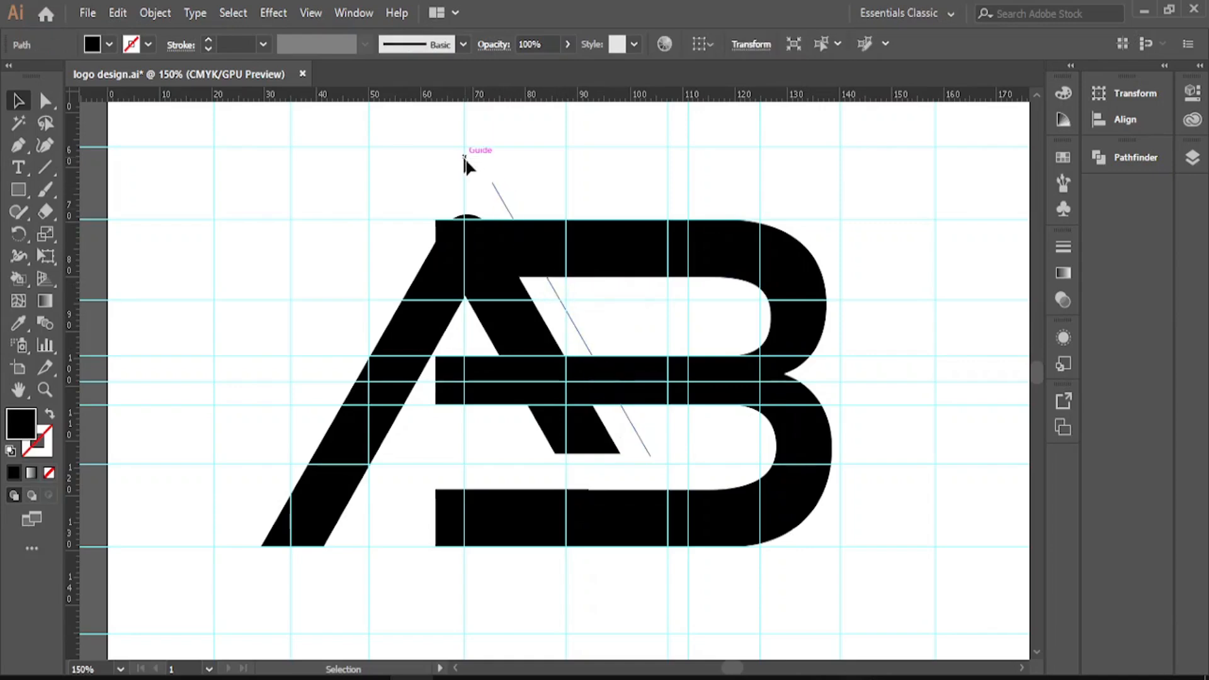
left_click(580, 334)
left_click_drag(658, 454, 677, 477)
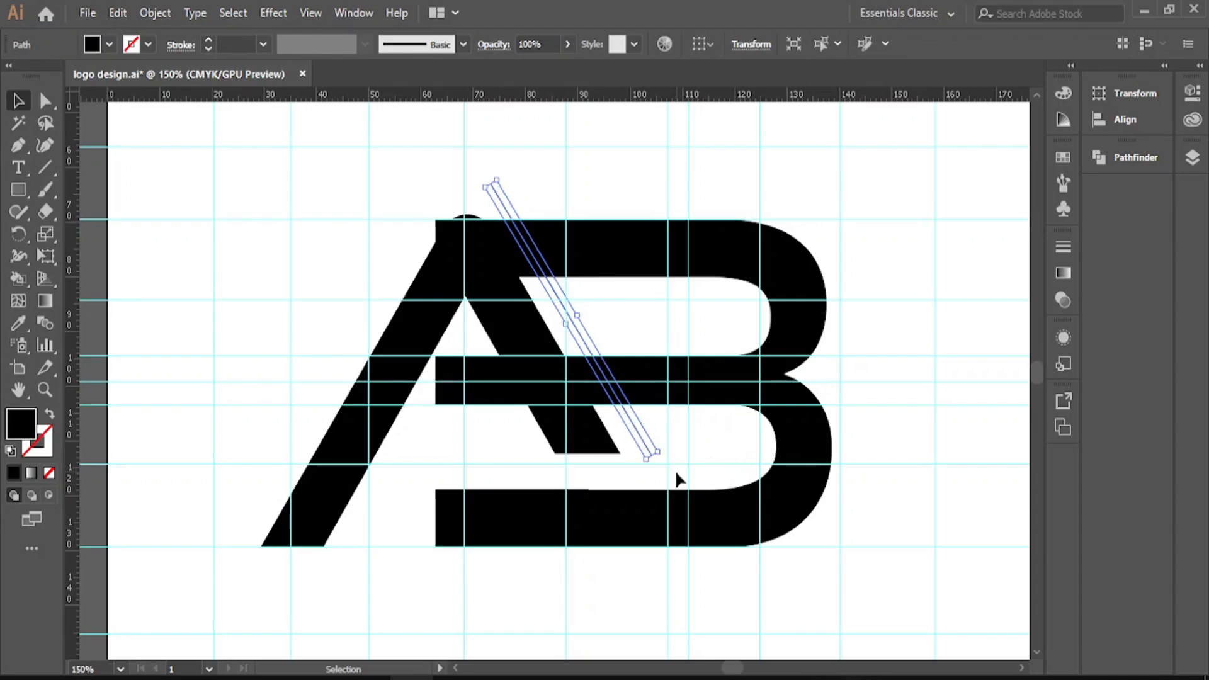
left_click(869, 461)
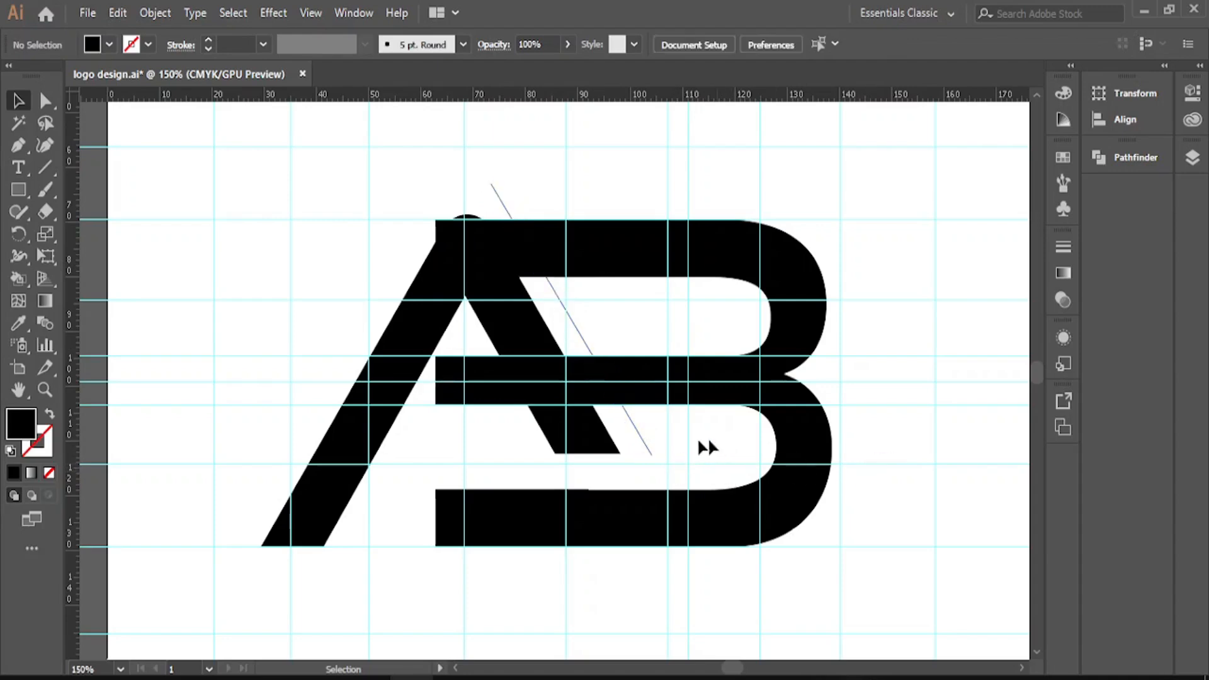
left_click_drag(638, 428, 669, 460)
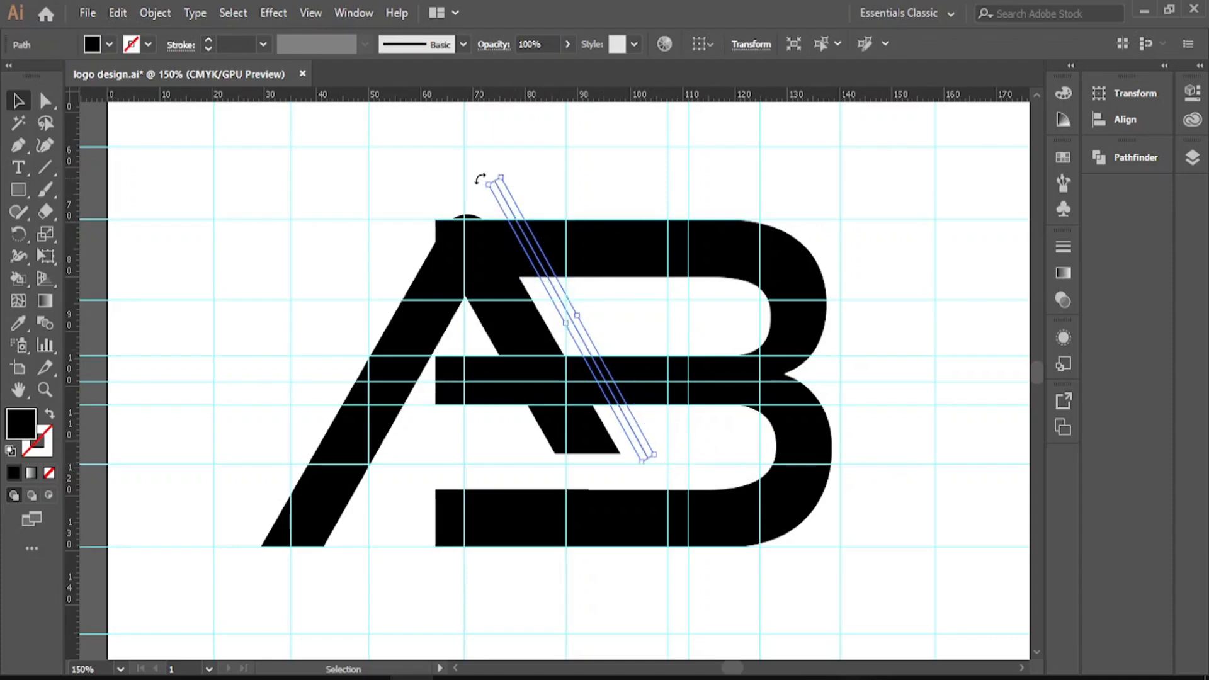
left_click_drag(480, 179, 474, 176)
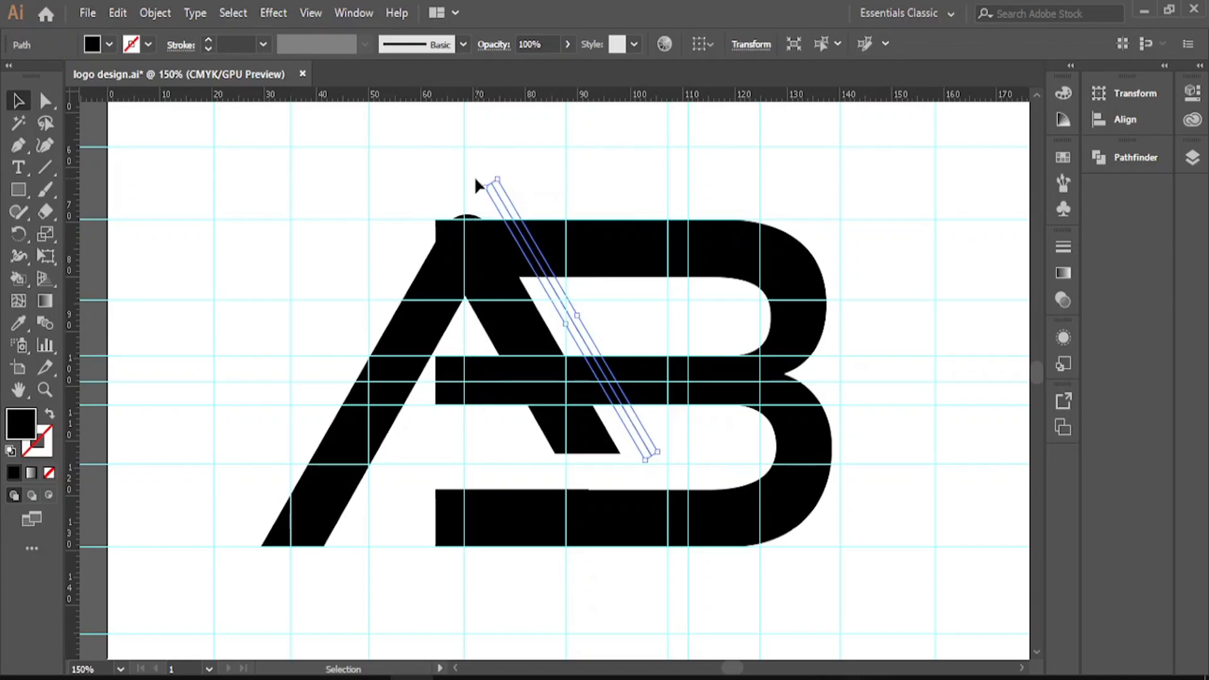
left_click(527, 183)
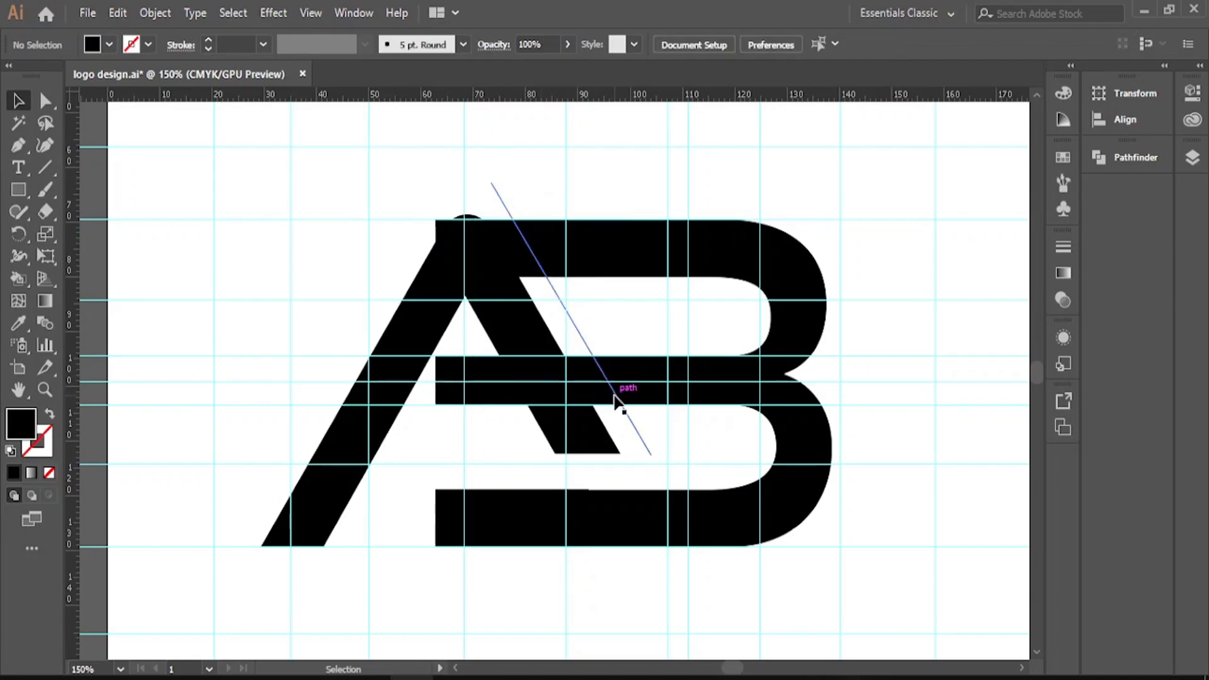
Step: Try moving the A about 43 mm left, clear of the B, and undo the move
left_click_drag(418, 334, 194, 324)
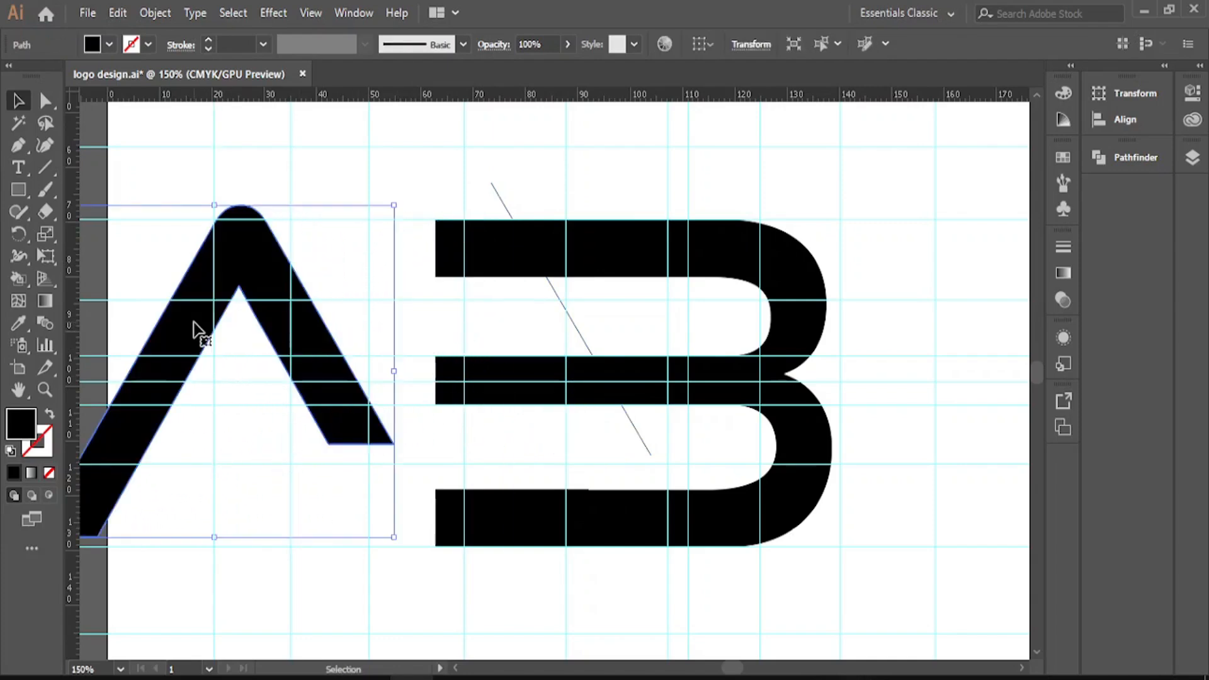
key("ctrl+z")
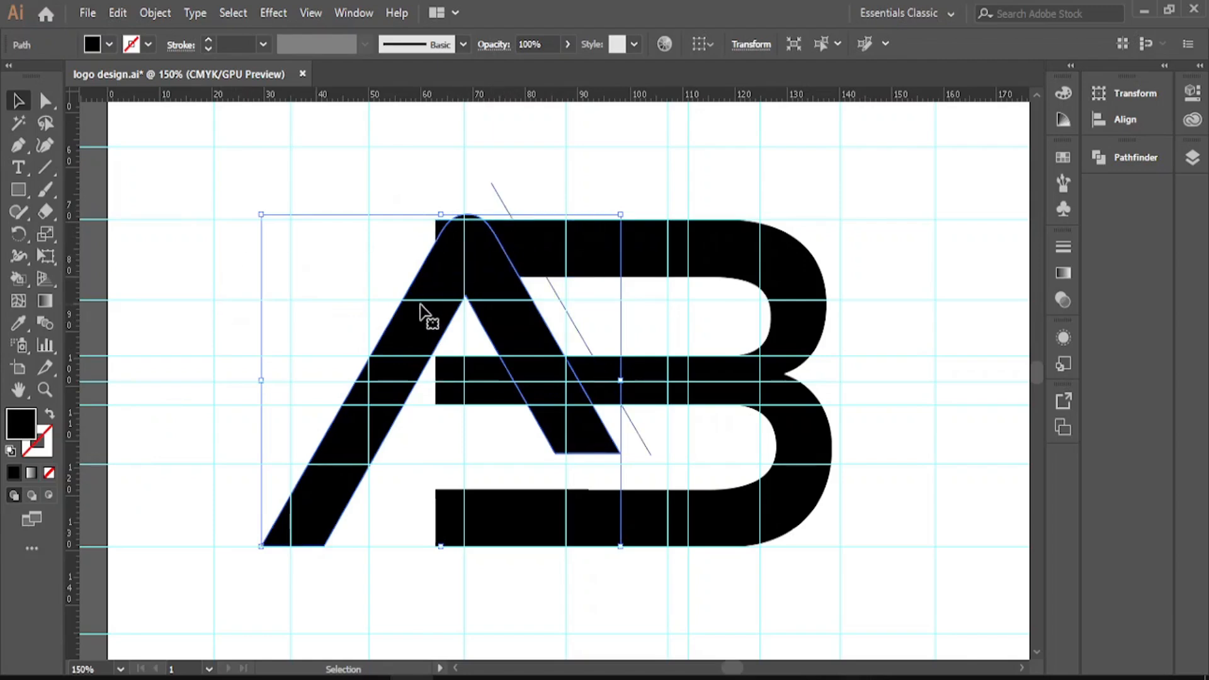
Step: Readjust the diagonal line's tilt in small rotations until it runs parallel to the A's short leg across the B's arms
left_click(501, 196)
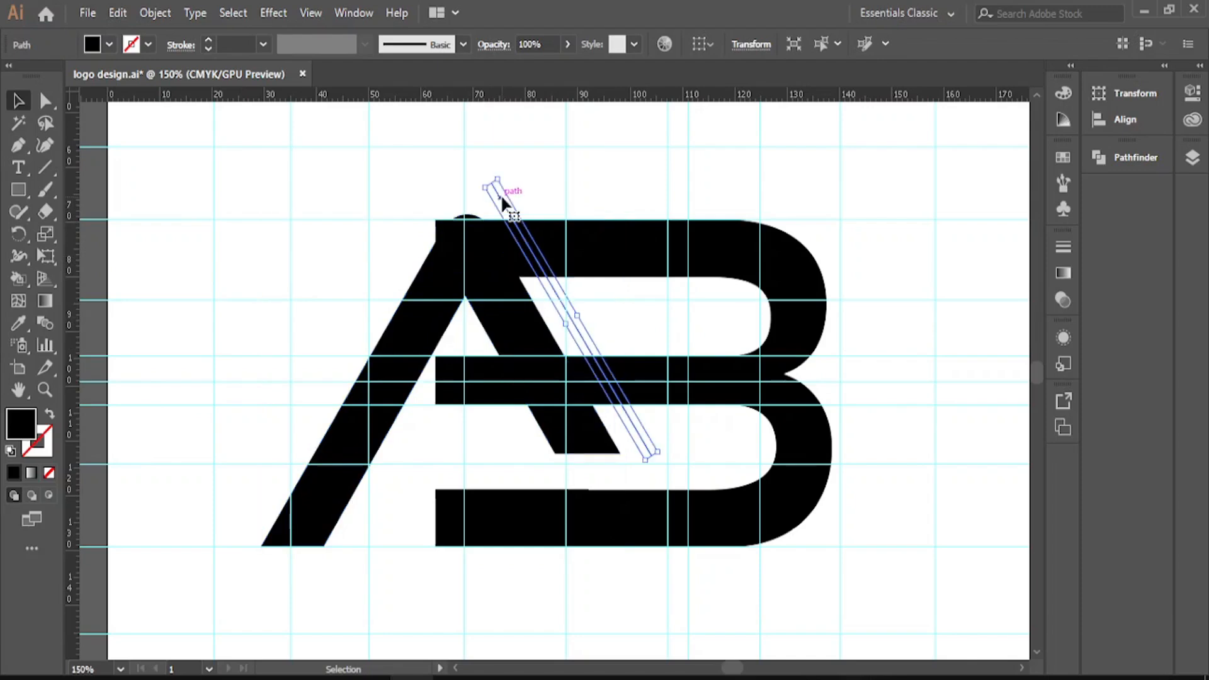
left_click_drag(473, 183, 477, 177)
left_click(433, 308)
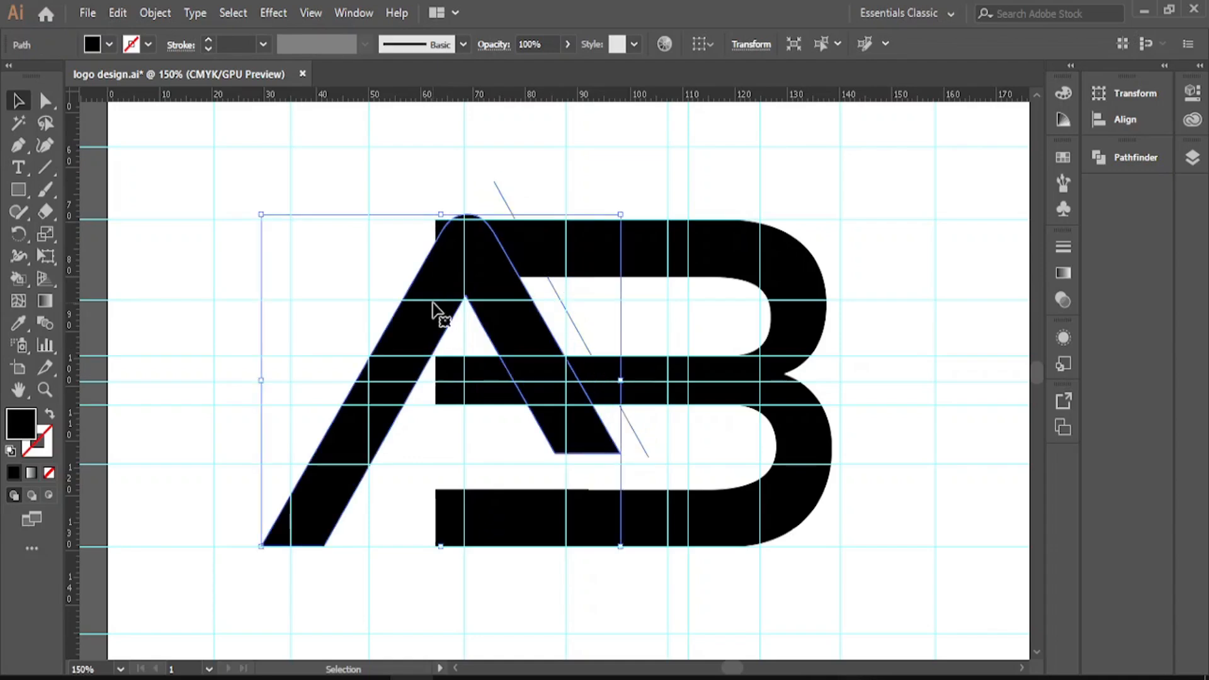
left_click(503, 189)
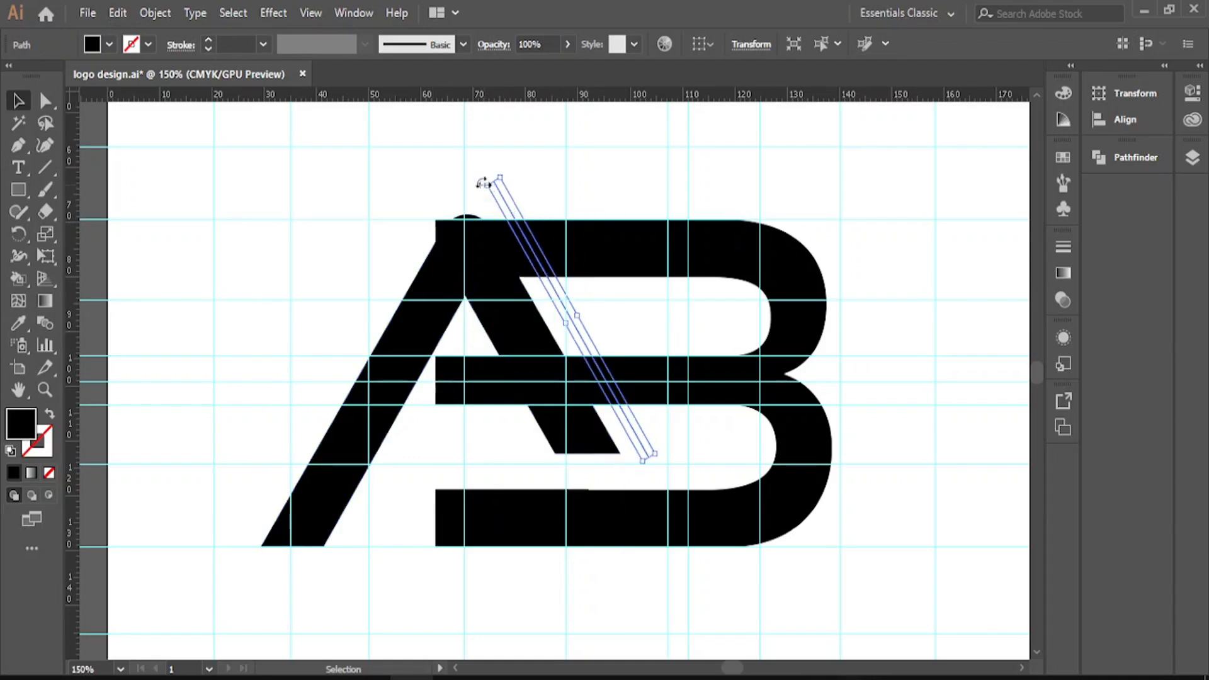
mouse_move(478, 183)
left_mouse_down()
mouse_move(470, 173)
mouse_move(464, 183)
left_mouse_up()
left_click(682, 446)
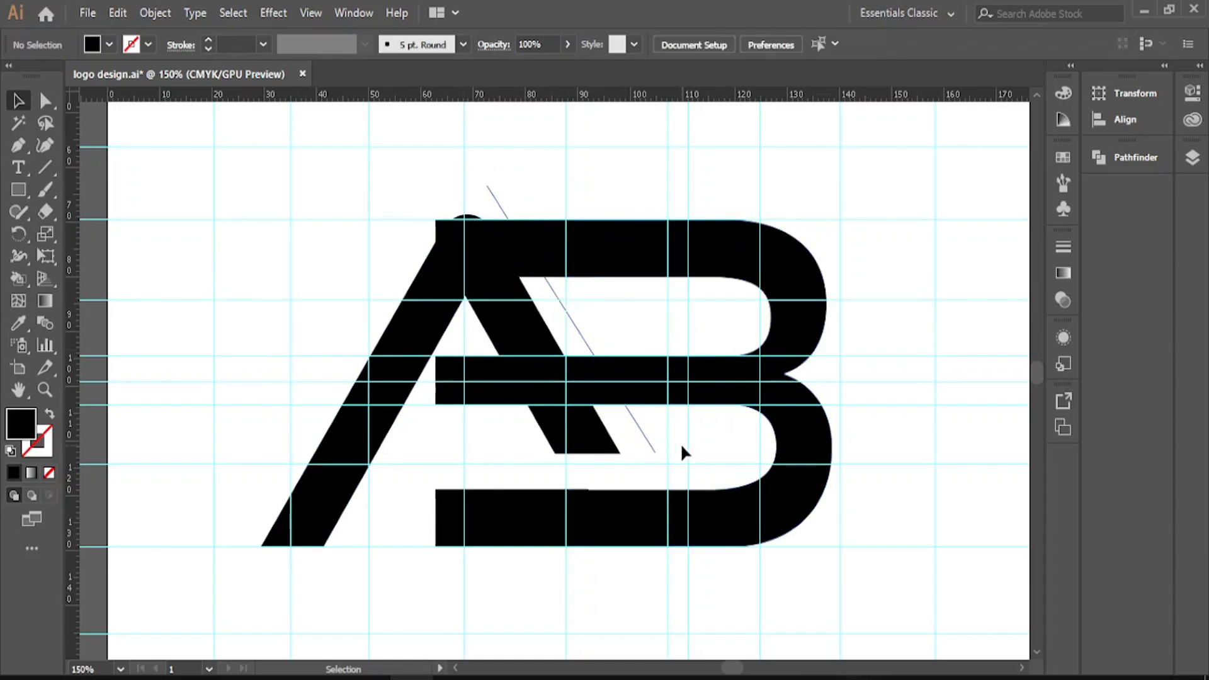
left_click(652, 440)
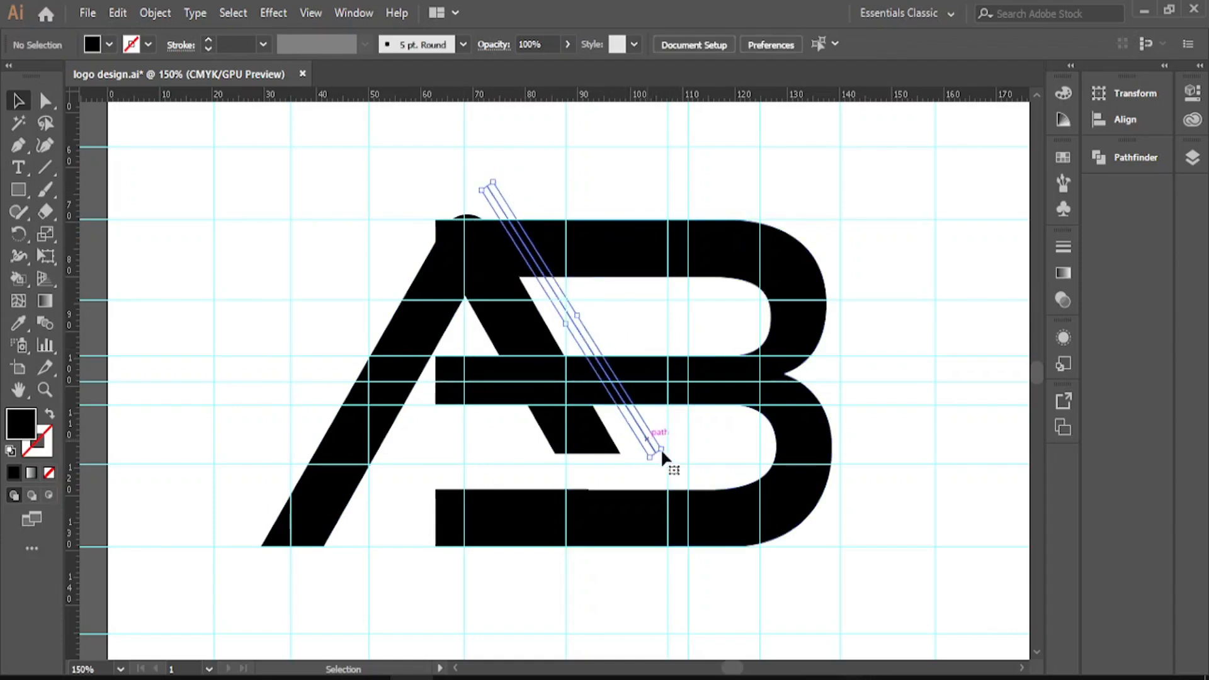
left_click_drag(669, 454, 670, 464)
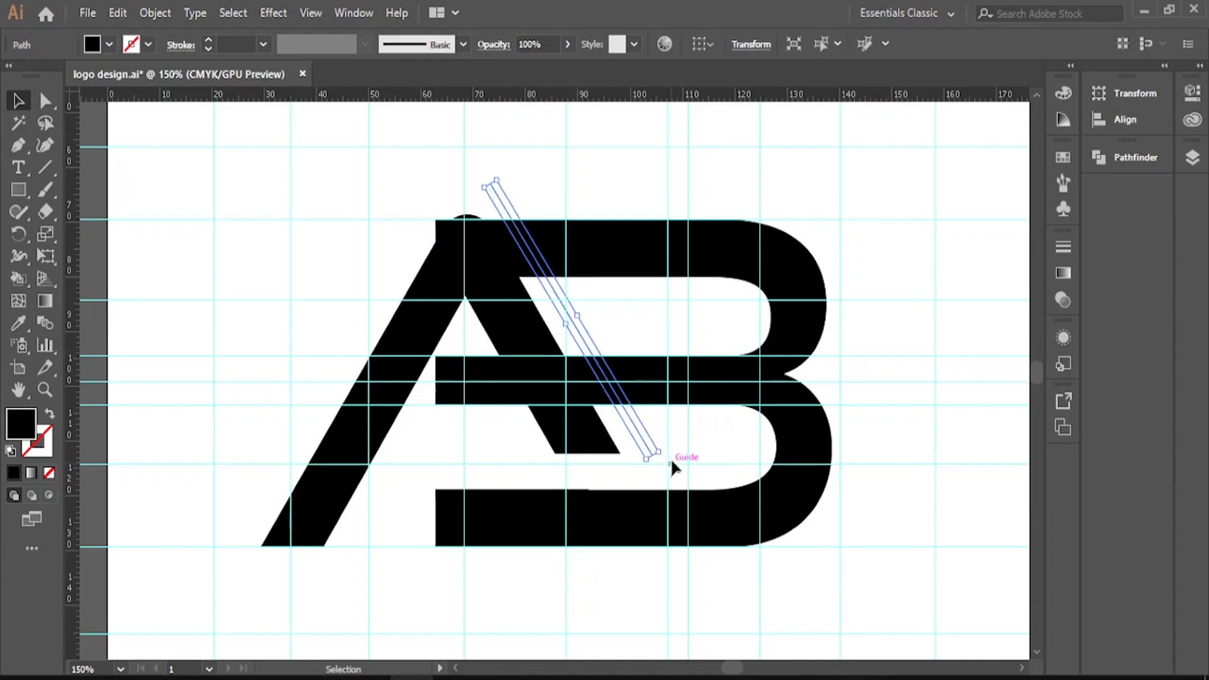
left_click(836, 480)
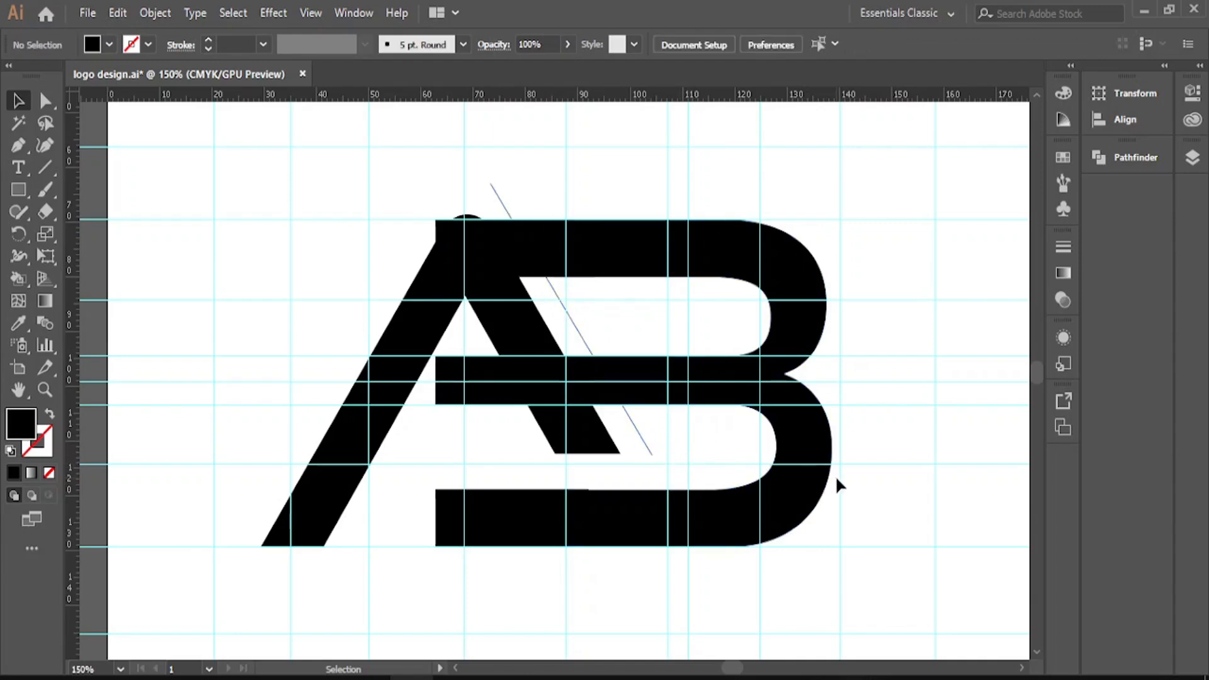
left_click(643, 444)
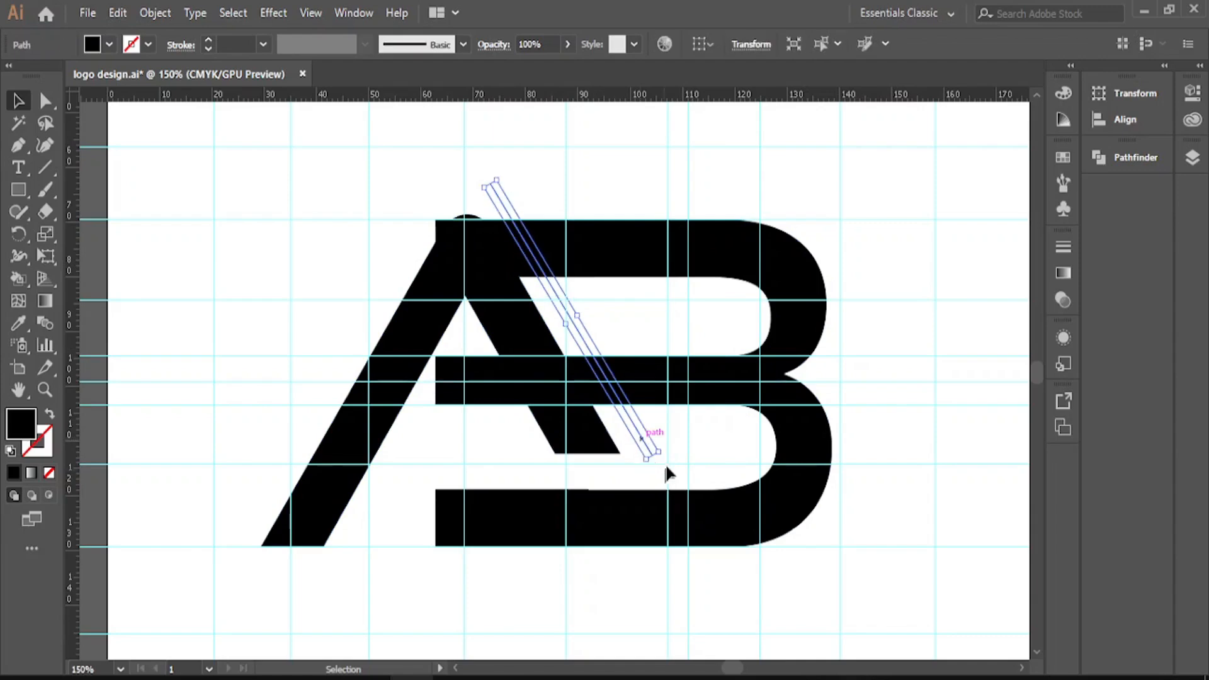
left_click_drag(670, 463, 685, 493)
left_click(861, 406)
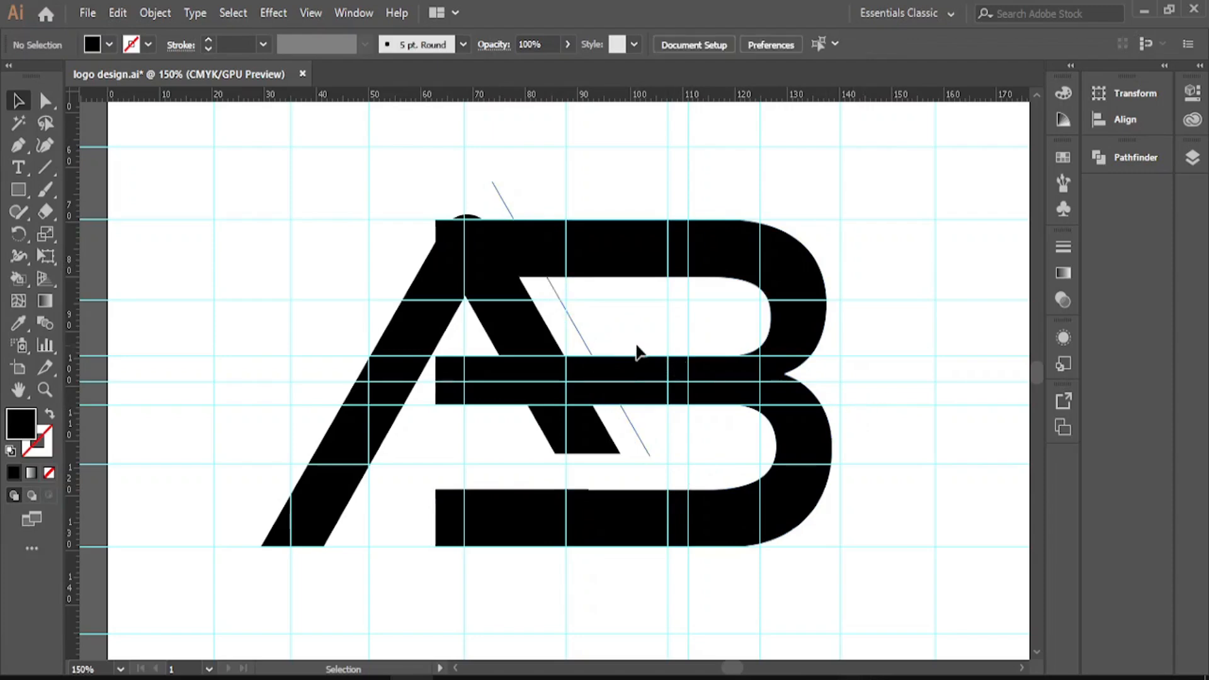
Step: Get the Pen tool ready with a near-white fill colour
left_click(564, 316)
left_click(545, 197)
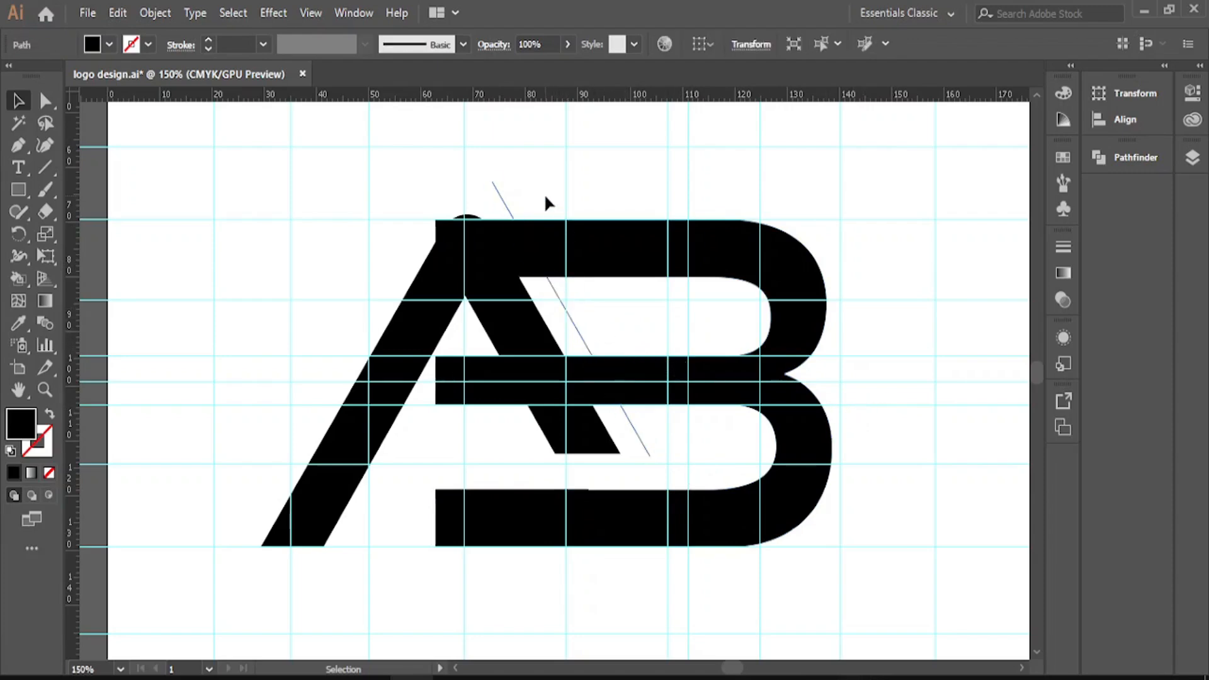
left_click(14, 145)
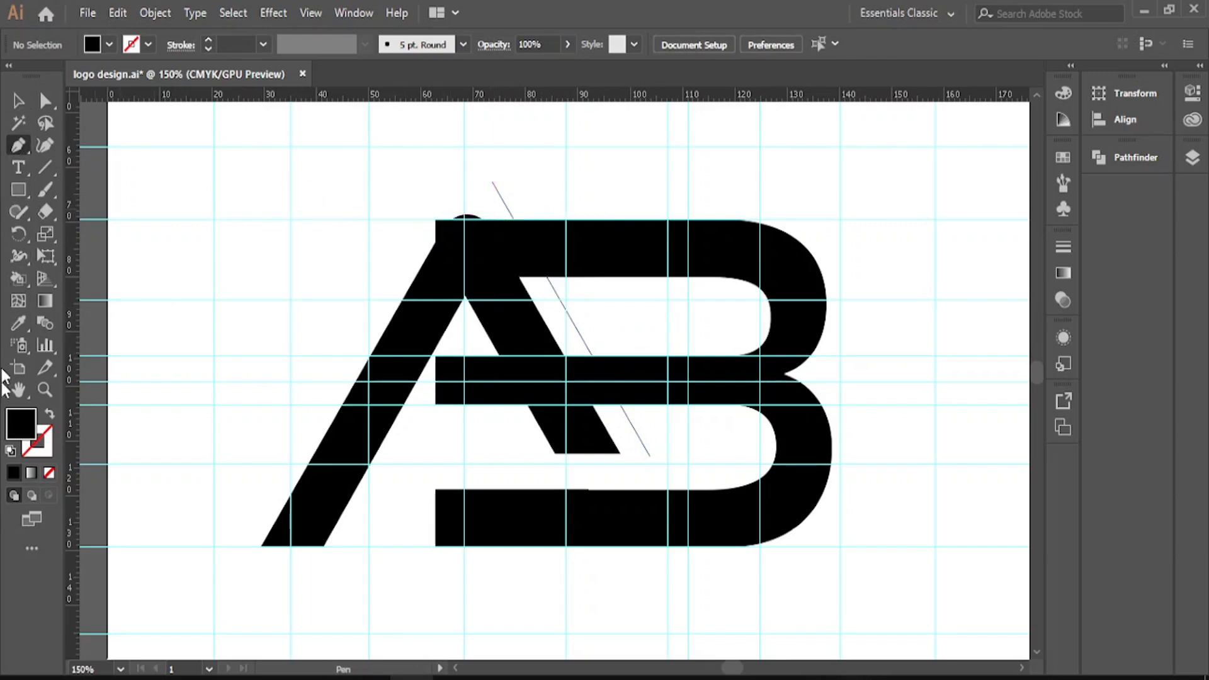
double_click(20, 423)
left_click(399, 221)
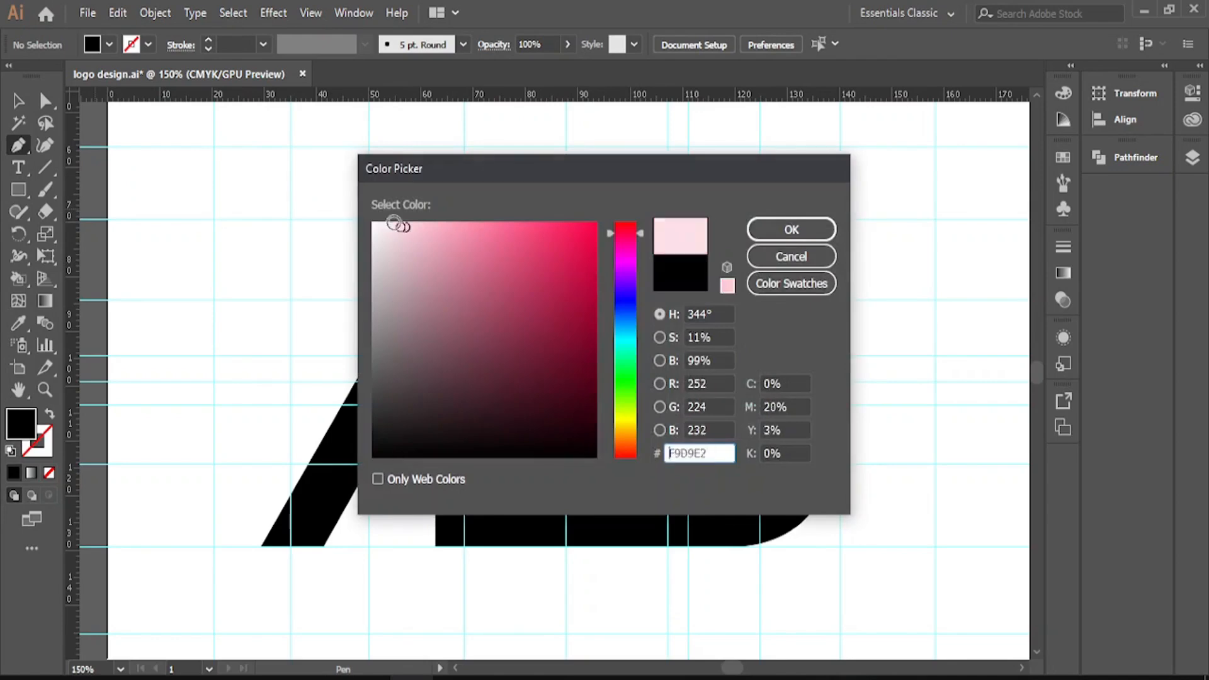
left_click(376, 223)
left_click(791, 229)
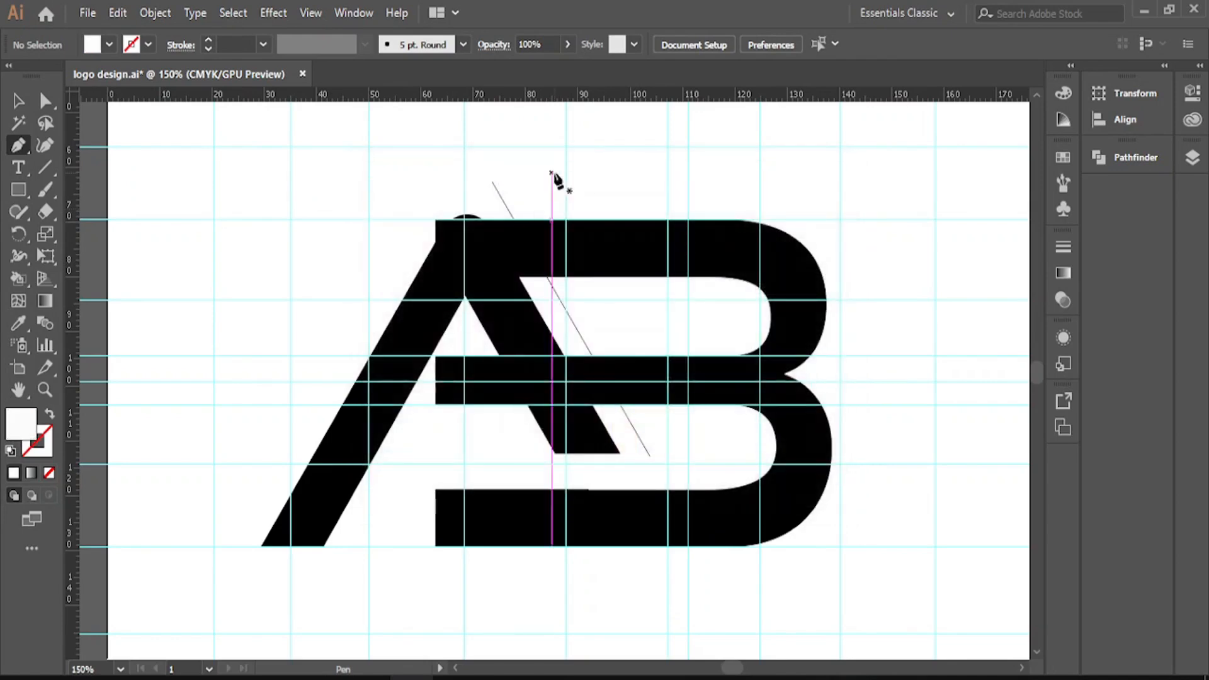
Step: Draw a closed four-sided shape with its slanted edge along the diagonal line, covering the B's upper and middle arm ends and the A's apex
left_click(498, 194)
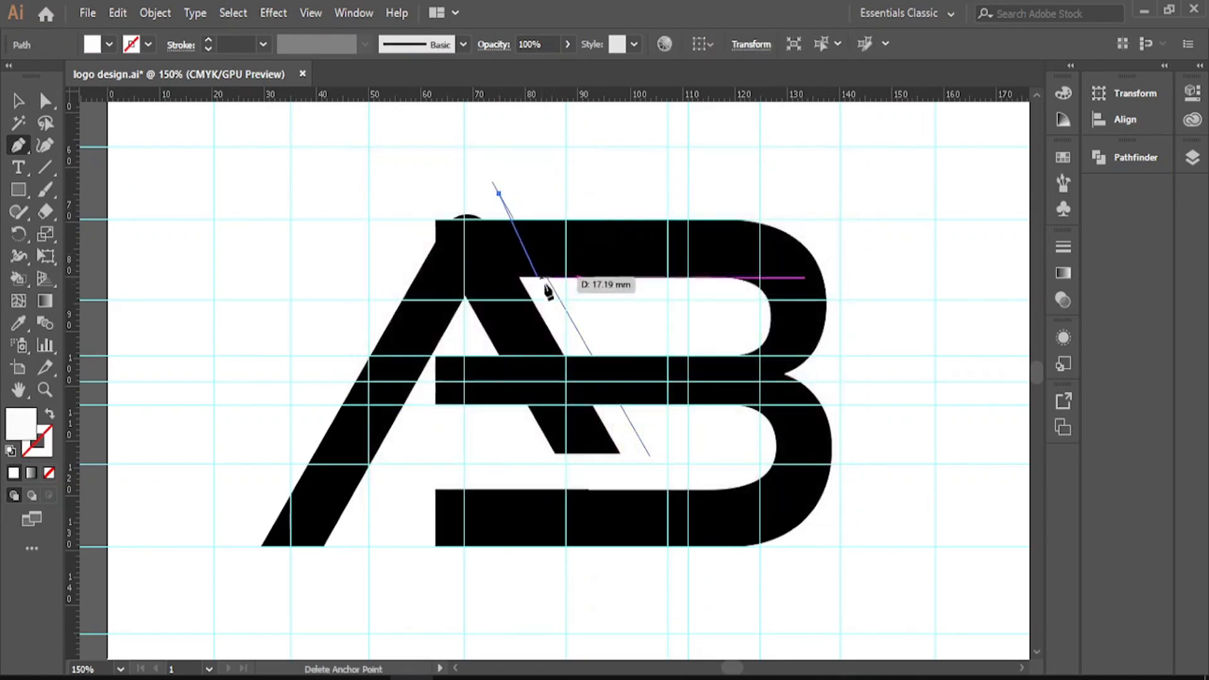
left_click(659, 474)
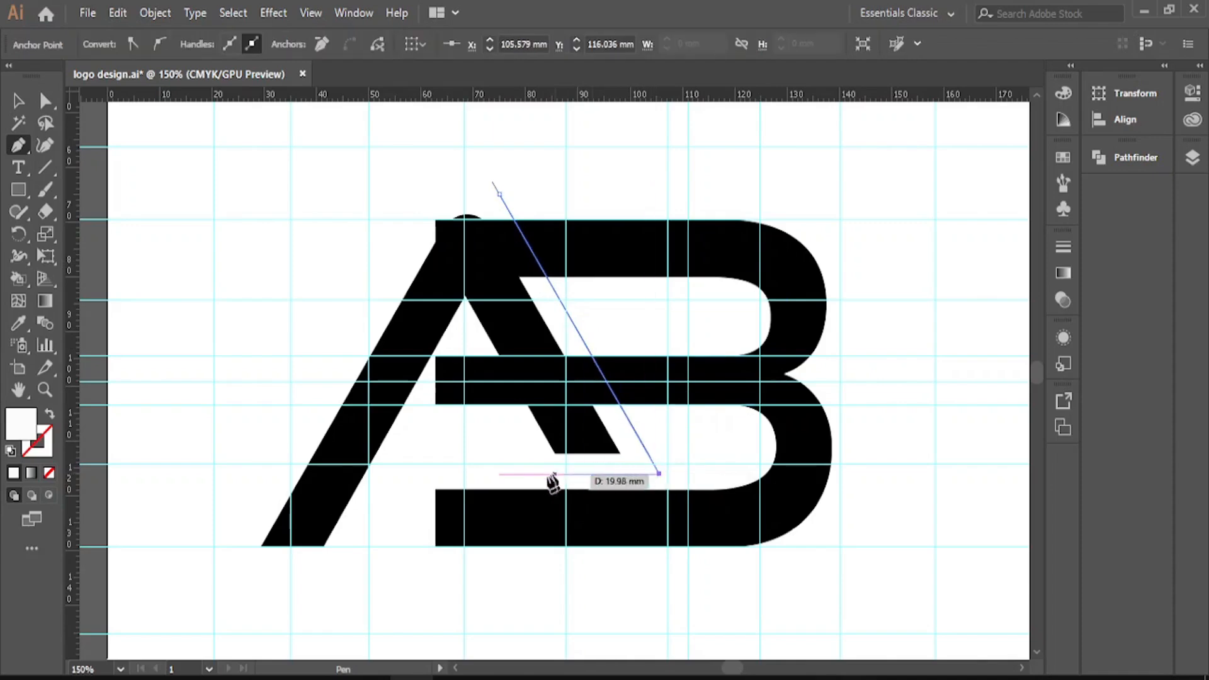
left_click(394, 473)
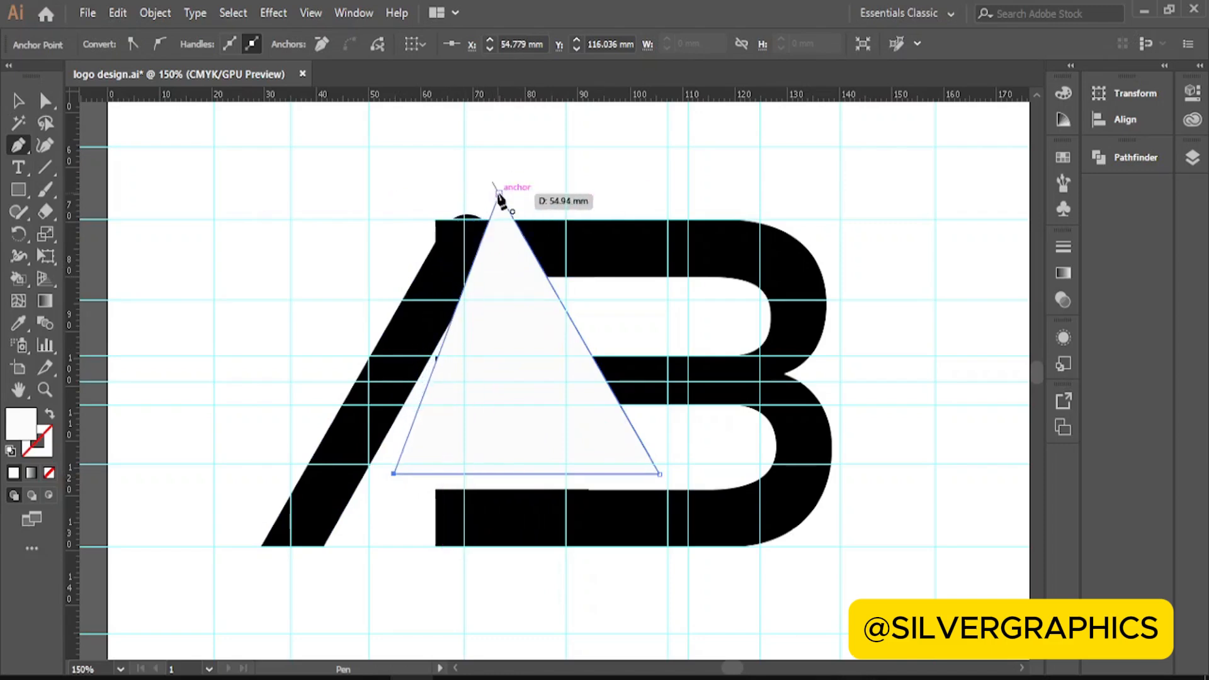
left_click(405, 189)
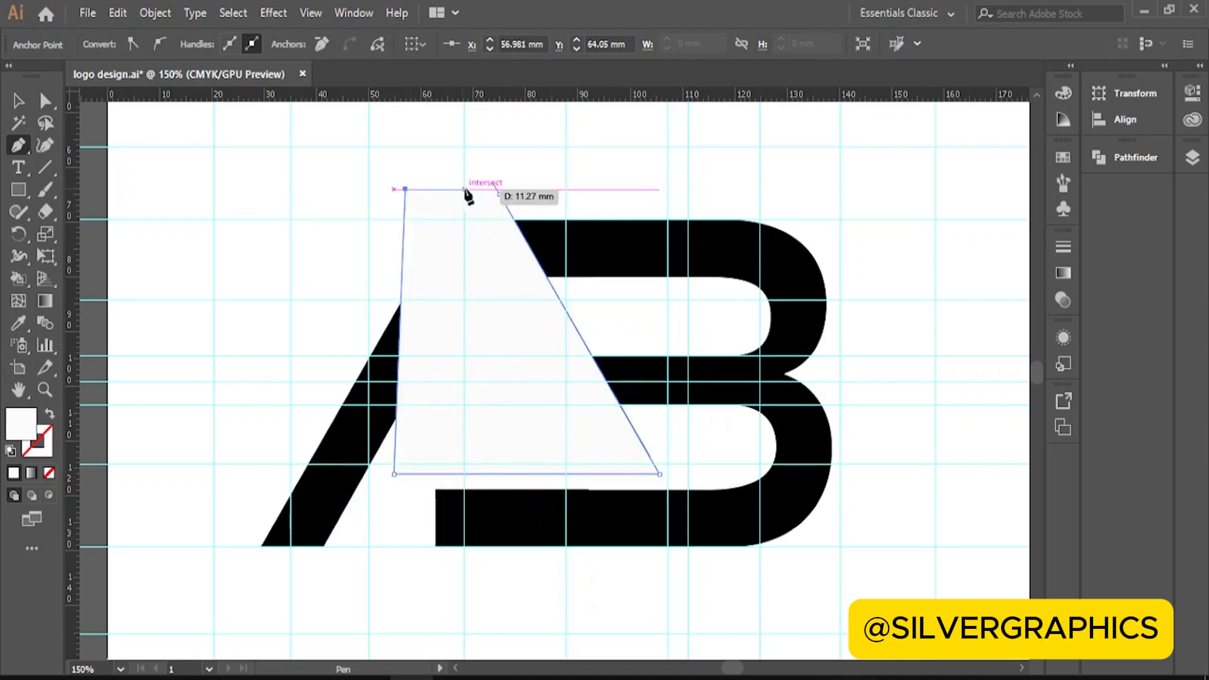
left_click(498, 192)
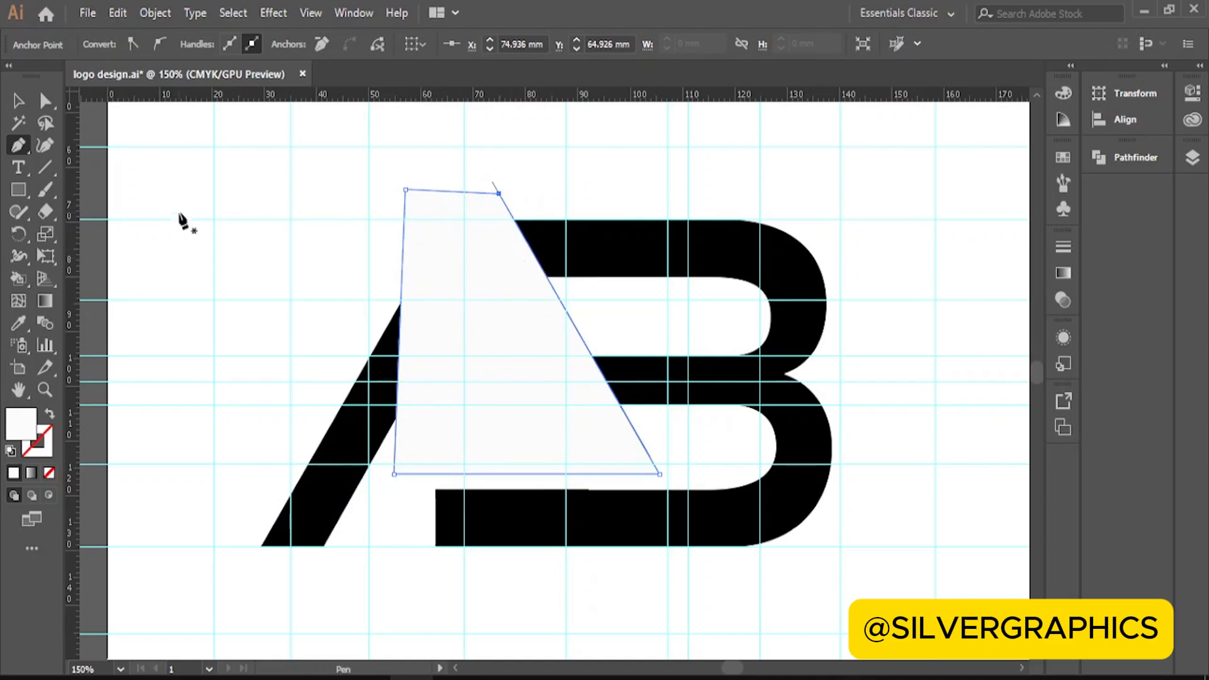
Step: Move the diagonal line away from the letters into the empty area right of the B
left_click(18, 101)
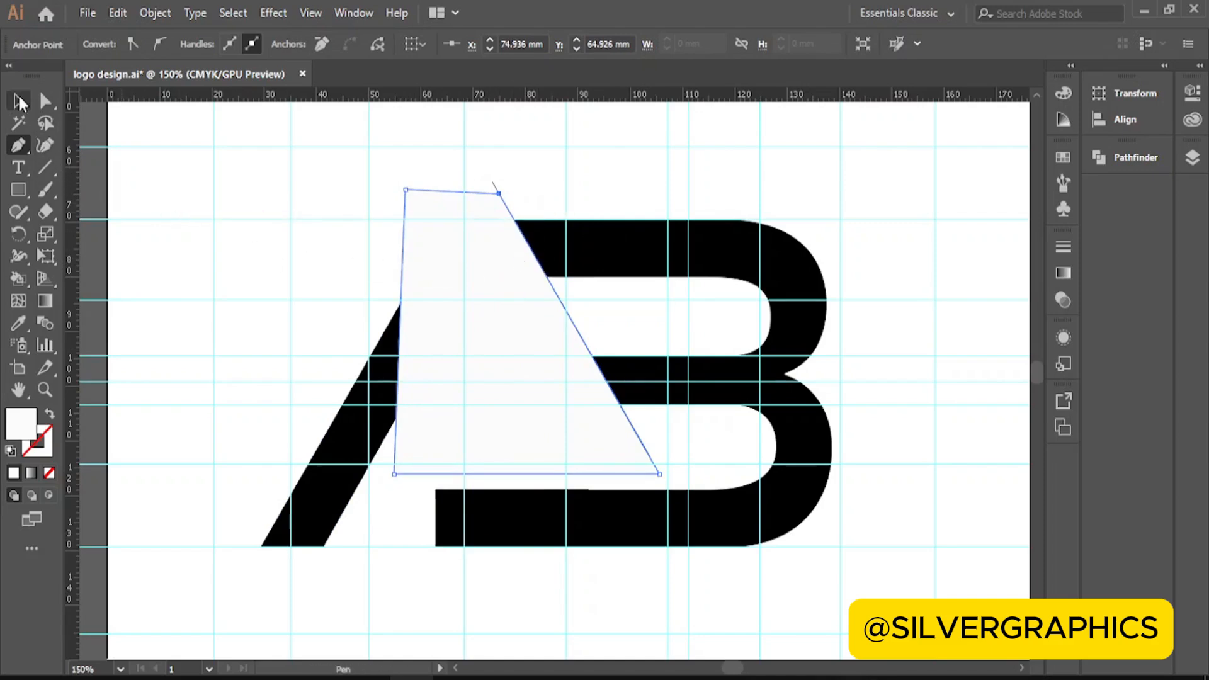
left_click(492, 183)
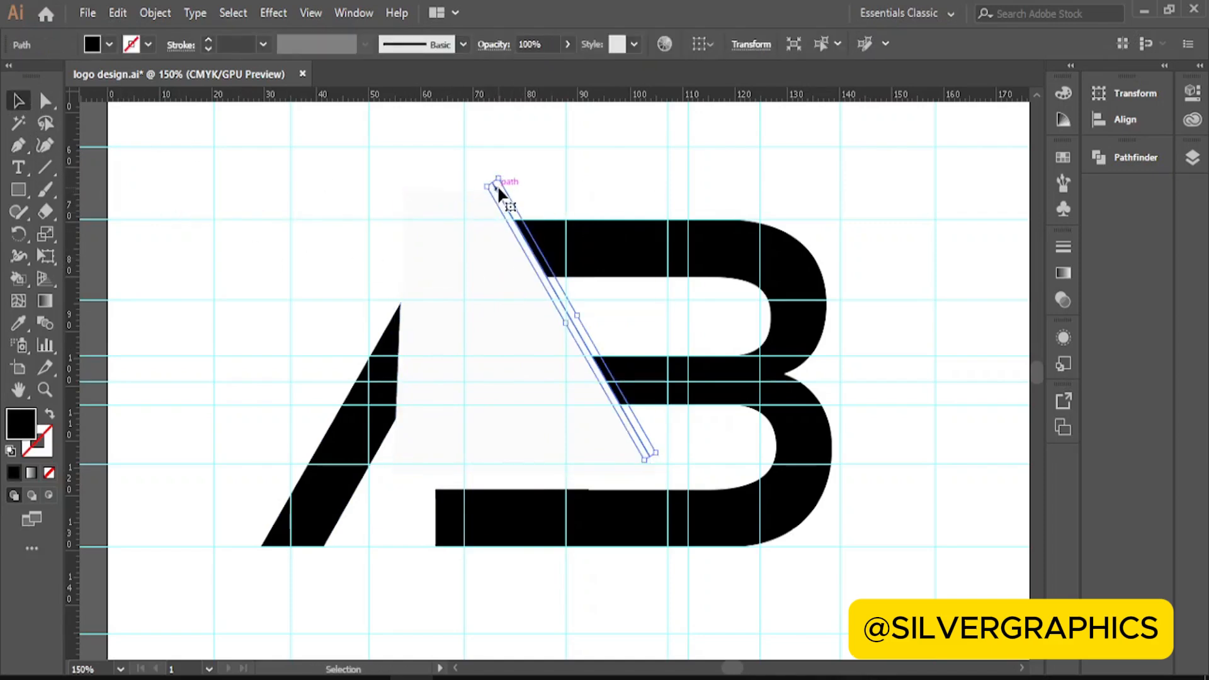
left_click_drag(496, 184, 502, 188)
left_click_drag(517, 231, 929, 291)
Step: Cut the B along the near-white shape's edges with the Pathfinder Trim operation
left_click(427, 364)
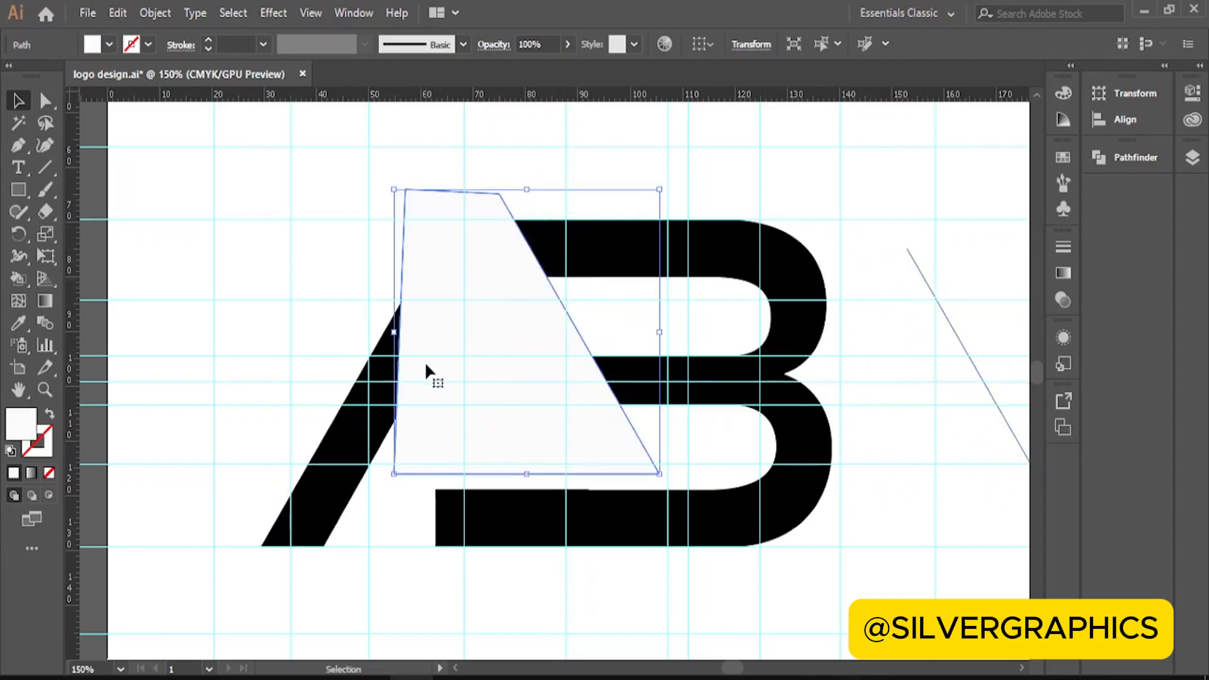
left_click(728, 264, "shift")
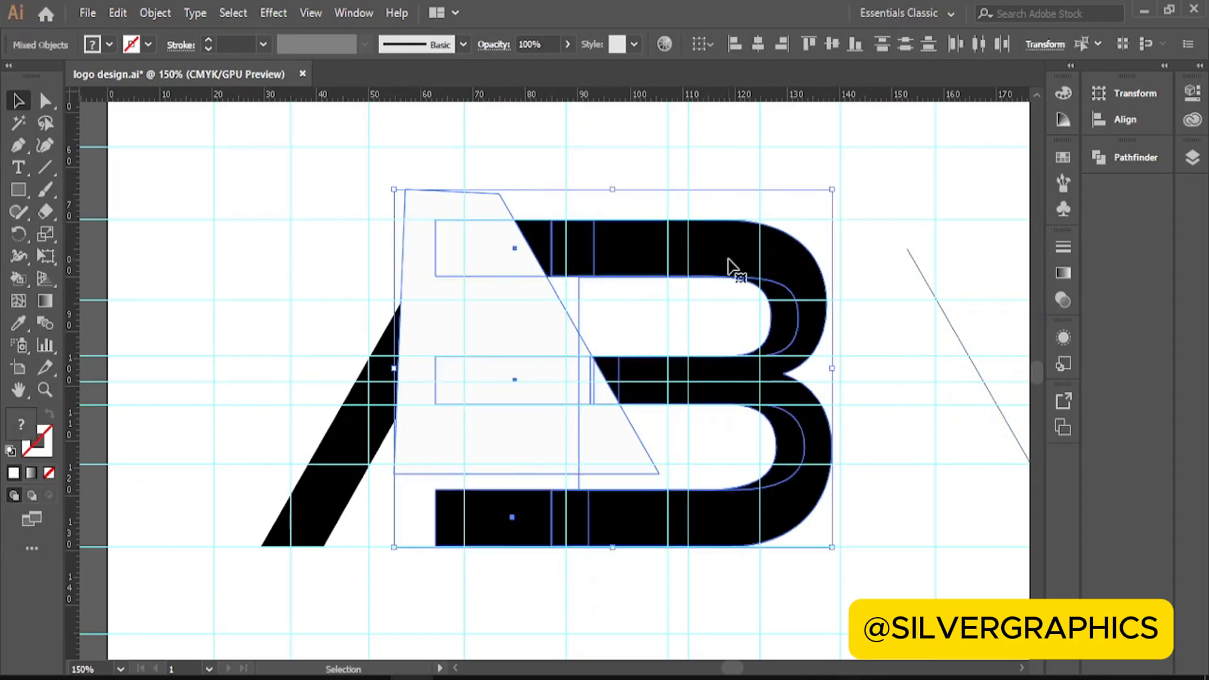
left_click(1108, 157)
left_click(928, 247)
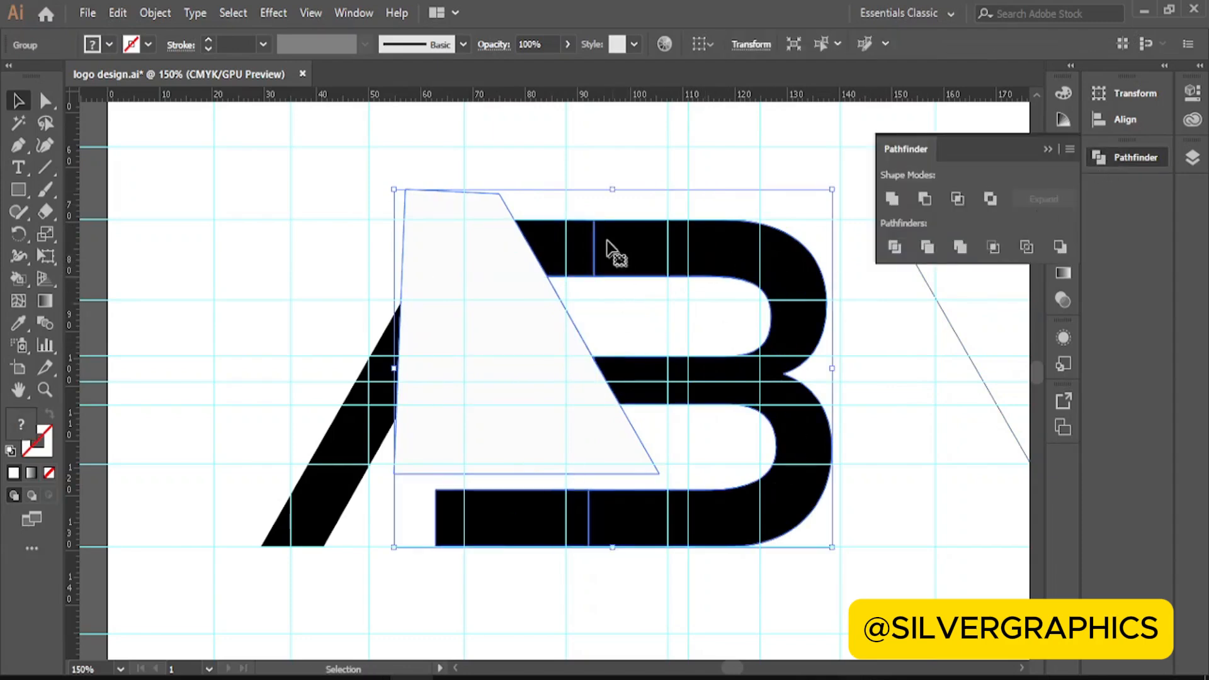
Step: Ungroup the trimmed artwork and delete the near-white shape covering the A
left_click(549, 159)
left_click(562, 277)
right_click(562, 277)
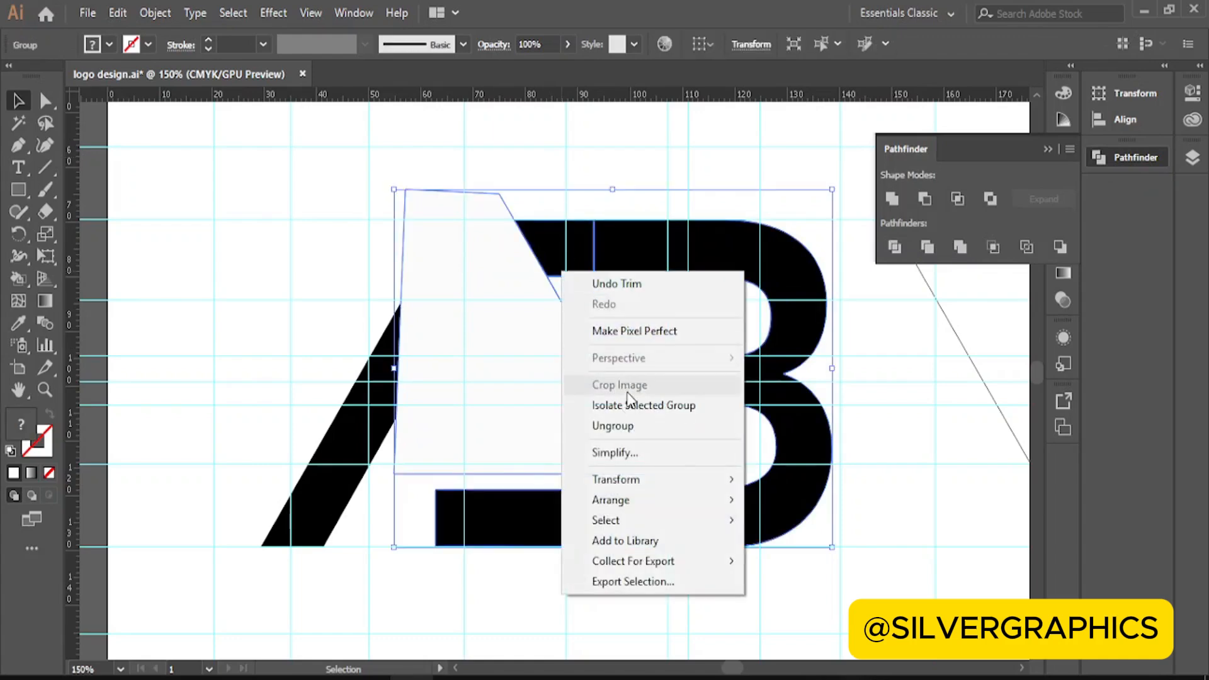
left_click(604, 419)
left_click(403, 166)
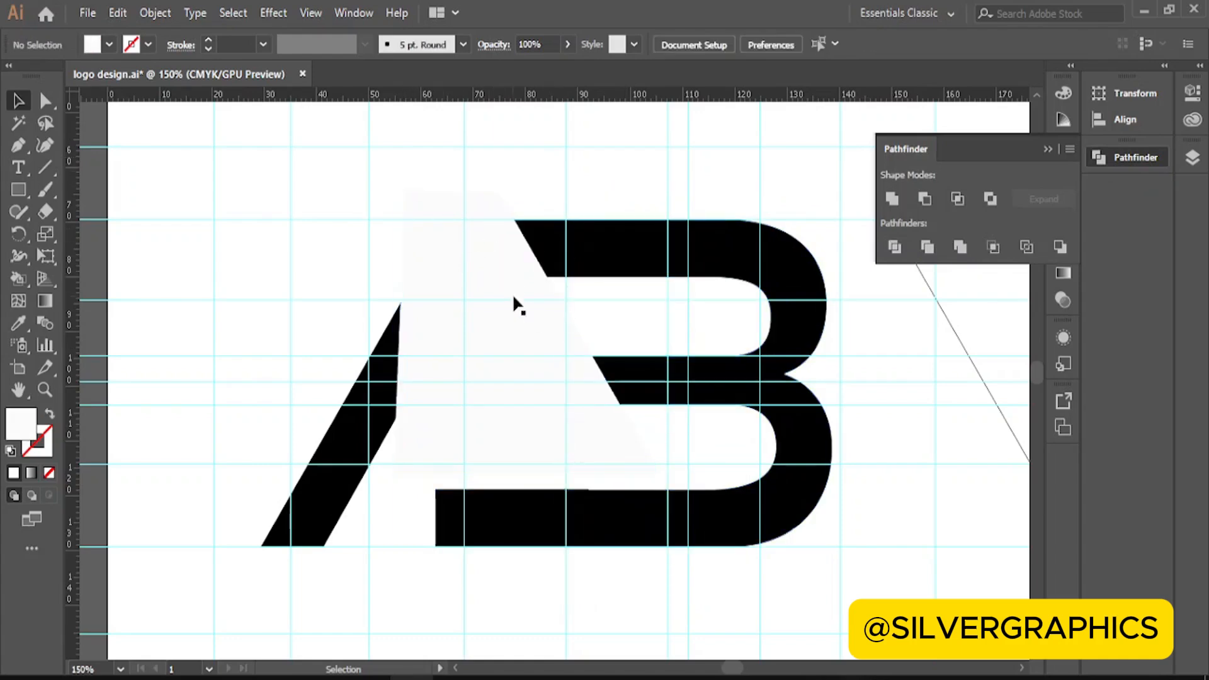
left_click(513, 301)
key("Delete")
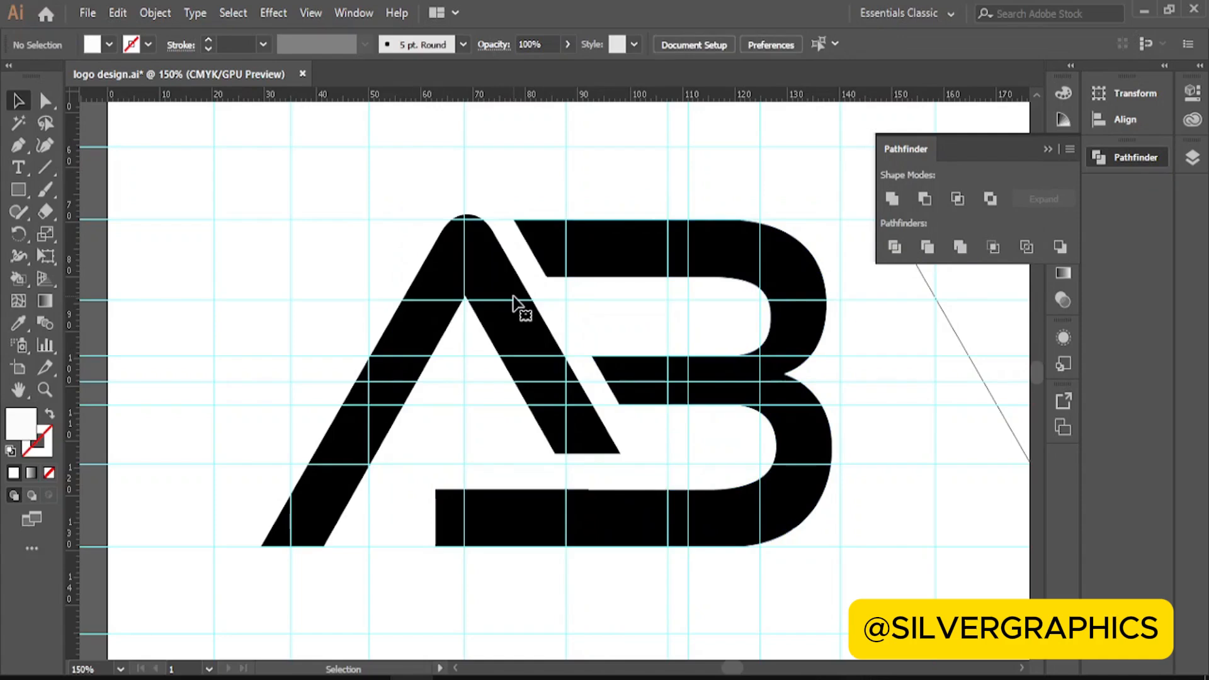
Step: Try shifting the B's main body slightly left over its arm pieces and move it back into place
left_click(626, 371)
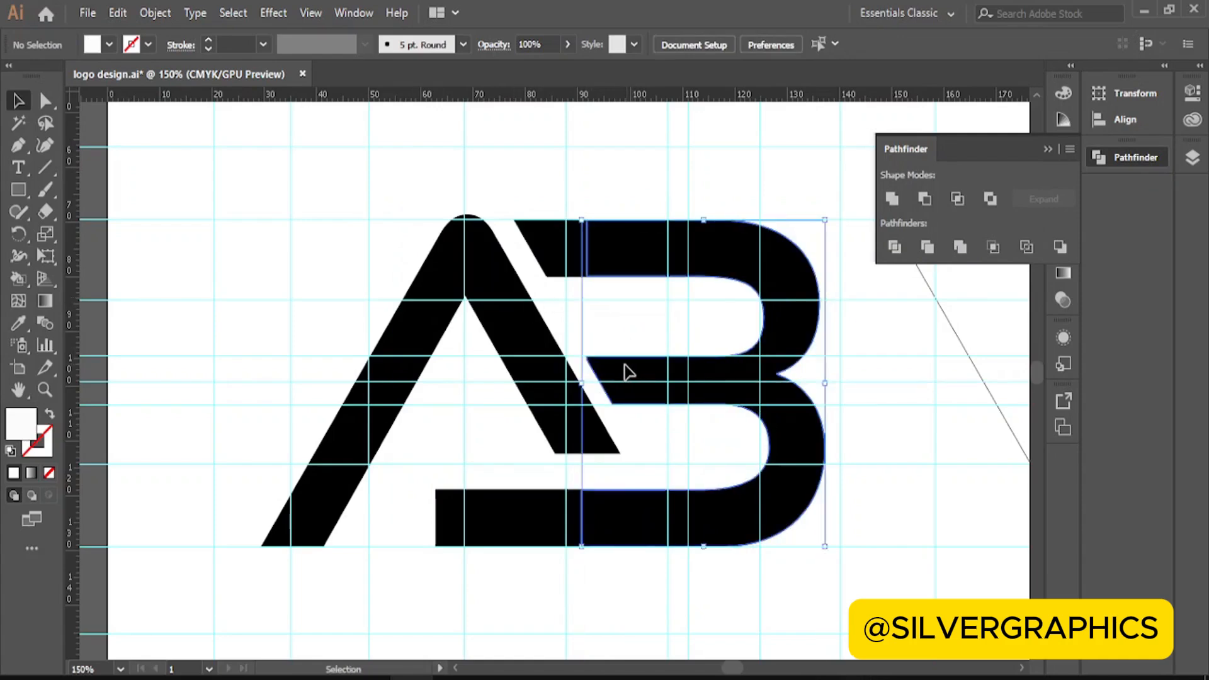
key("Right")
key("Right")
key("Right")
key("Right")
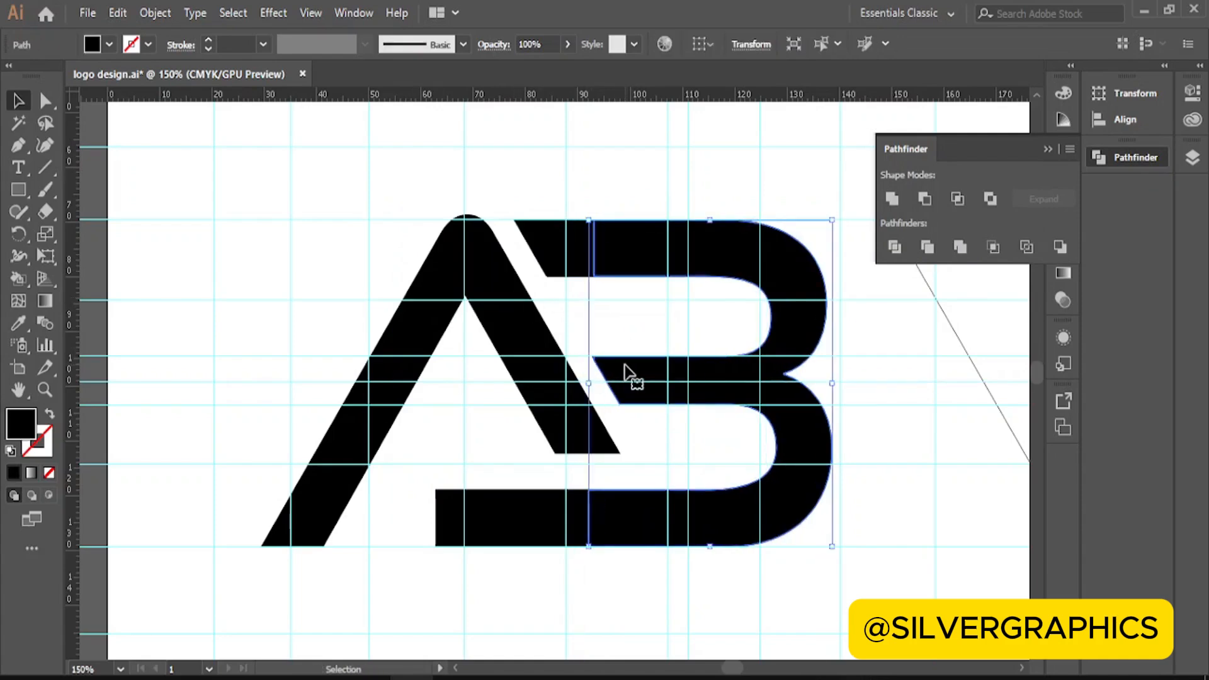
Step: Group the B's upper arm piece with its main body
left_click(554, 255)
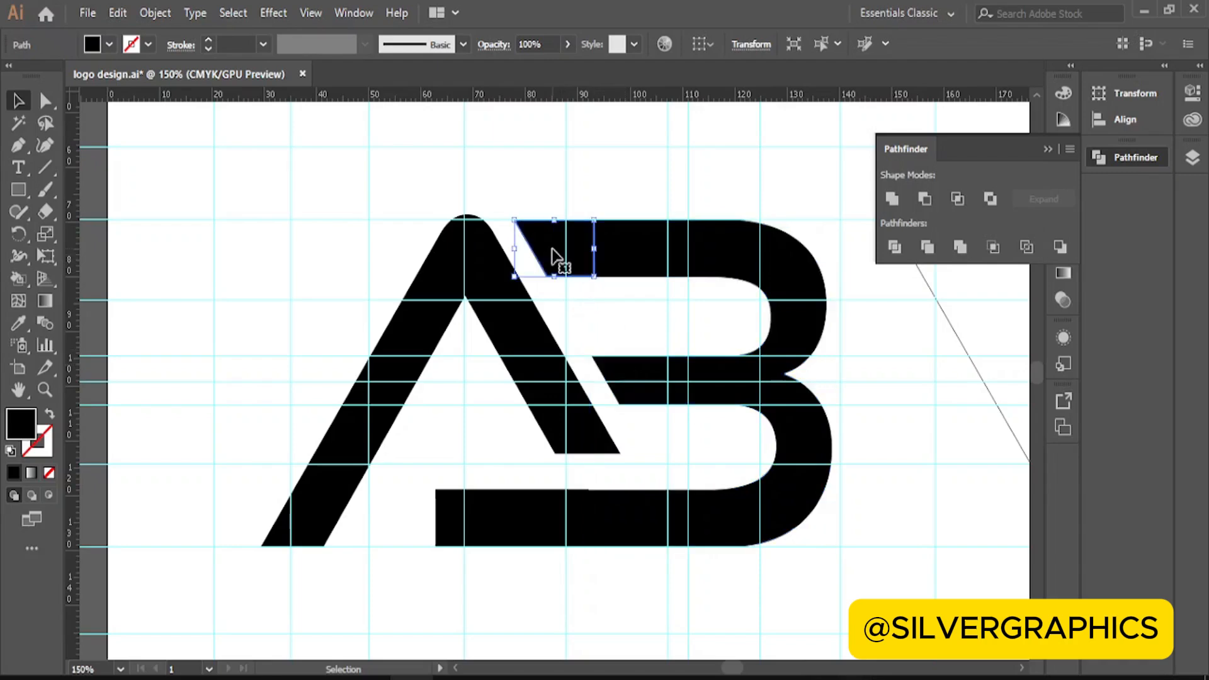
left_click(614, 258, "shift")
key("ctrl+g")
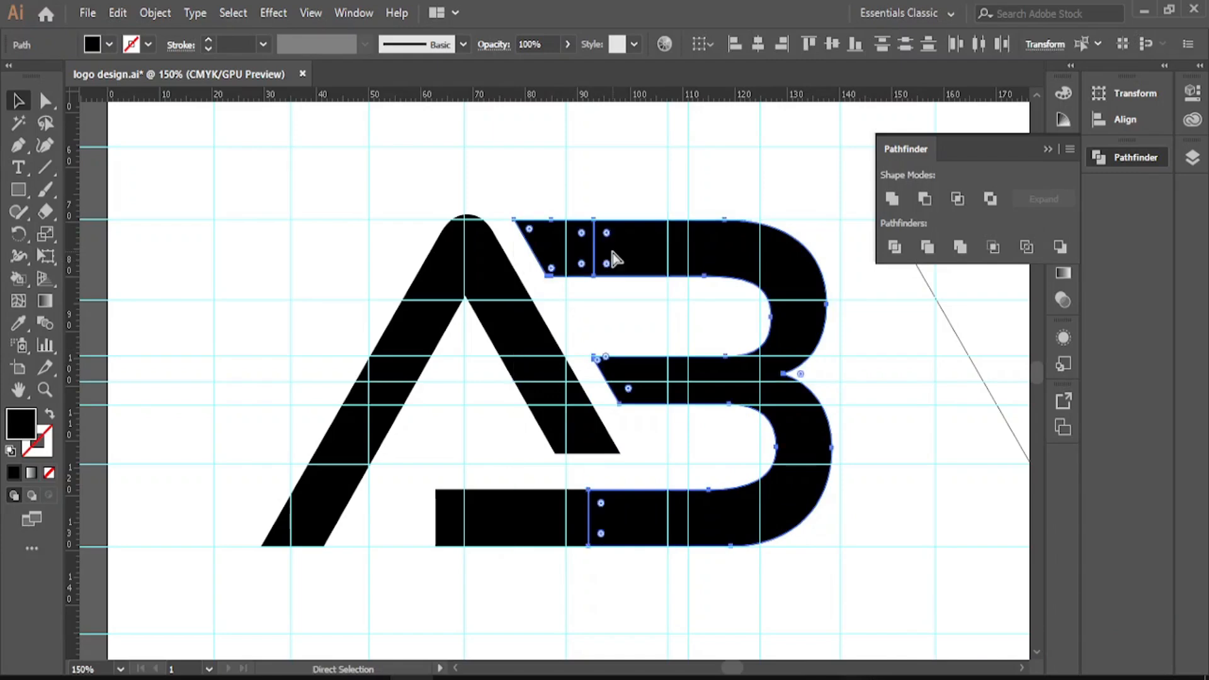
Step: Move the grouped B about 1 mm left toward the A, and shift the A slightly down and right
left_click_drag(614, 258, 604, 258)
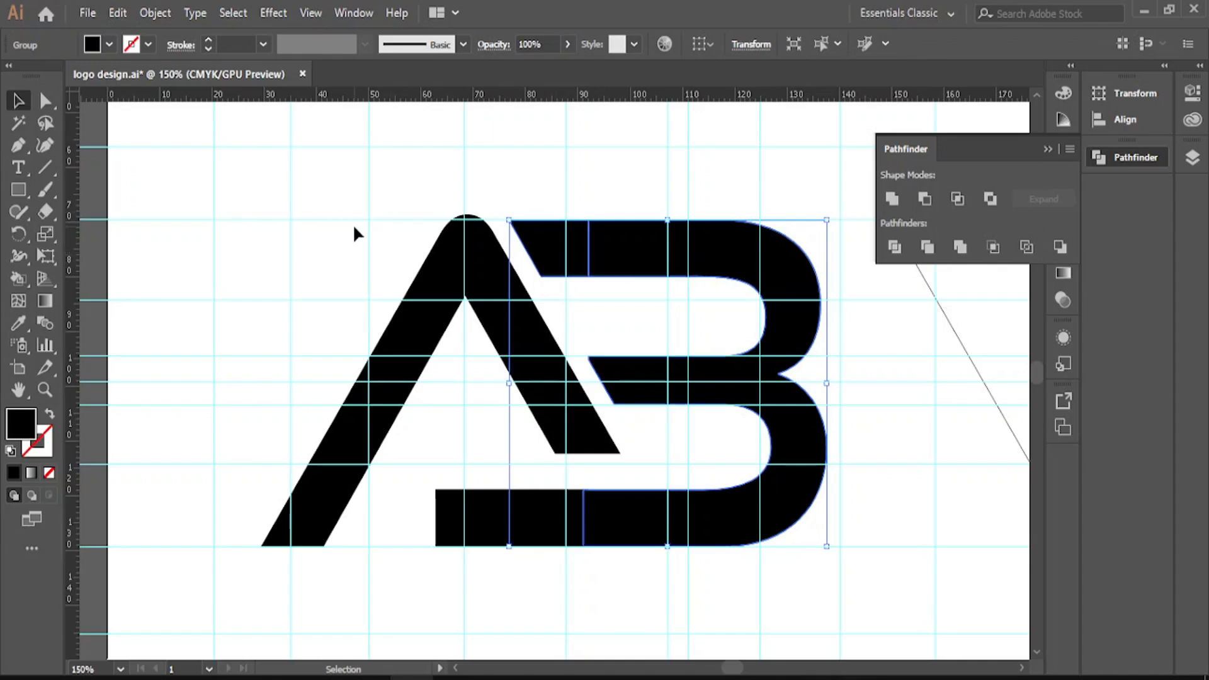
left_click(181, 189)
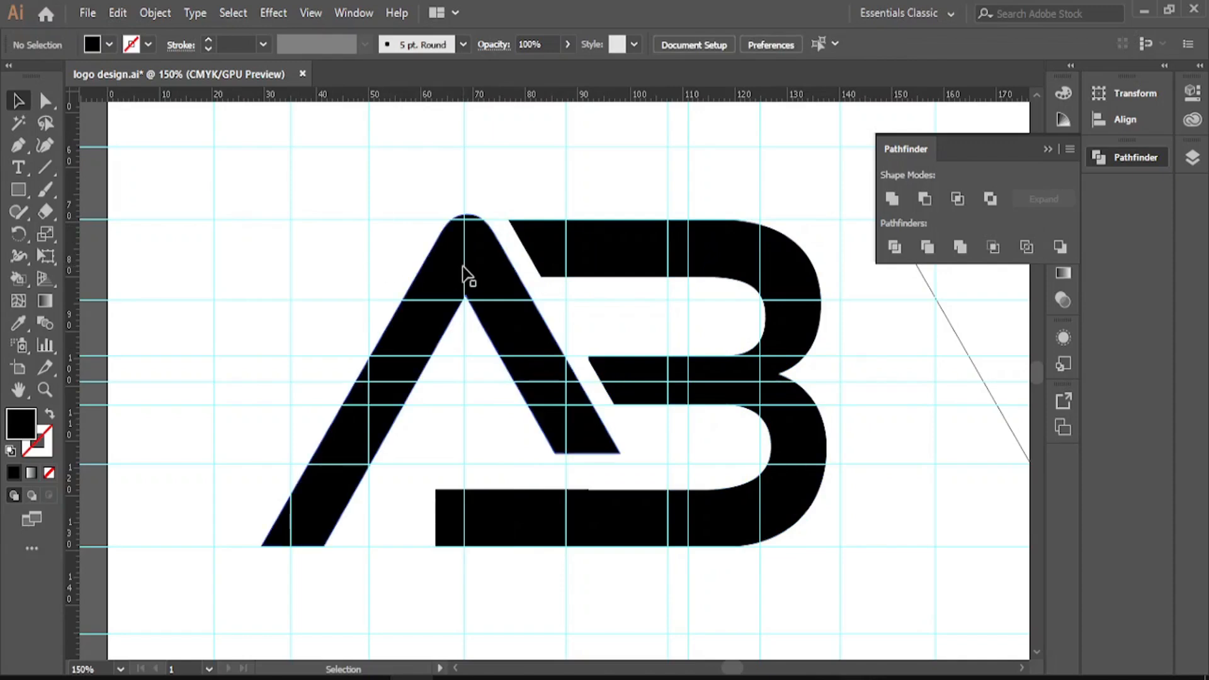
left_click_drag(466, 275, 469, 279)
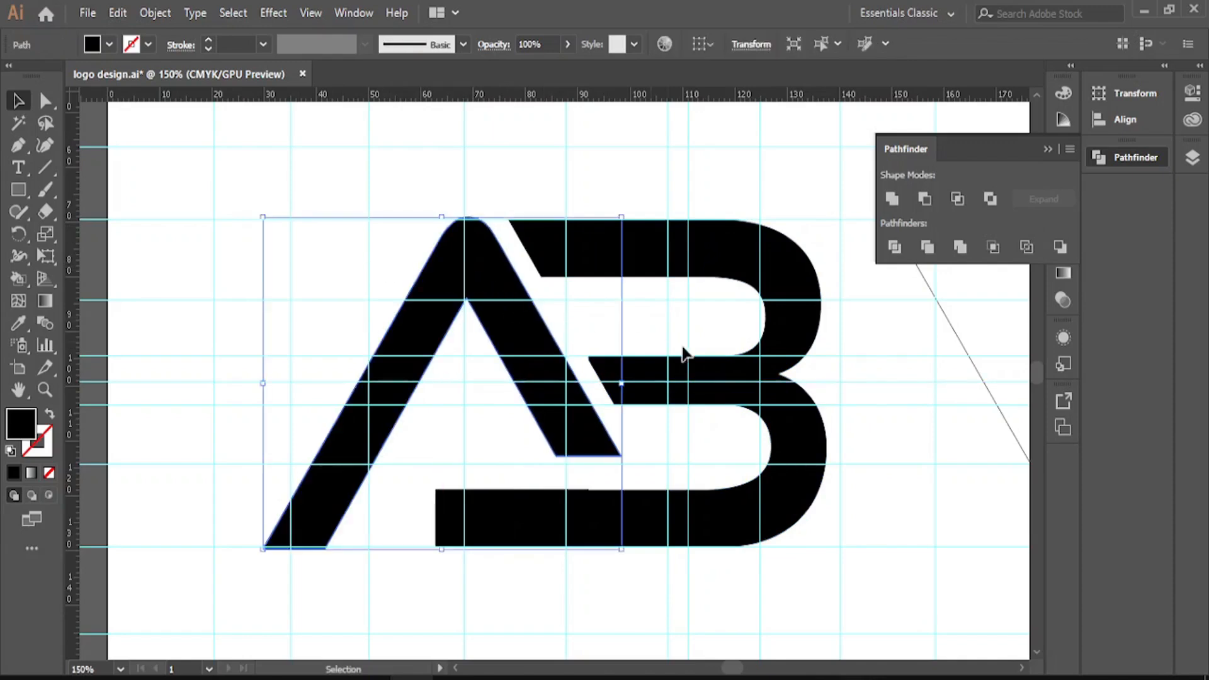
Step: Examine up close how the B's lower arm piece meets its main body
left_click(561, 505)
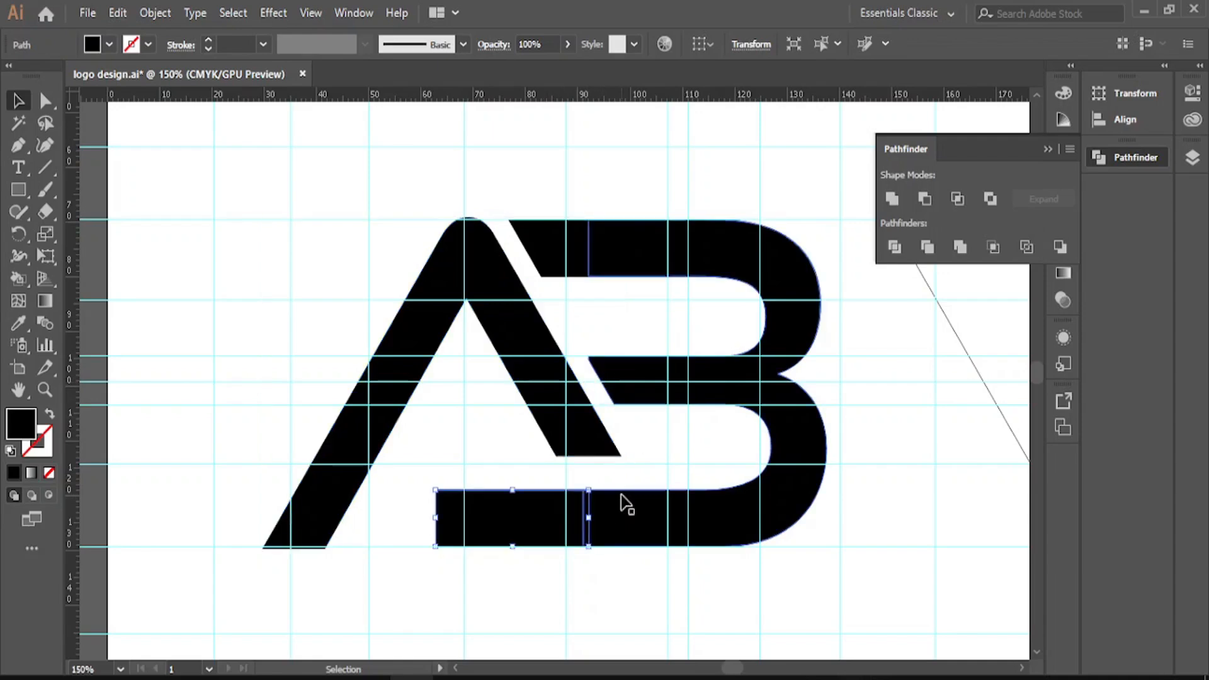
left_click(647, 513)
left_click(534, 507)
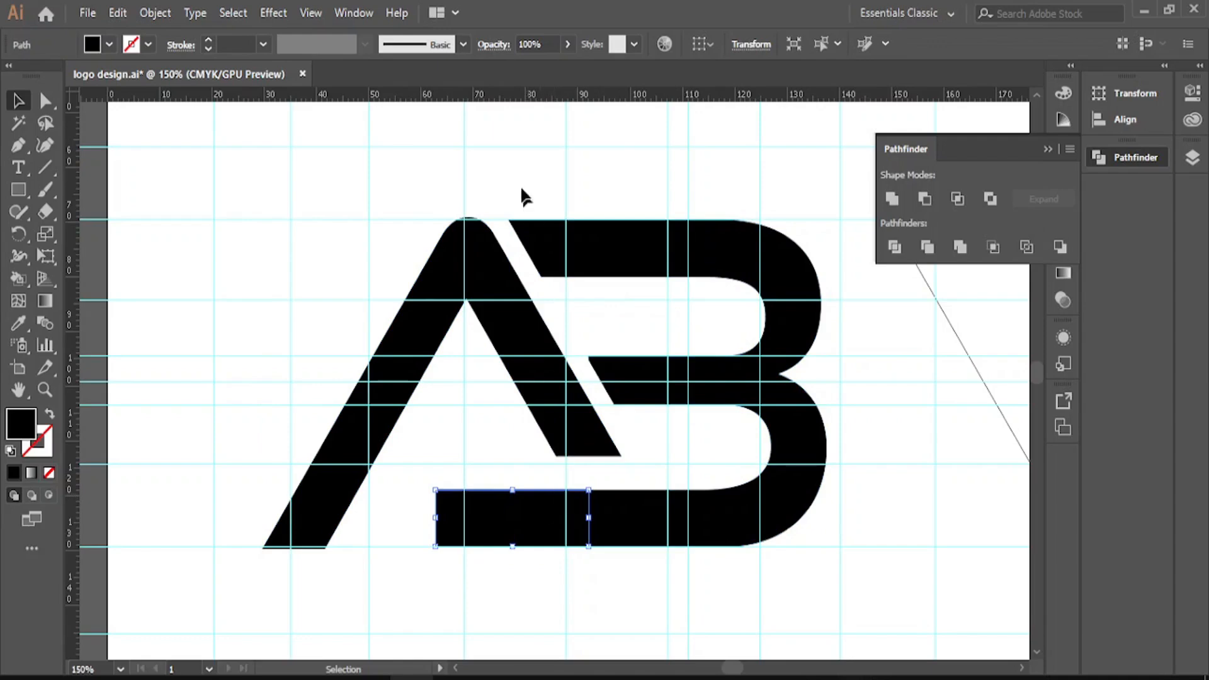
left_click(45, 389)
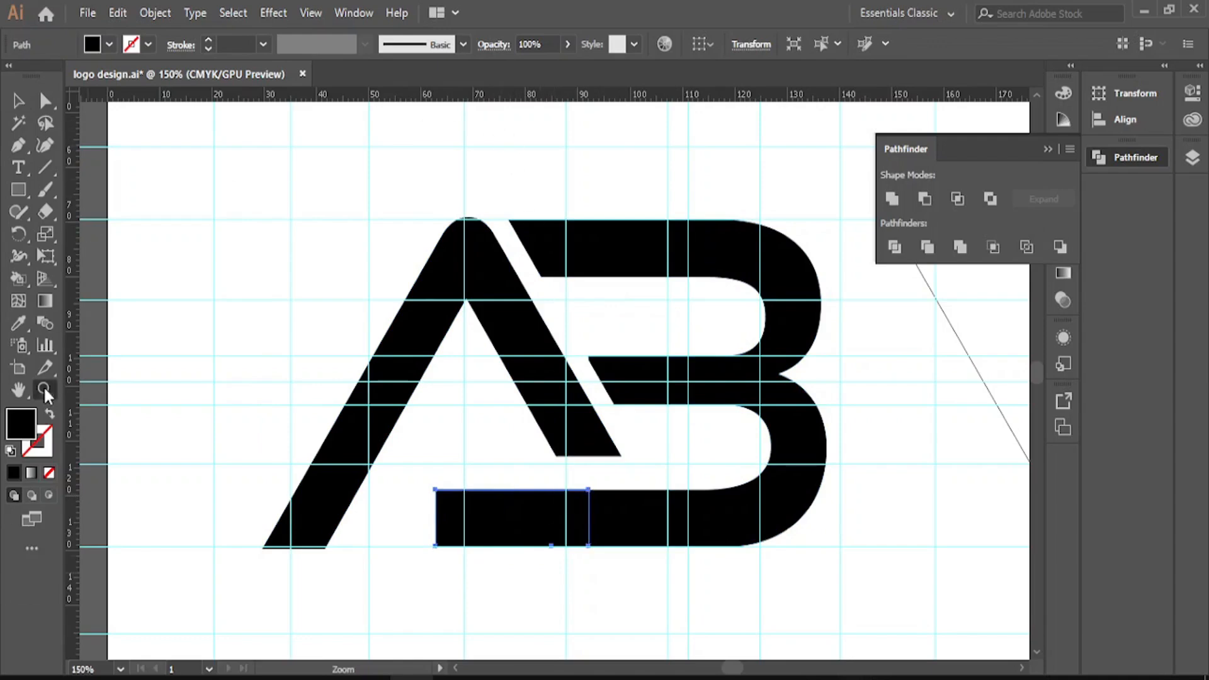
left_click(591, 562)
left_click(522, 302)
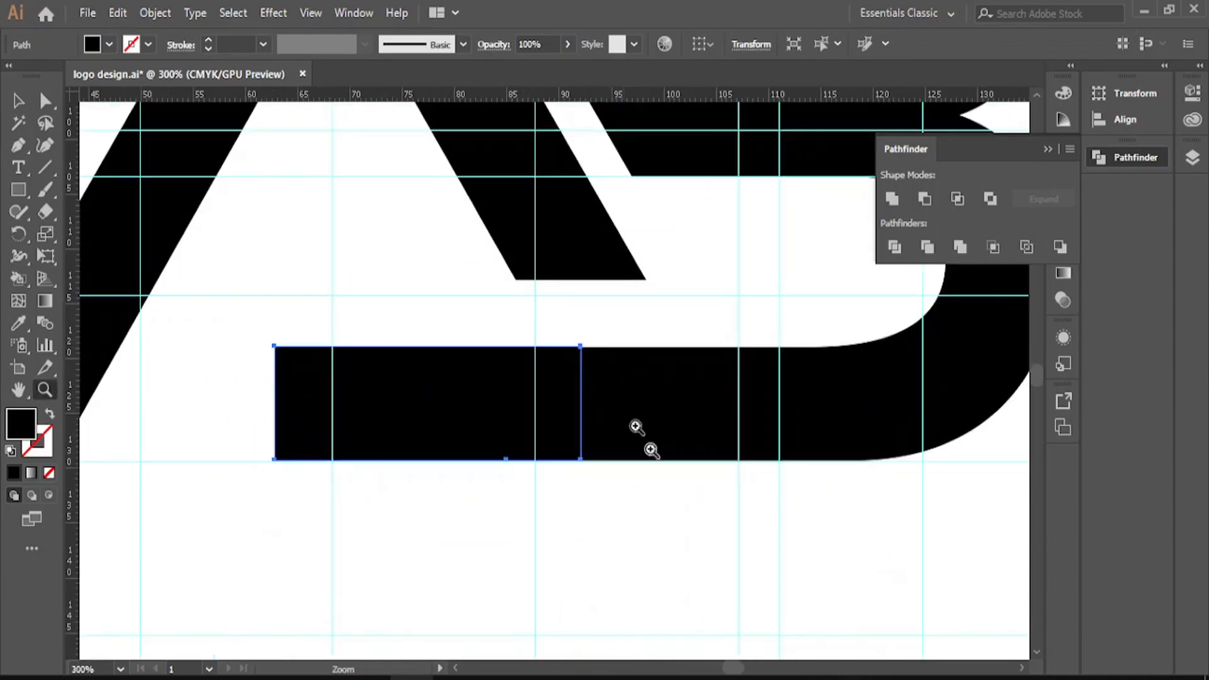
key("v")
left_click(529, 314)
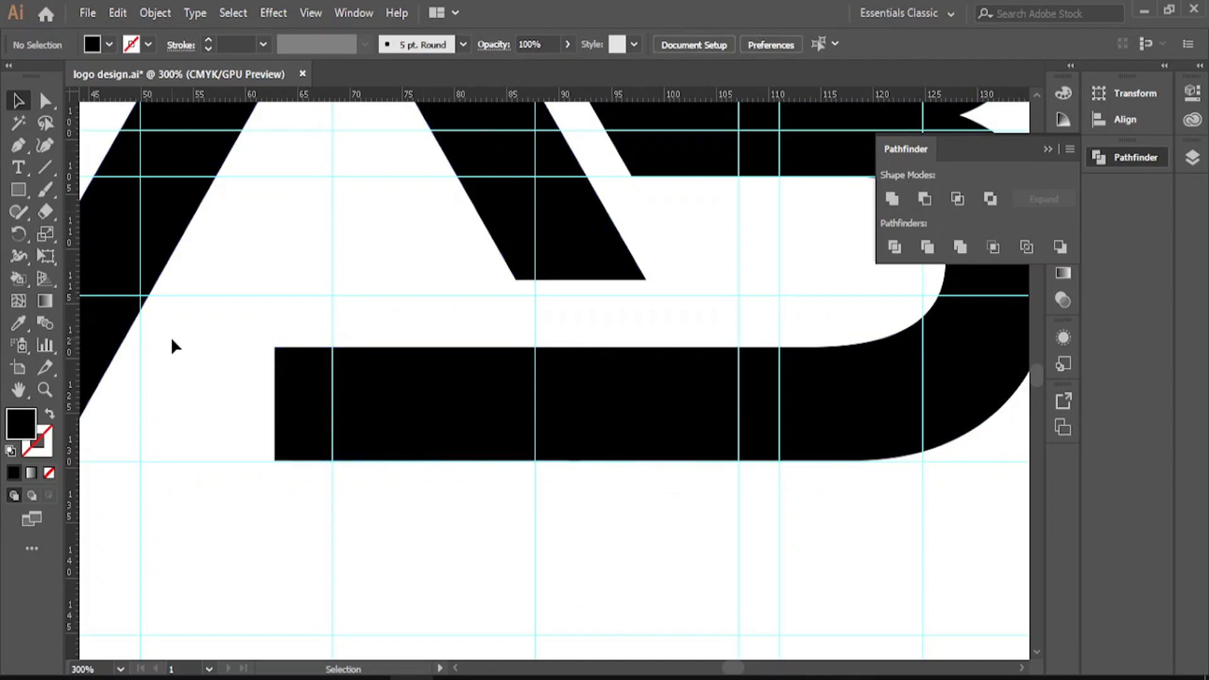
left_click(418, 365, "ctrl+alt")
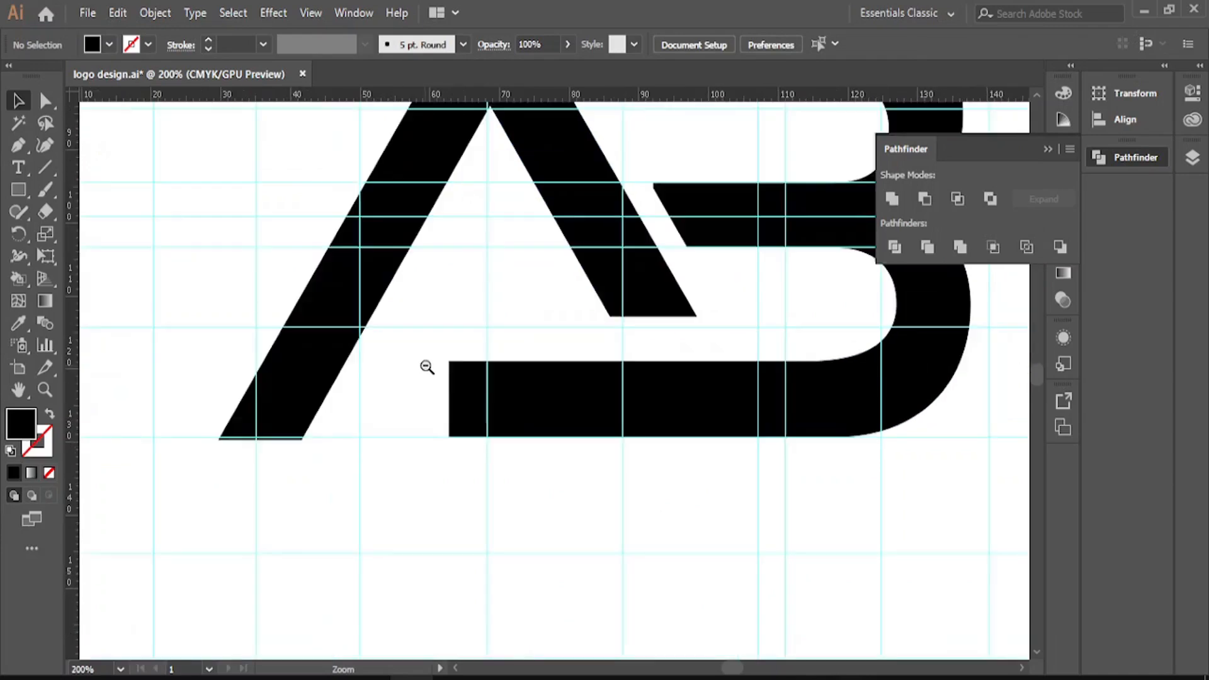
left_click(489, 364, "ctrl+alt")
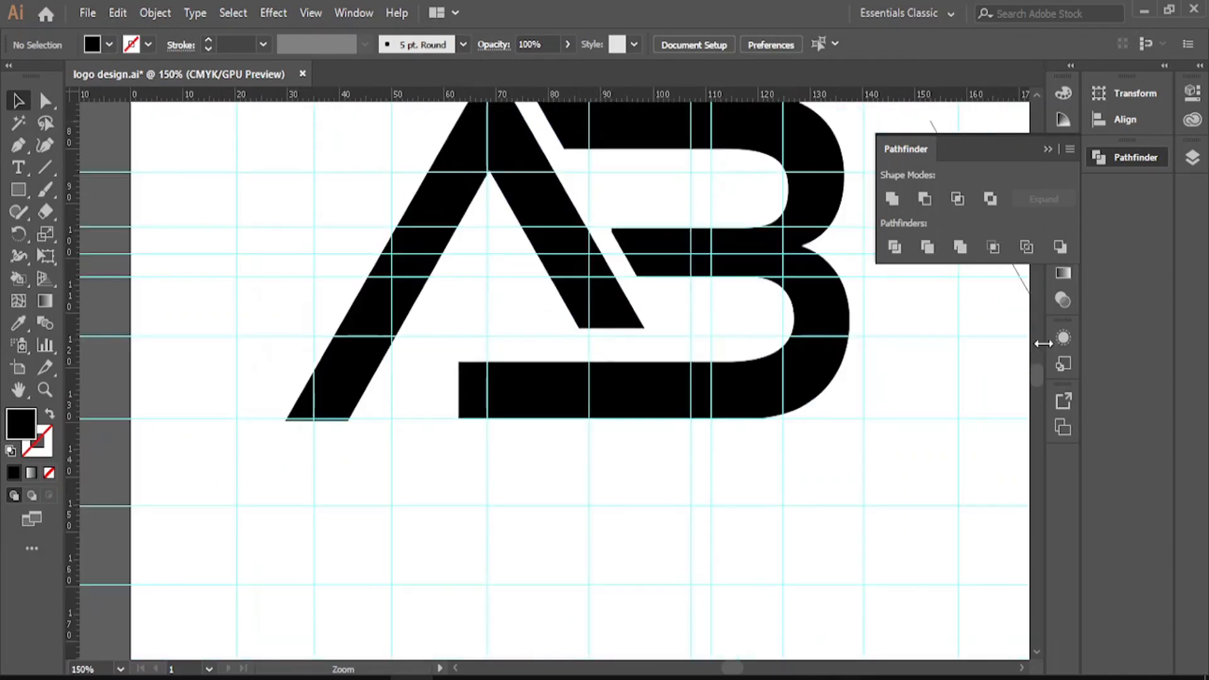
left_click(1034, 96)
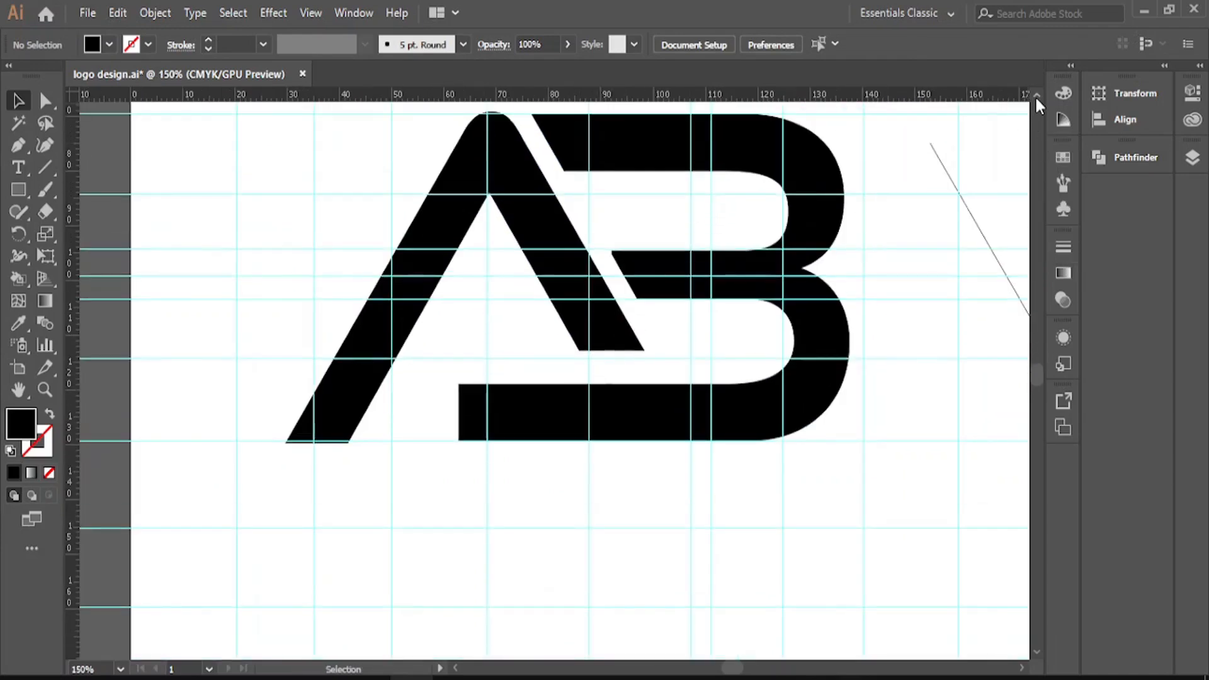
Step: Group the B's lower arm piece with the rest of the B
left_click(565, 497)
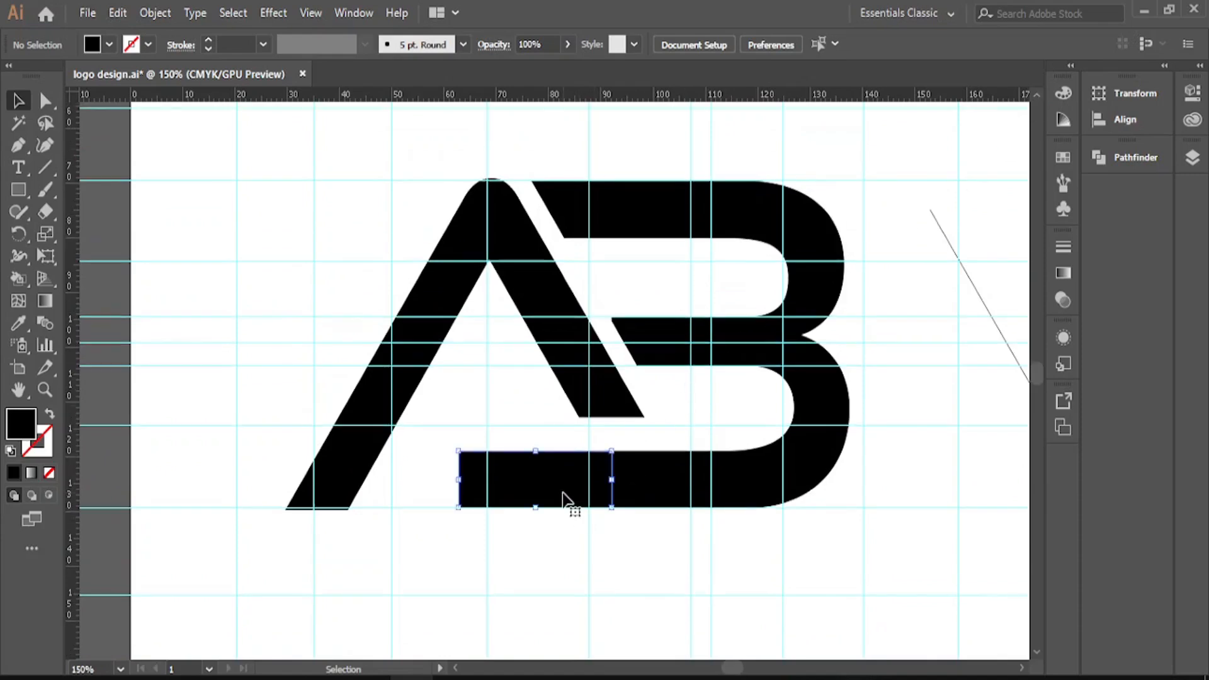
left_click(663, 494, "shift")
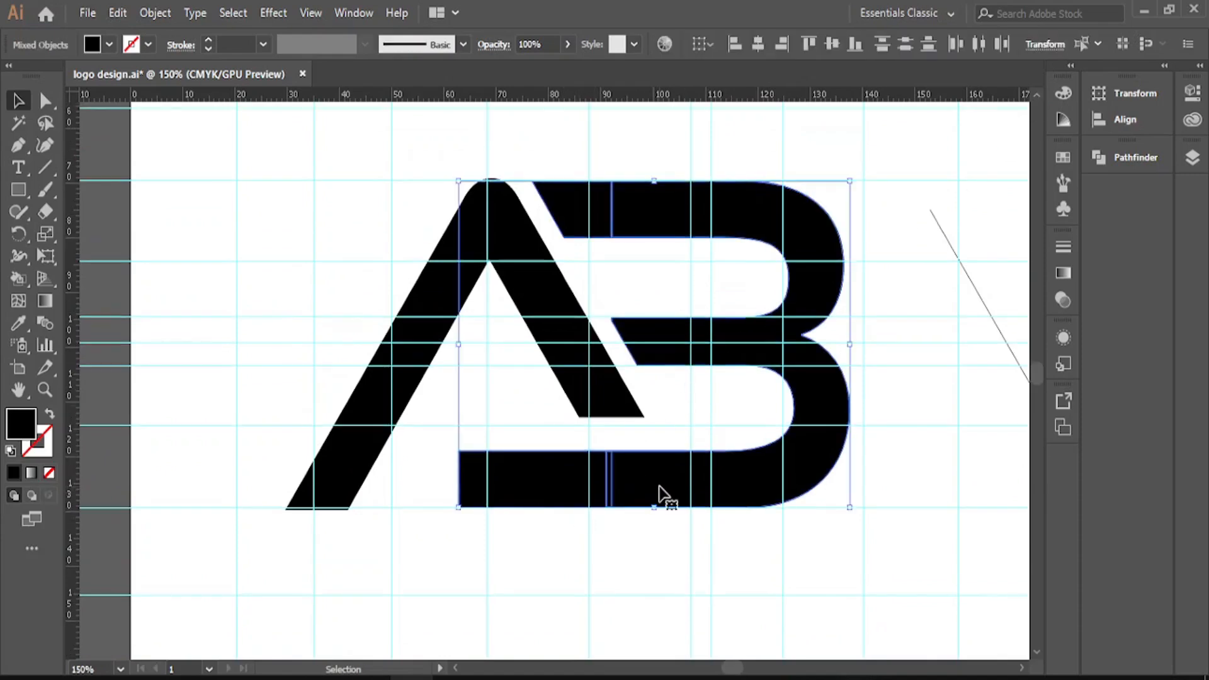
key("ctrl+g")
left_click(927, 451)
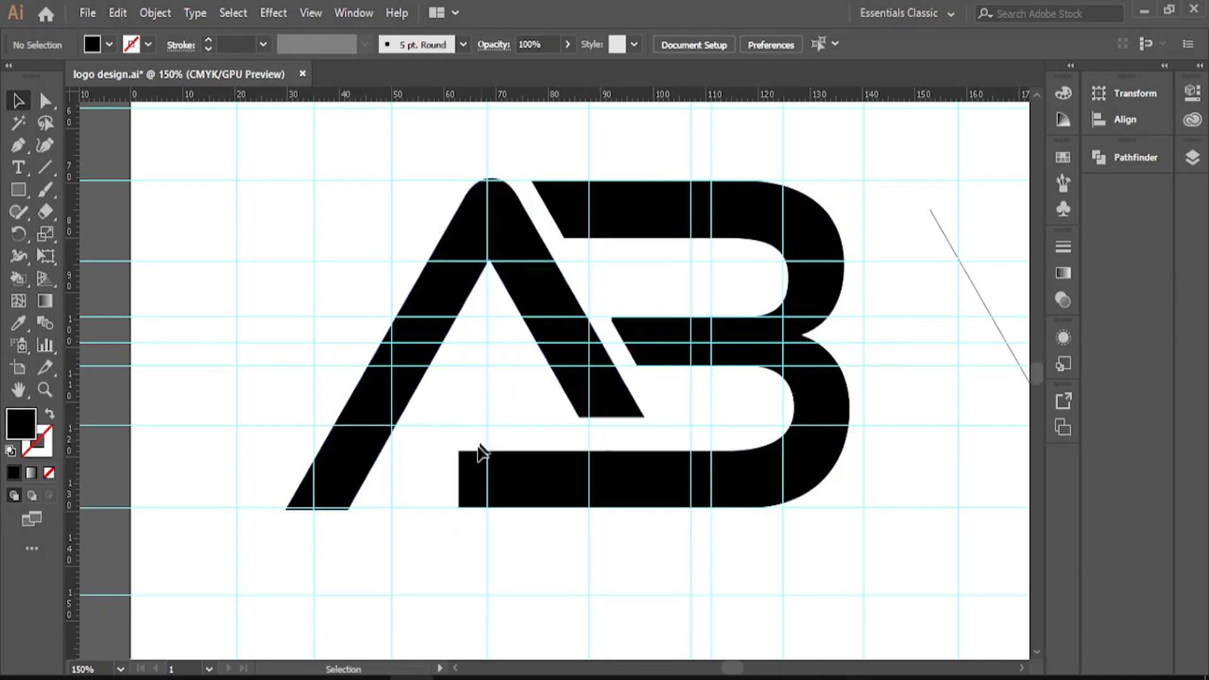
Step: Delete the leftover diagonal guide line beside the B
left_click(469, 478)
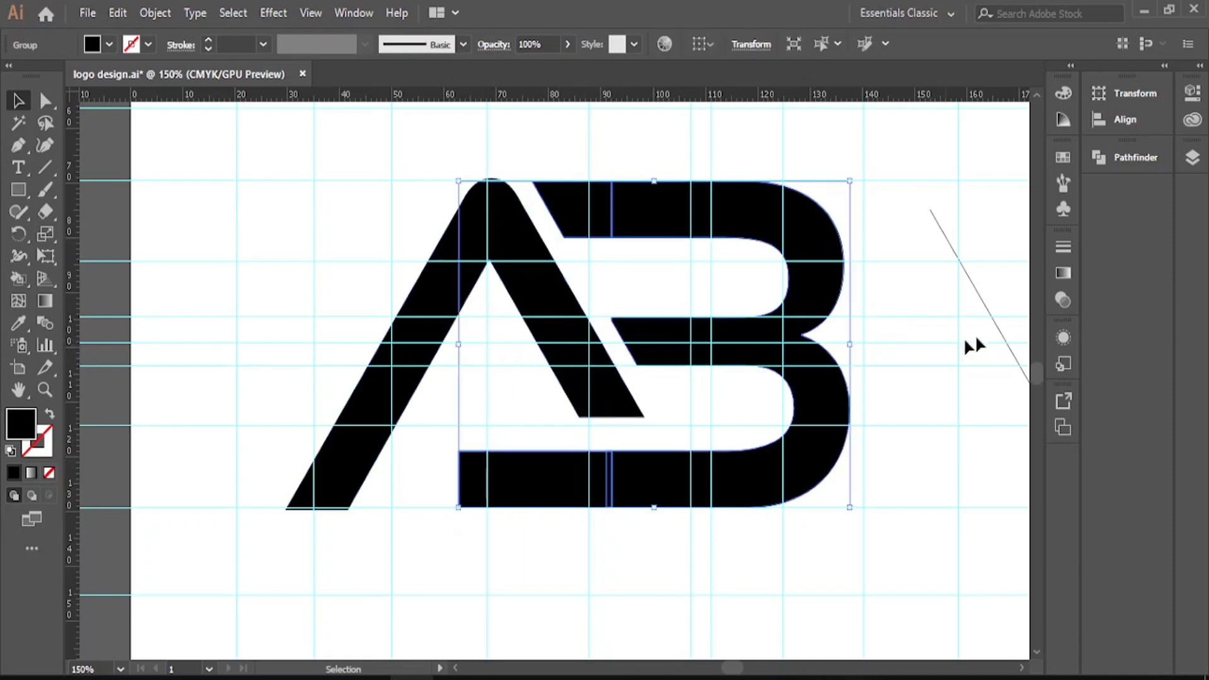
left_click(979, 288)
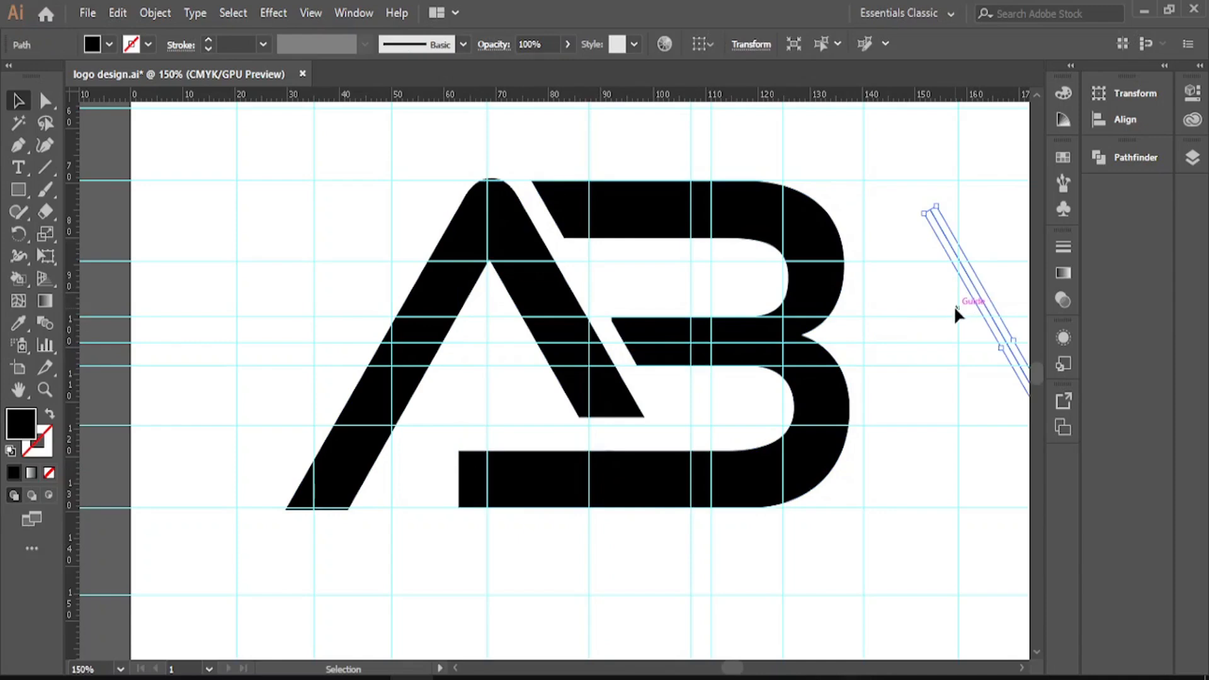
key("Delete")
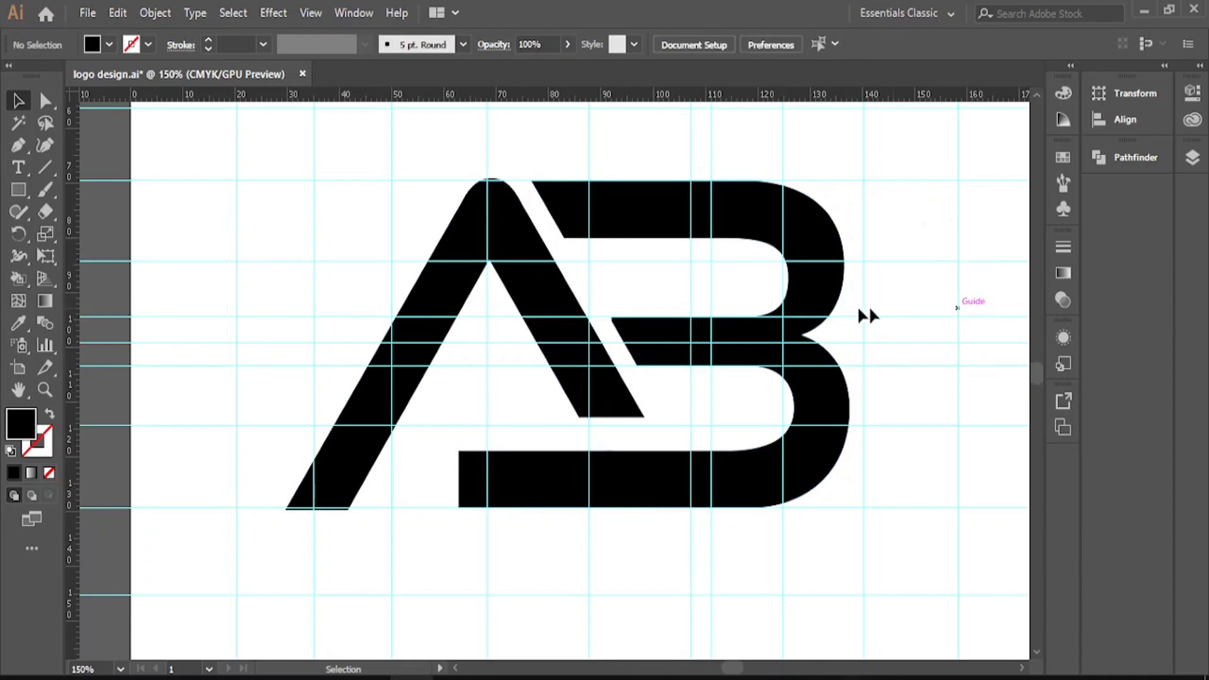
Step: Move the whole AB logo to the middle of the artboard and delete the stray short horizontal line beside the A's foot
key("a")
key("ctrl+0")
key("v")
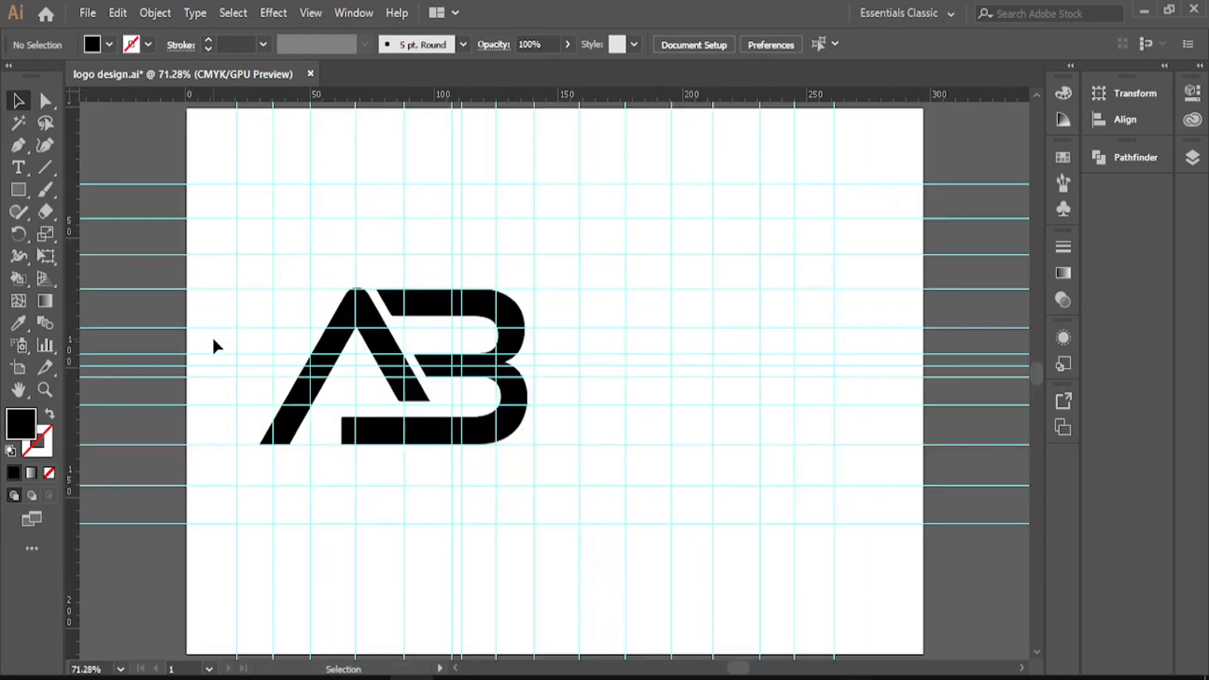
left_click_drag(152, 263, 667, 403)
left_click(791, 306)
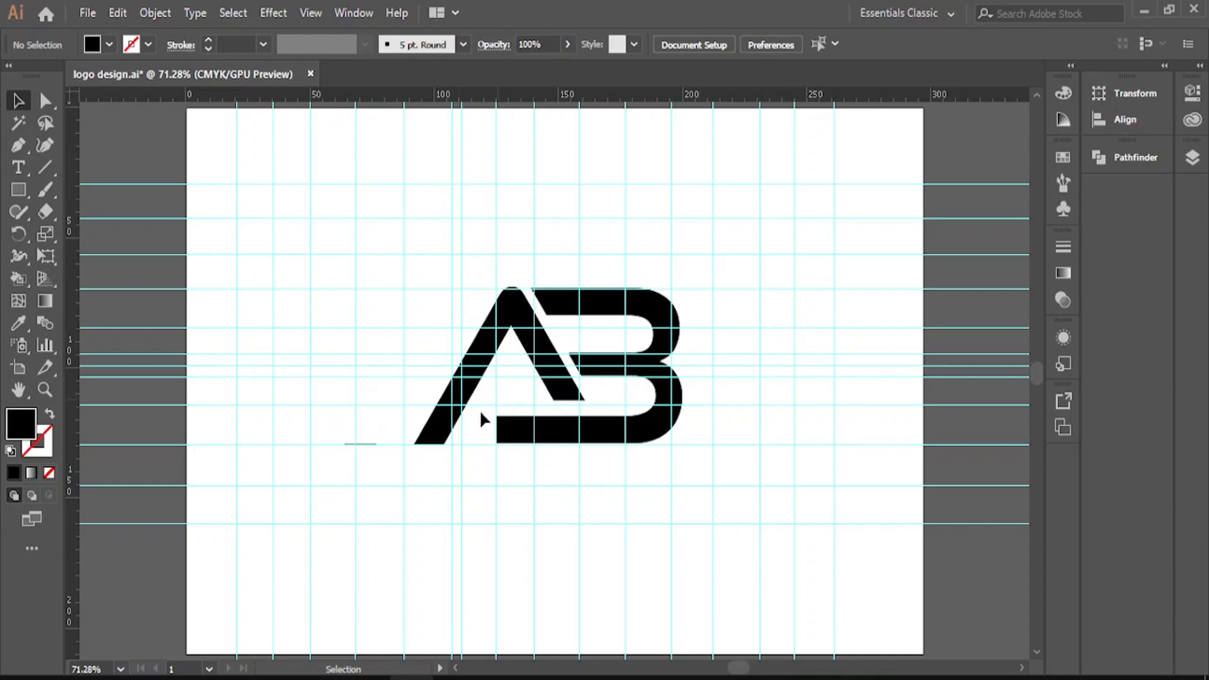
left_click(376, 445)
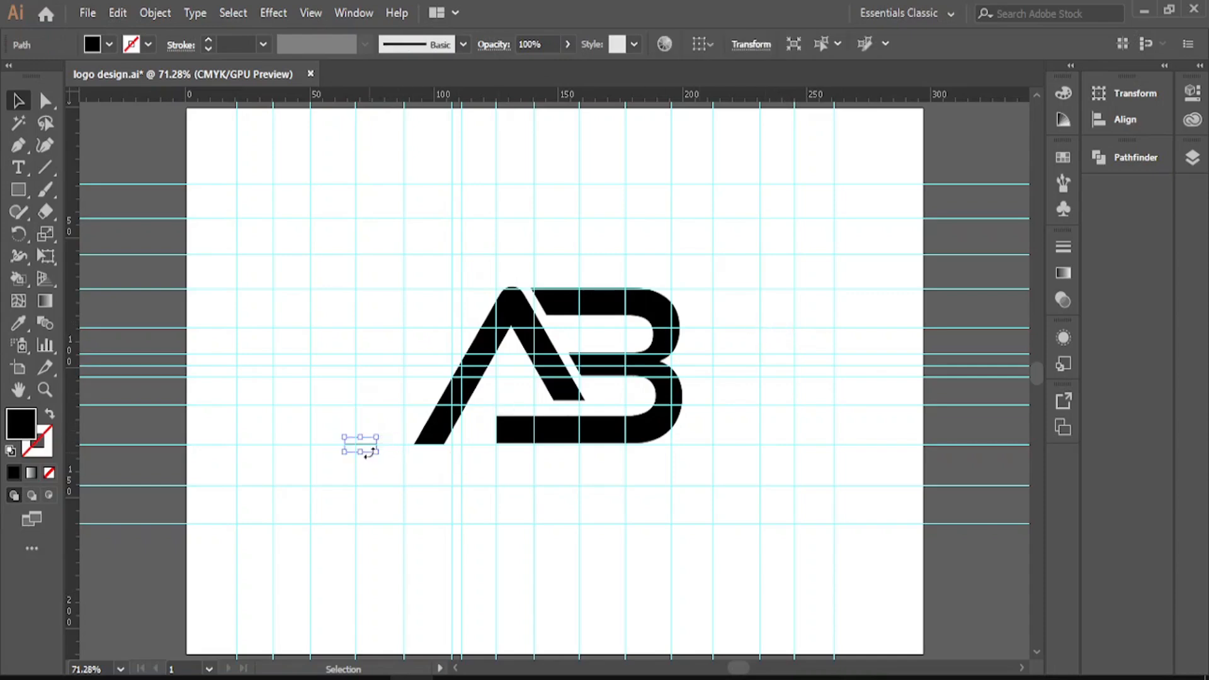
key("Delete")
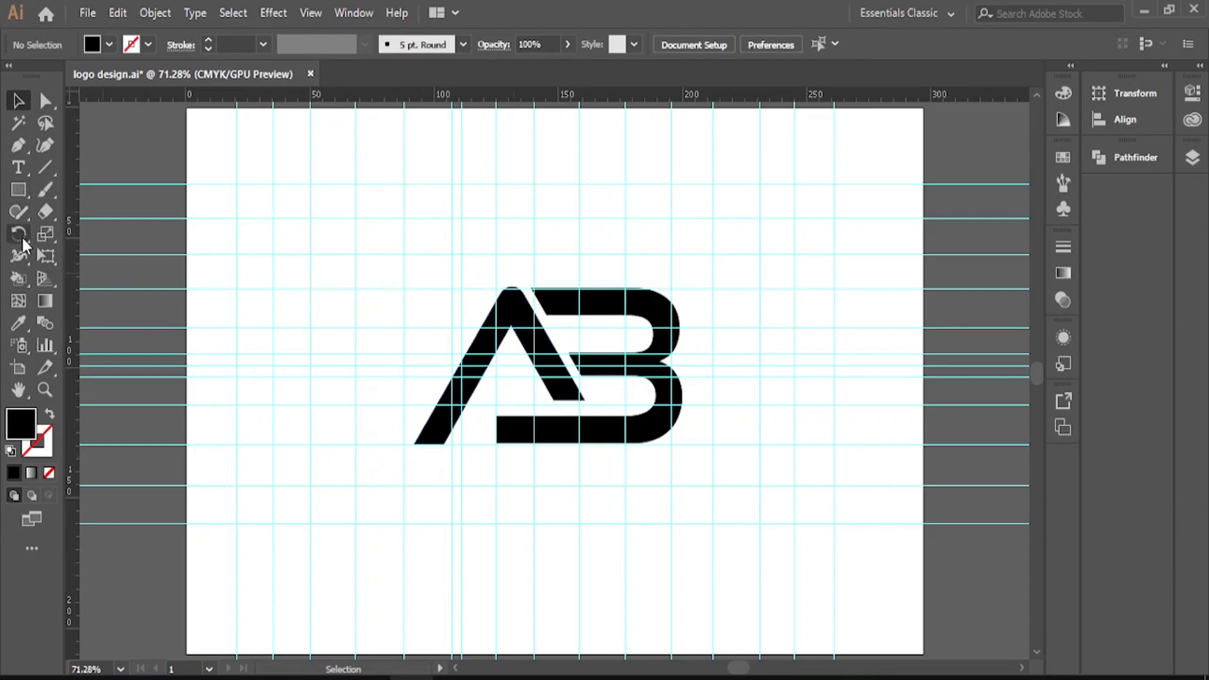
Step: Switch to the Polygon tool
left_click(19, 211)
left_click(20, 187)
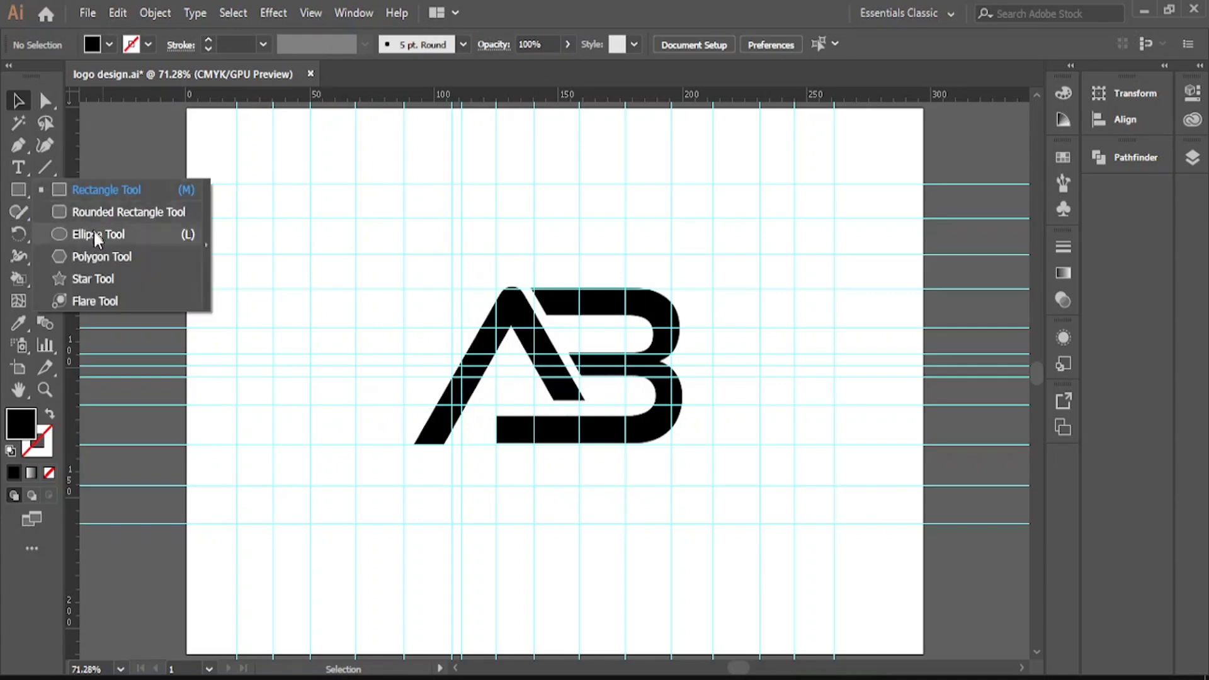
left_click(91, 256)
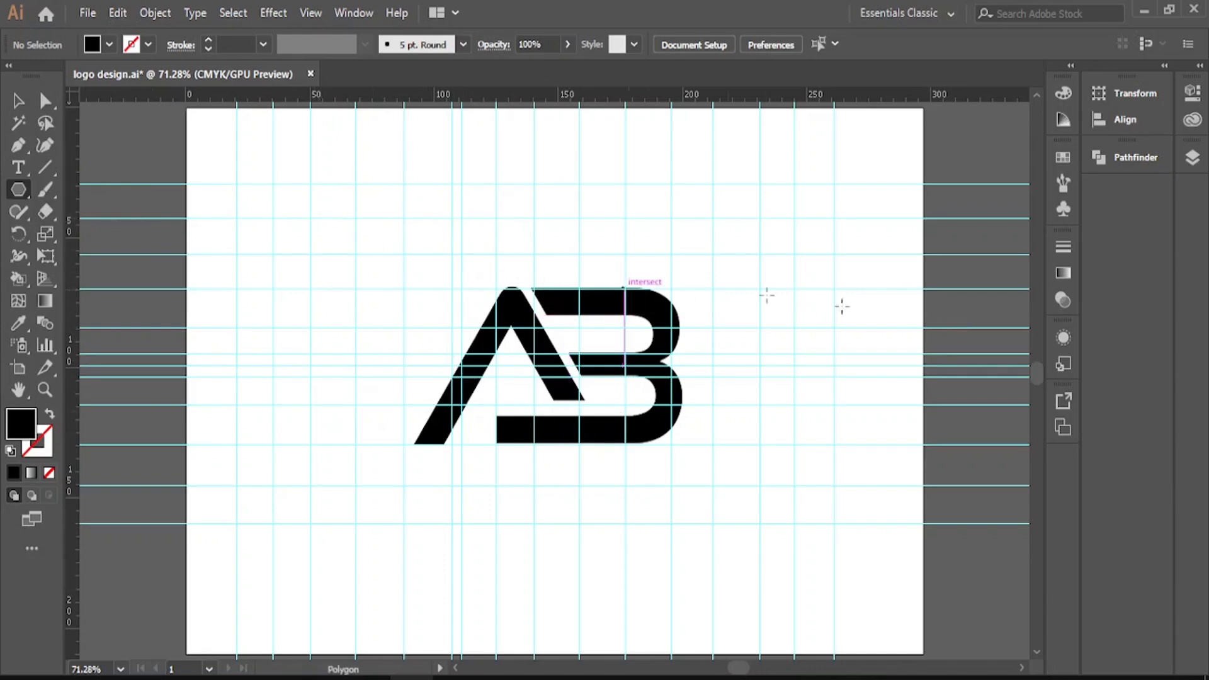
left_click(733, 309)
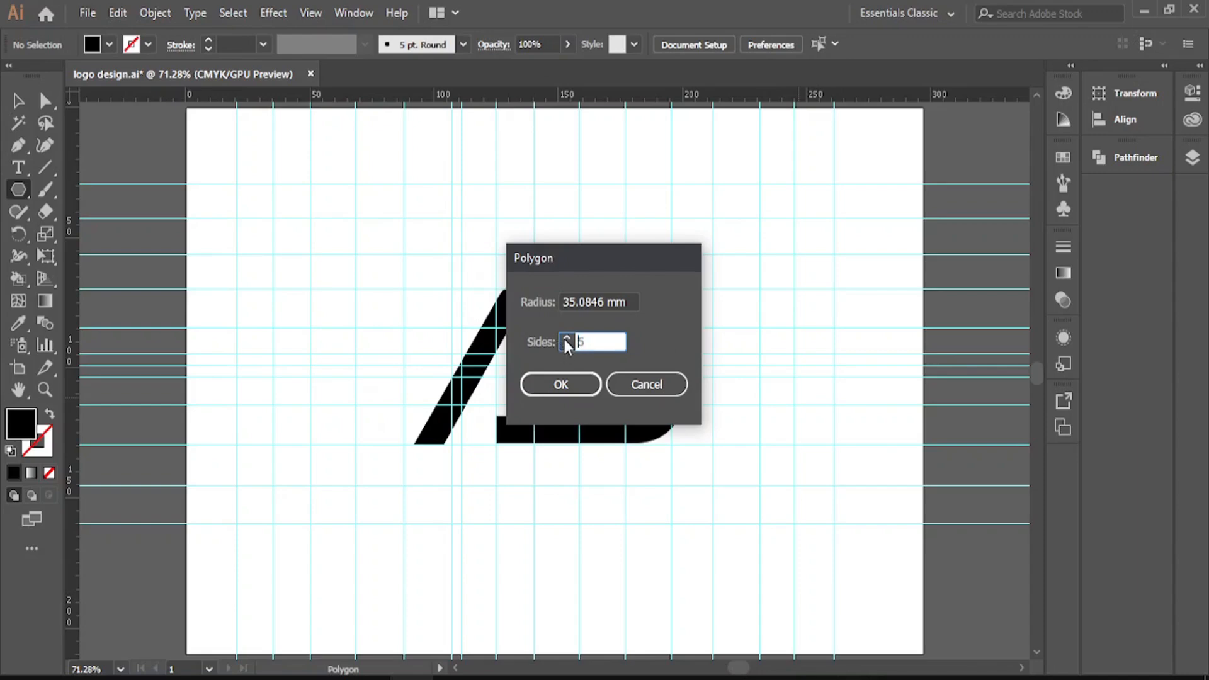
left_click(581, 384)
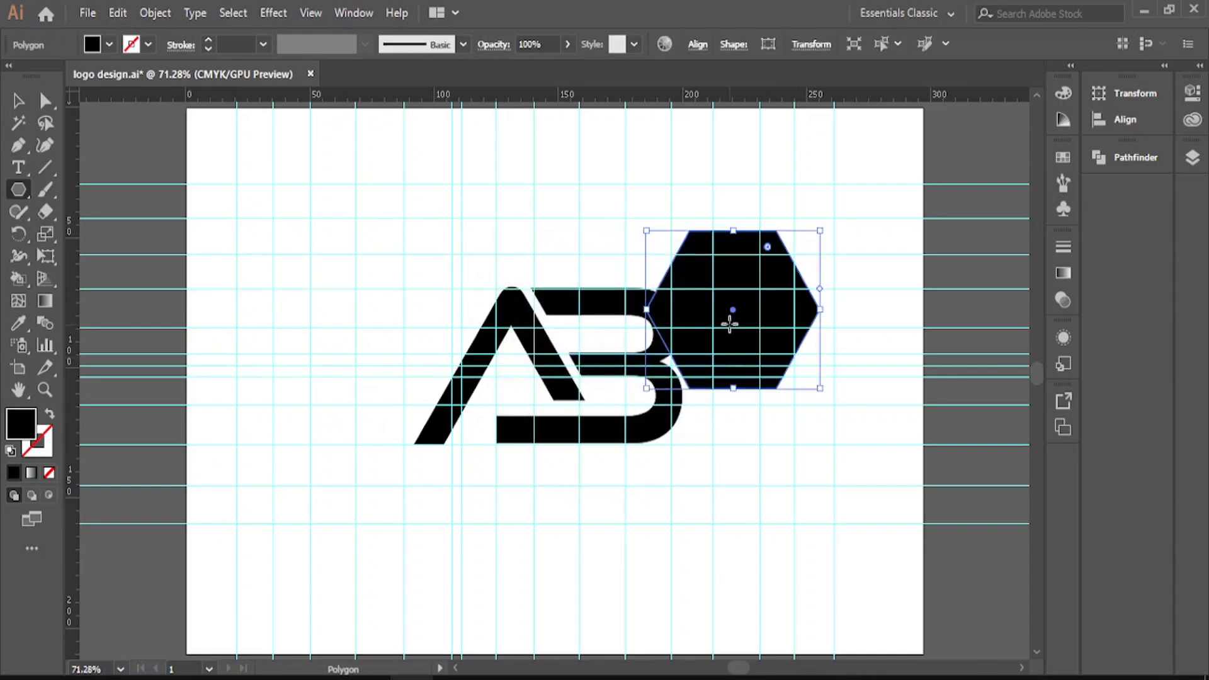
key("ctrl+z")
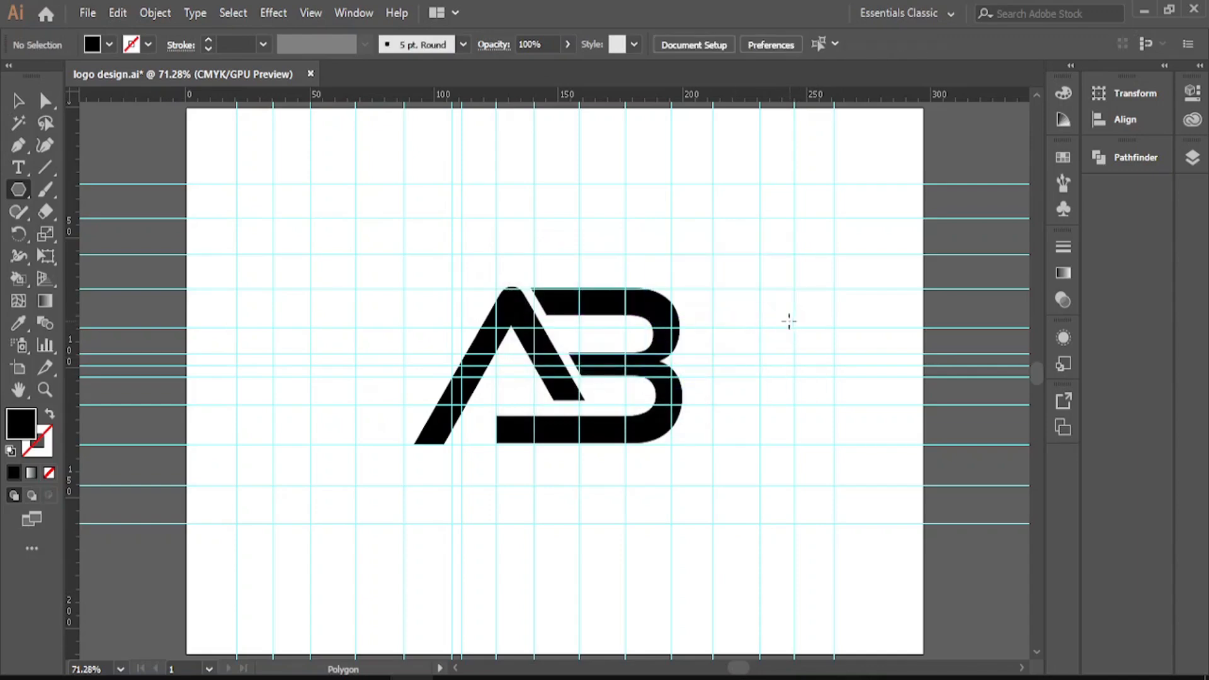
Step: Create a three-sided polygon with a radius of 35.0846 mm, centred just beyond the B's upper bowl
left_click(732, 315)
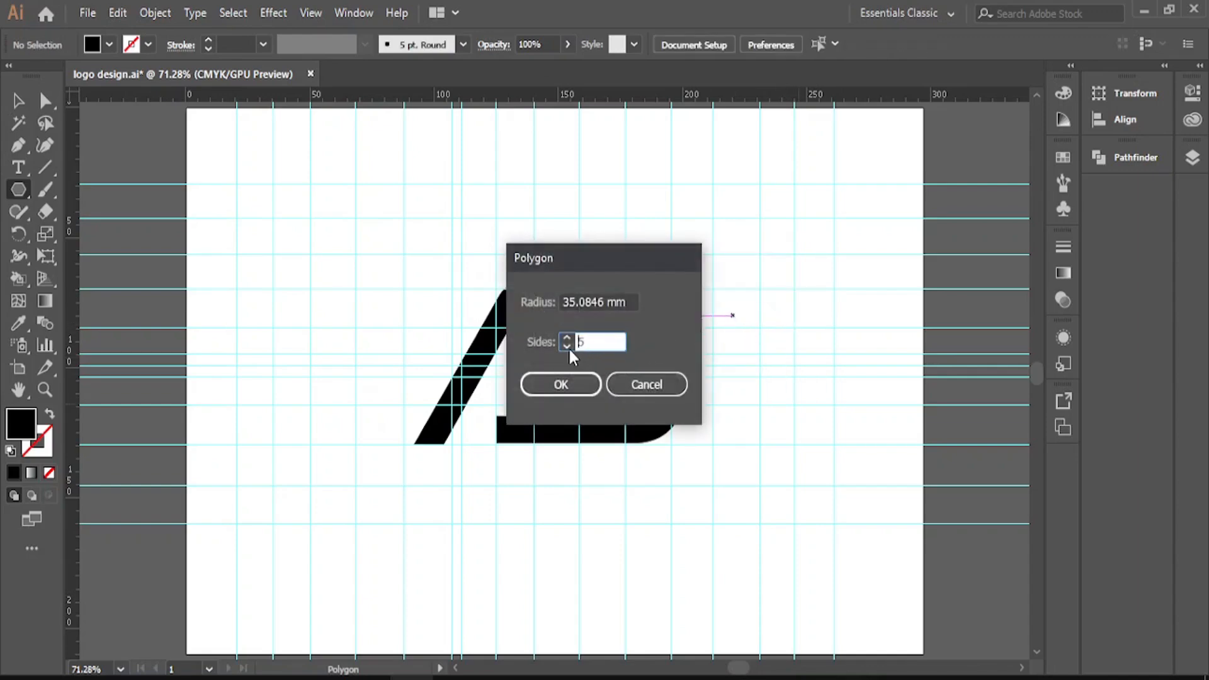
left_click(566, 345)
left_click(566, 346)
left_click(577, 383)
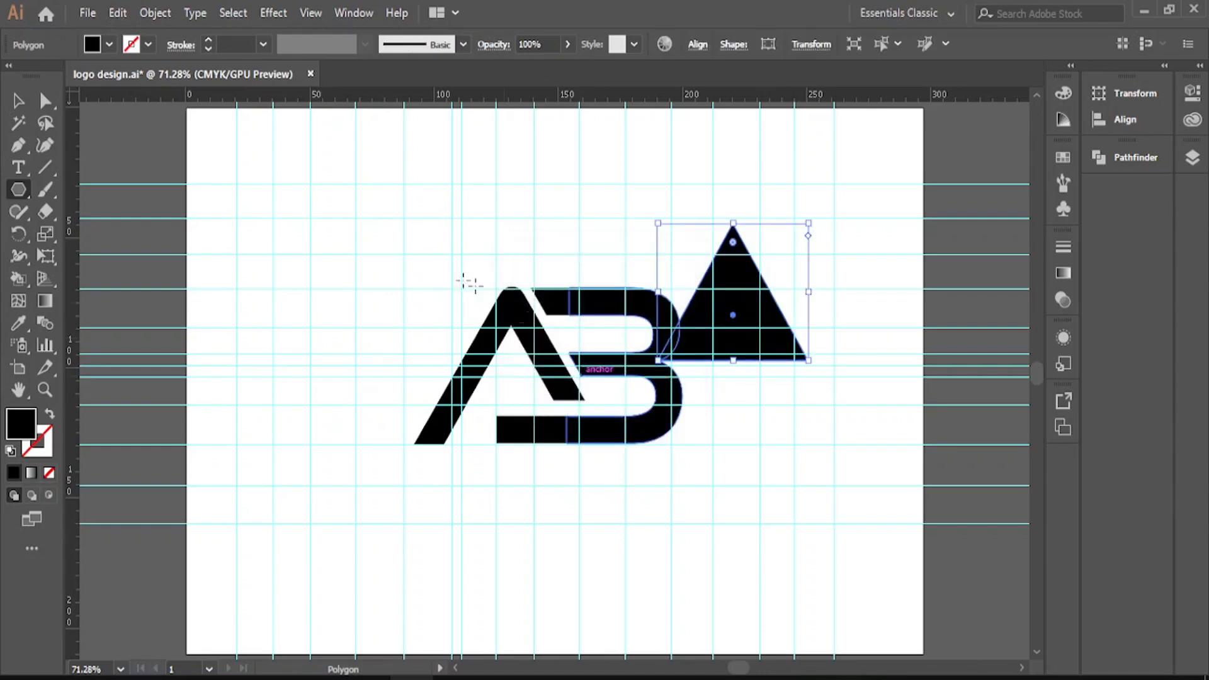
Step: Scale the black triangle proportionally to about half its size and place it in the empty area outside the A's long leg
left_click(17, 99)
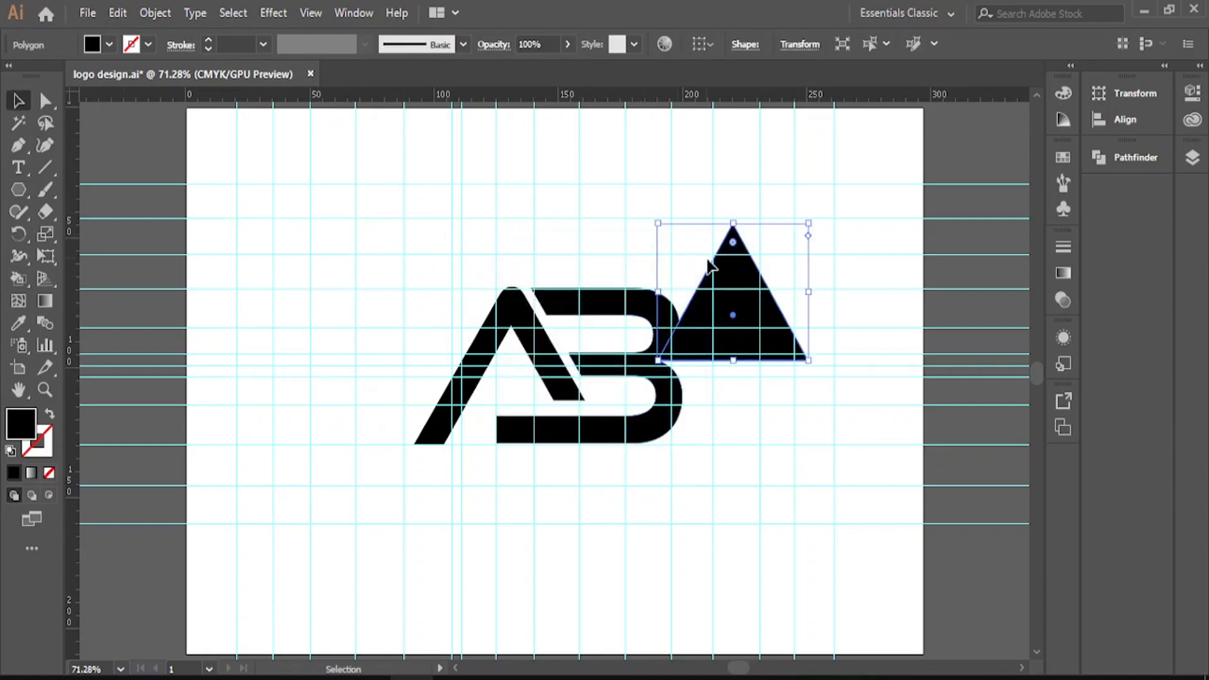
left_click_drag(743, 289, 538, 343)
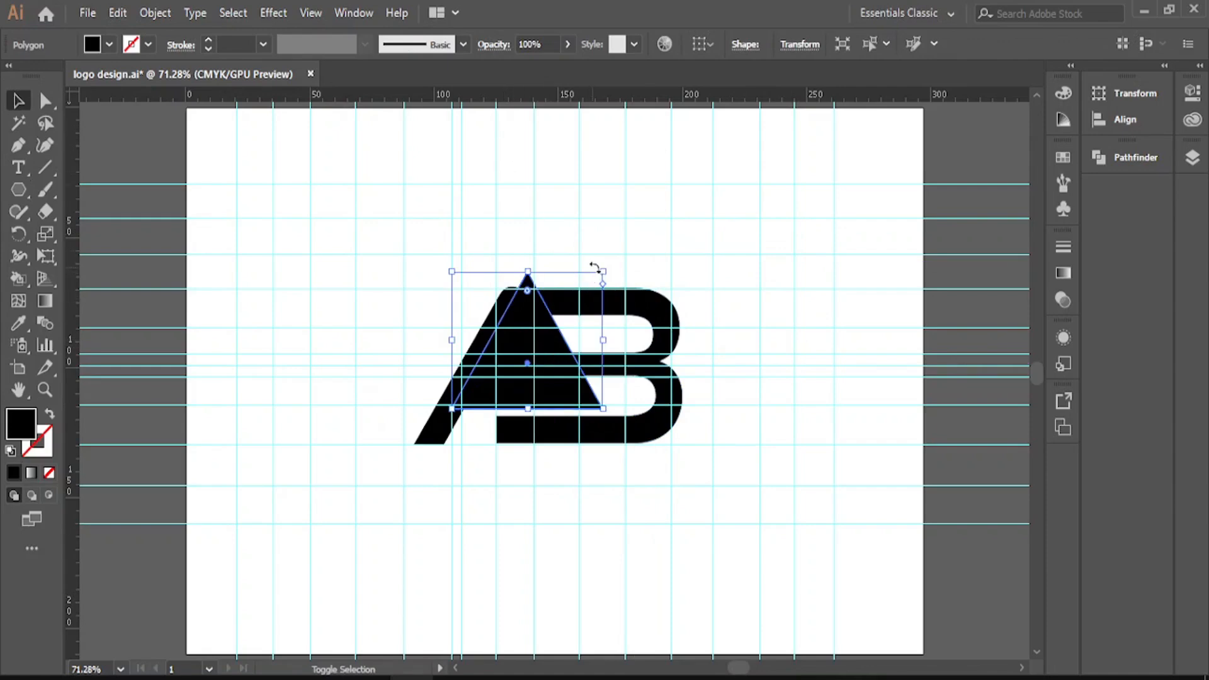
left_click_drag(603, 272, 533, 334)
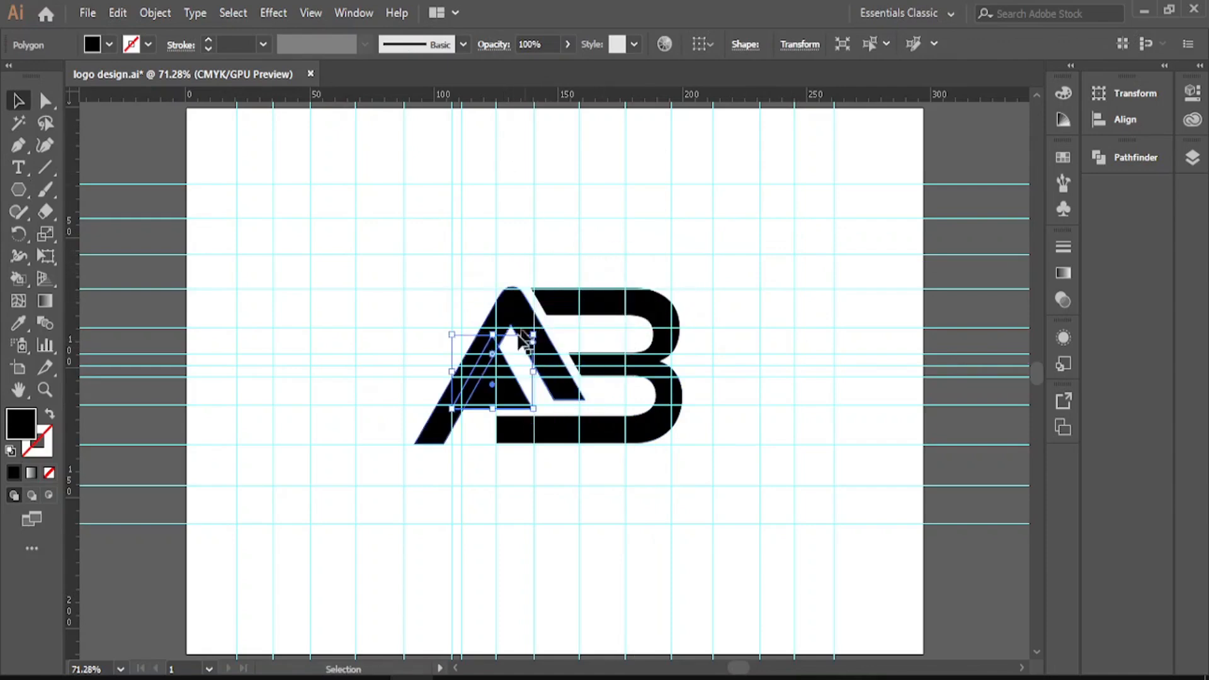
left_click_drag(485, 393, 415, 340)
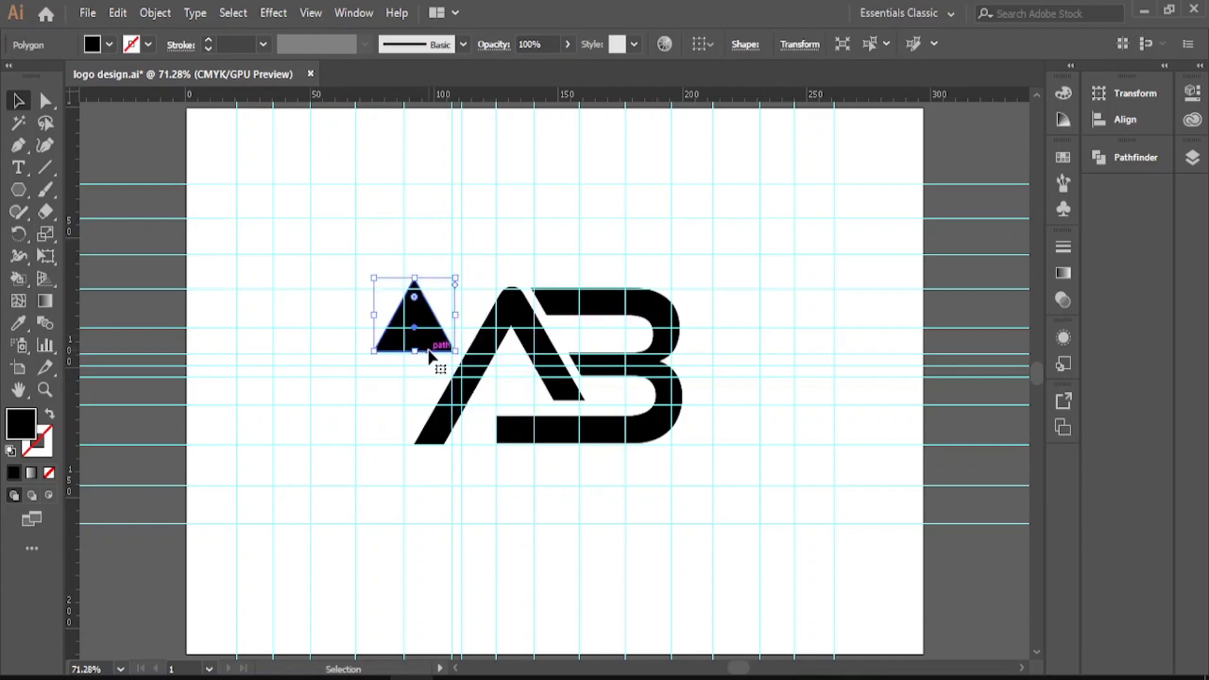
Step: Shrink the triangle to about 15 mm wide and place it inside the A, centred beneath the inner apex between its legs
key("a")
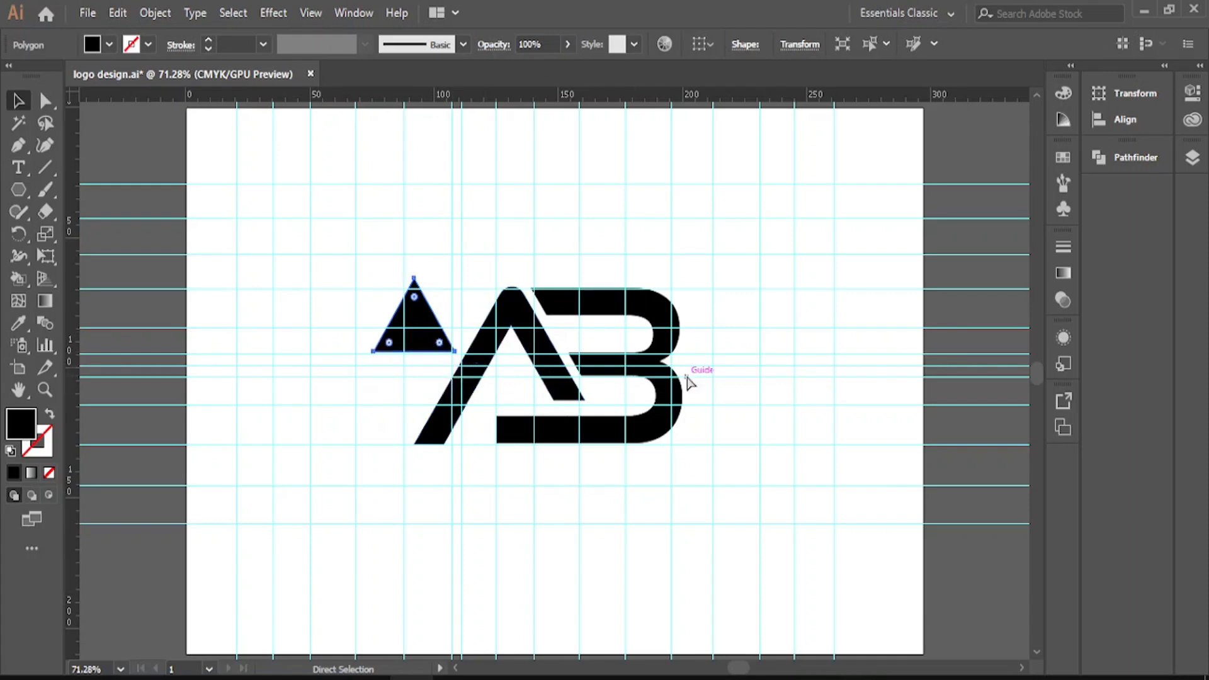
key("z")
left_click(598, 401)
left_click(507, 264)
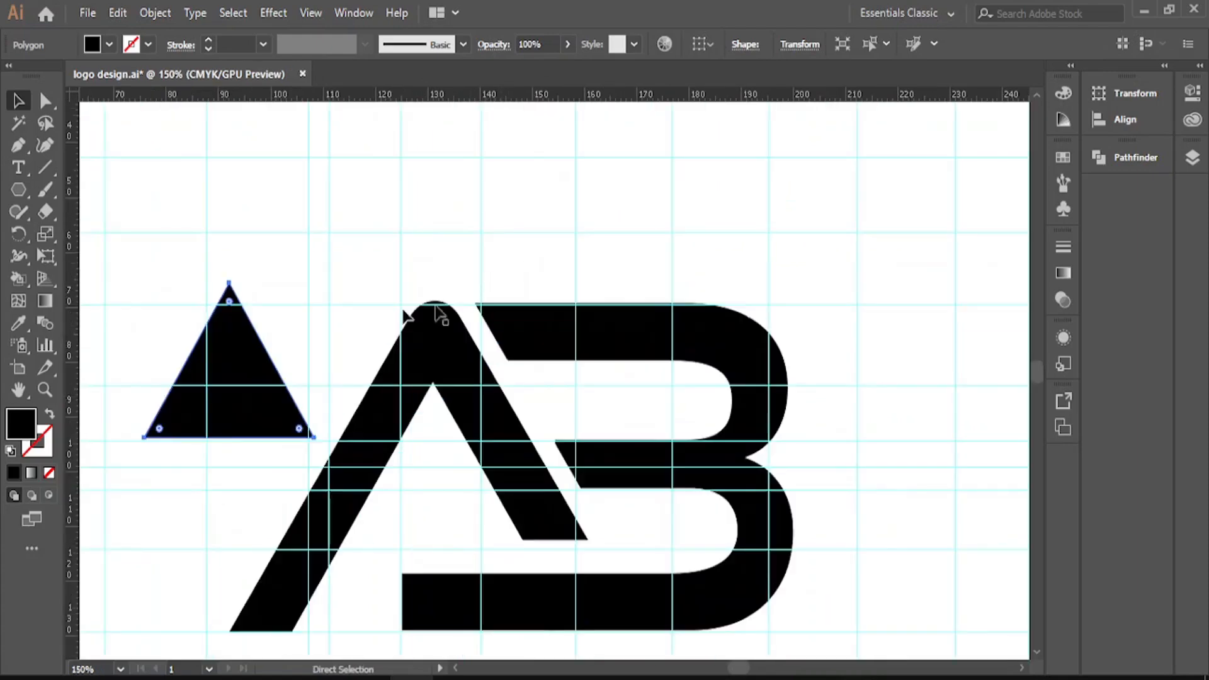
key("v")
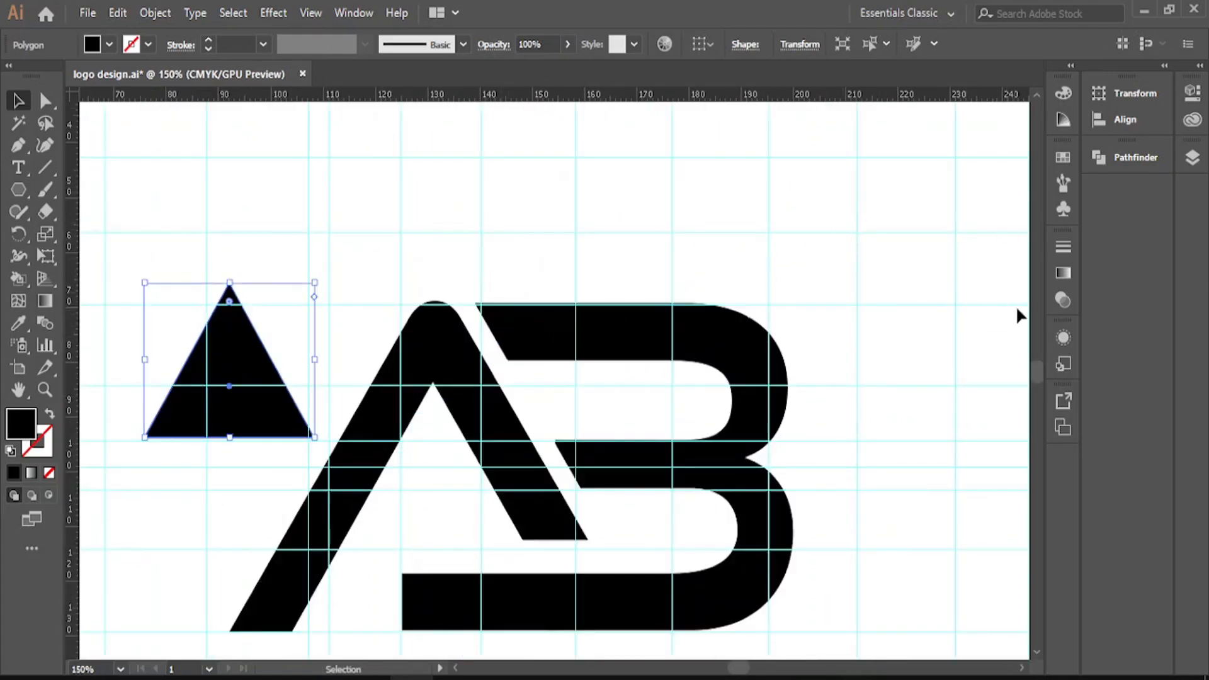
scroll(1036, 370, "down", 3)
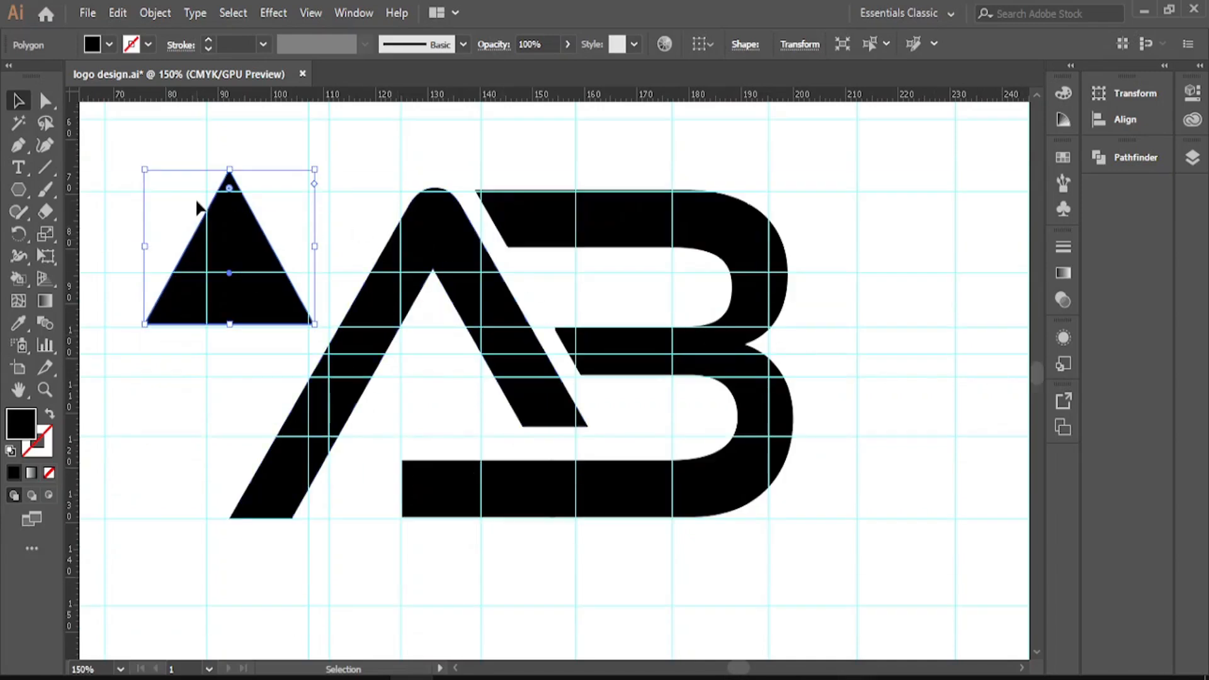
left_click_drag(143, 168, 250, 266)
left_click_drag(287, 309, 434, 396)
left_click(606, 320)
Step: Draw a black rectangle about 37 mm wide and 11 mm high that extends the B's lower arm toward the A's long leg
key("ctrl+plus")
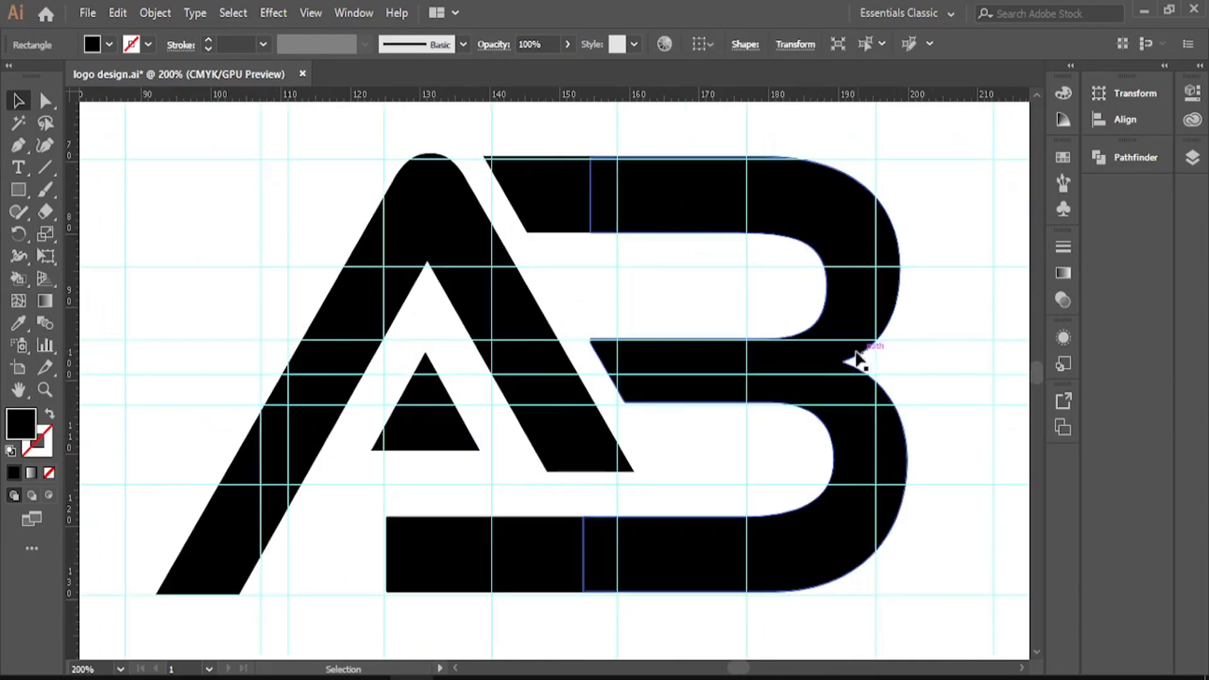
left_click(18, 189)
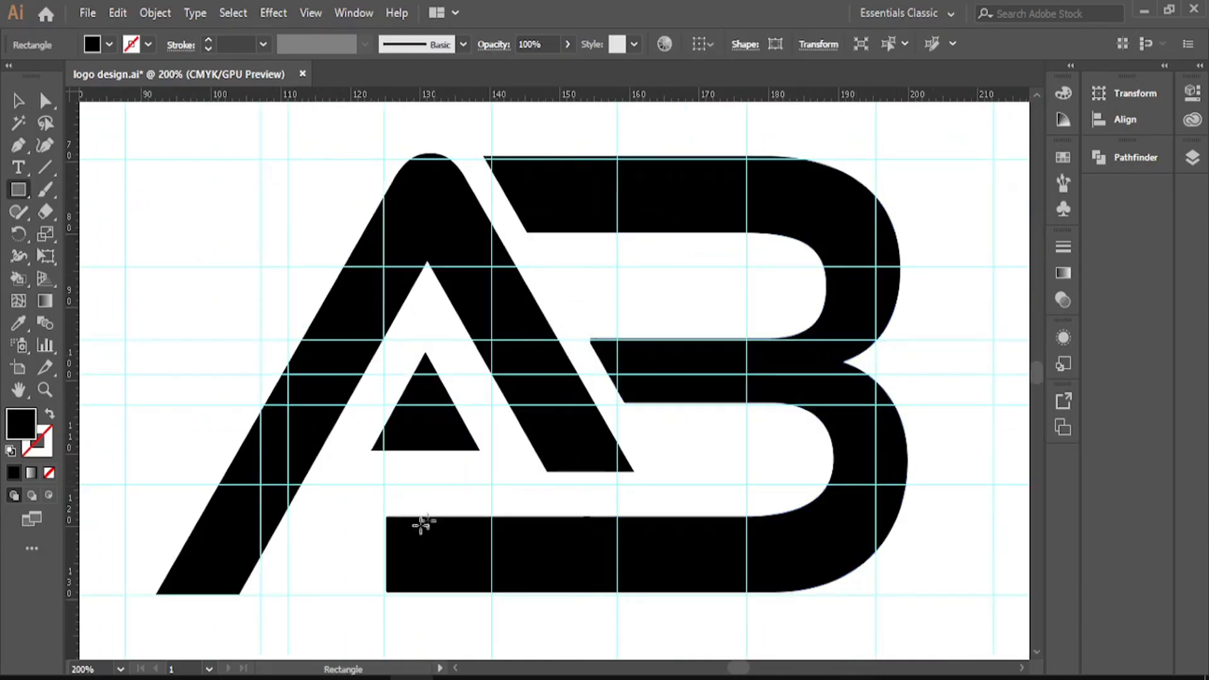
left_click_drag(325, 516, 583, 592)
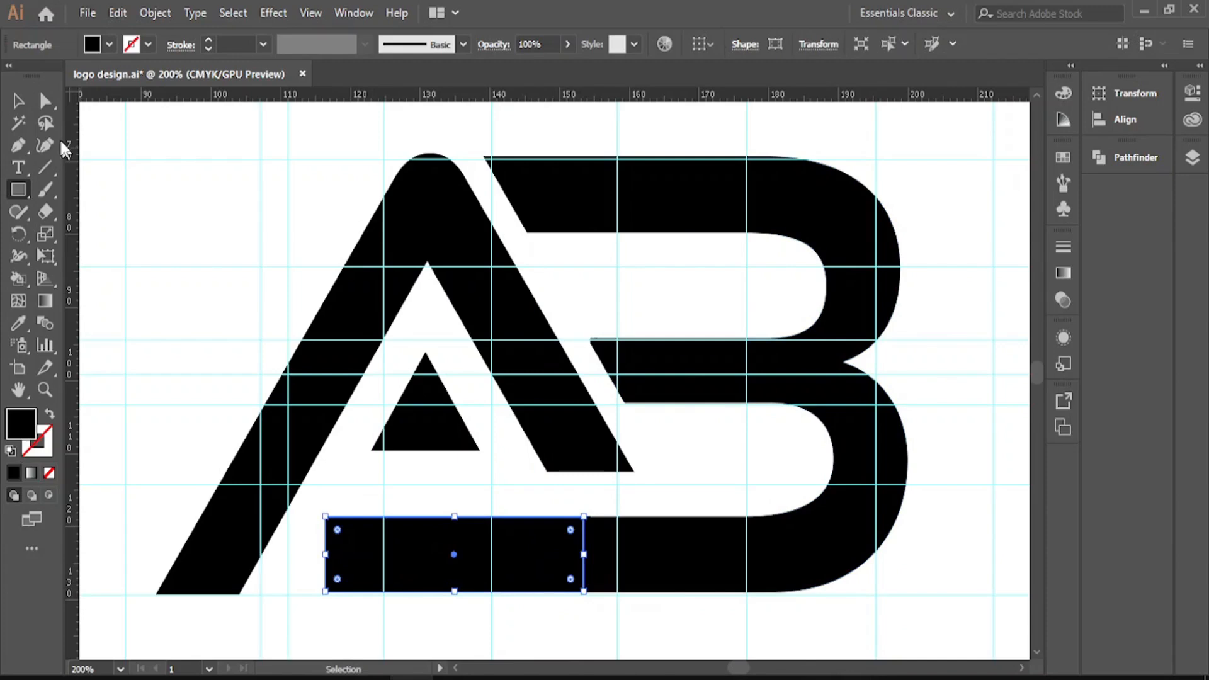
left_click(18, 101)
Step: Draw a vertical line about 36 mm long outside the A's long leg and rotate it to slant roughly like that leg
left_click(19, 144)
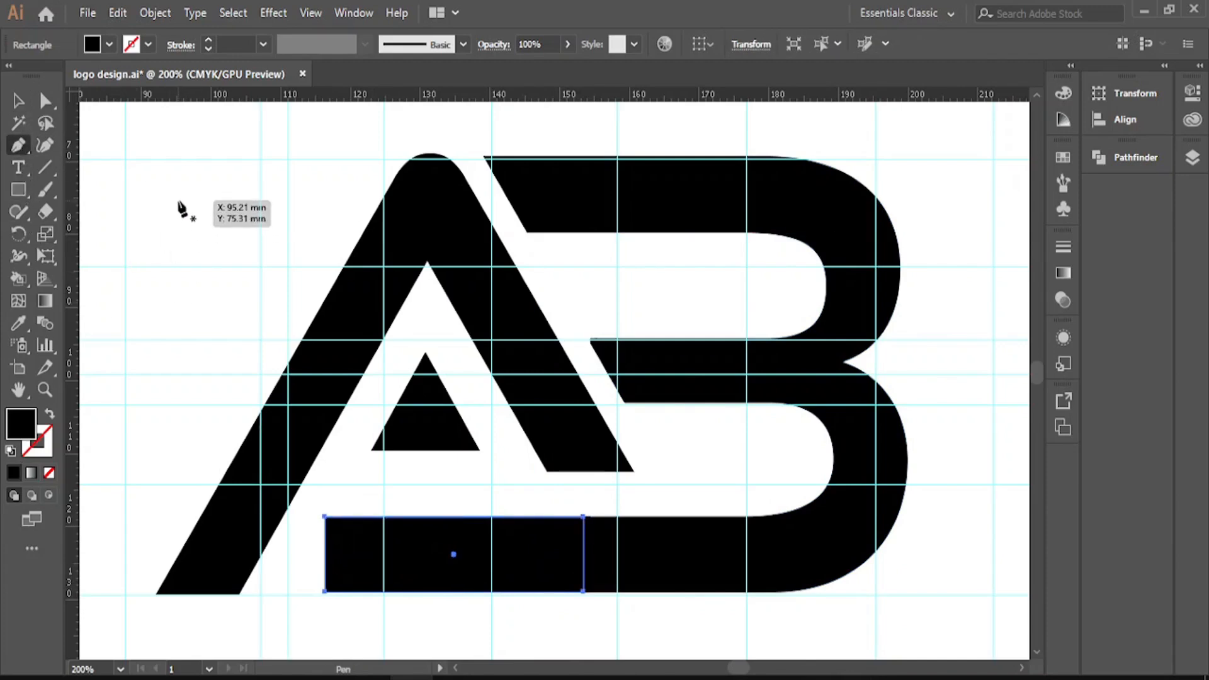
left_click(178, 201)
left_click(177, 451)
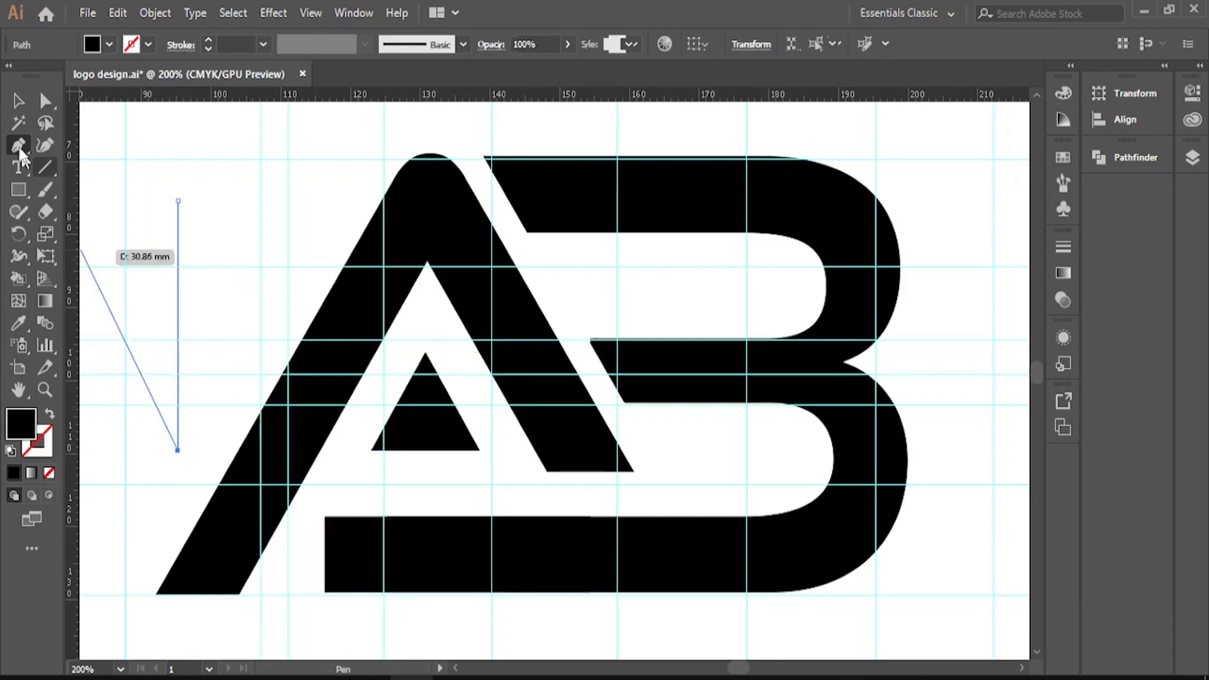
left_click(18, 101)
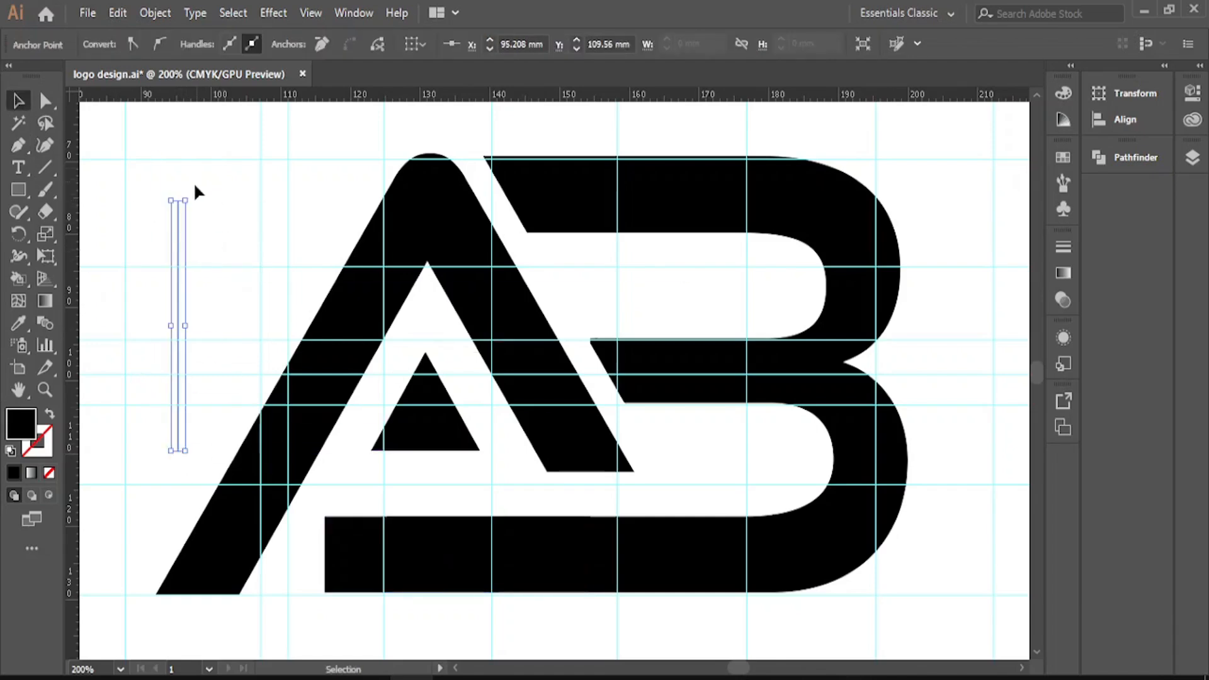
left_click_drag(190, 193, 213, 270)
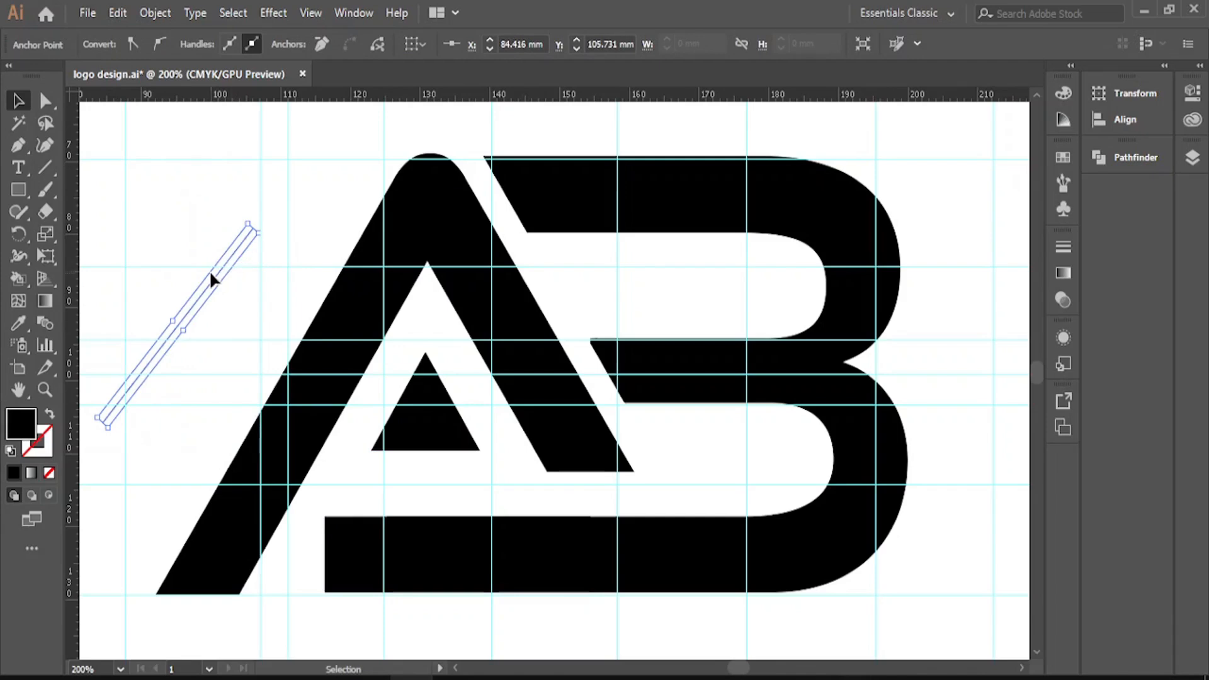
left_click(342, 449, "shift")
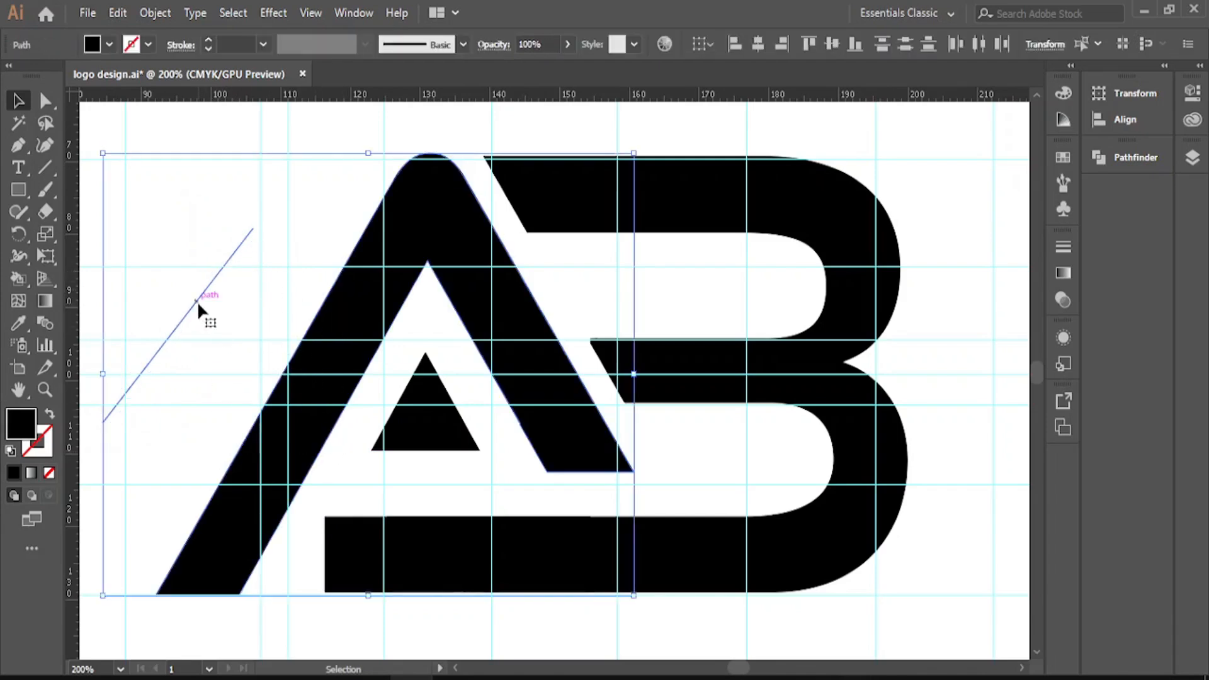
left_click(85, 189)
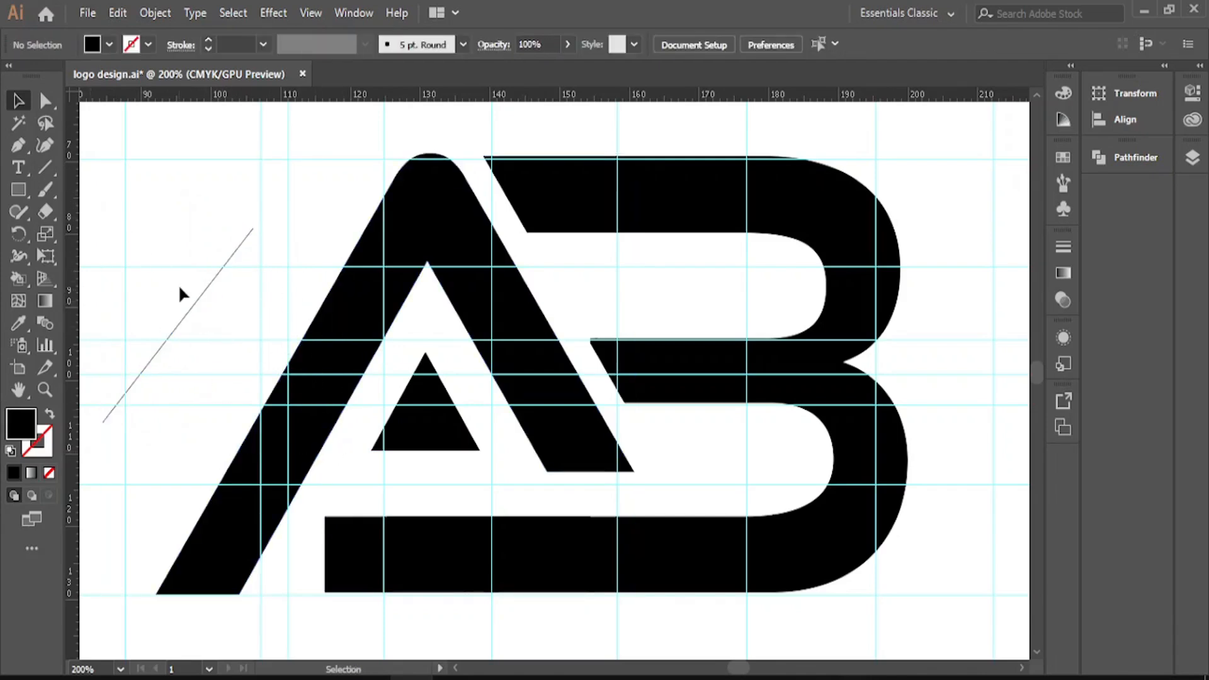
Step: Lay the slanted line parallel to the A's long leg across the B's lower arm end, and stretch the arm's rectangle past it
left_click_drag(194, 298, 347, 515)
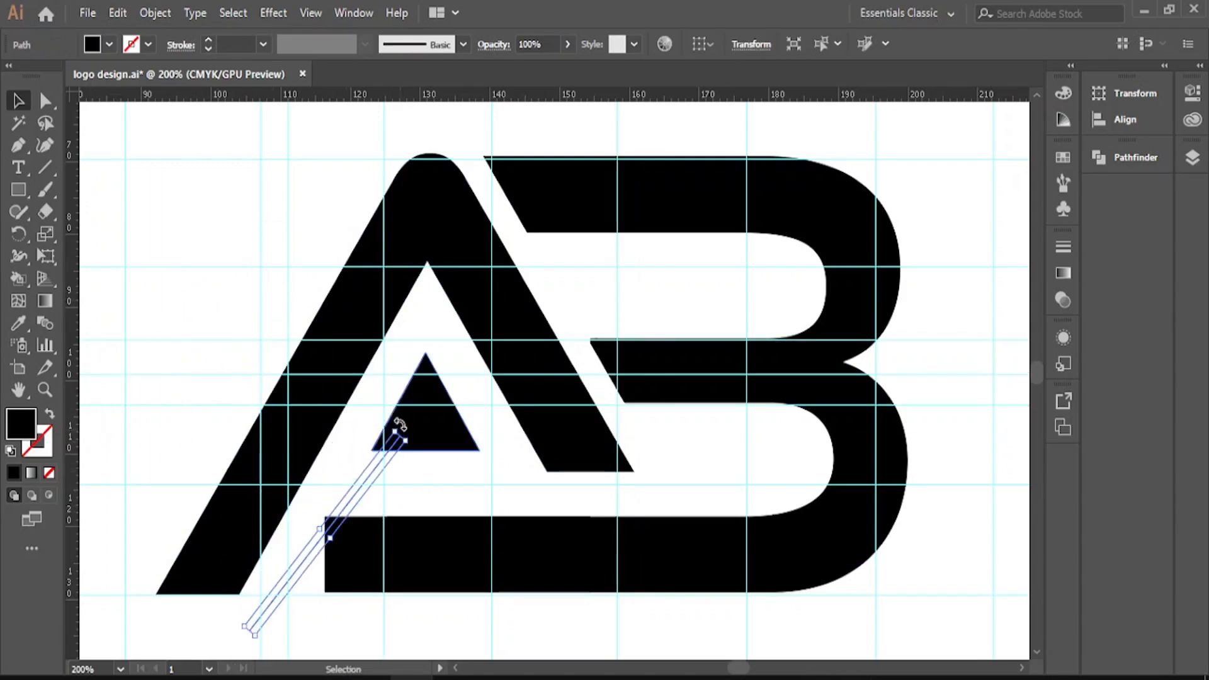
left_click_drag(398, 424, 391, 388)
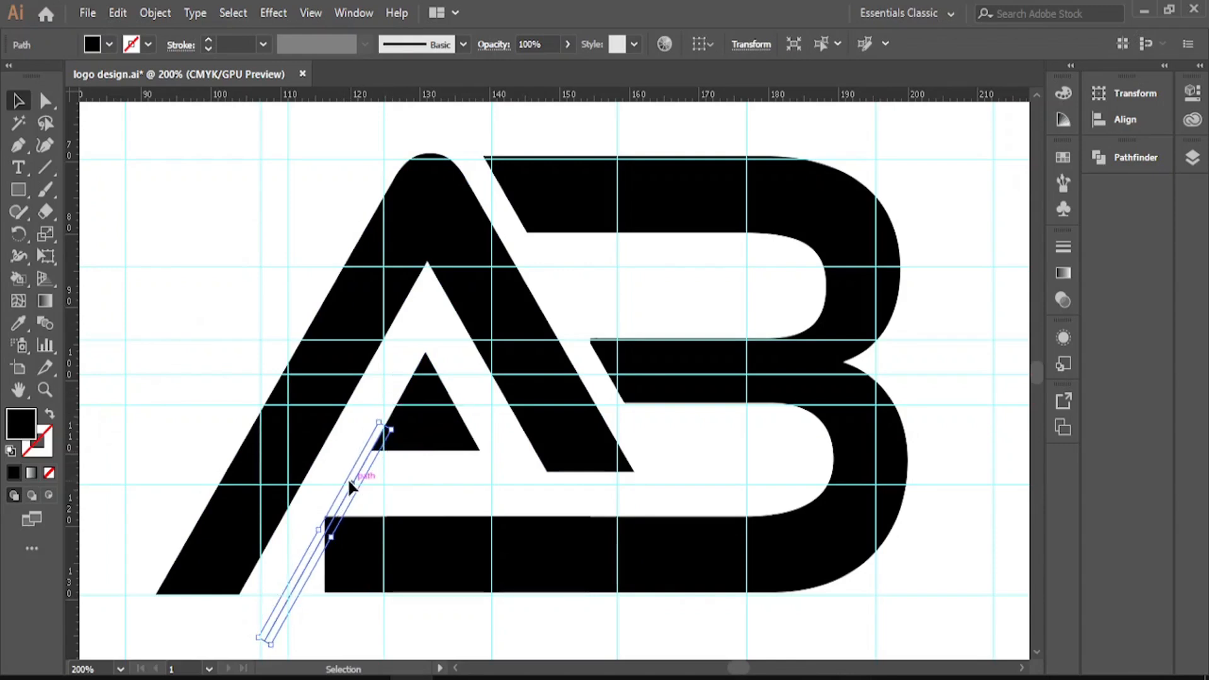
left_click(334, 554)
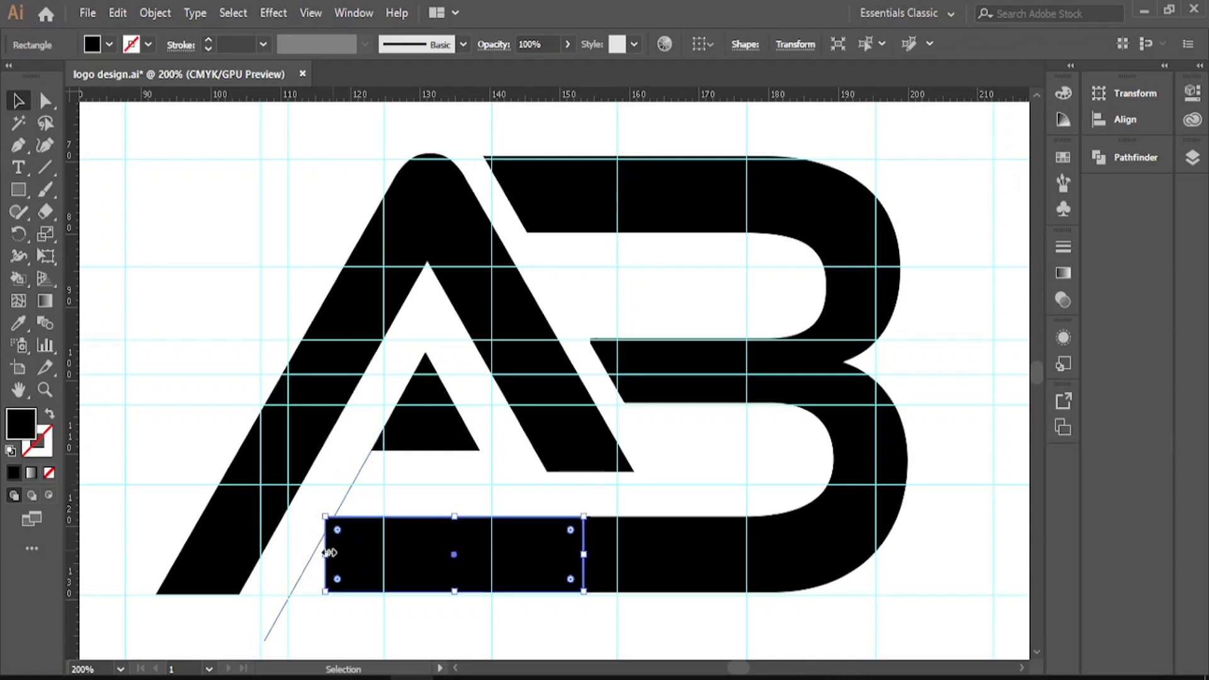
left_click_drag(329, 552, 283, 553)
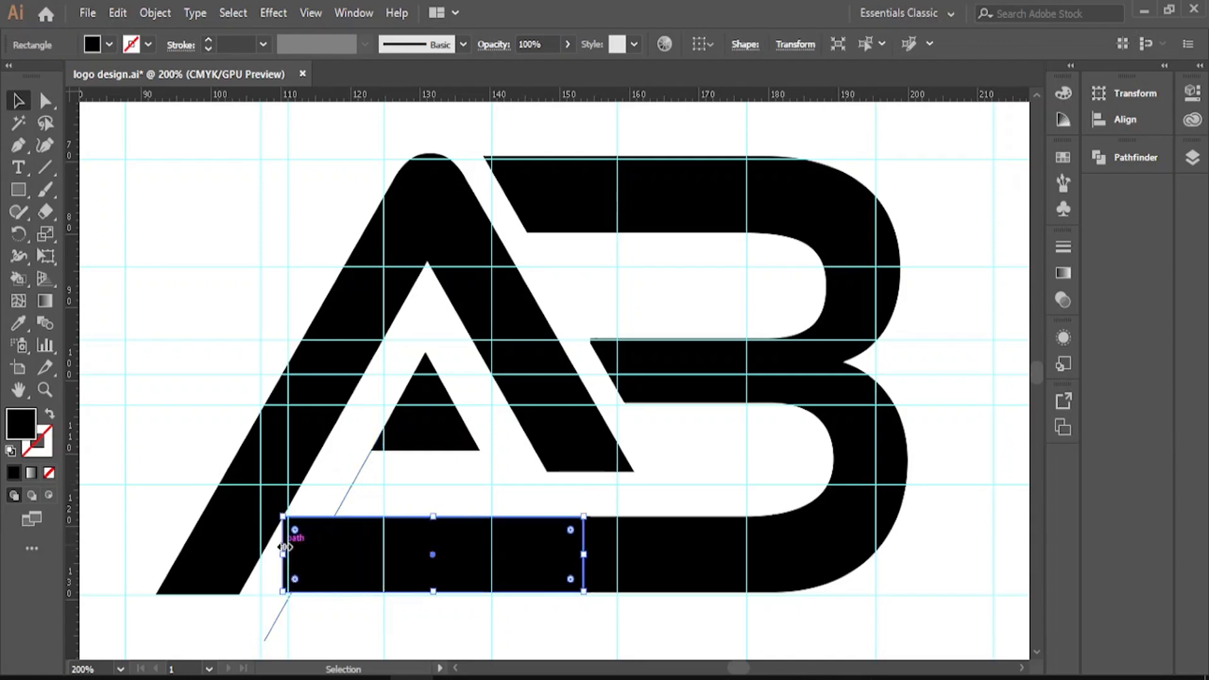
Step: Shorten the slanted line slightly at its upper end, keeping it across the end of the B's lower arm
left_click(338, 513)
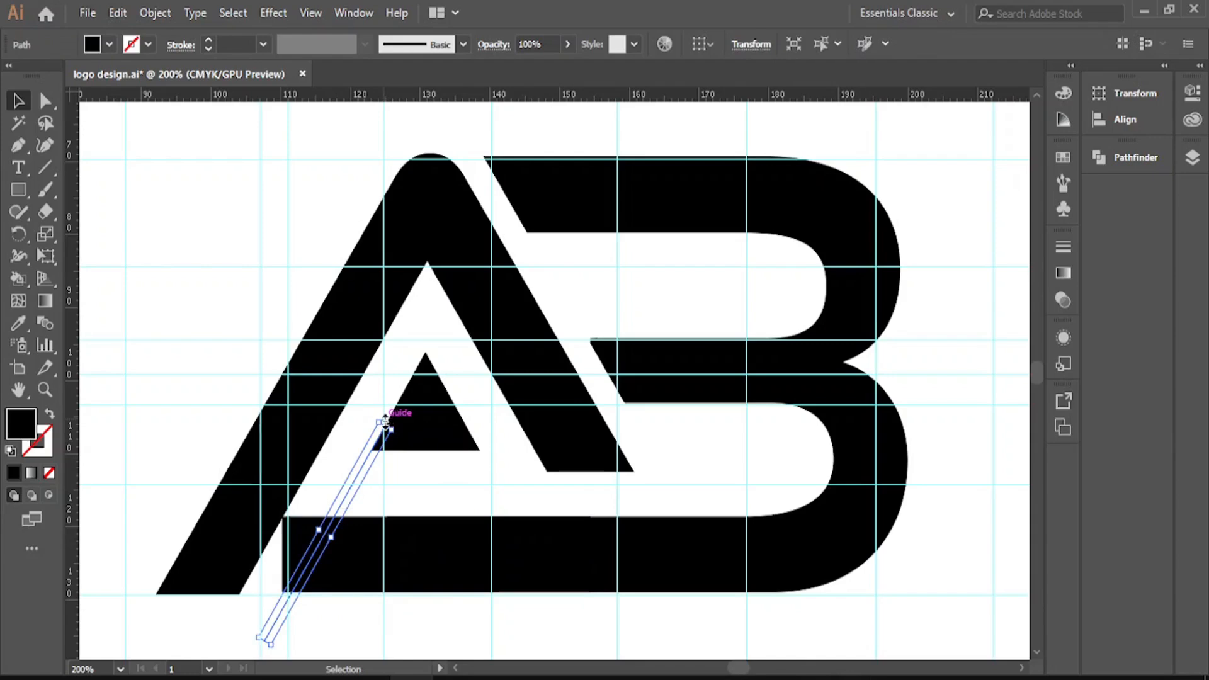
left_click_drag(385, 421, 381, 429)
left_click(386, 521)
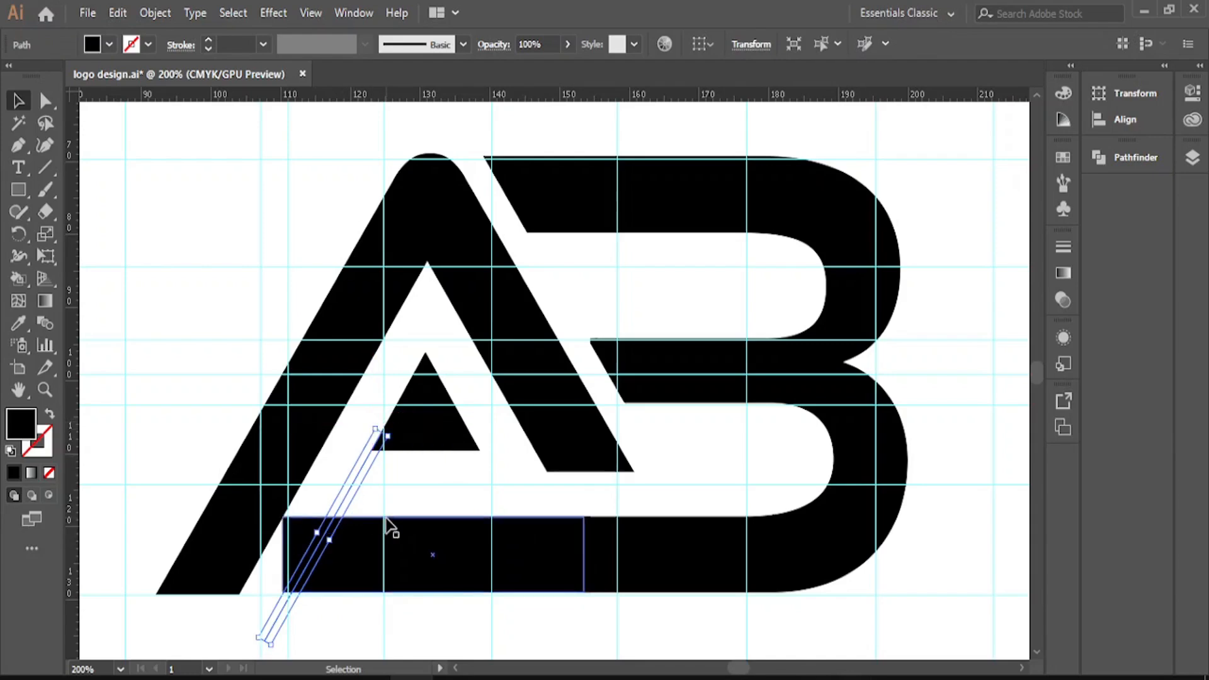
left_click(401, 449)
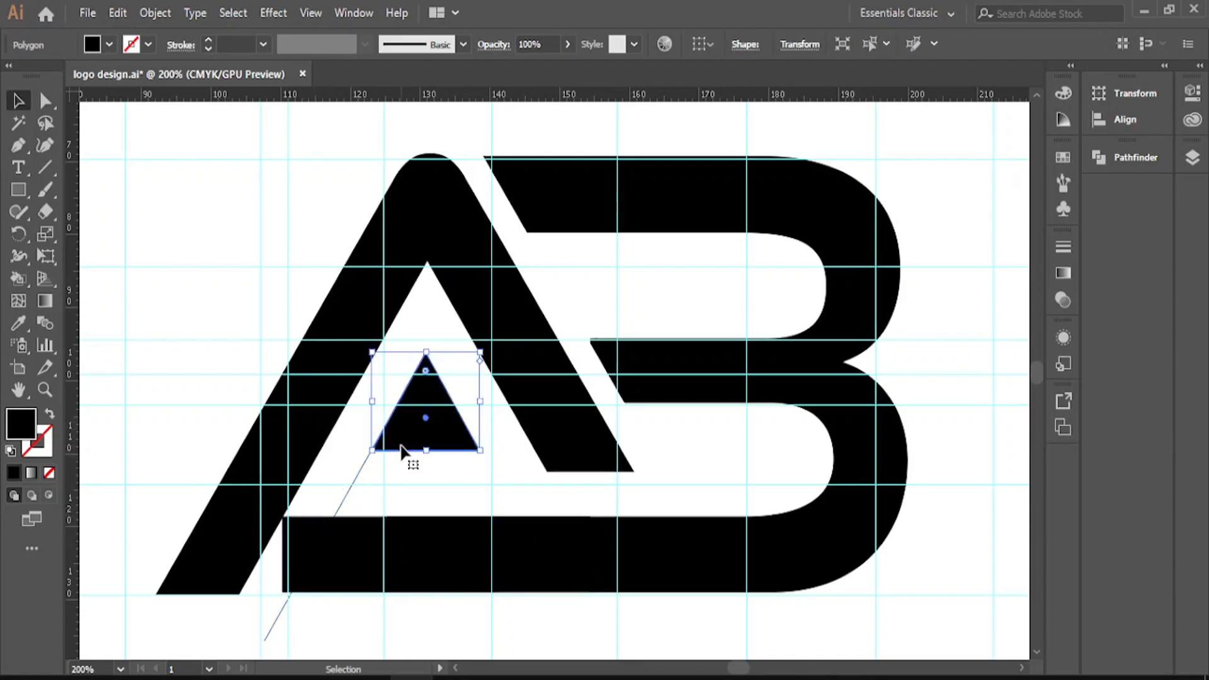
left_click(323, 547)
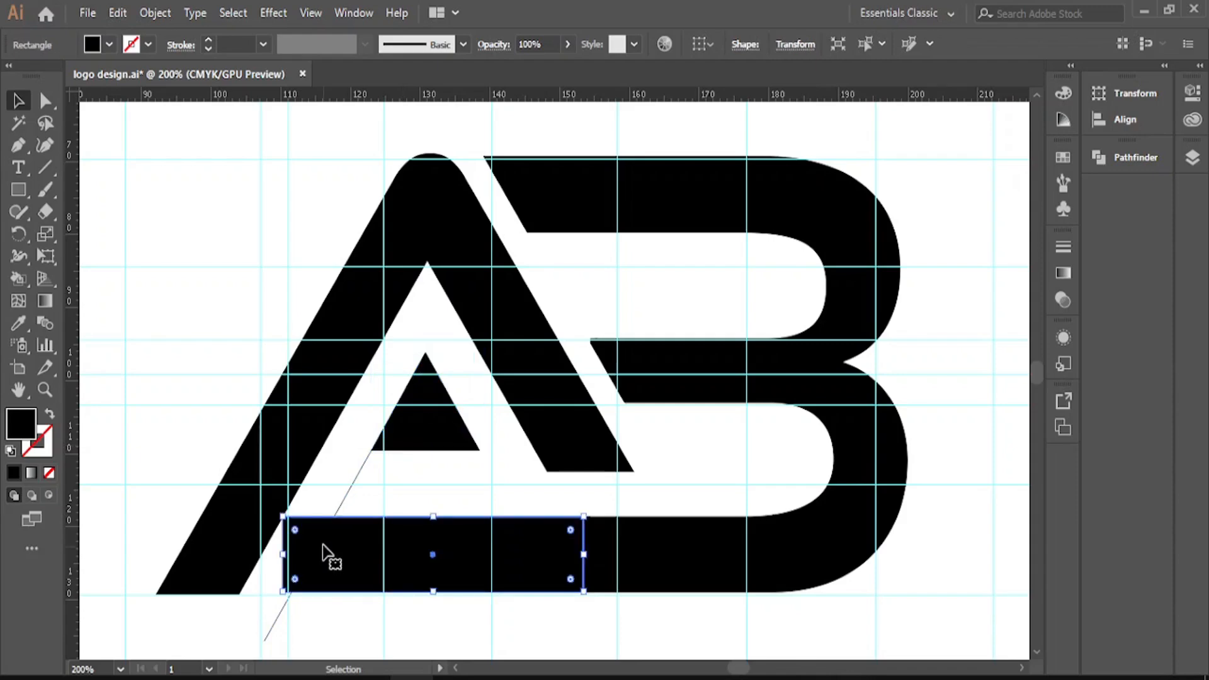
left_click(344, 507)
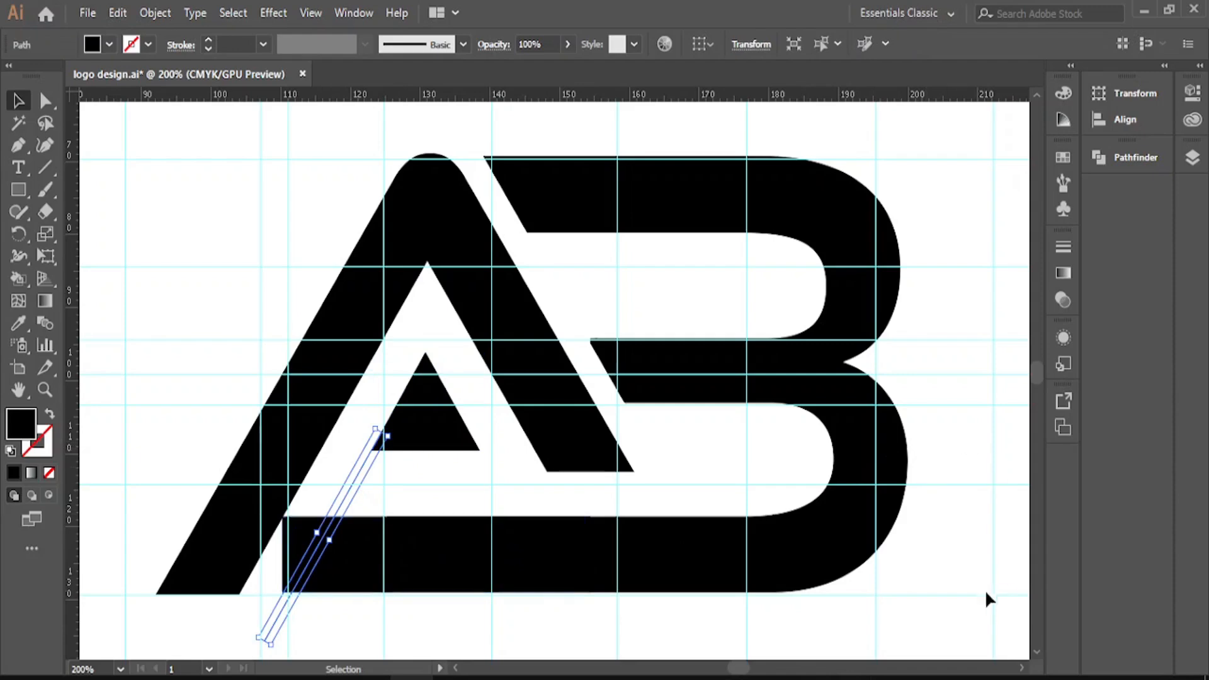
left_click(1036, 653)
left_click(1037, 653)
left_click(441, 500)
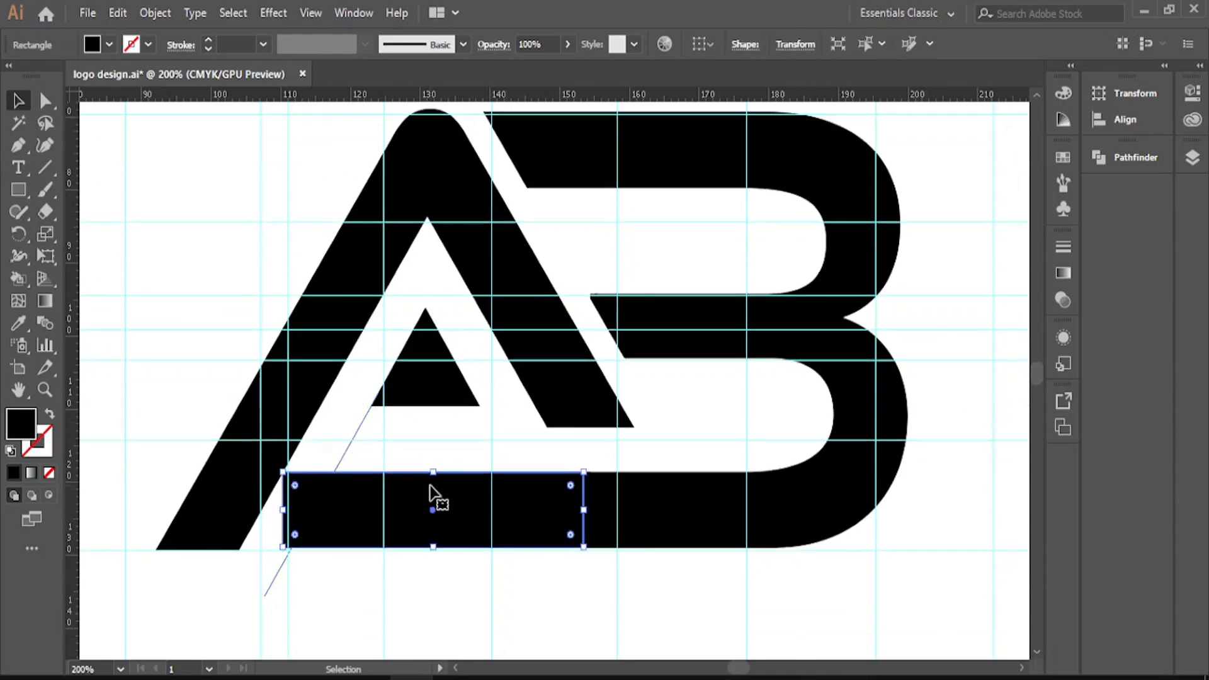
left_click(344, 453)
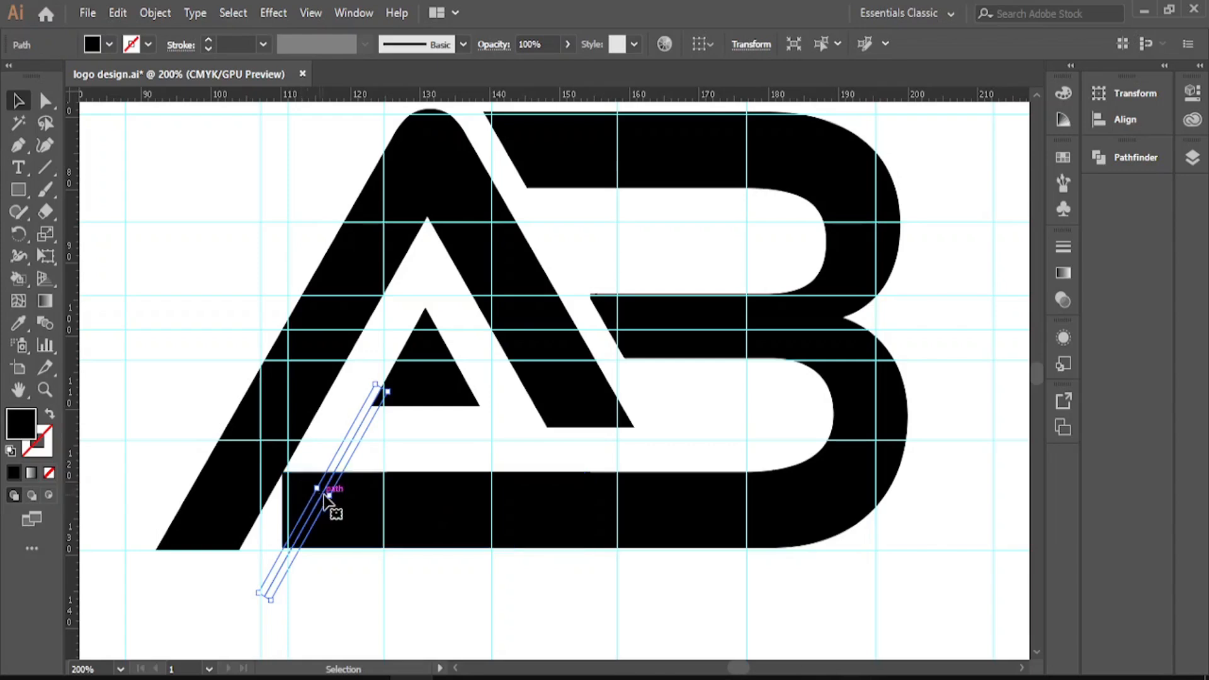
left_click(340, 578)
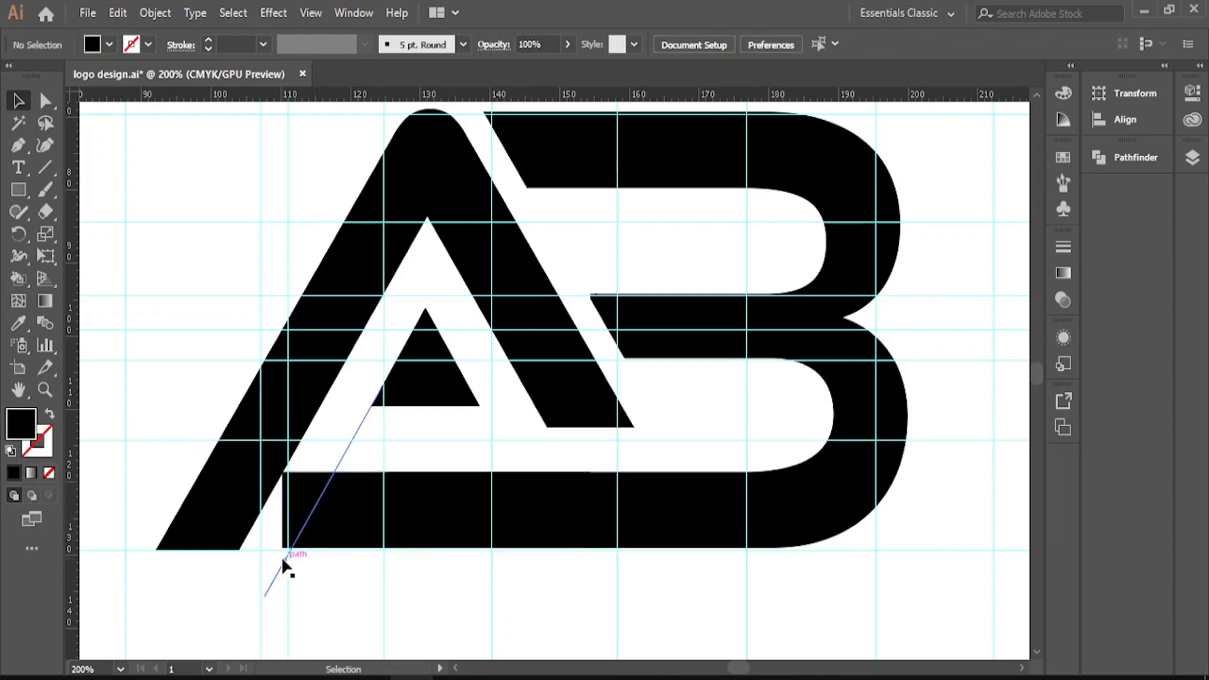
Step: Group the slanted line with the lower arm's rectangle, split the rectangle along it with Pathfinder Divide, and ungroup the pieces
left_click(283, 558)
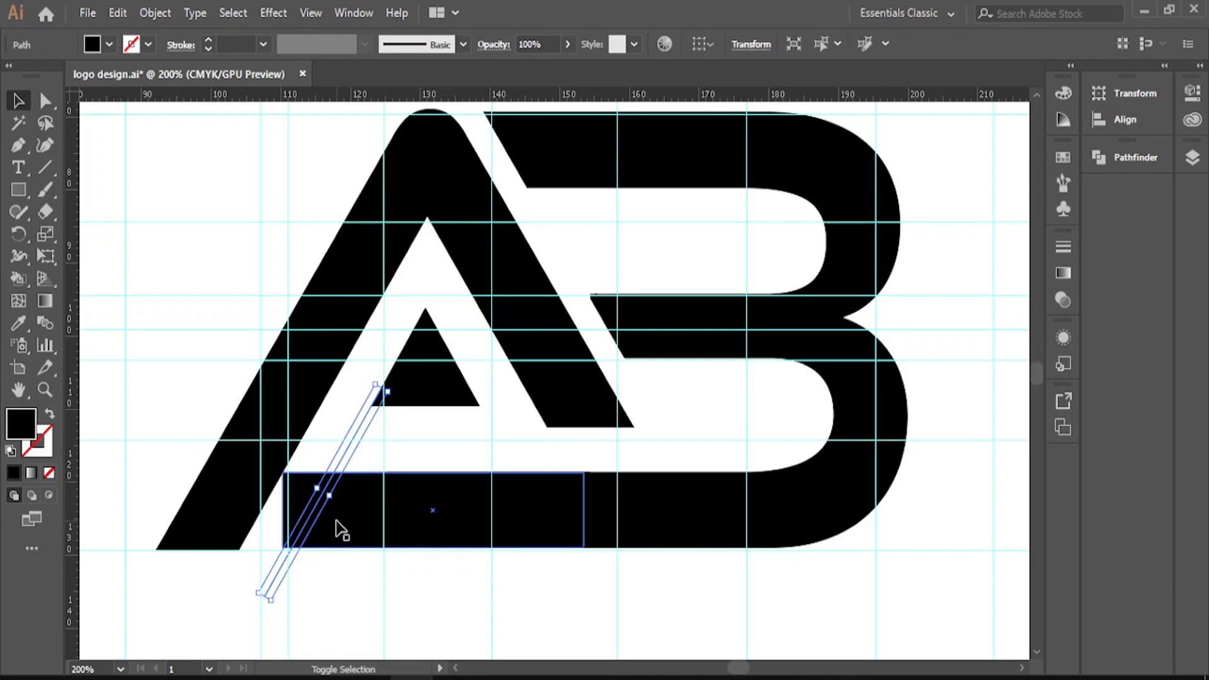
left_click(340, 531, "shift")
right_click(418, 502)
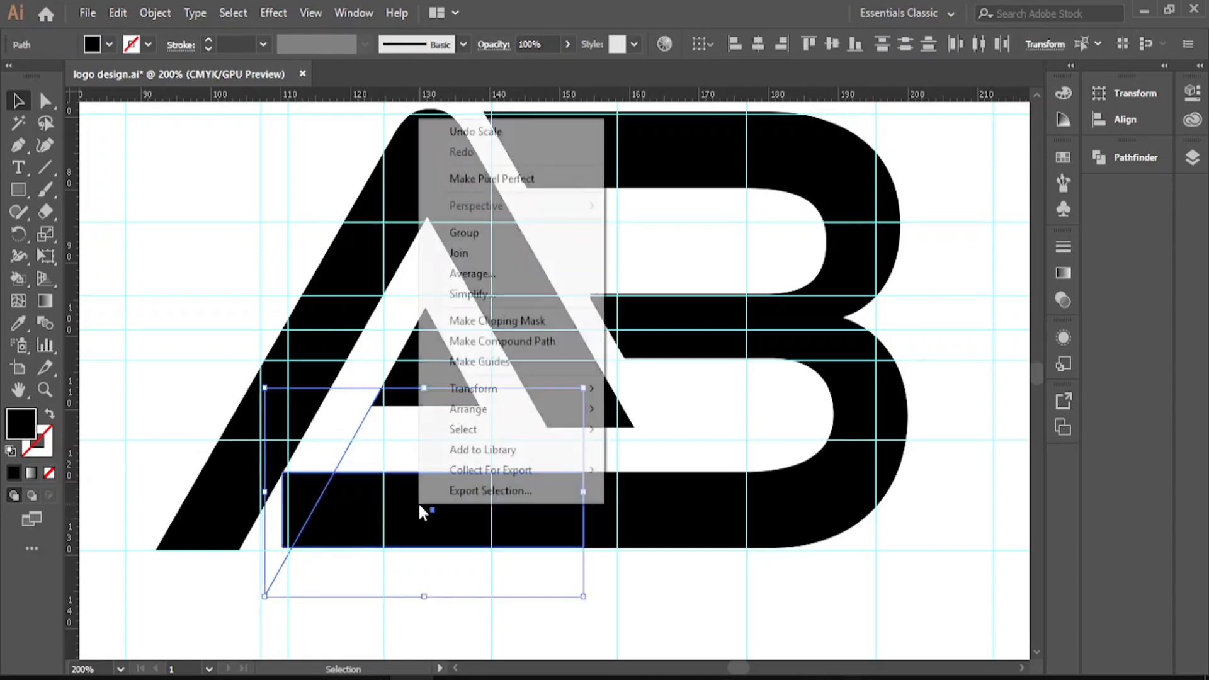
left_click(473, 242)
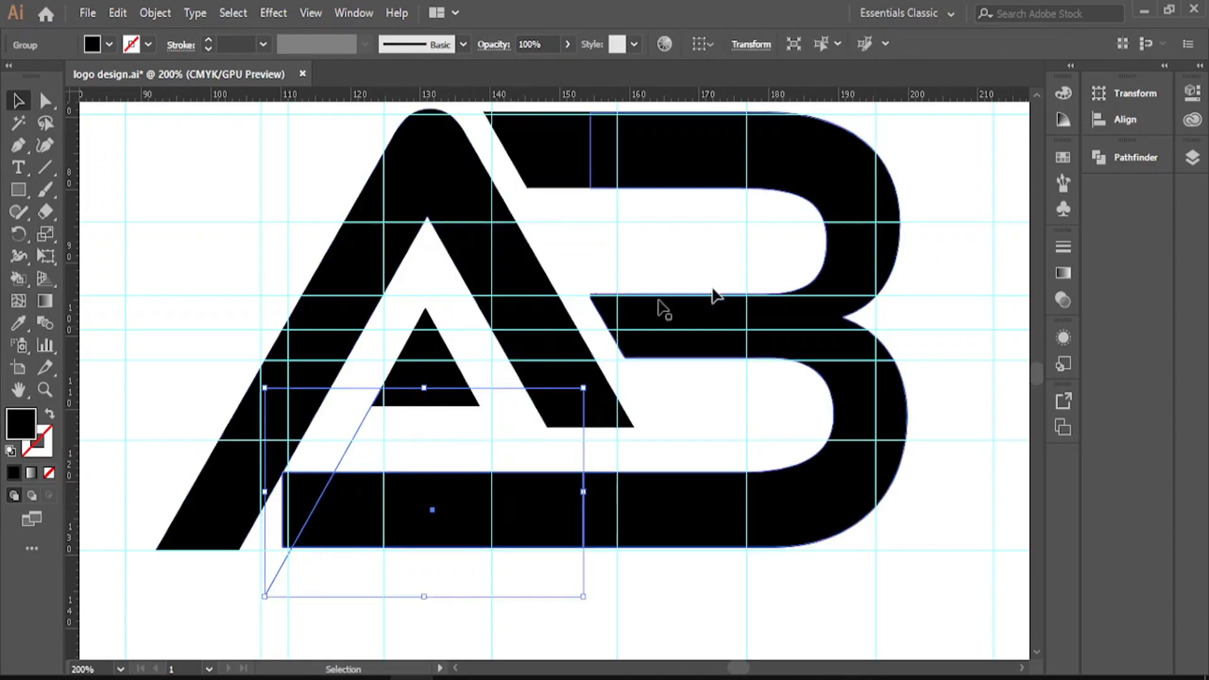
left_click(1099, 158)
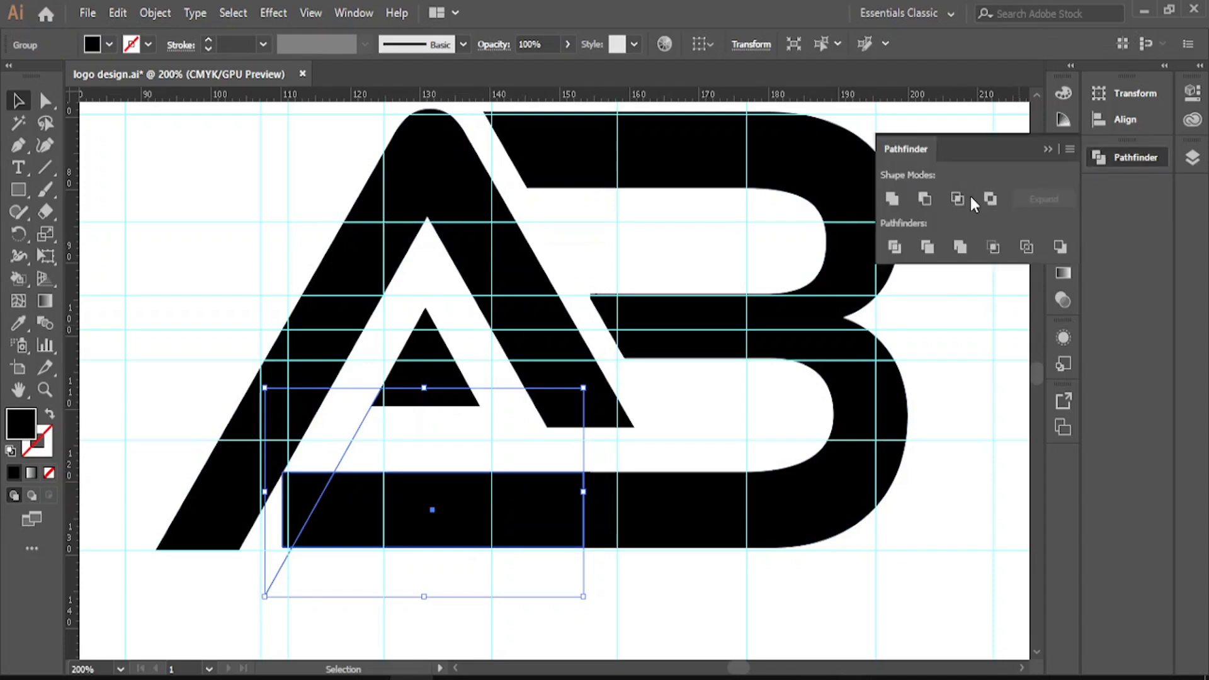
left_click(895, 247)
right_click(377, 495)
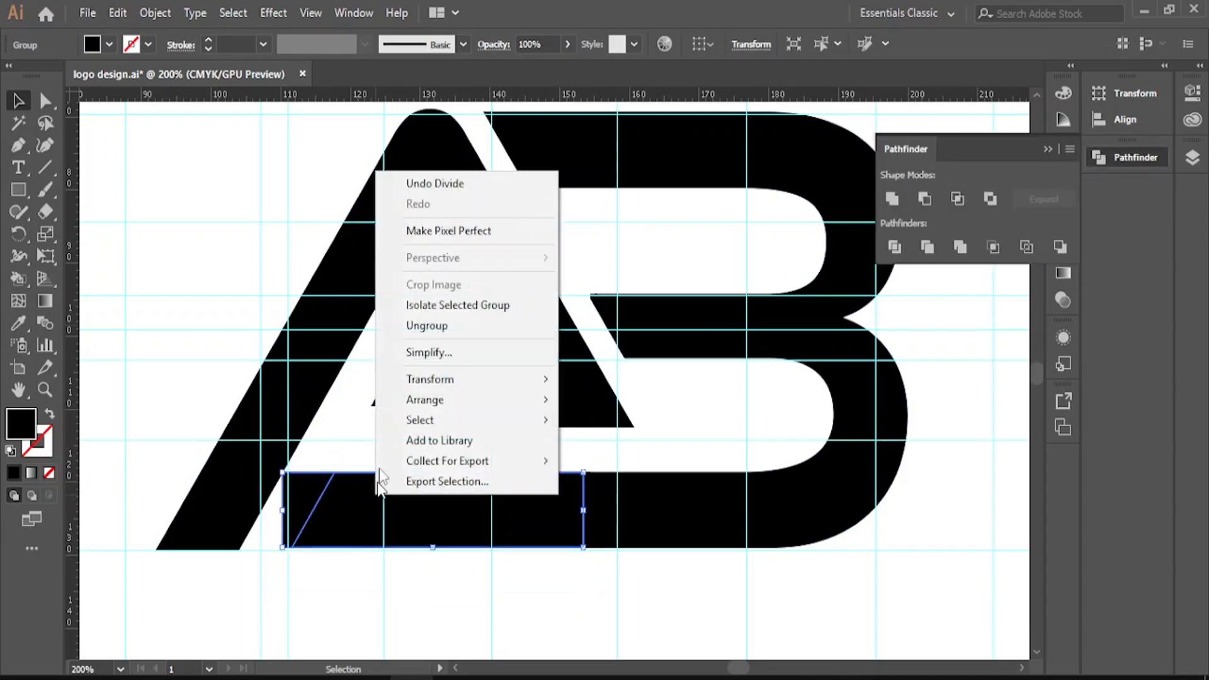
left_click(425, 328)
Step: Separate and delete the cut-off corner piece so the B's lower arm ends parallel to the A's long leg
left_click(263, 565)
left_click(308, 519)
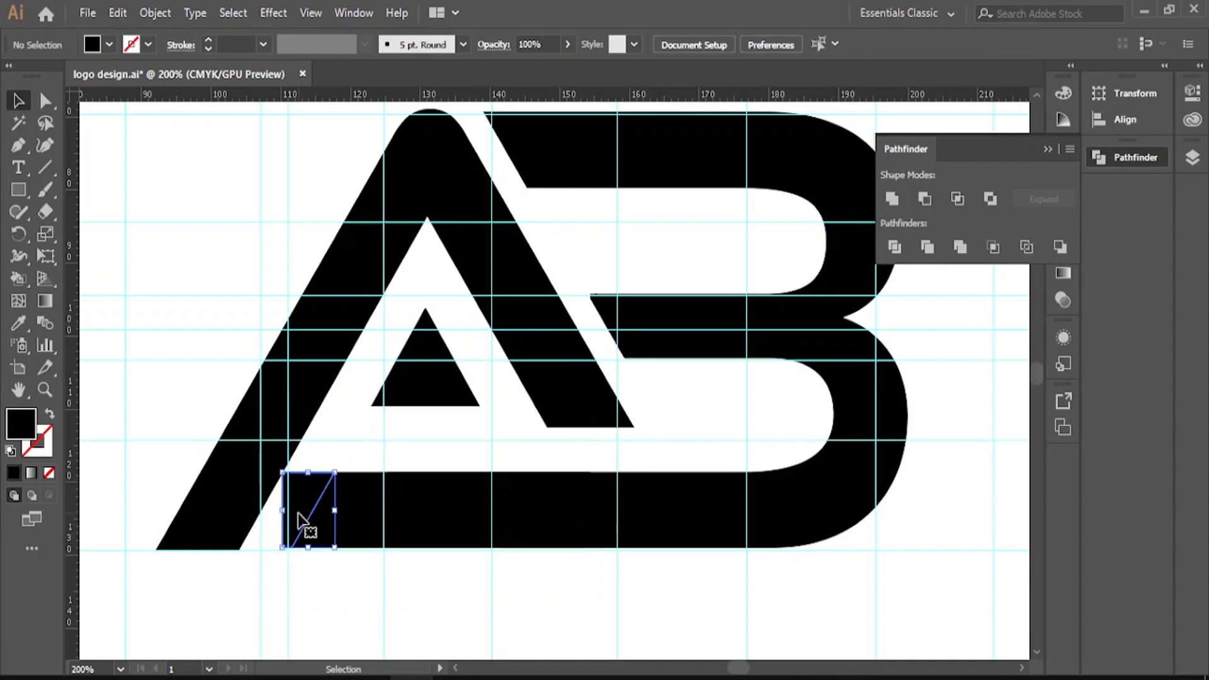
left_click_drag(306, 501, 204, 589)
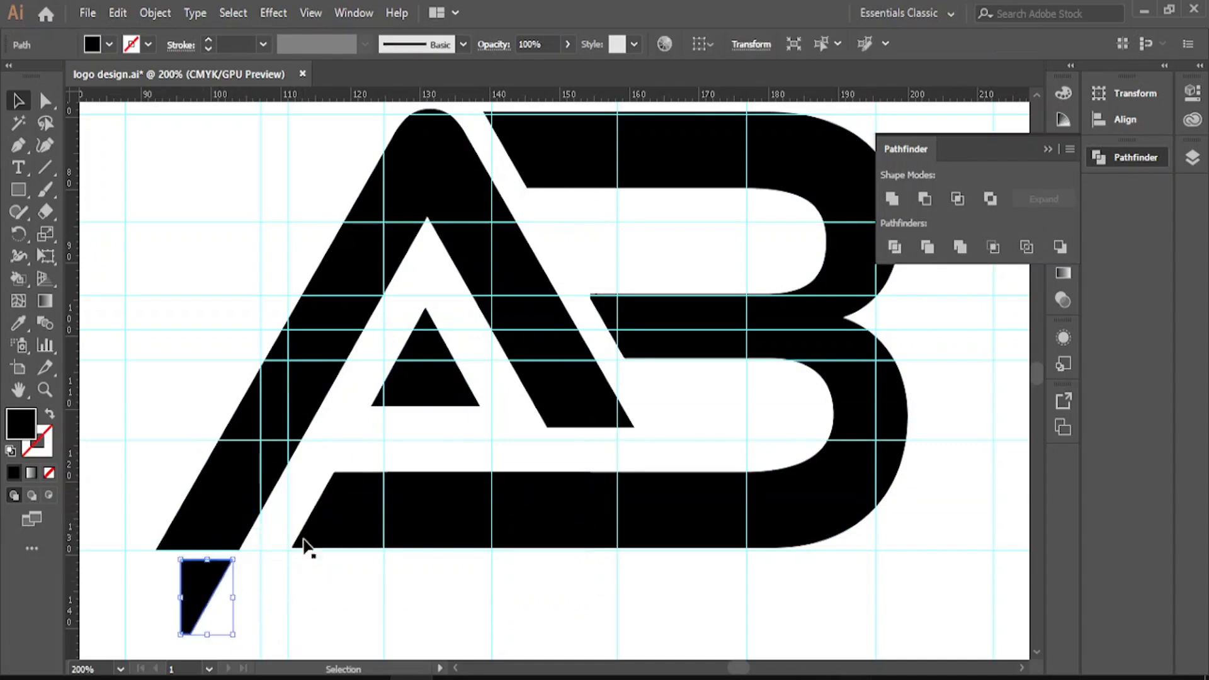
key("Delete")
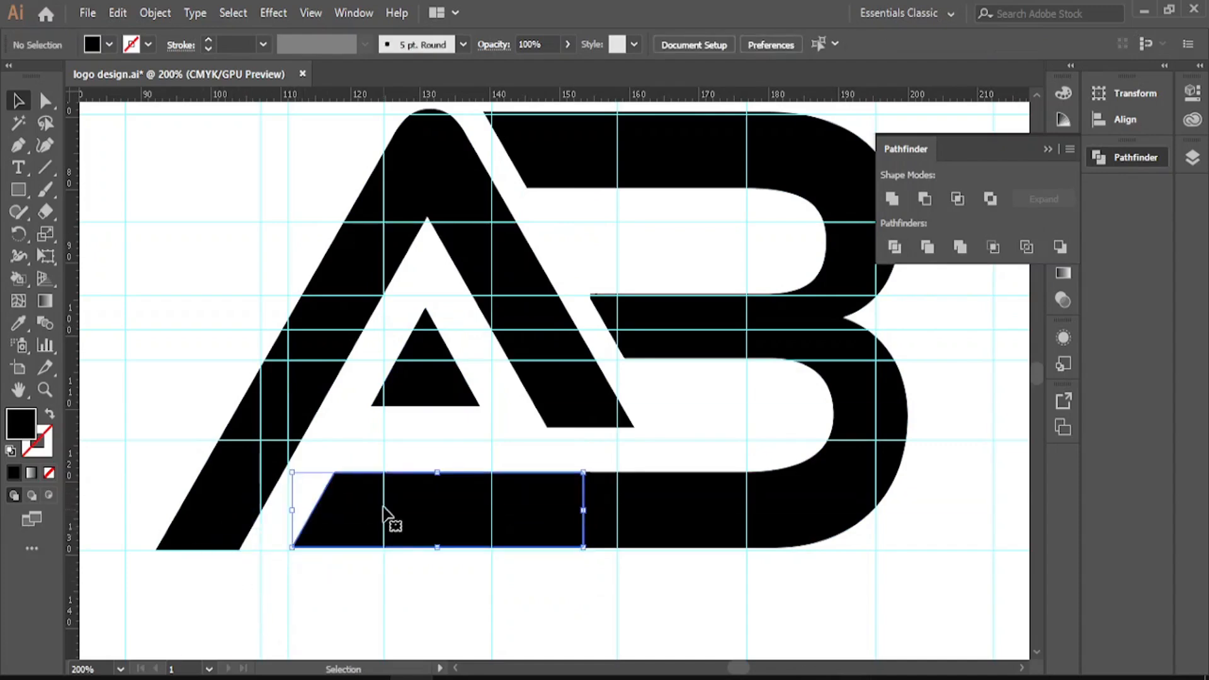
left_click(391, 518)
left_click(372, 573)
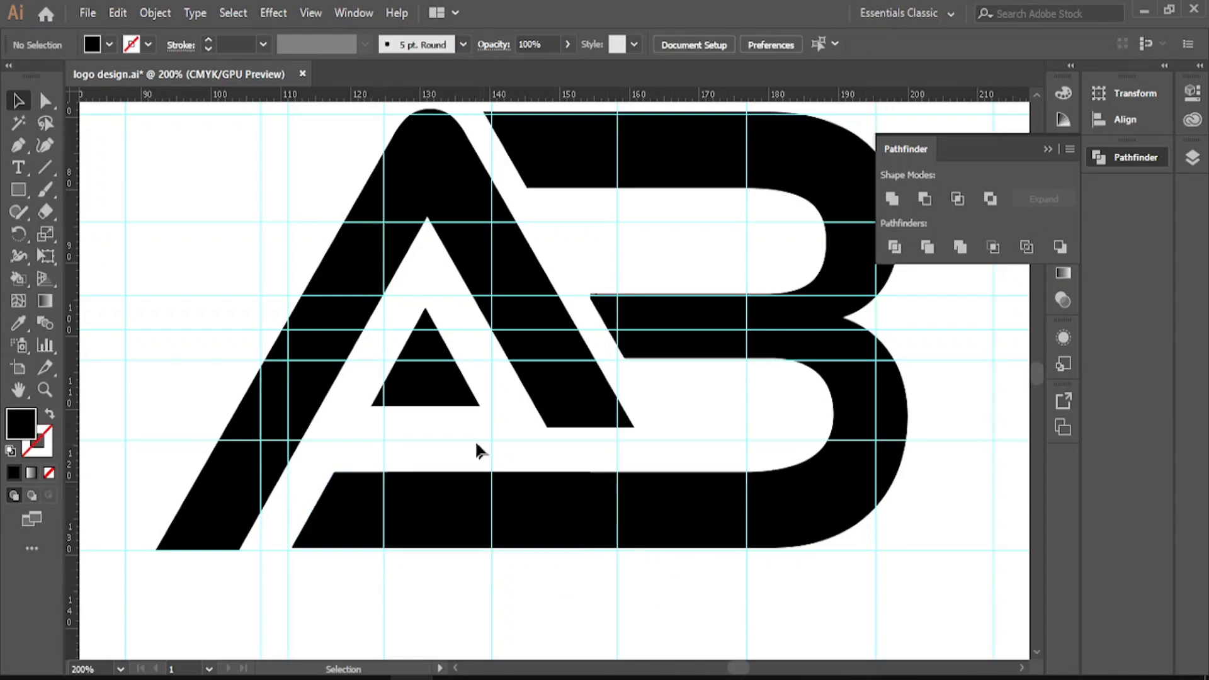
Step: Enlarge the inner triangle to about 18 mm wide, keeping it centred beneath the A's inner apex
left_click(418, 403)
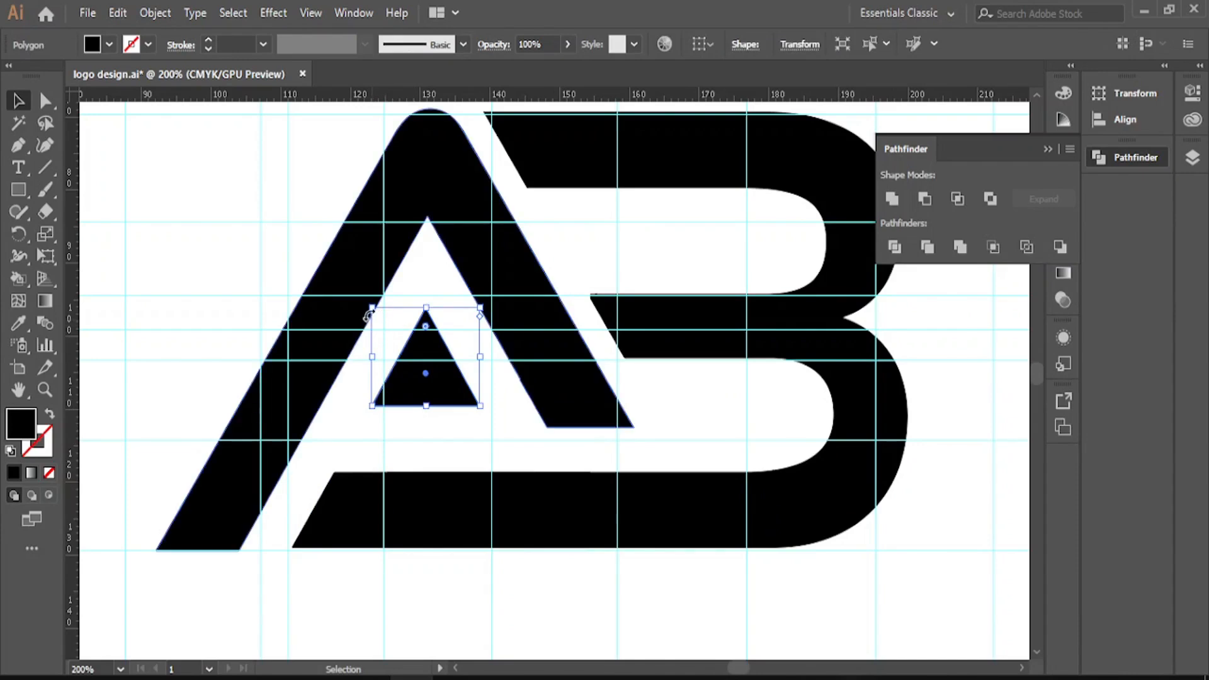
left_click_drag(369, 308, 364, 301)
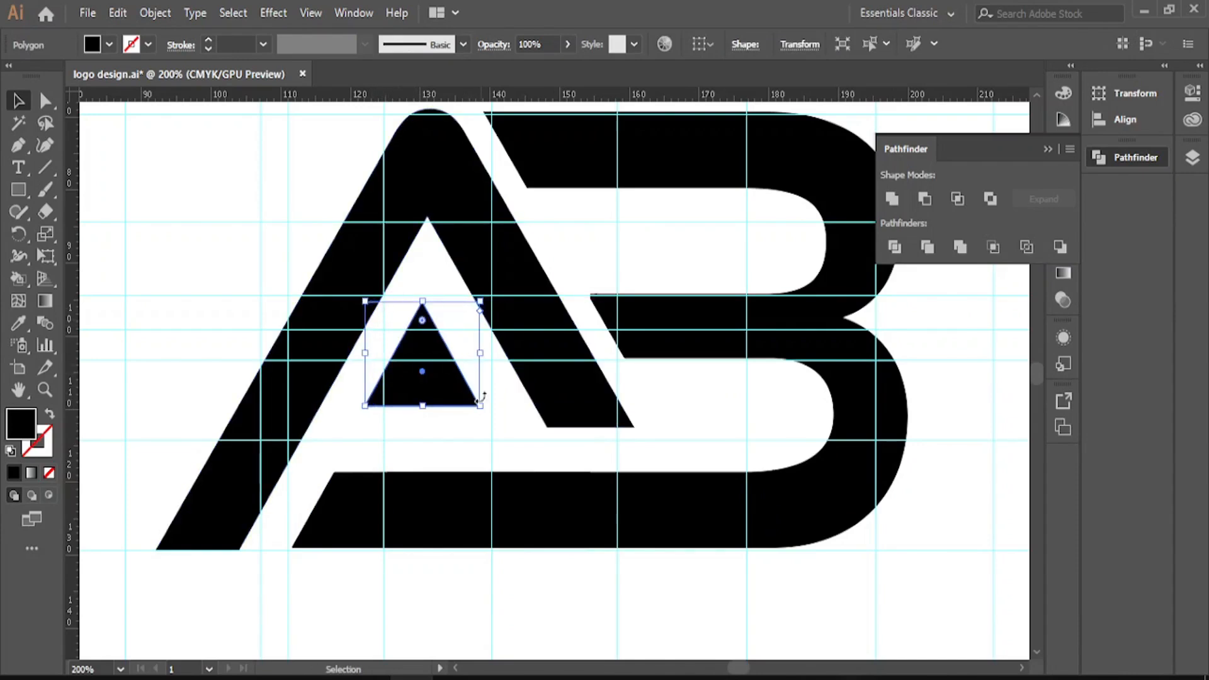
left_click_drag(481, 406, 489, 414)
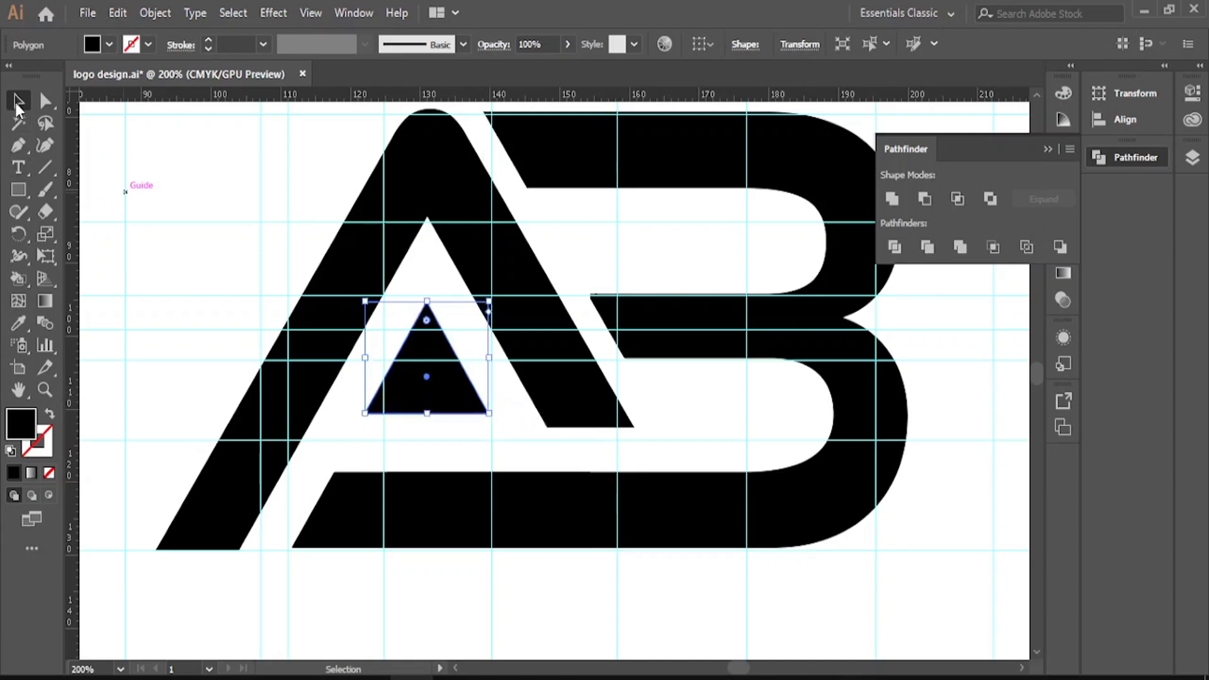
left_click(559, 215)
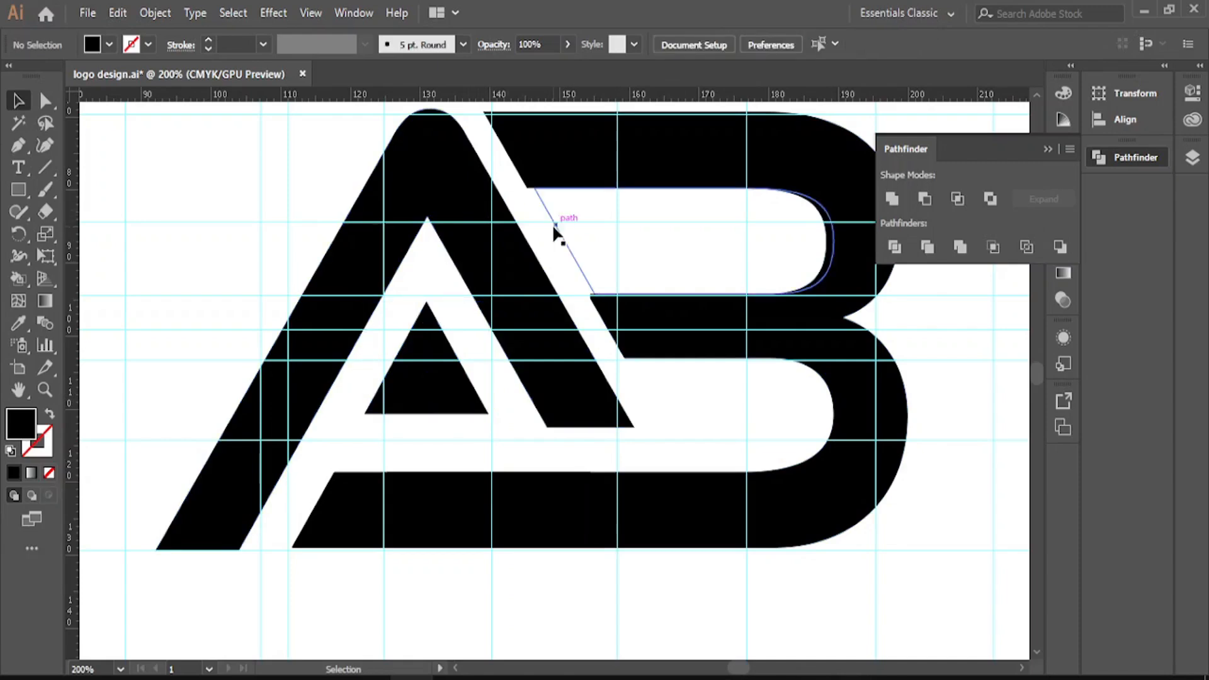
Step: Redo the last scaling of the inner triangle
key("a")
key("ctrl+0")
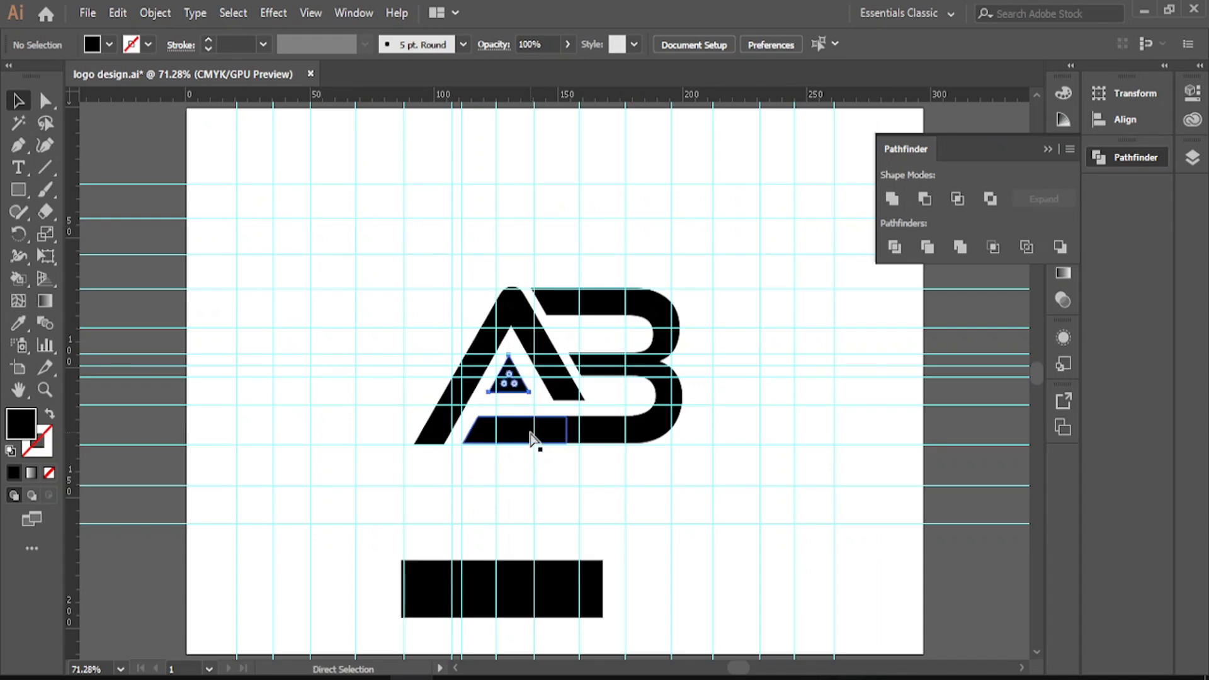
left_click(509, 377)
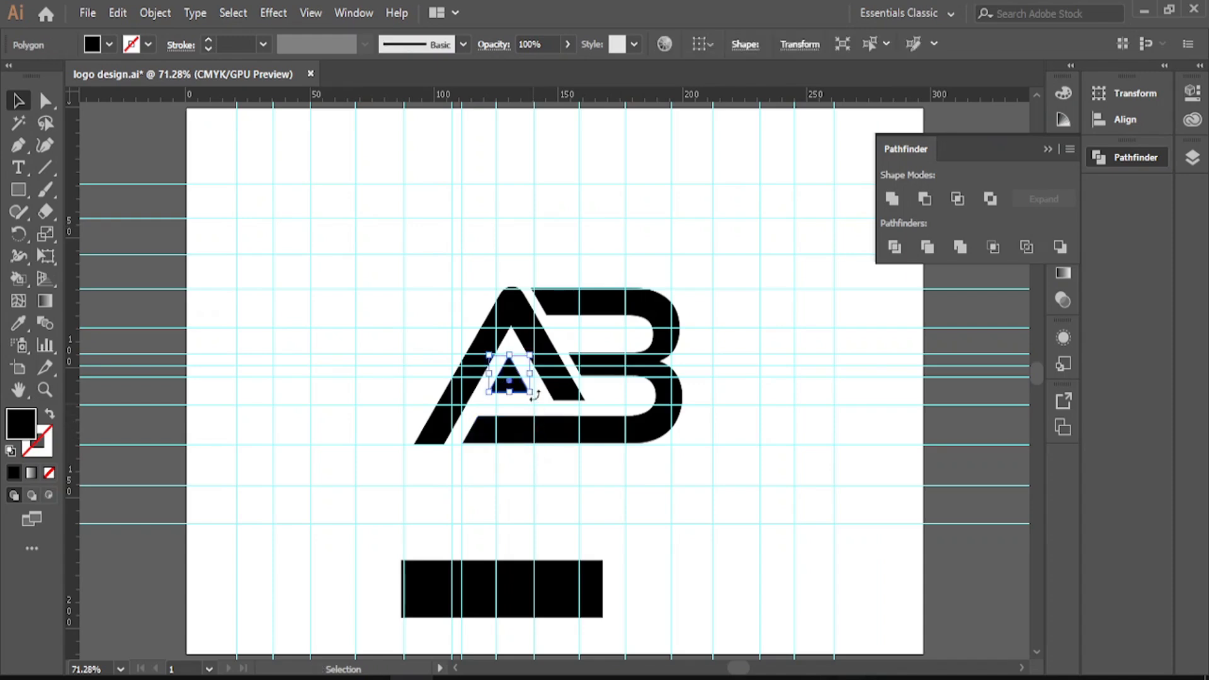
left_click(118, 13)
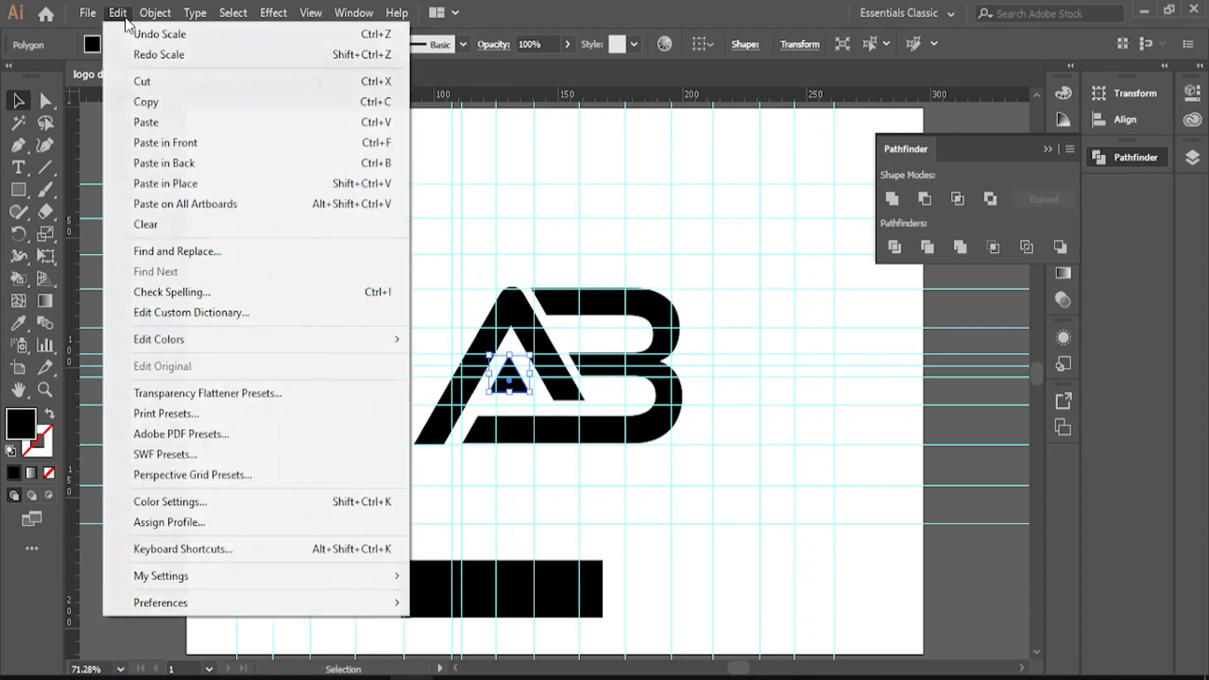
left_click(160, 55)
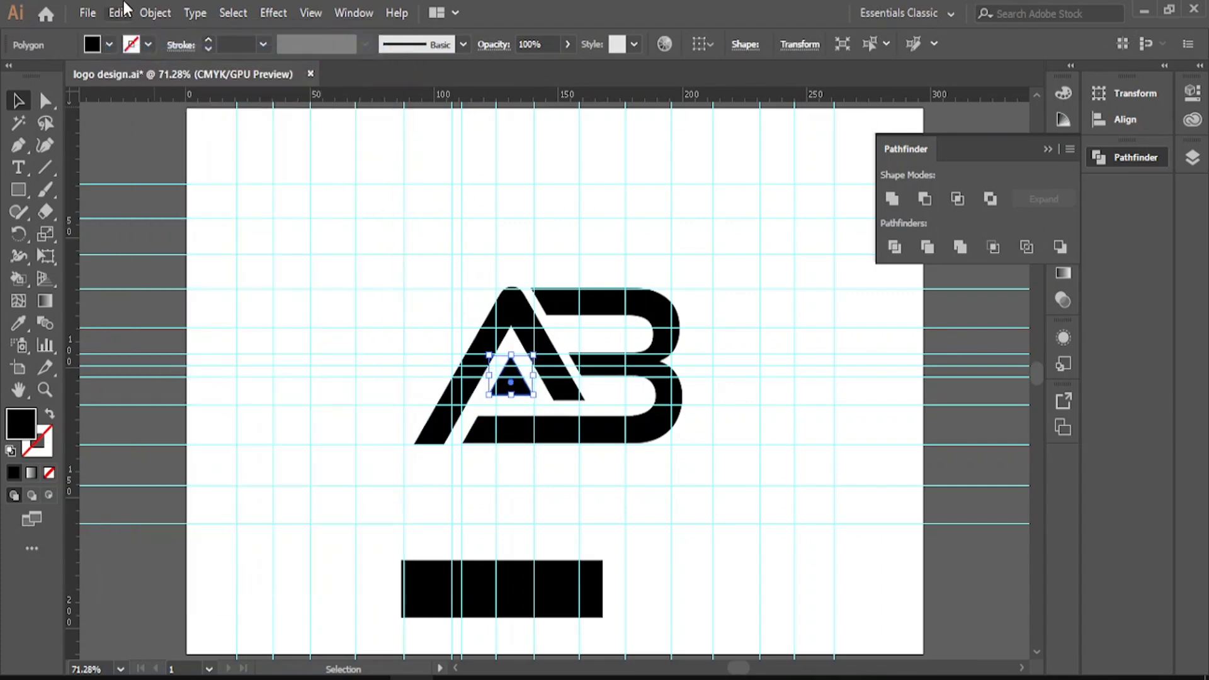
left_click(123, 5)
left_click(123, 5)
Step: Delete the spare black rectangle below the logo
left_click(564, 589)
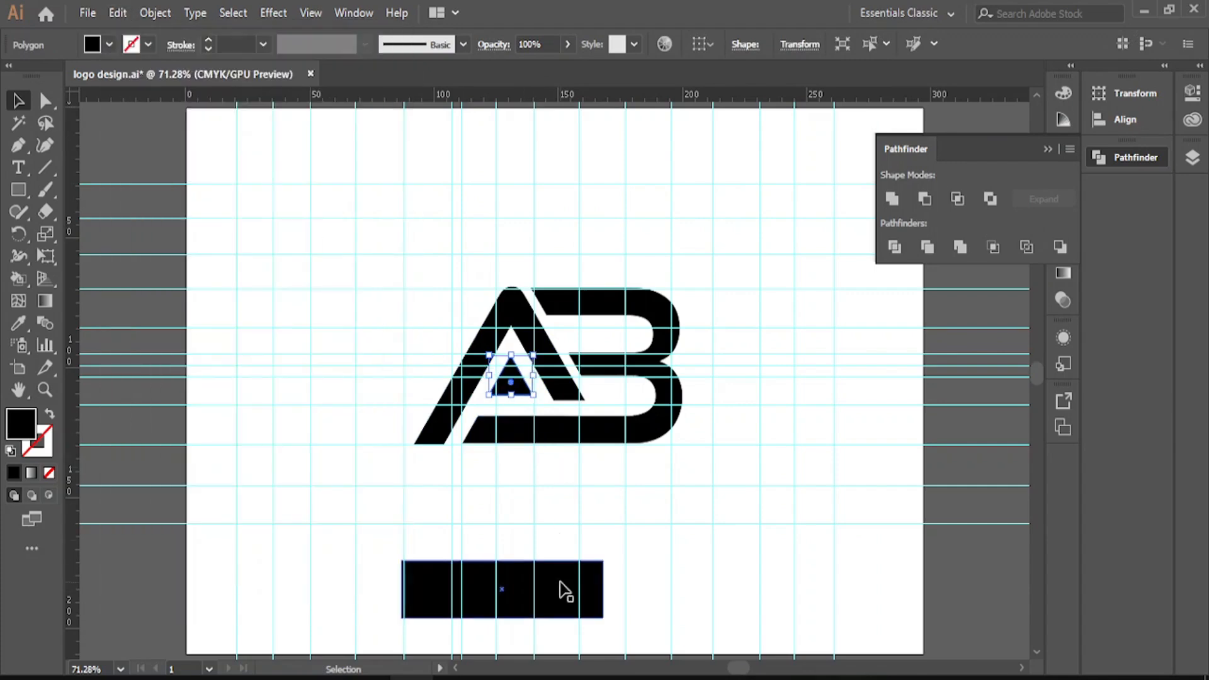
key("Delete")
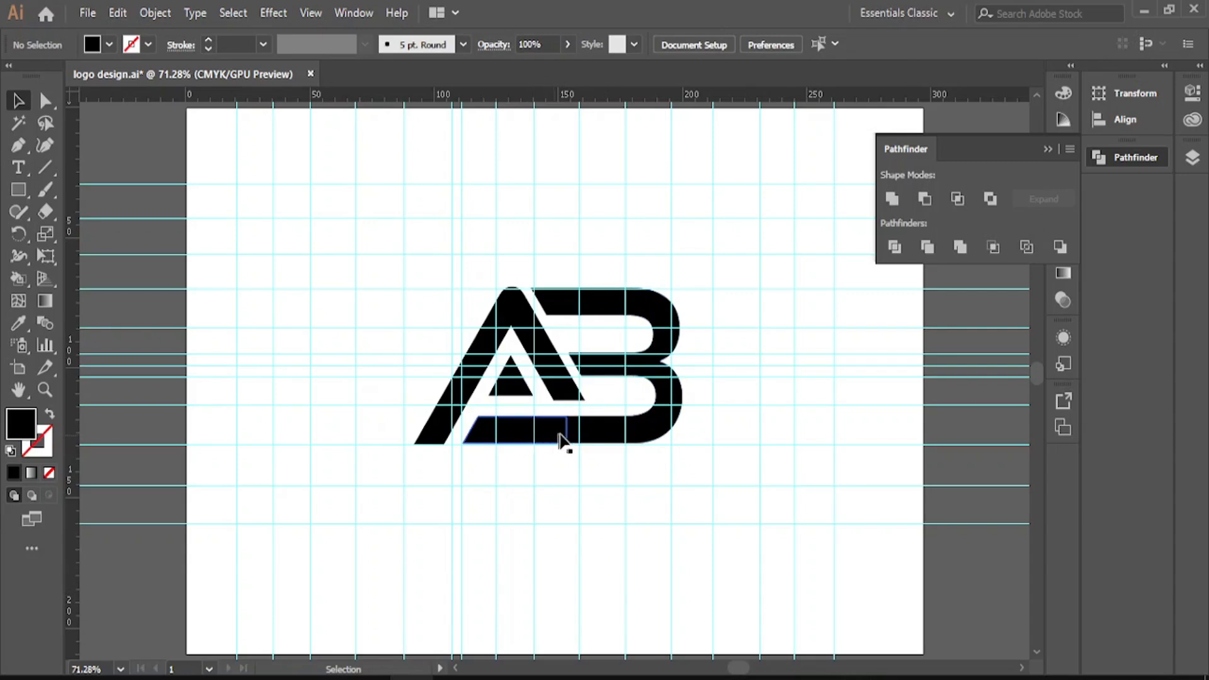
left_click(586, 435)
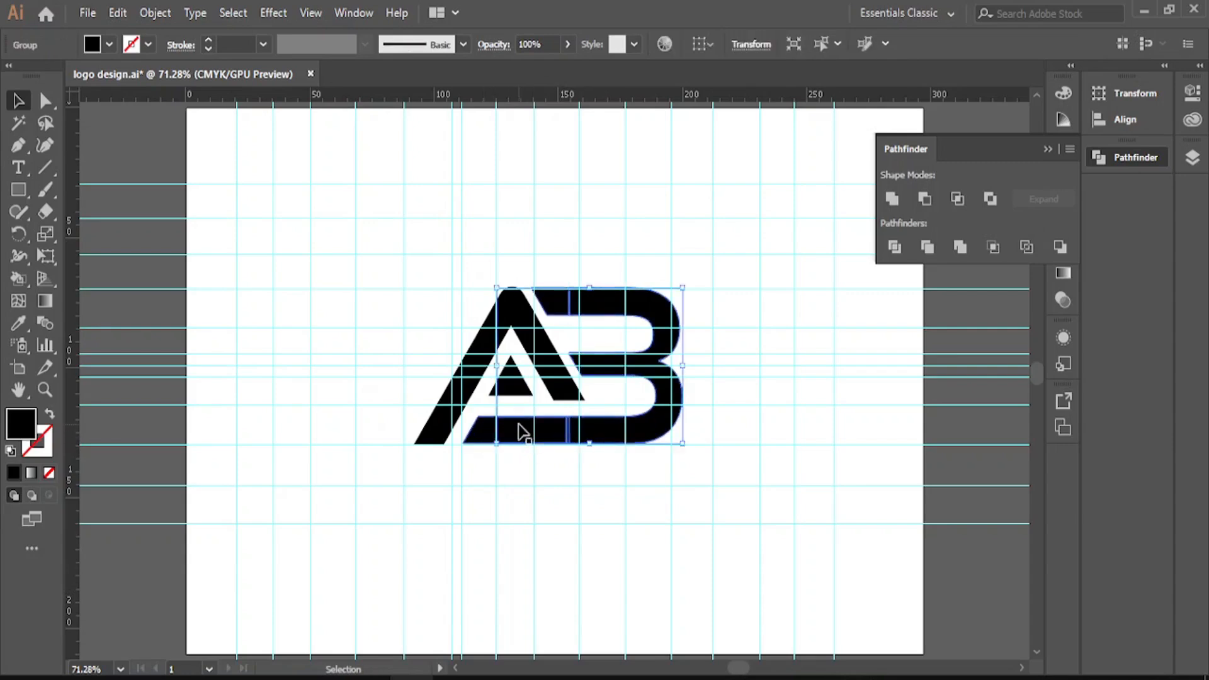
left_click(654, 509)
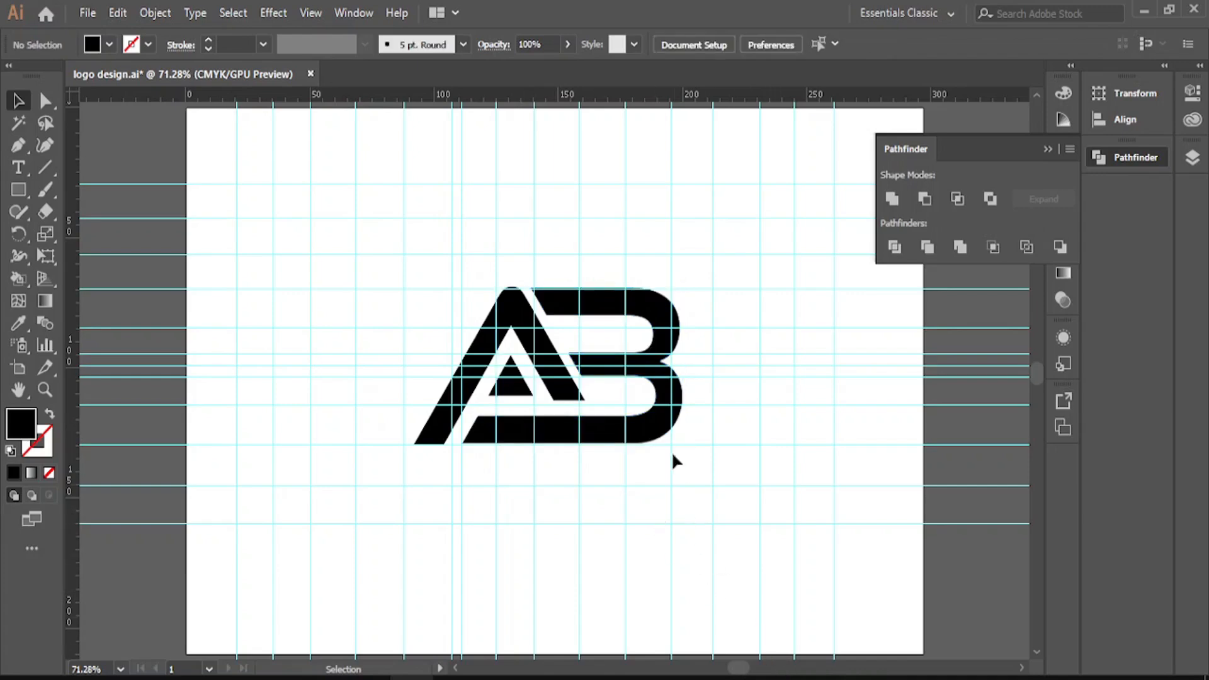
Step: Group the B with the slanted rectangle that extends its lower arm
left_click(655, 433)
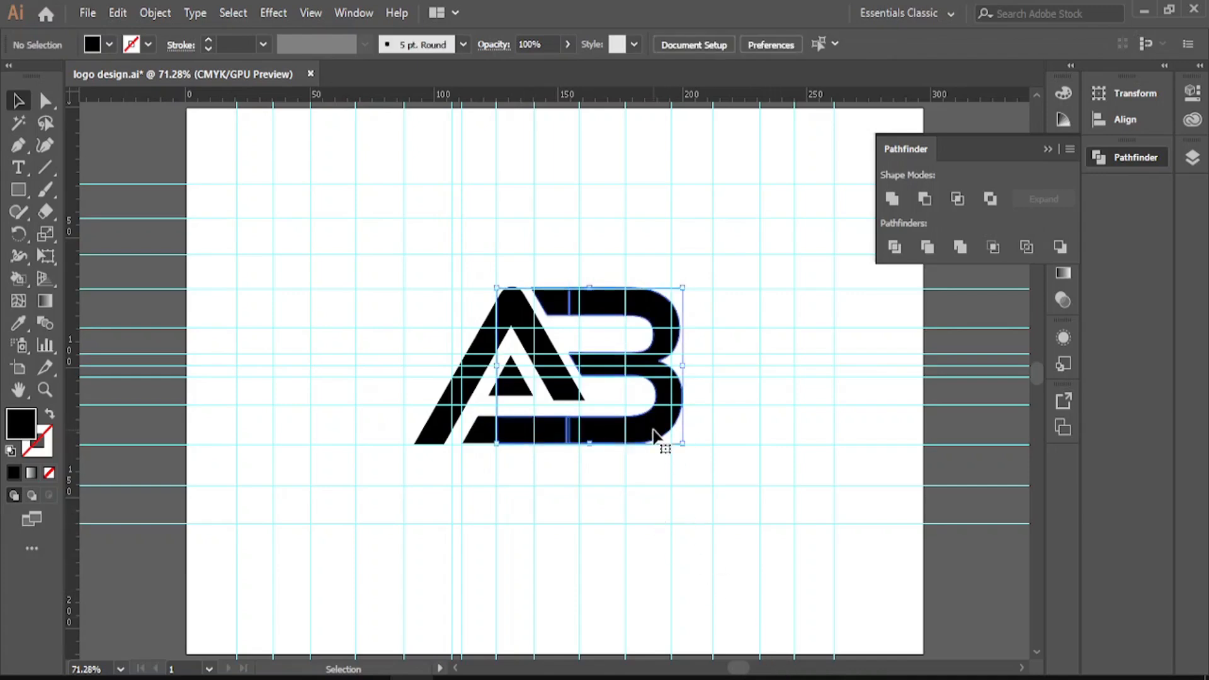
left_click(468, 443, "shift")
key("a")
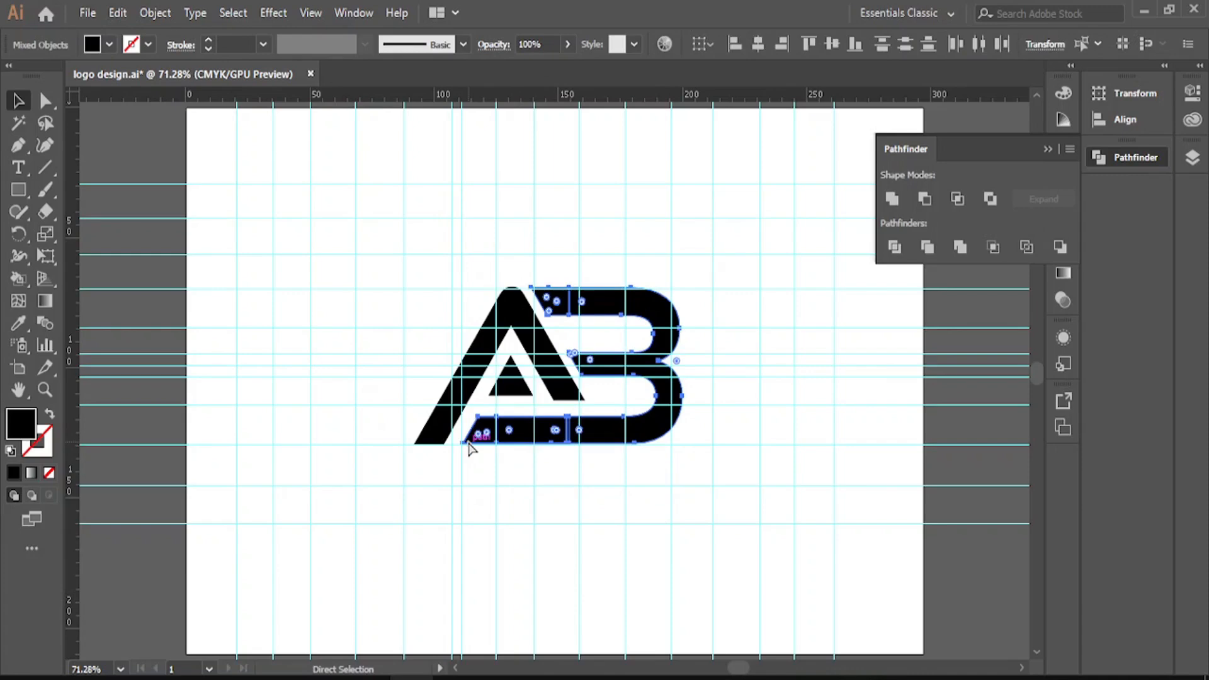
key("v")
key("ctrl+g")
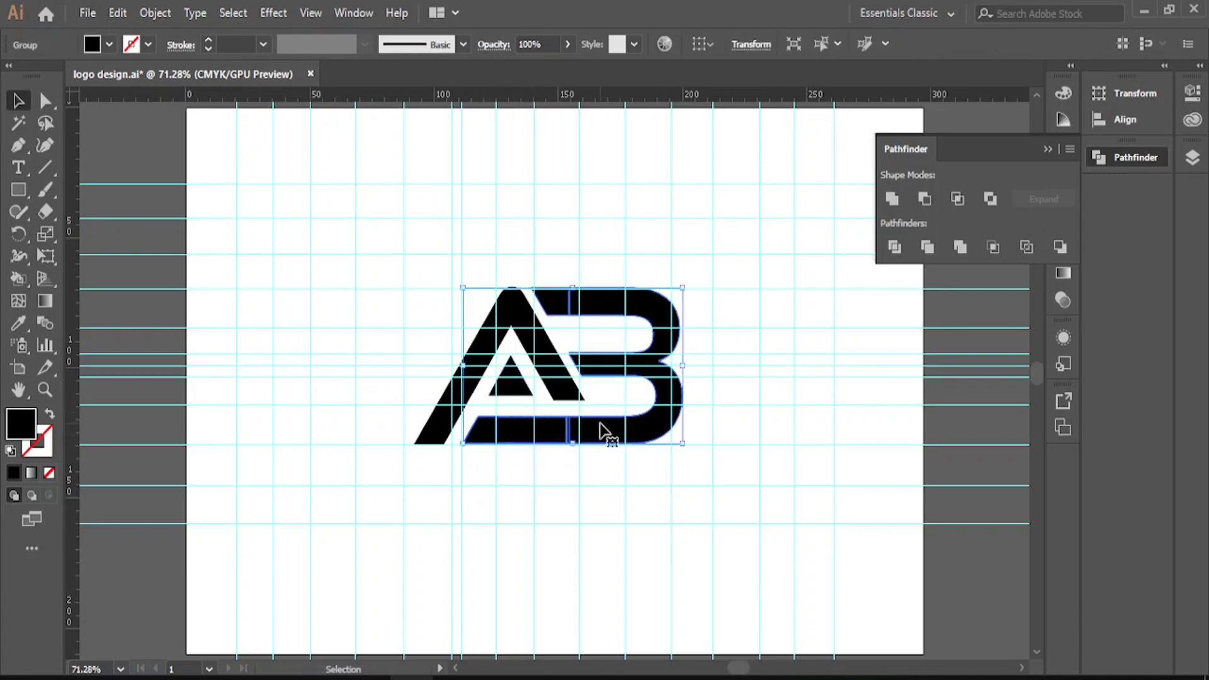
key("ctrl+shift+a")
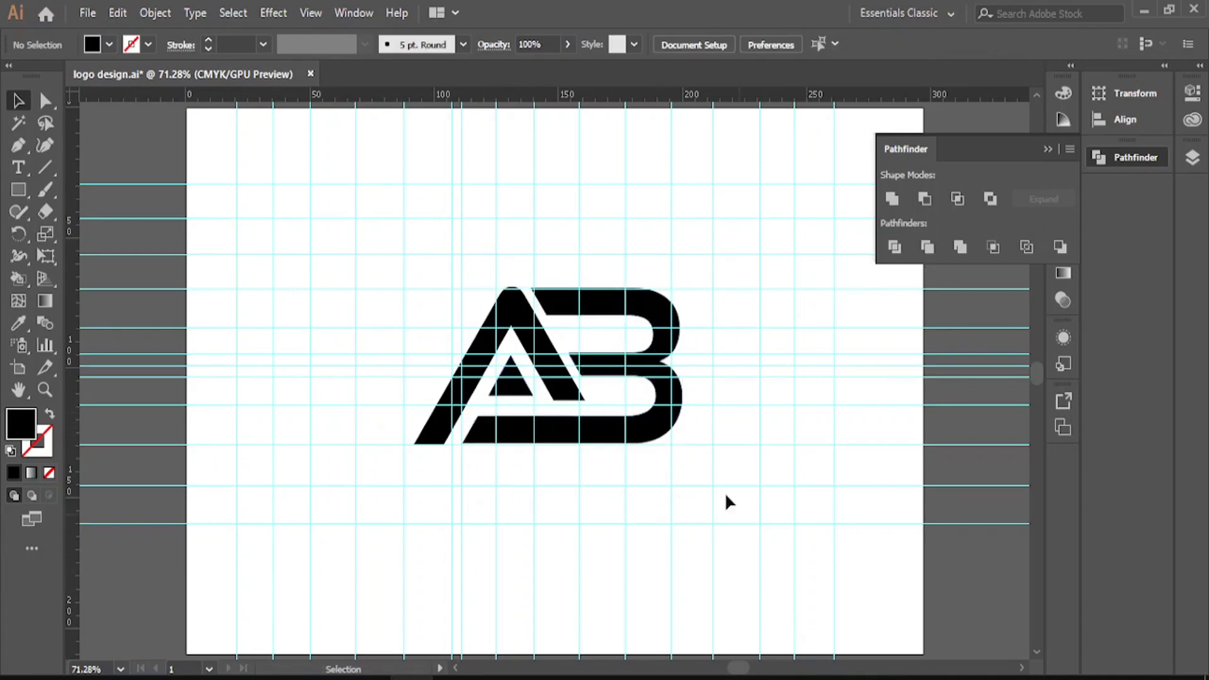
Step: Nudge the grouped B three steps to the right, away from the A
left_click(640, 423)
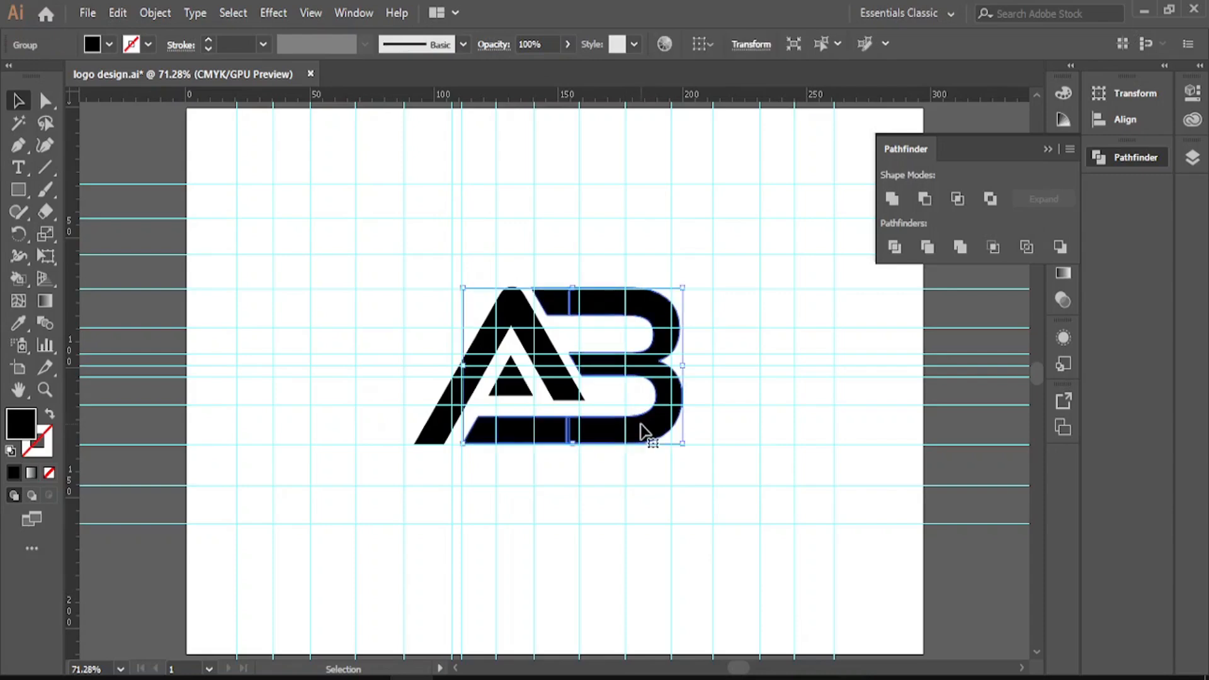
key("Right")
key("Right")
key("Right")
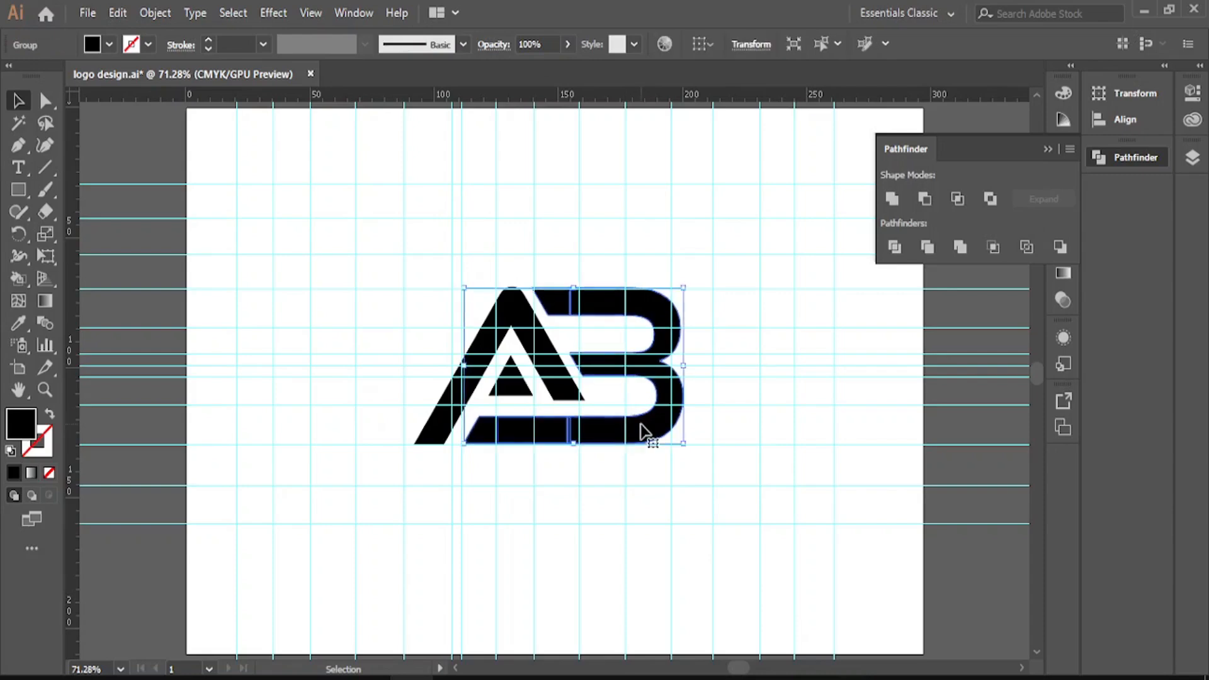
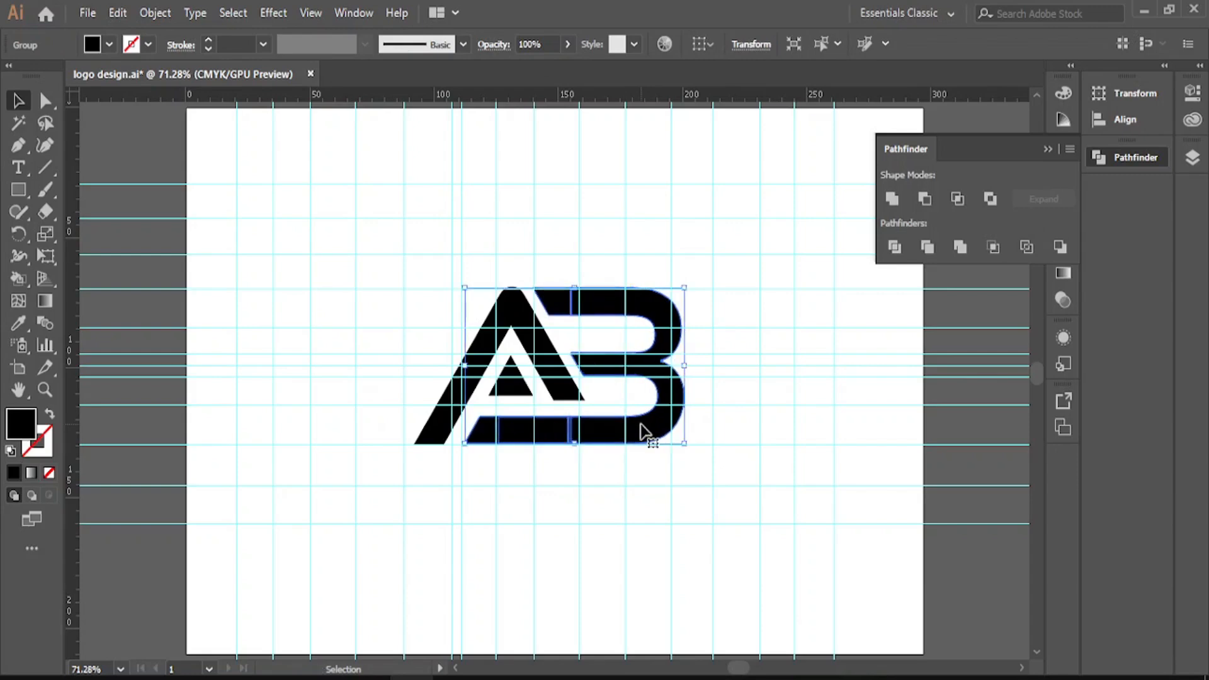
Step: Scale the whole AB logo proportionally to about 1.5 times its size and recentre it horizontally on the artboard
left_click(665, 456)
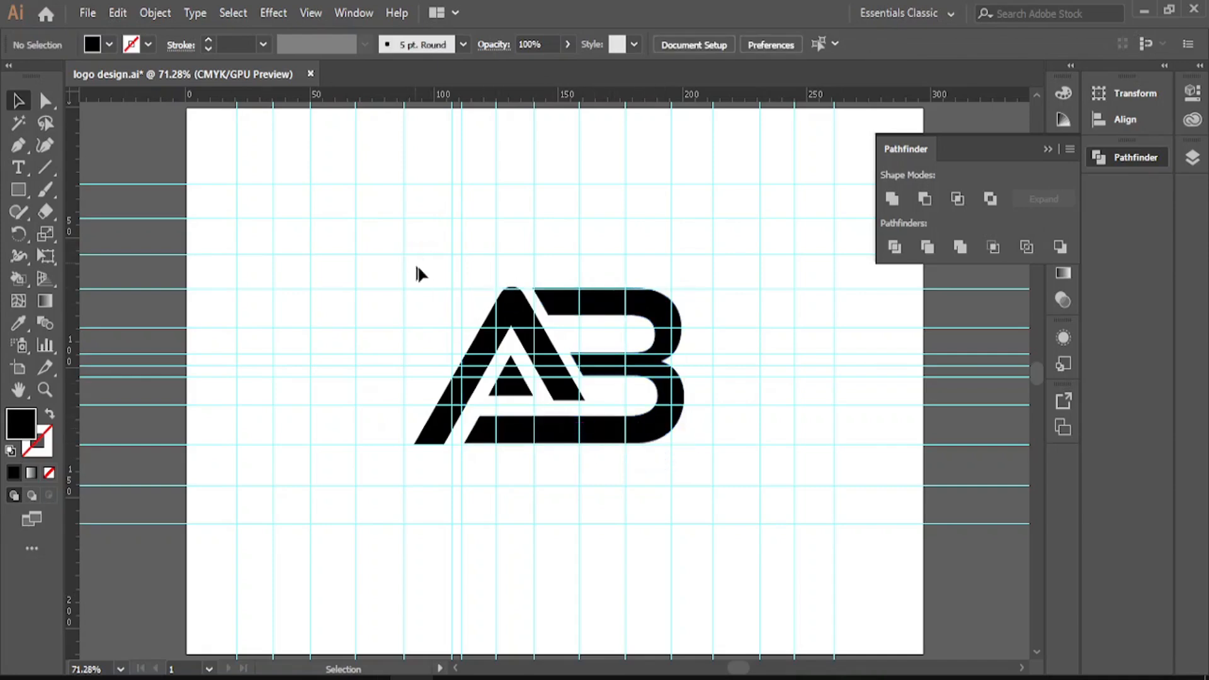
left_click_drag(389, 267, 739, 499)
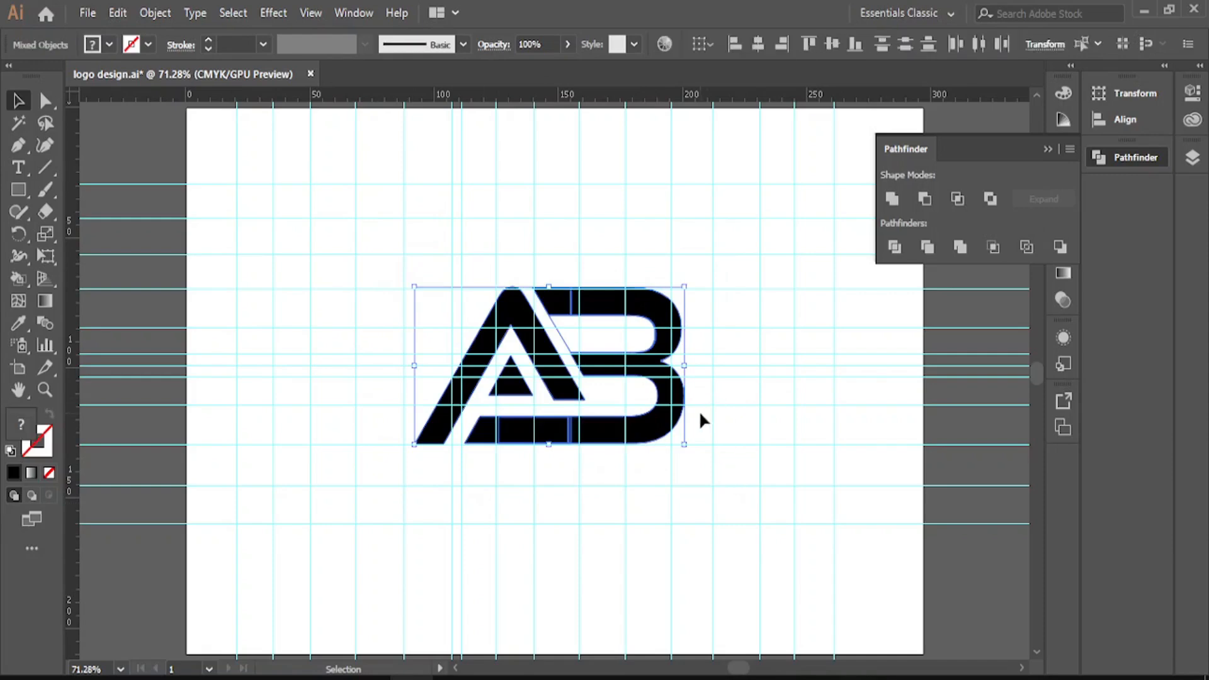
left_click_drag(685, 444, 818, 532)
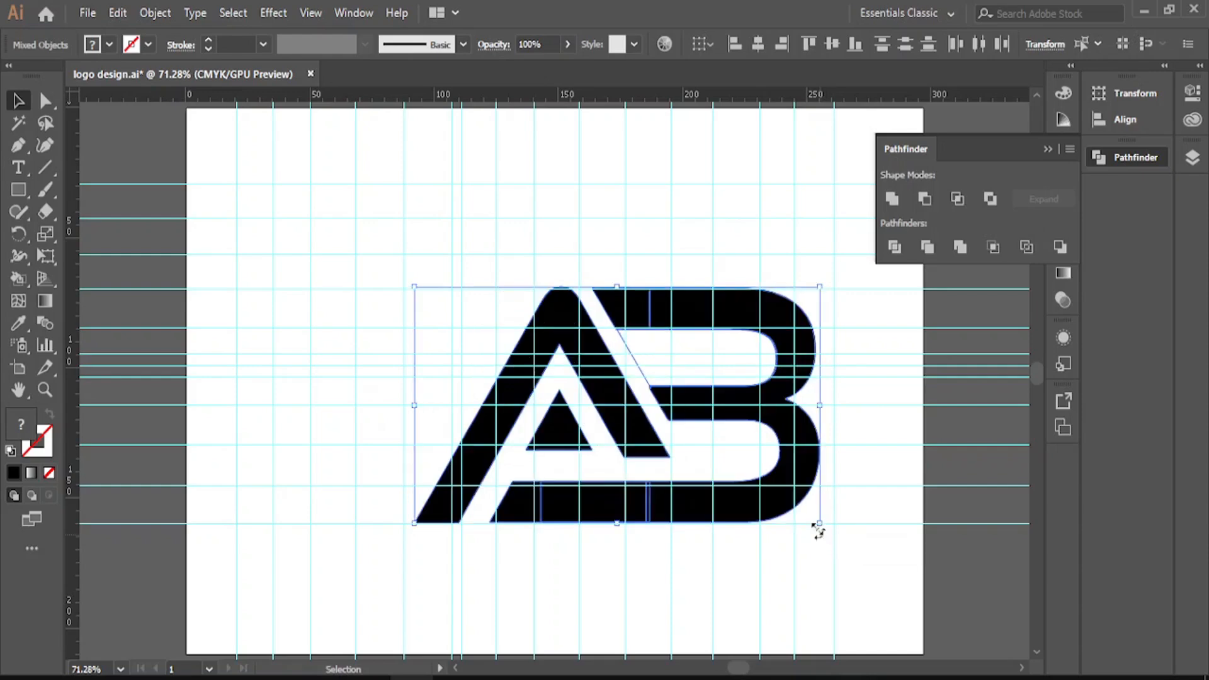
left_click_drag(750, 421, 697, 422)
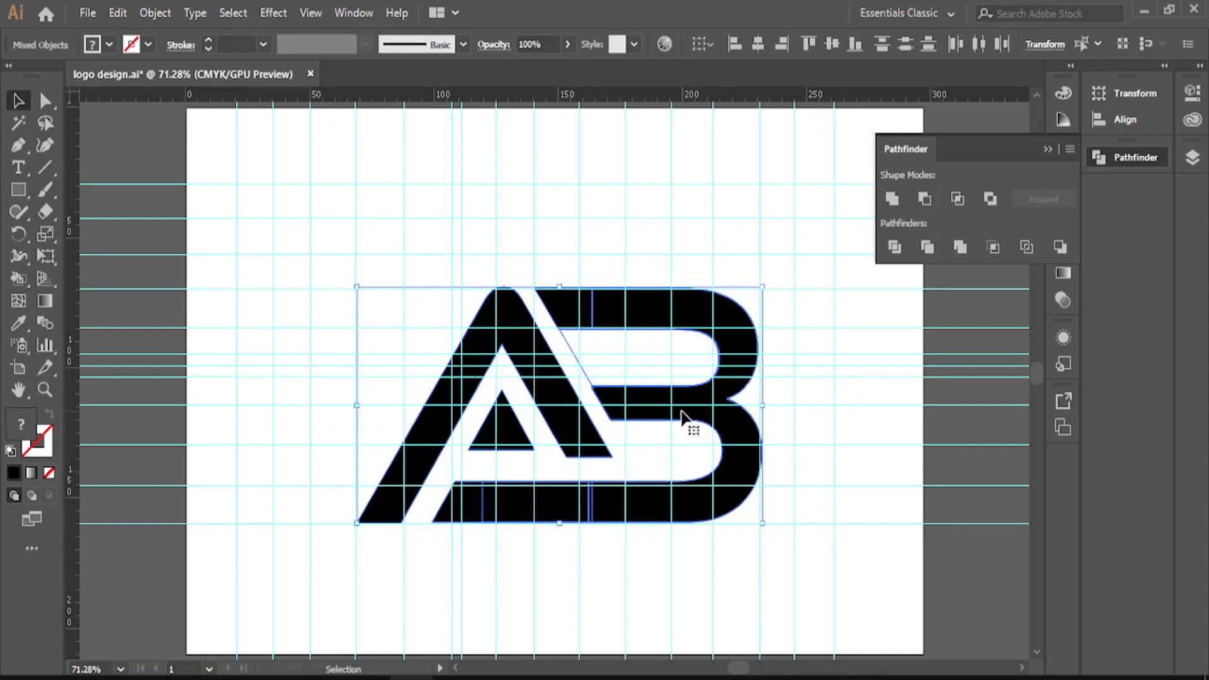
left_click(787, 417)
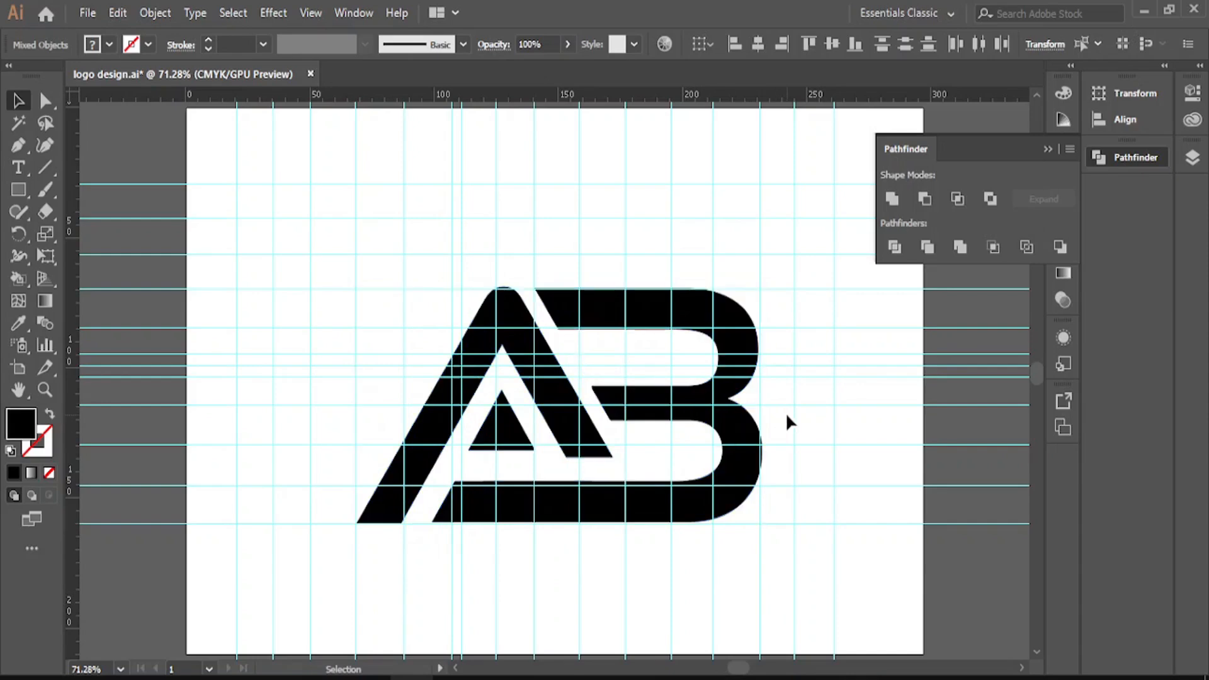
Step: Merge the grouped pieces of the B, including its extended lower arm, with the Pathfinder's Merge operation
left_click(744, 429)
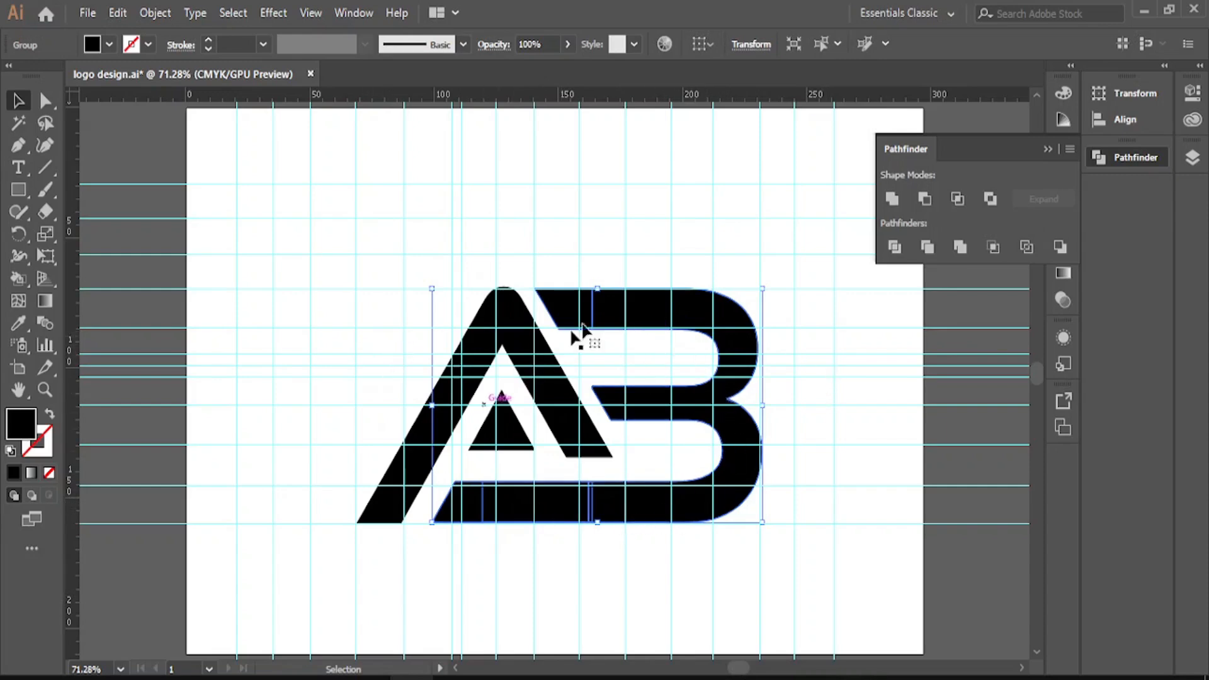
left_click(621, 255)
left_click(649, 325)
left_click(792, 285)
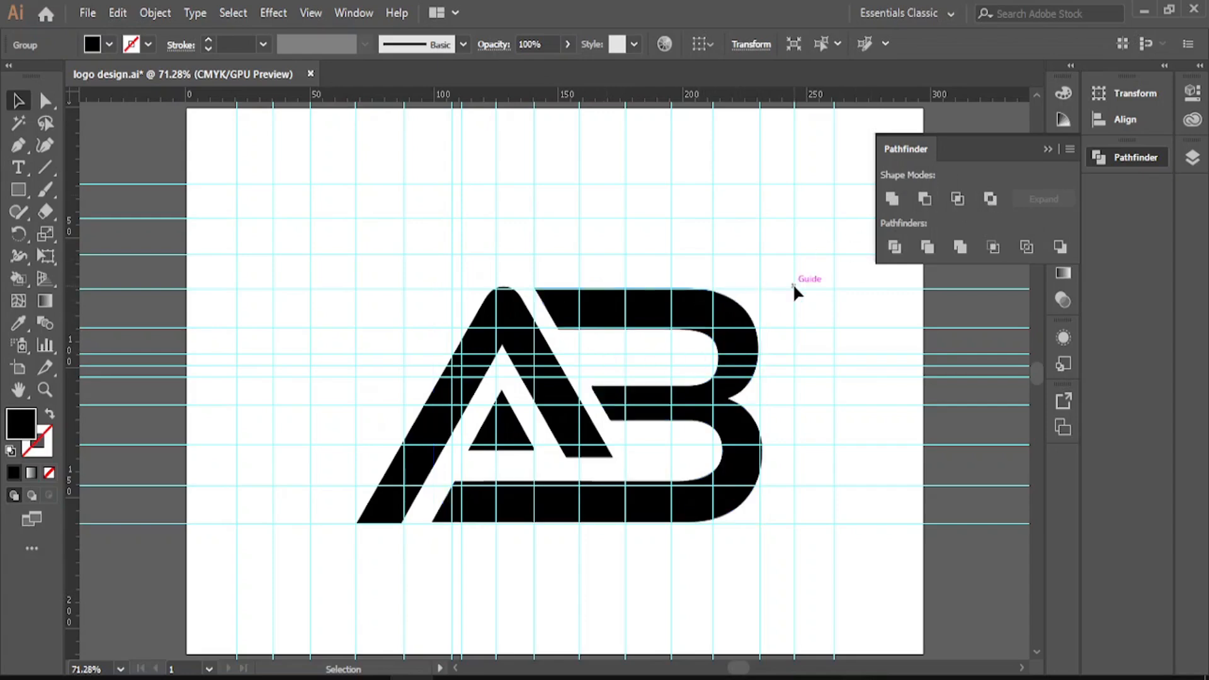
left_click(747, 332)
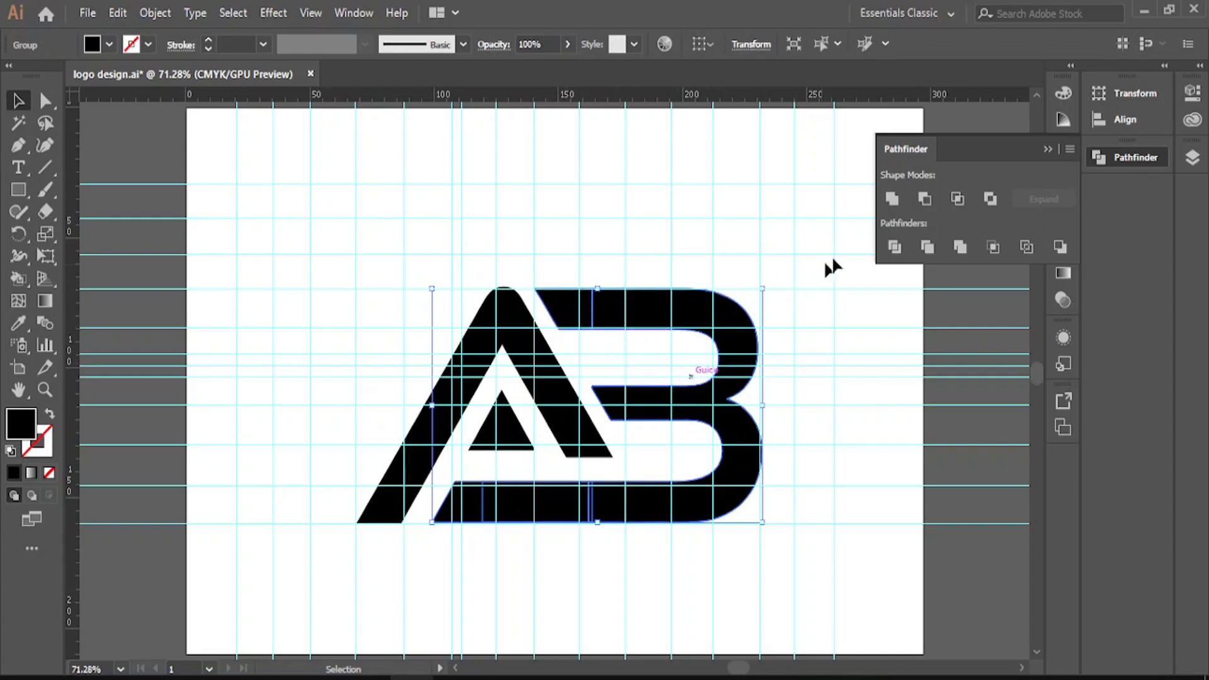
left_click(960, 247)
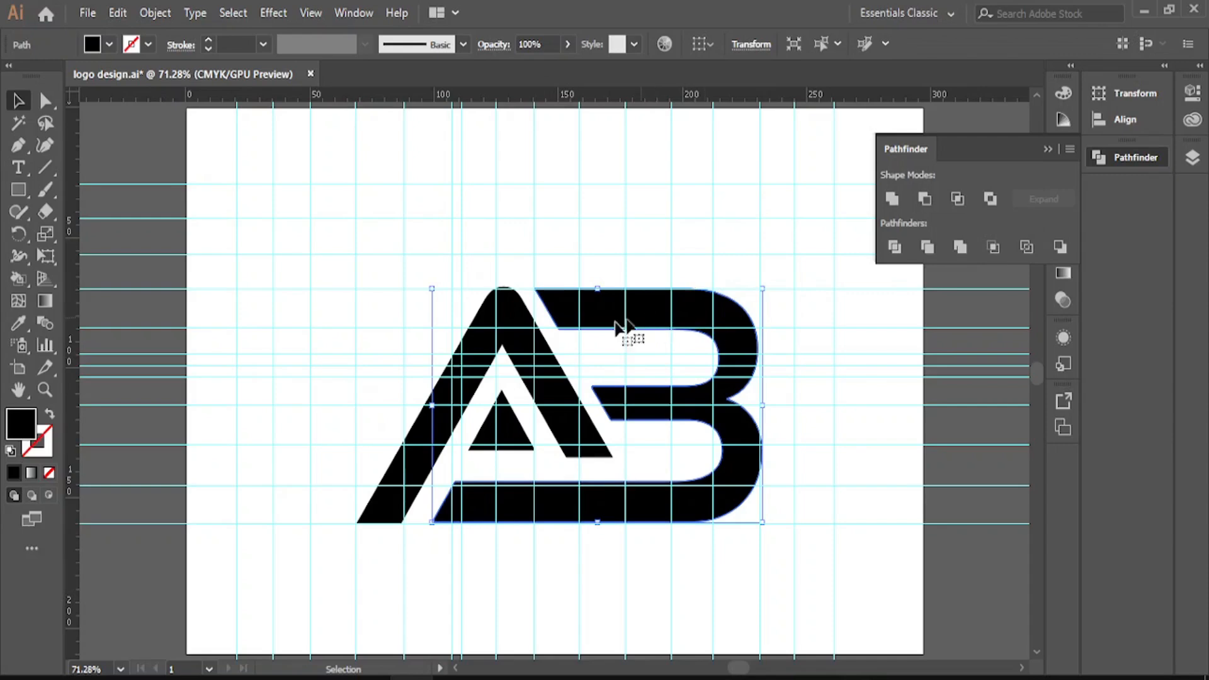
left_click(494, 343)
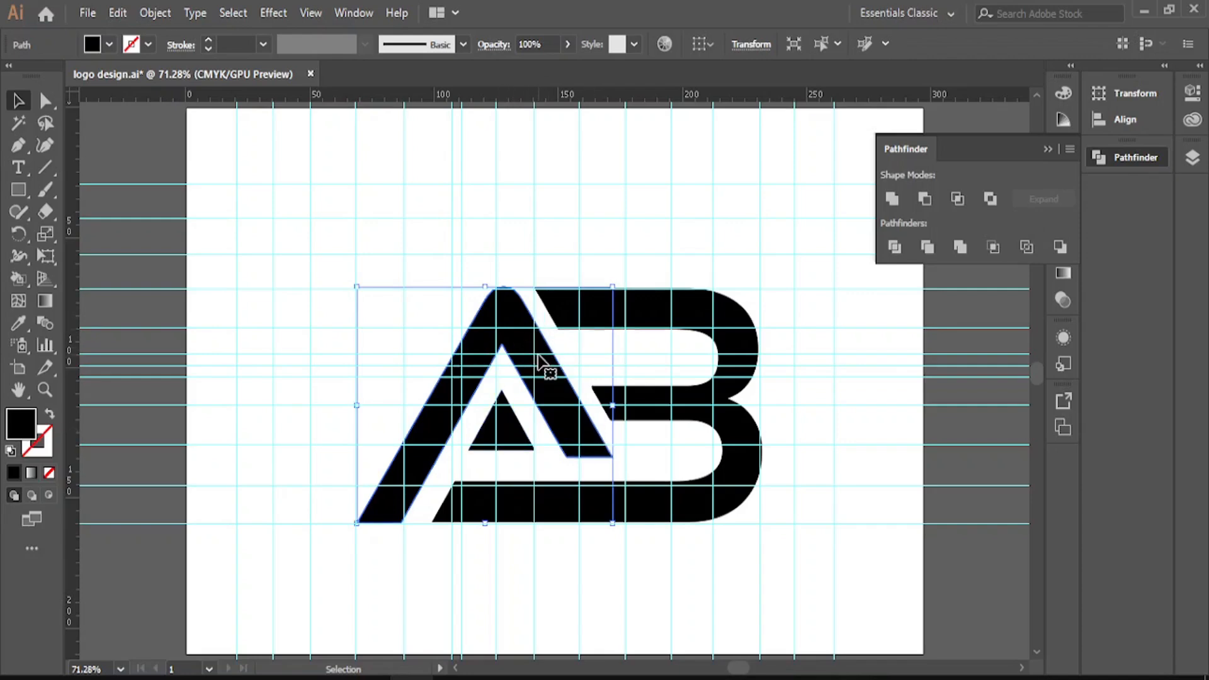
left_click(674, 320)
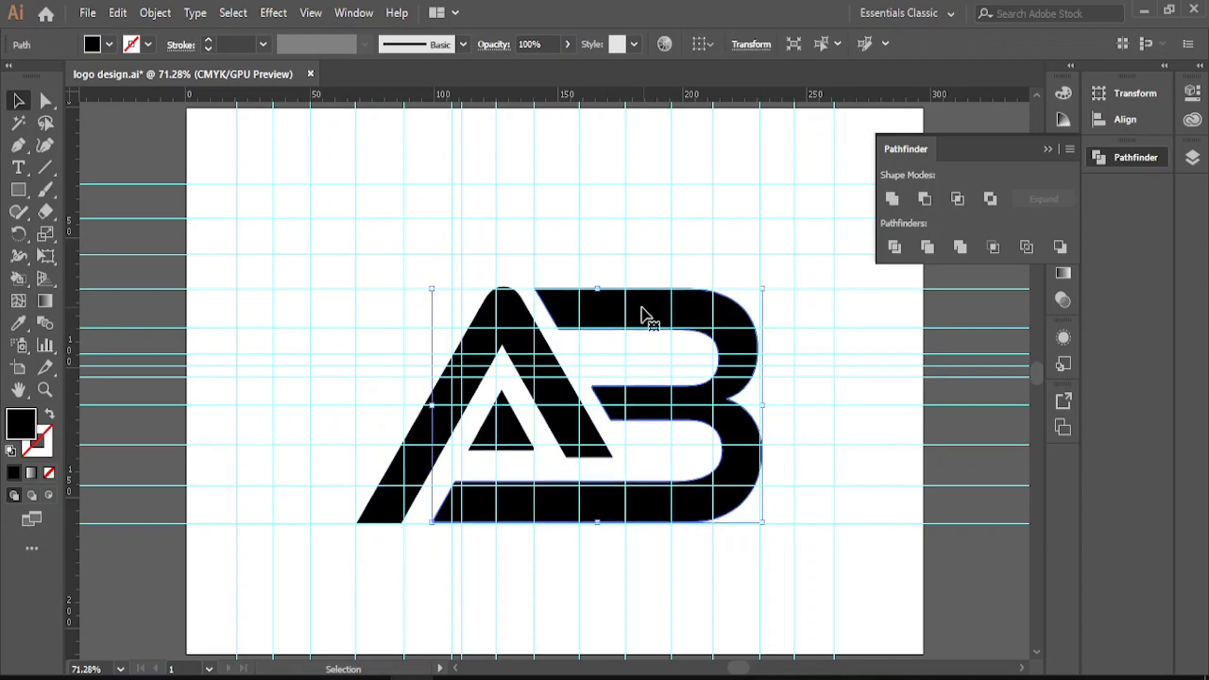
left_click(494, 308)
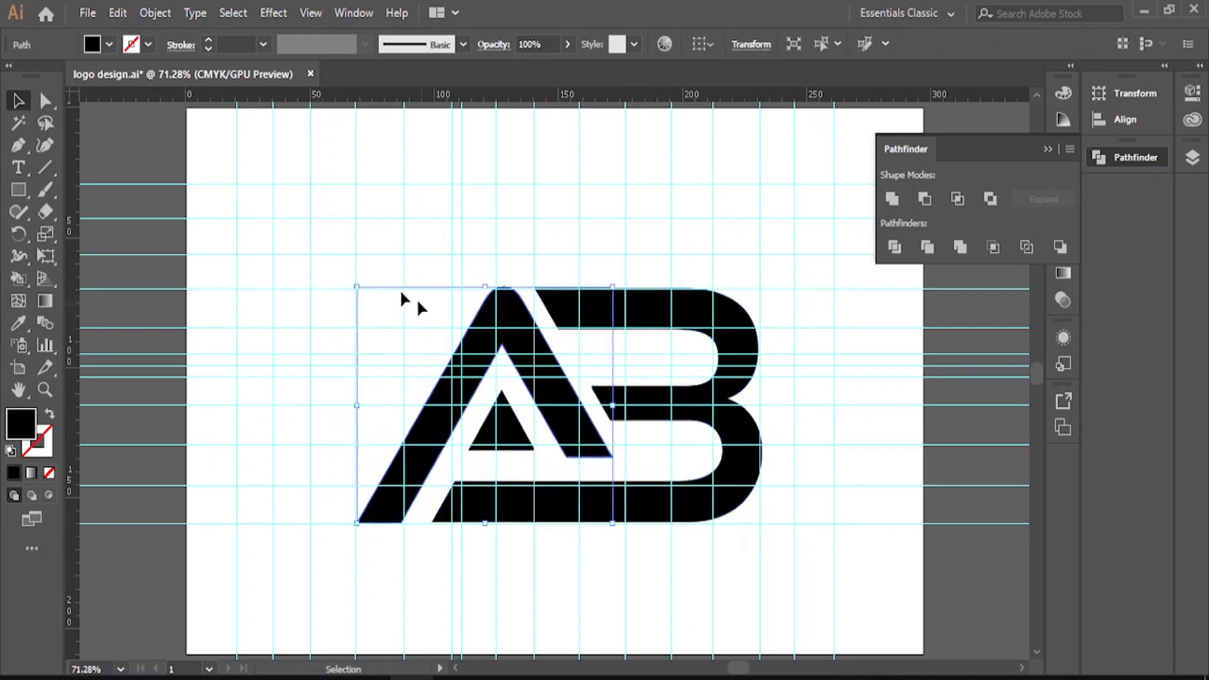
left_click(345, 270)
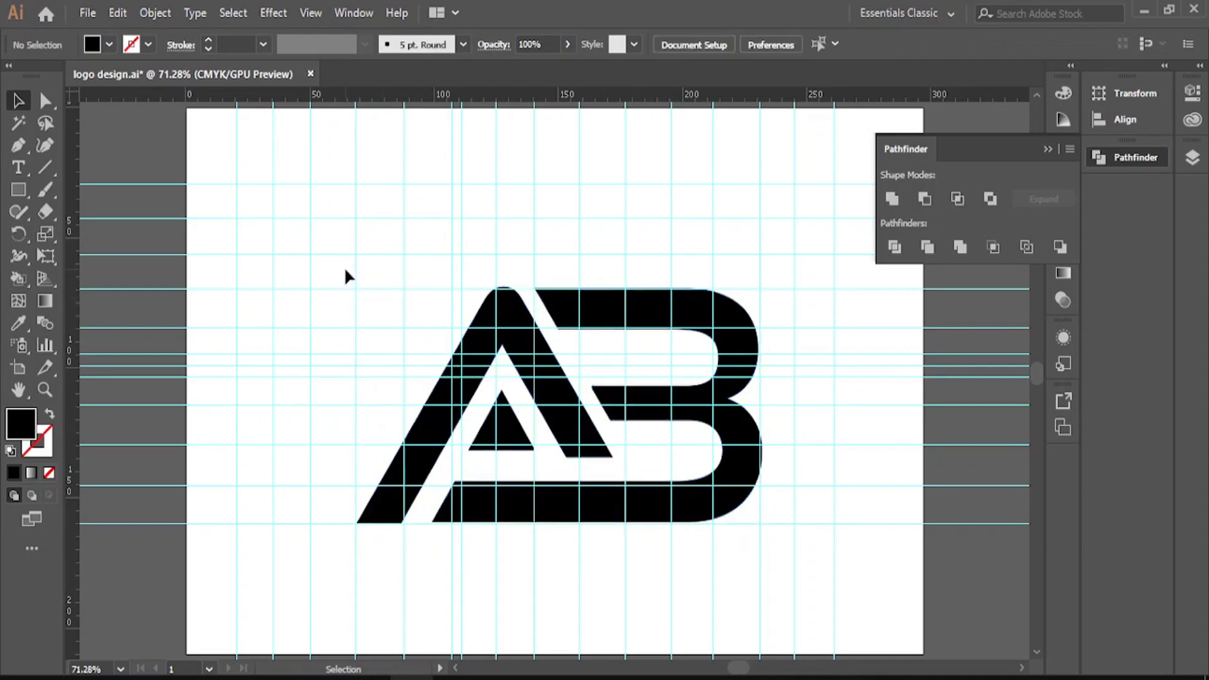
Step: Group the A, the inner triangle and the B into one logo object, keeping its current position
left_click_drag(347, 271, 788, 527)
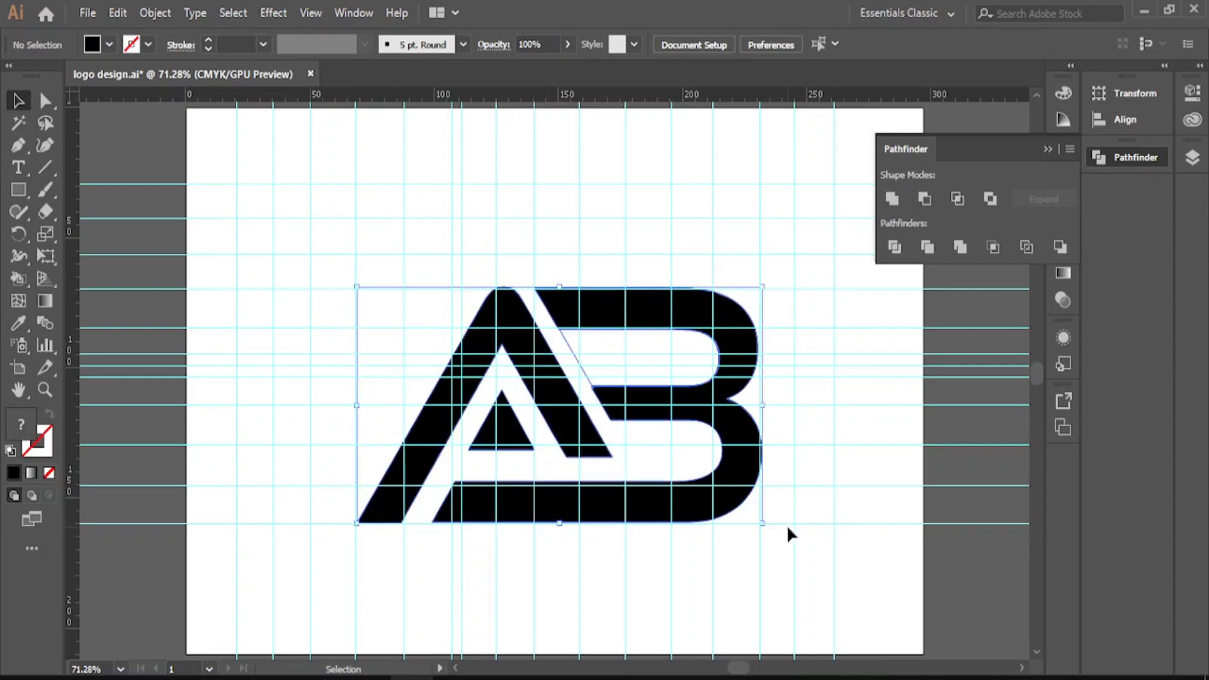
key("a")
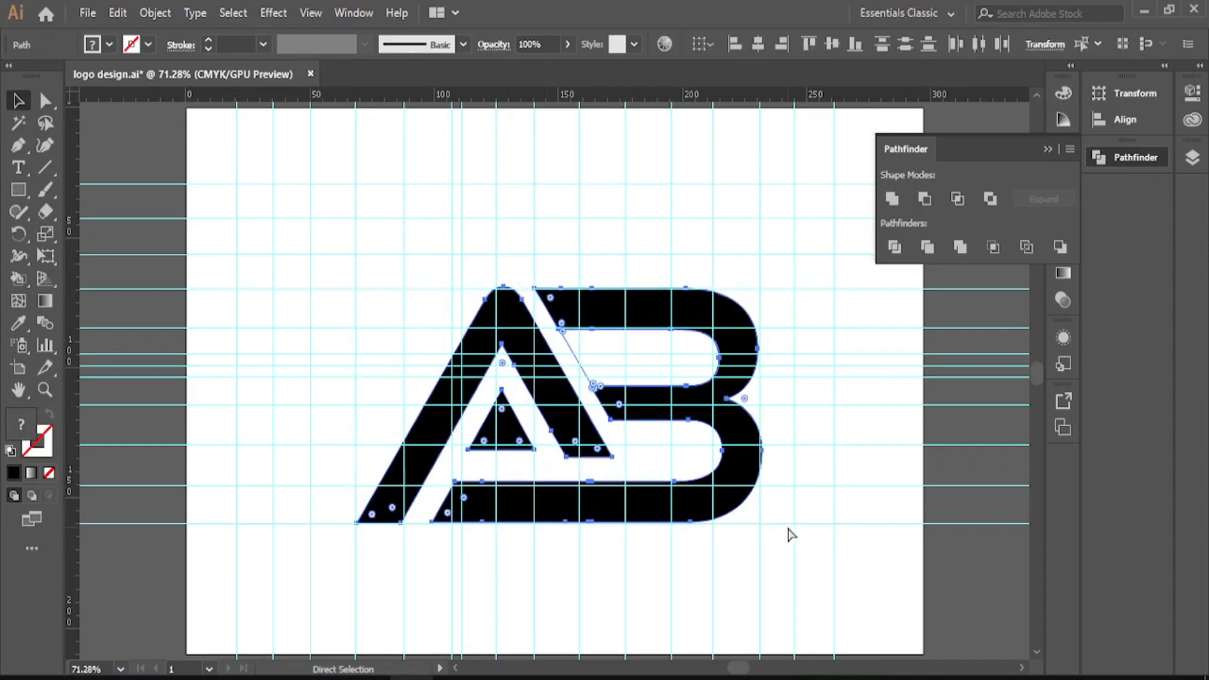
key("ctrl+g")
key("v")
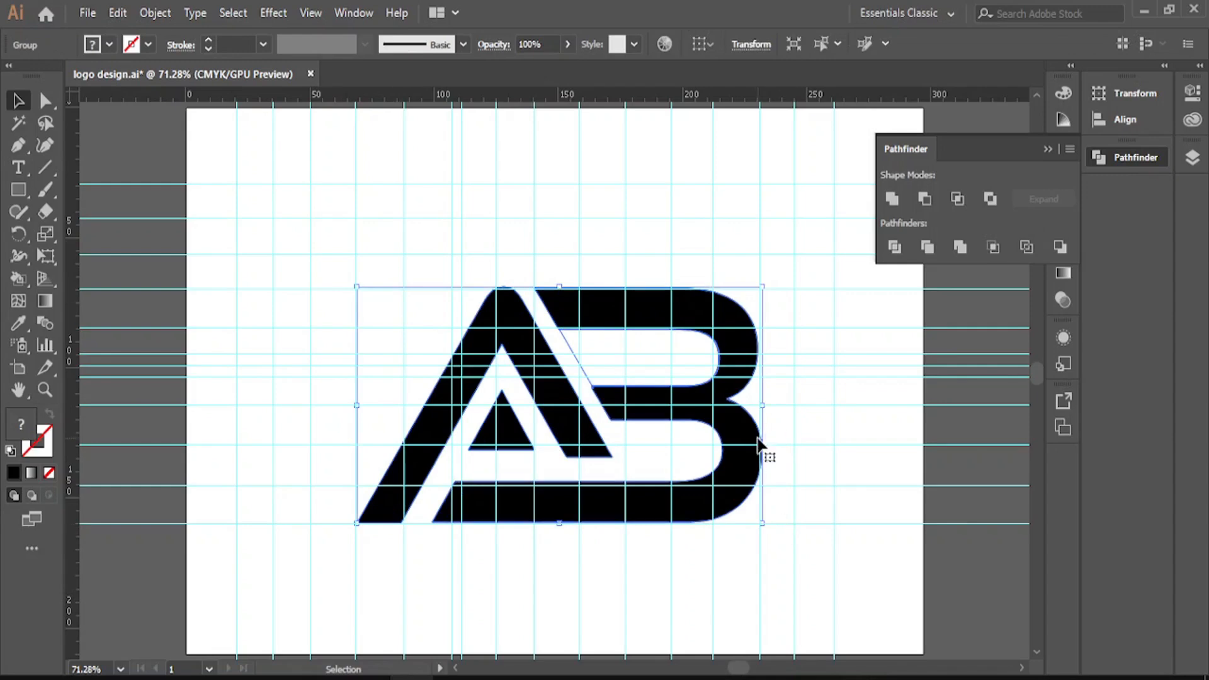
left_click_drag(763, 445, 765, 372)
key("ctrl+z")
left_click(772, 353)
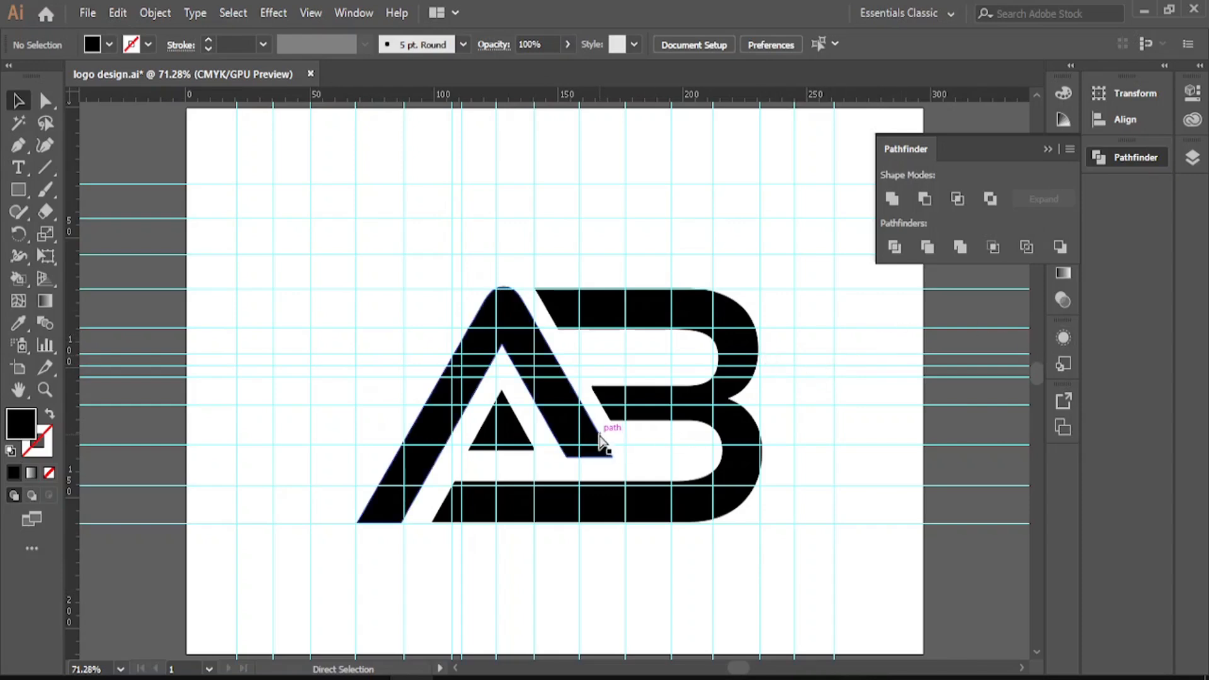
Step: Draw a rectangle covering the whole artboard on a new layer beneath the logo and fill it with purple
key("F7")
left_click(18, 188)
left_click_drag(186, 107, 923, 655)
double_click(21, 423)
left_click(574, 302)
mouse_move(626, 334)
left_mouse_down()
mouse_move(629, 421)
mouse_move(626, 357)
mouse_move(626, 404)
left_mouse_up()
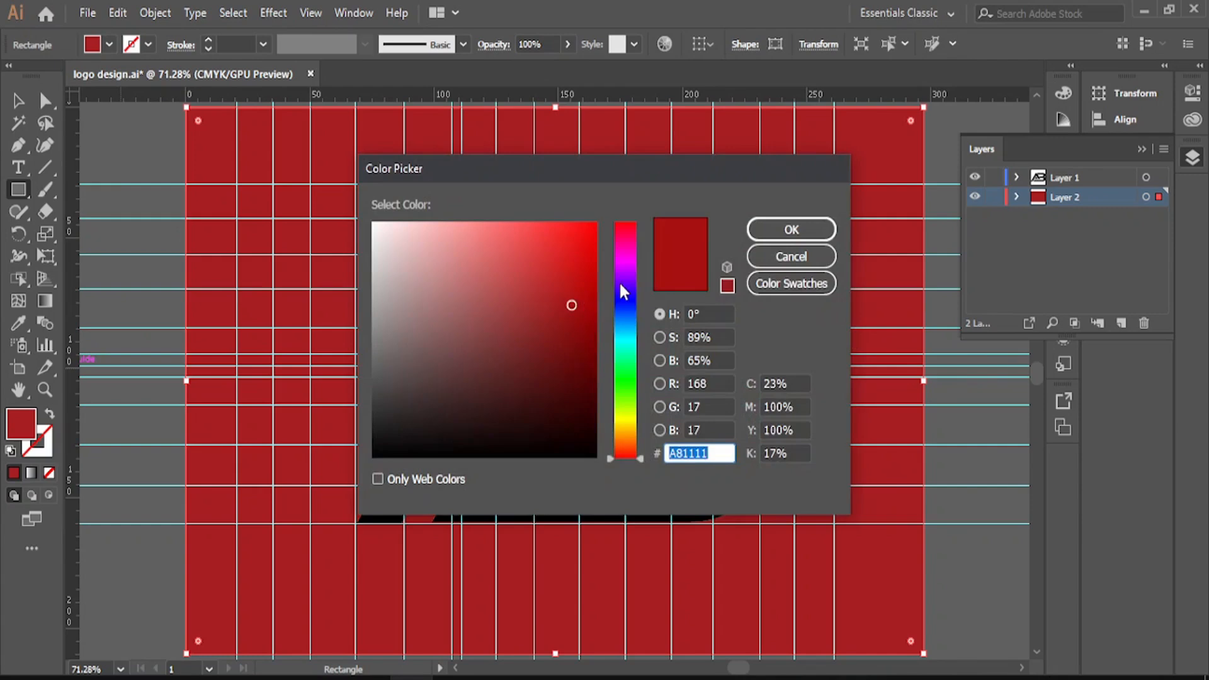
left_click(800, 229)
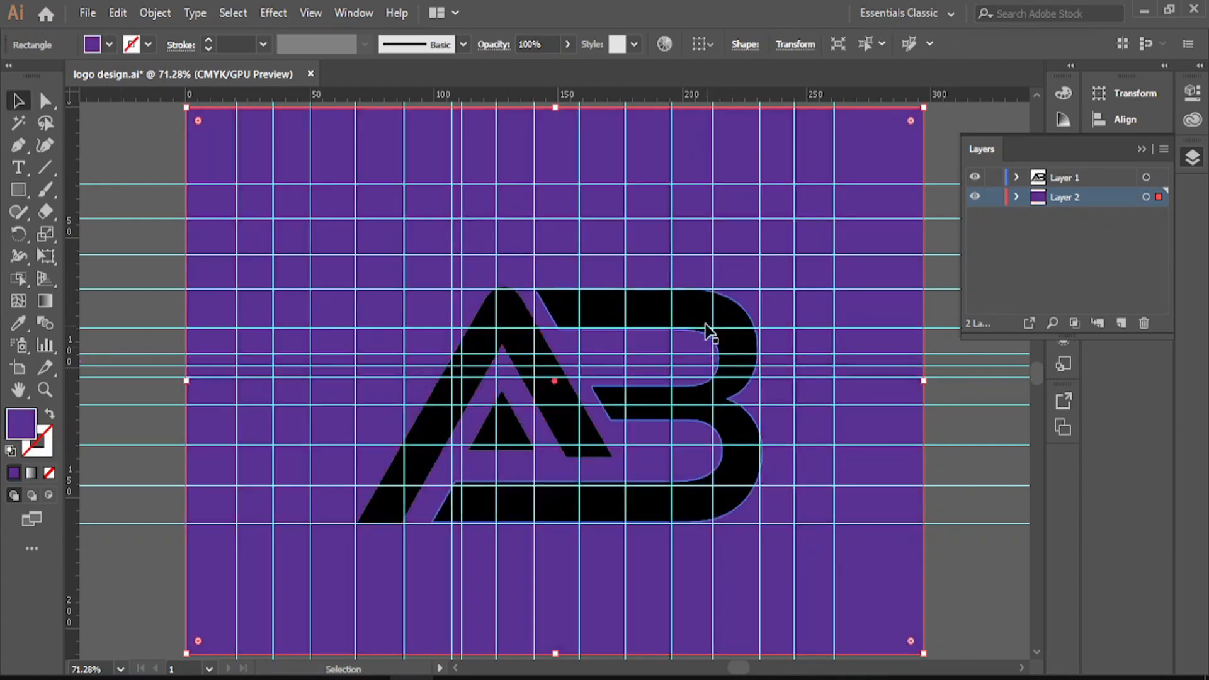
Step: Change the fill of the whole AB logo group to white
left_click(705, 325)
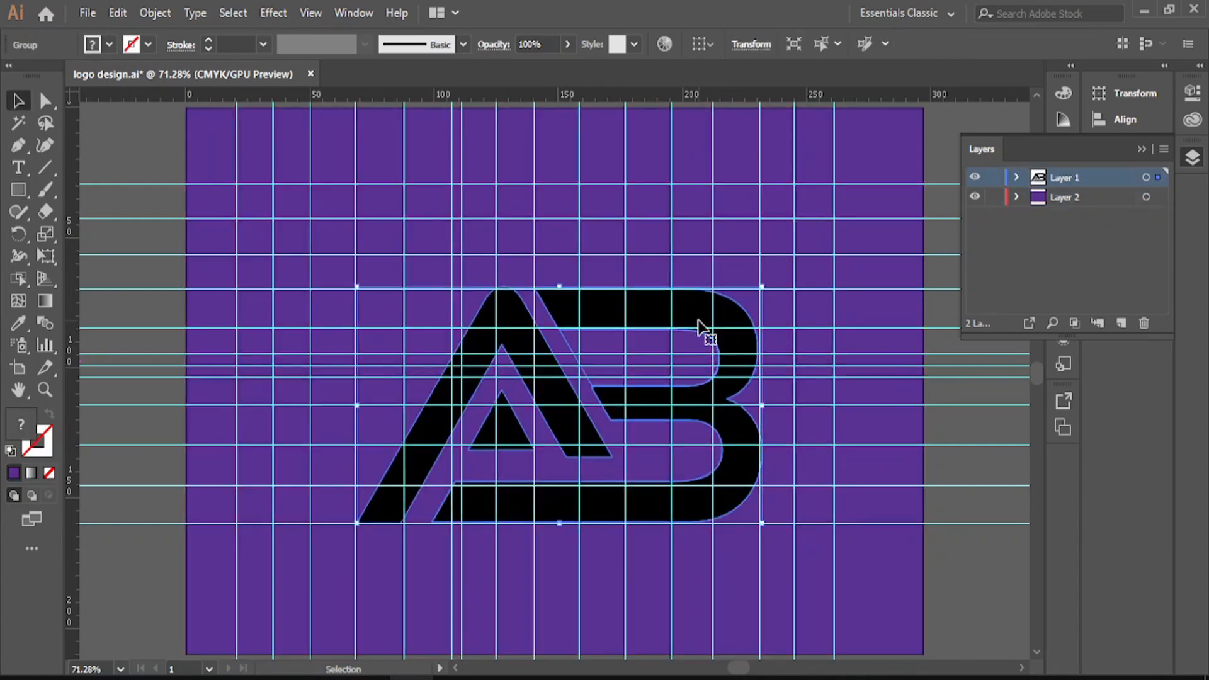
double_click(21, 423)
left_click(416, 265)
left_click(791, 228)
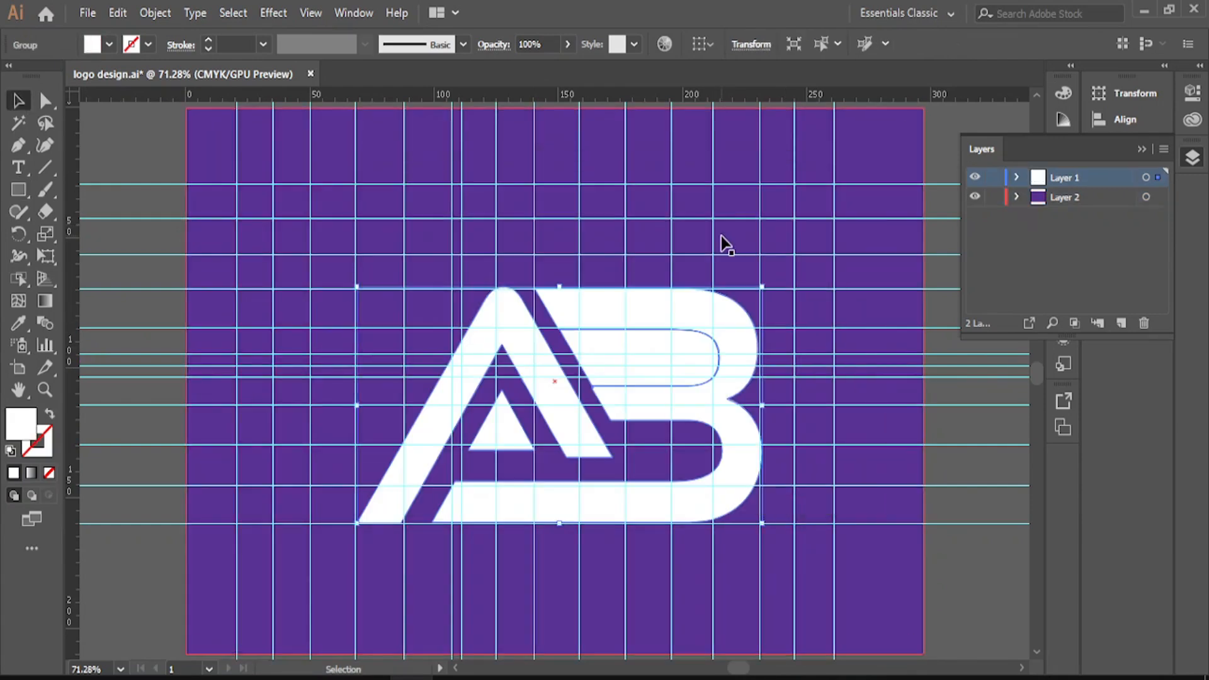
Step: Ungroup the logo and delete the leftover shape filling the upper opening of the B
left_click(642, 331)
left_click(640, 322)
right_click(640, 320)
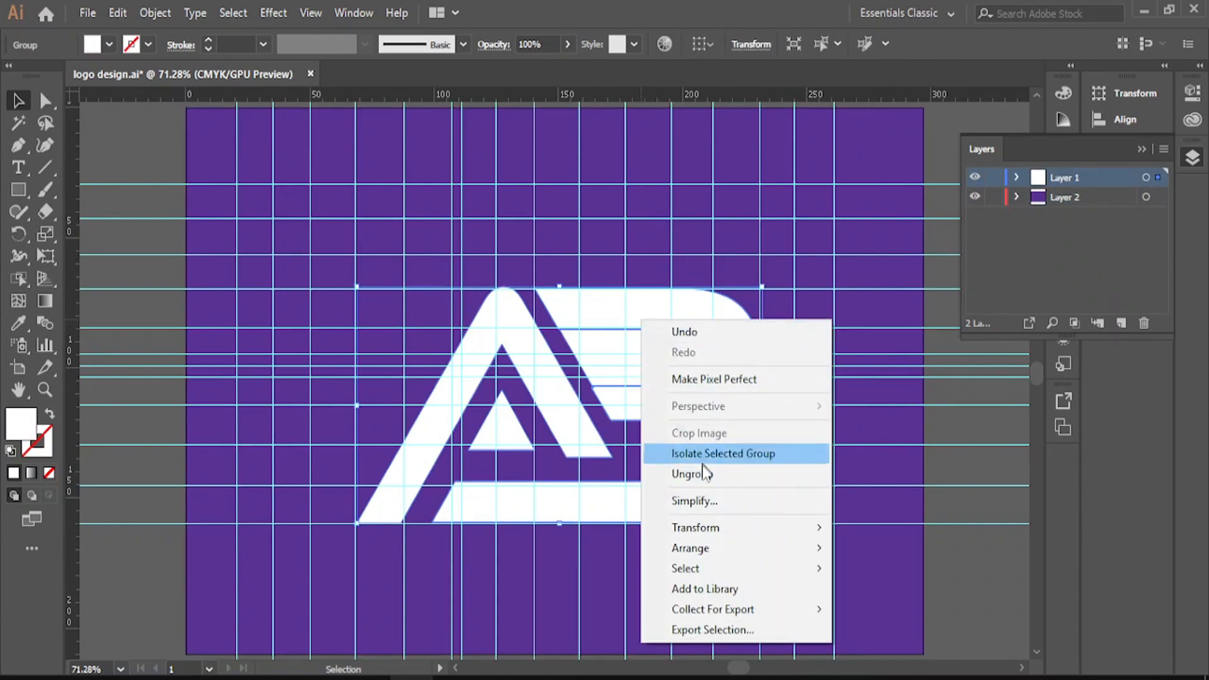
left_click(687, 474)
left_click(651, 376)
left_click(644, 355)
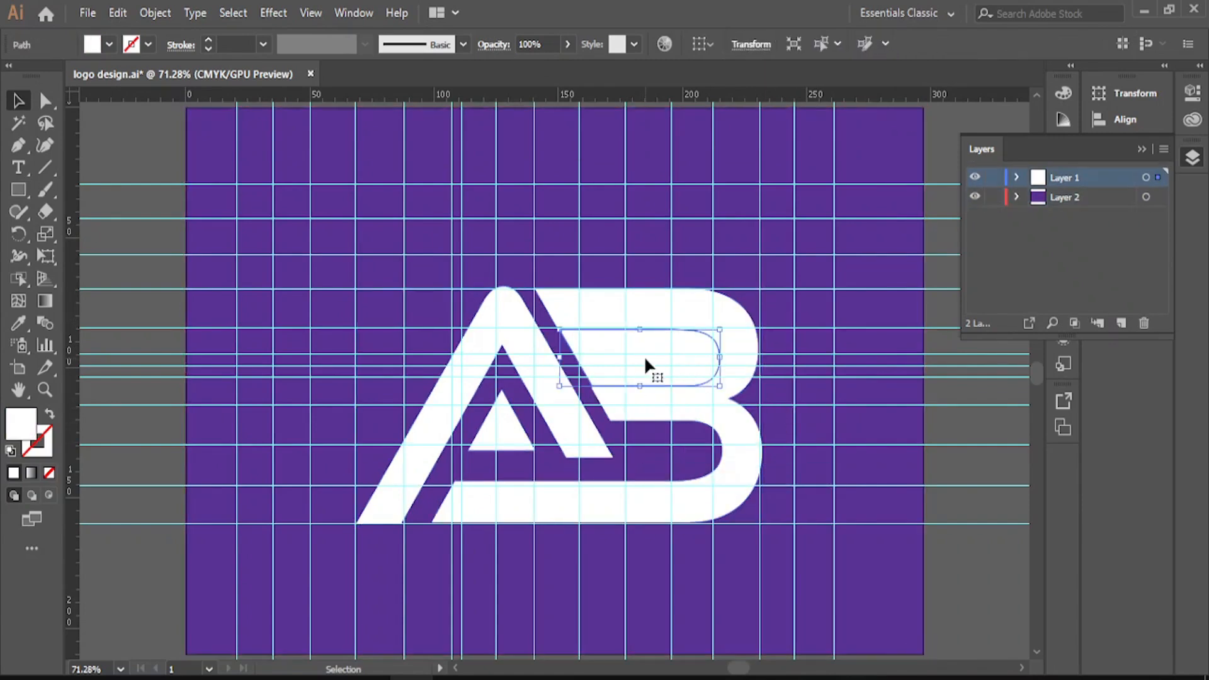
key("Delete")
left_click(637, 302)
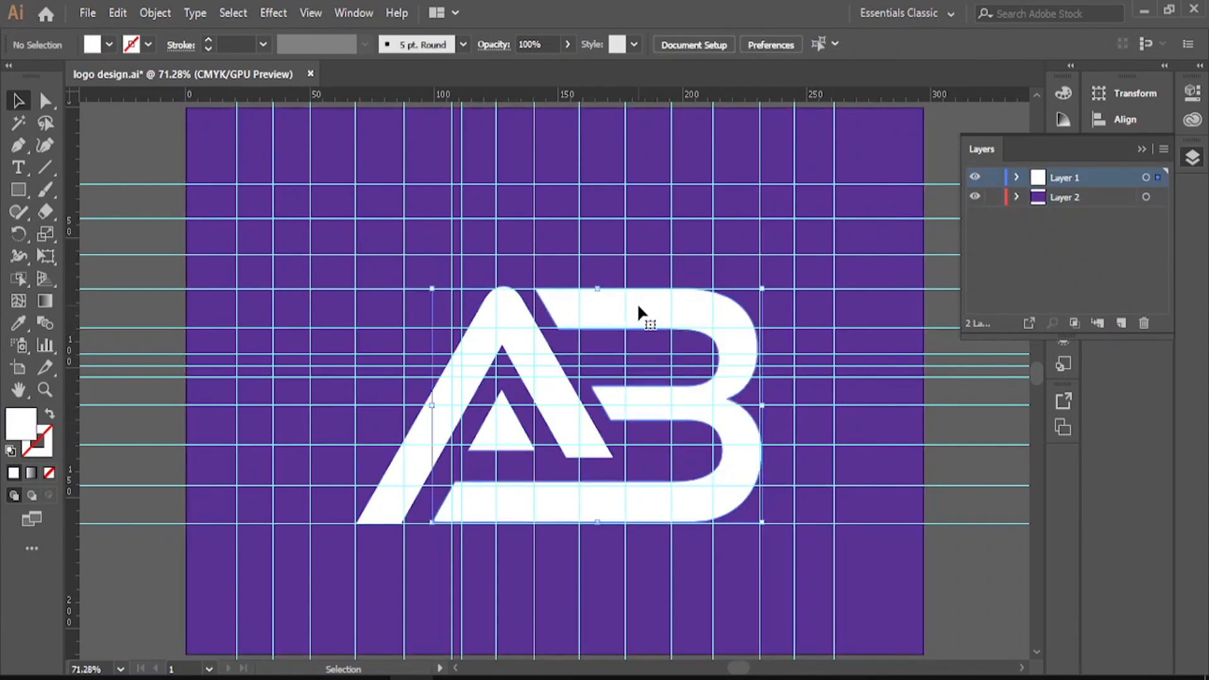
left_click(381, 278)
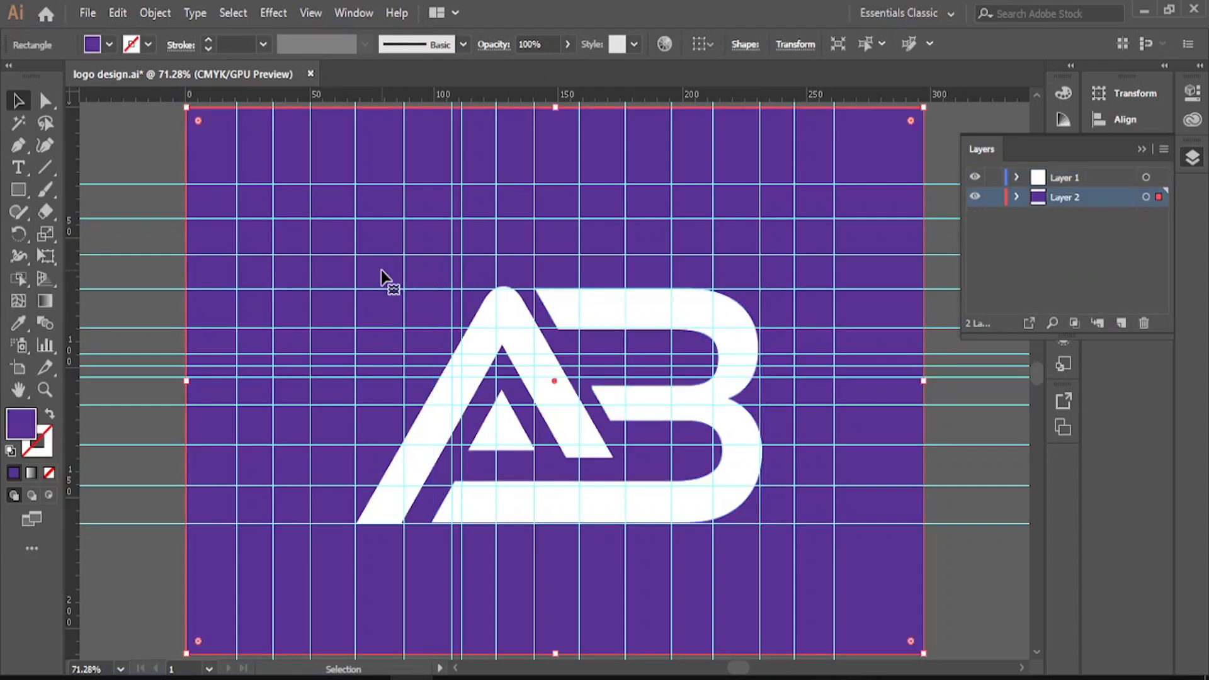
left_click(128, 147)
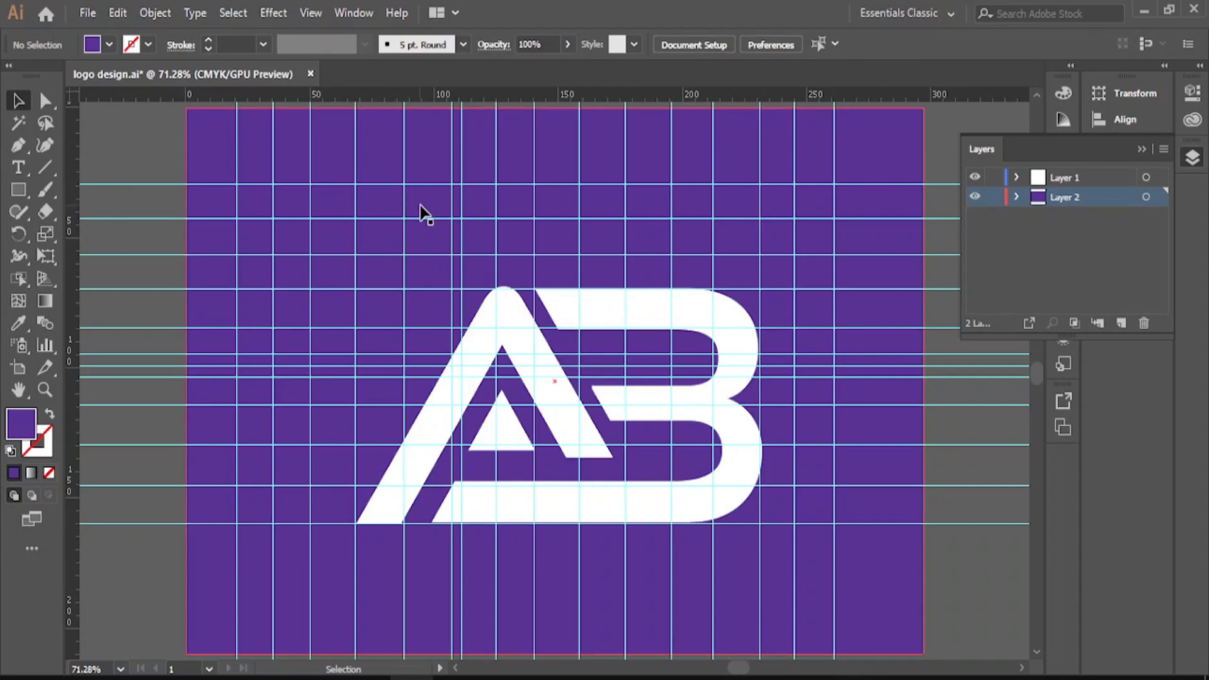
Step: Hide the rulers around the document
left_click(306, 8)
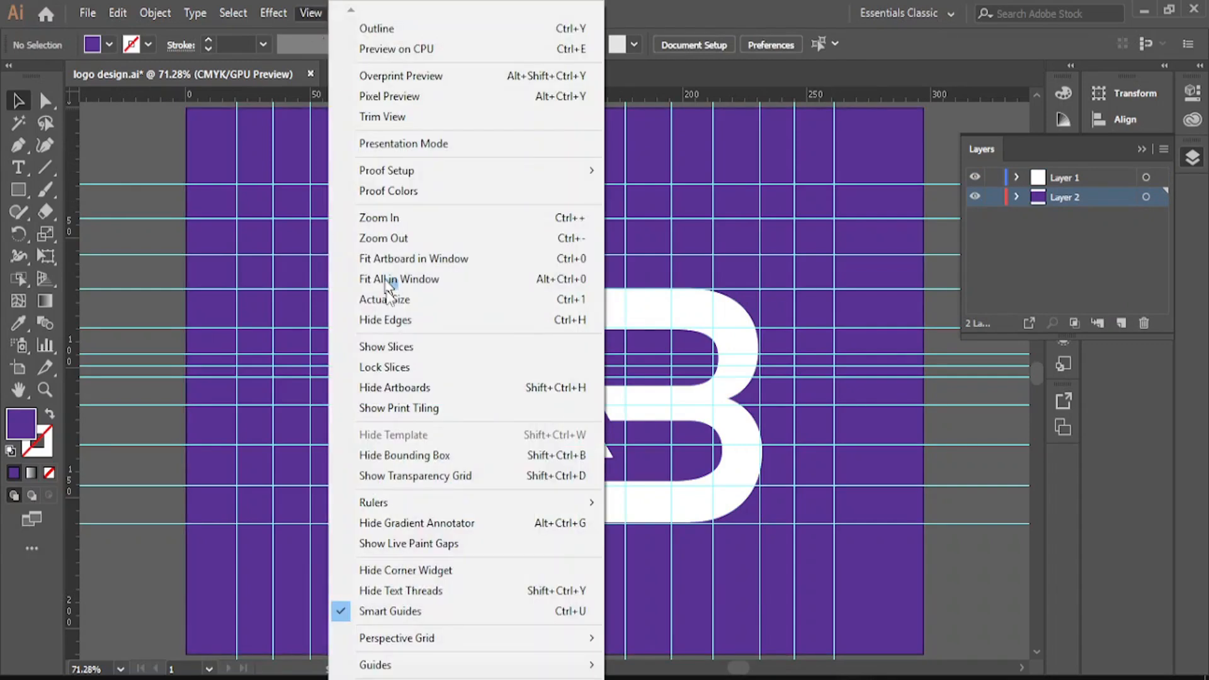
mouse_move(475, 502)
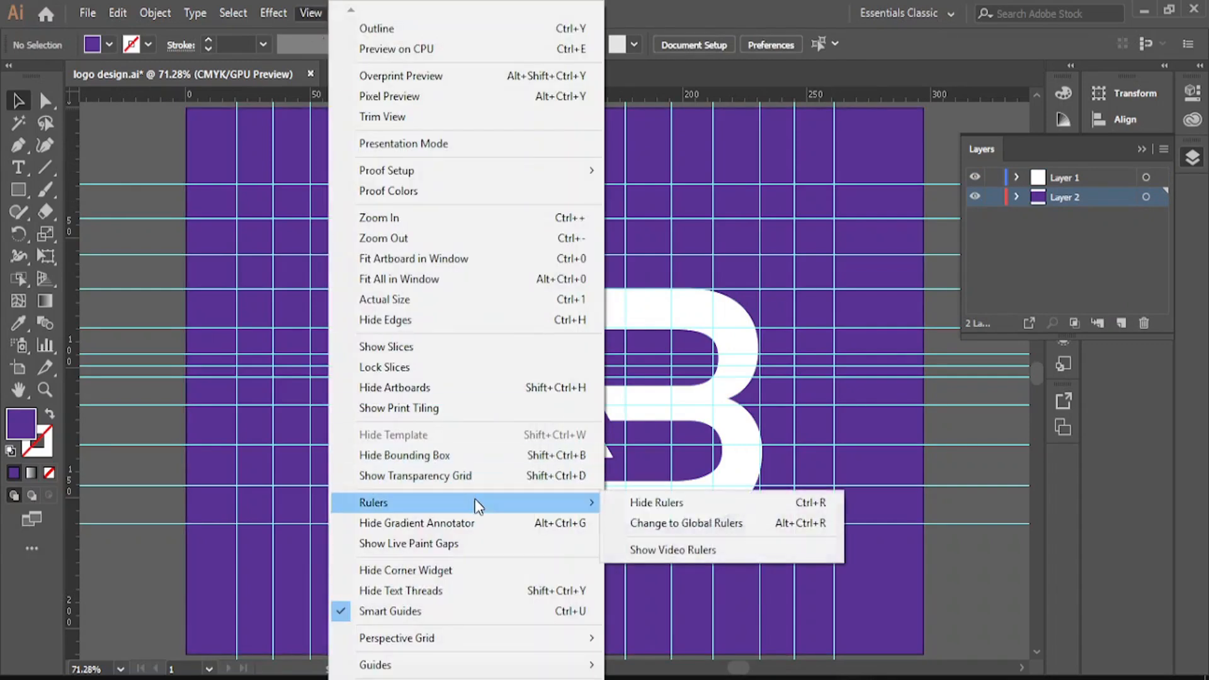
left_click(617, 502)
Step: Unlock the guides and hide them all to show the clean logo
right_click(557, 186)
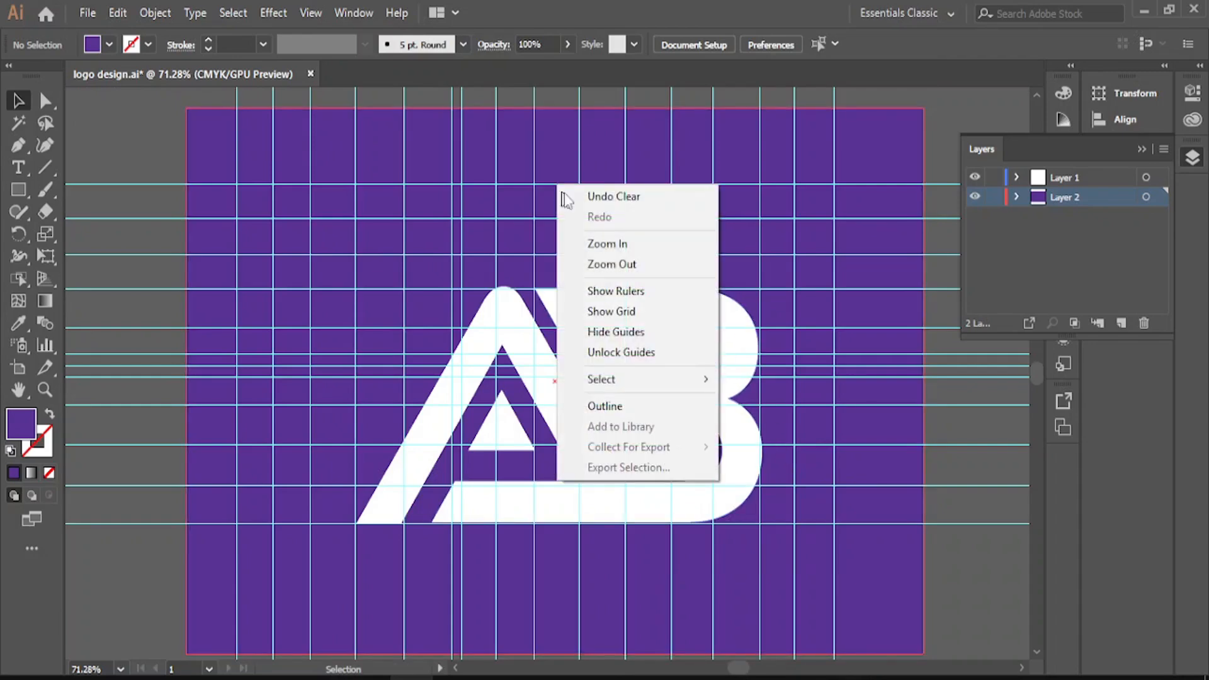
left_click(640, 351)
right_click(610, 254)
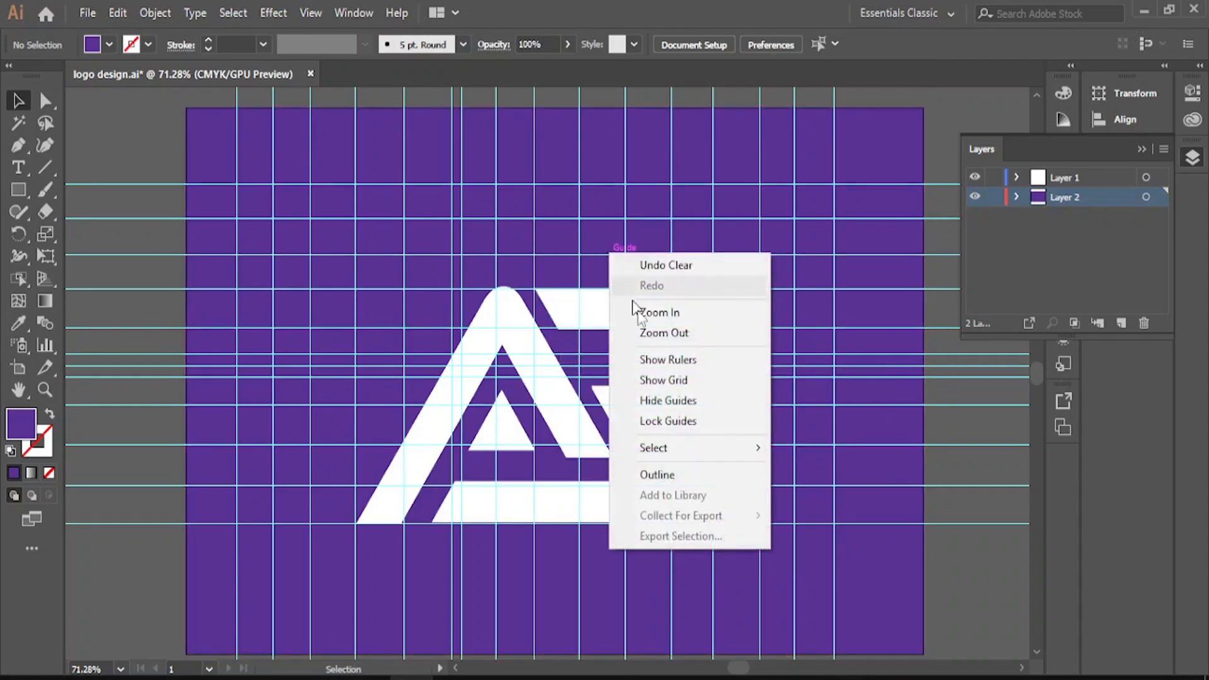
left_click(680, 399)
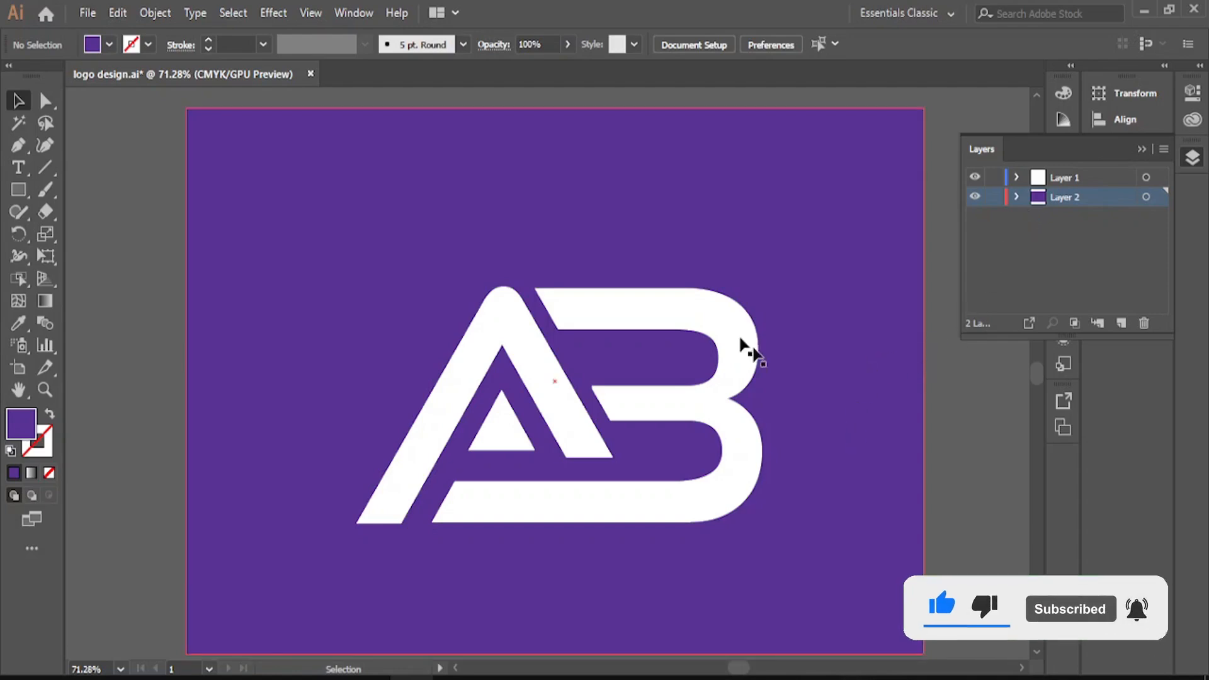
Step: Save the finished logo document under its existing name
left_click(94, 12)
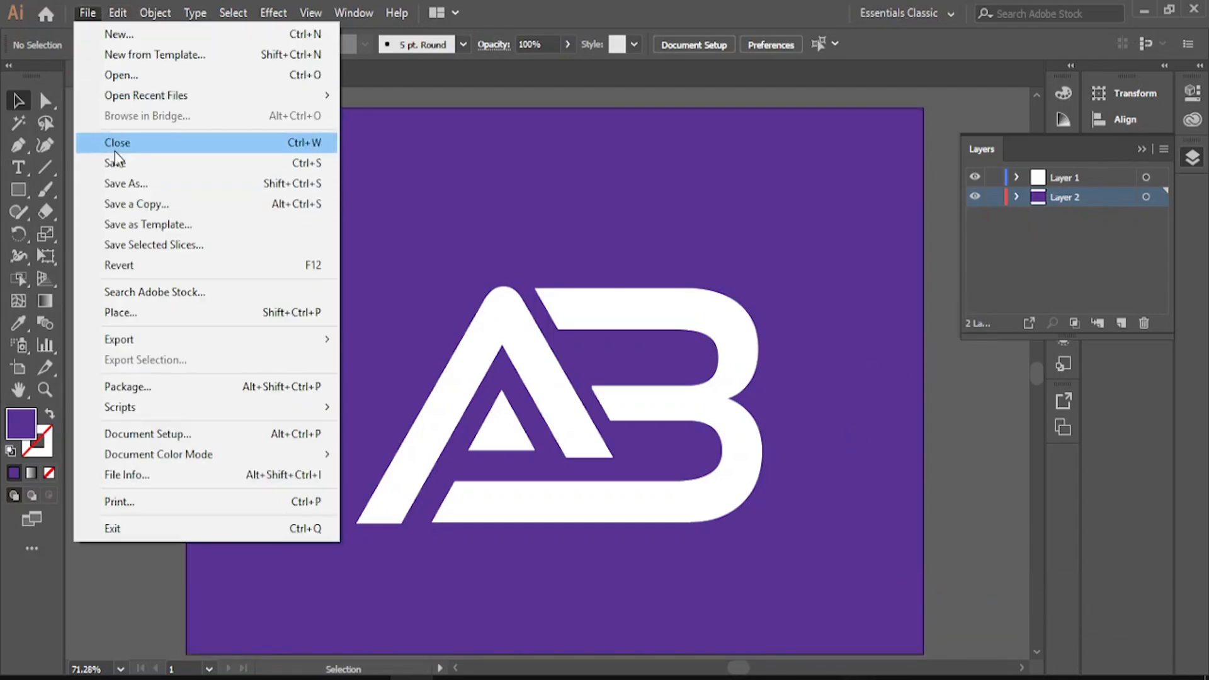
left_click(188, 165)
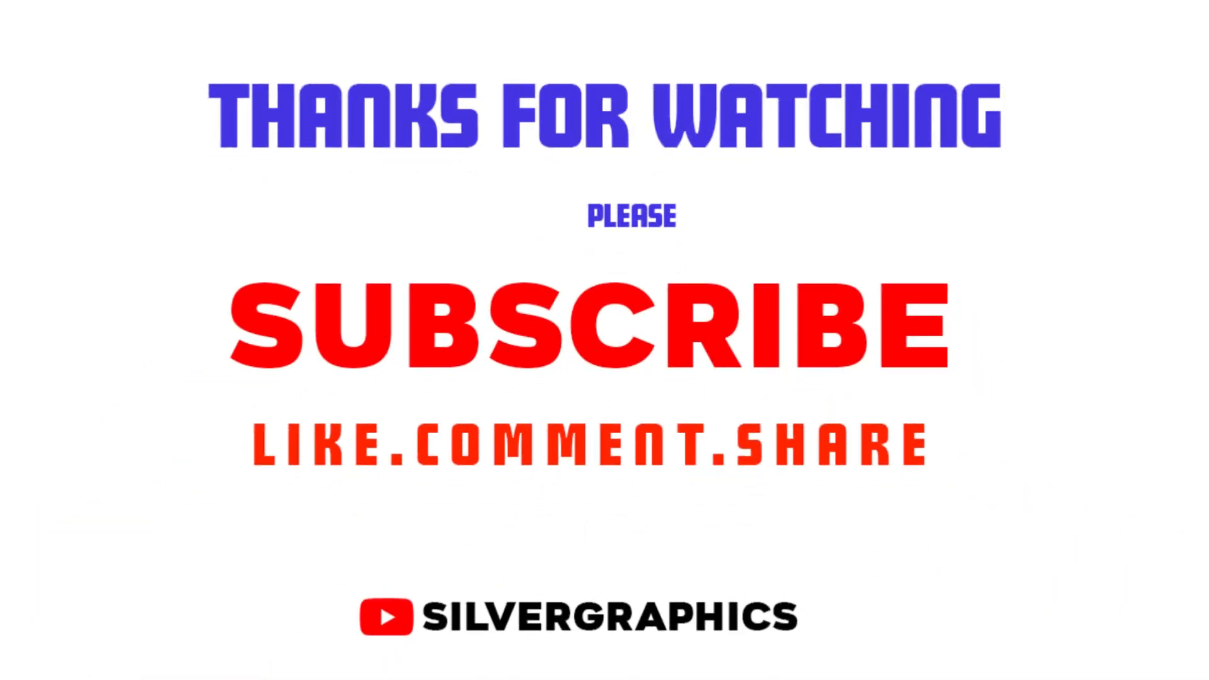